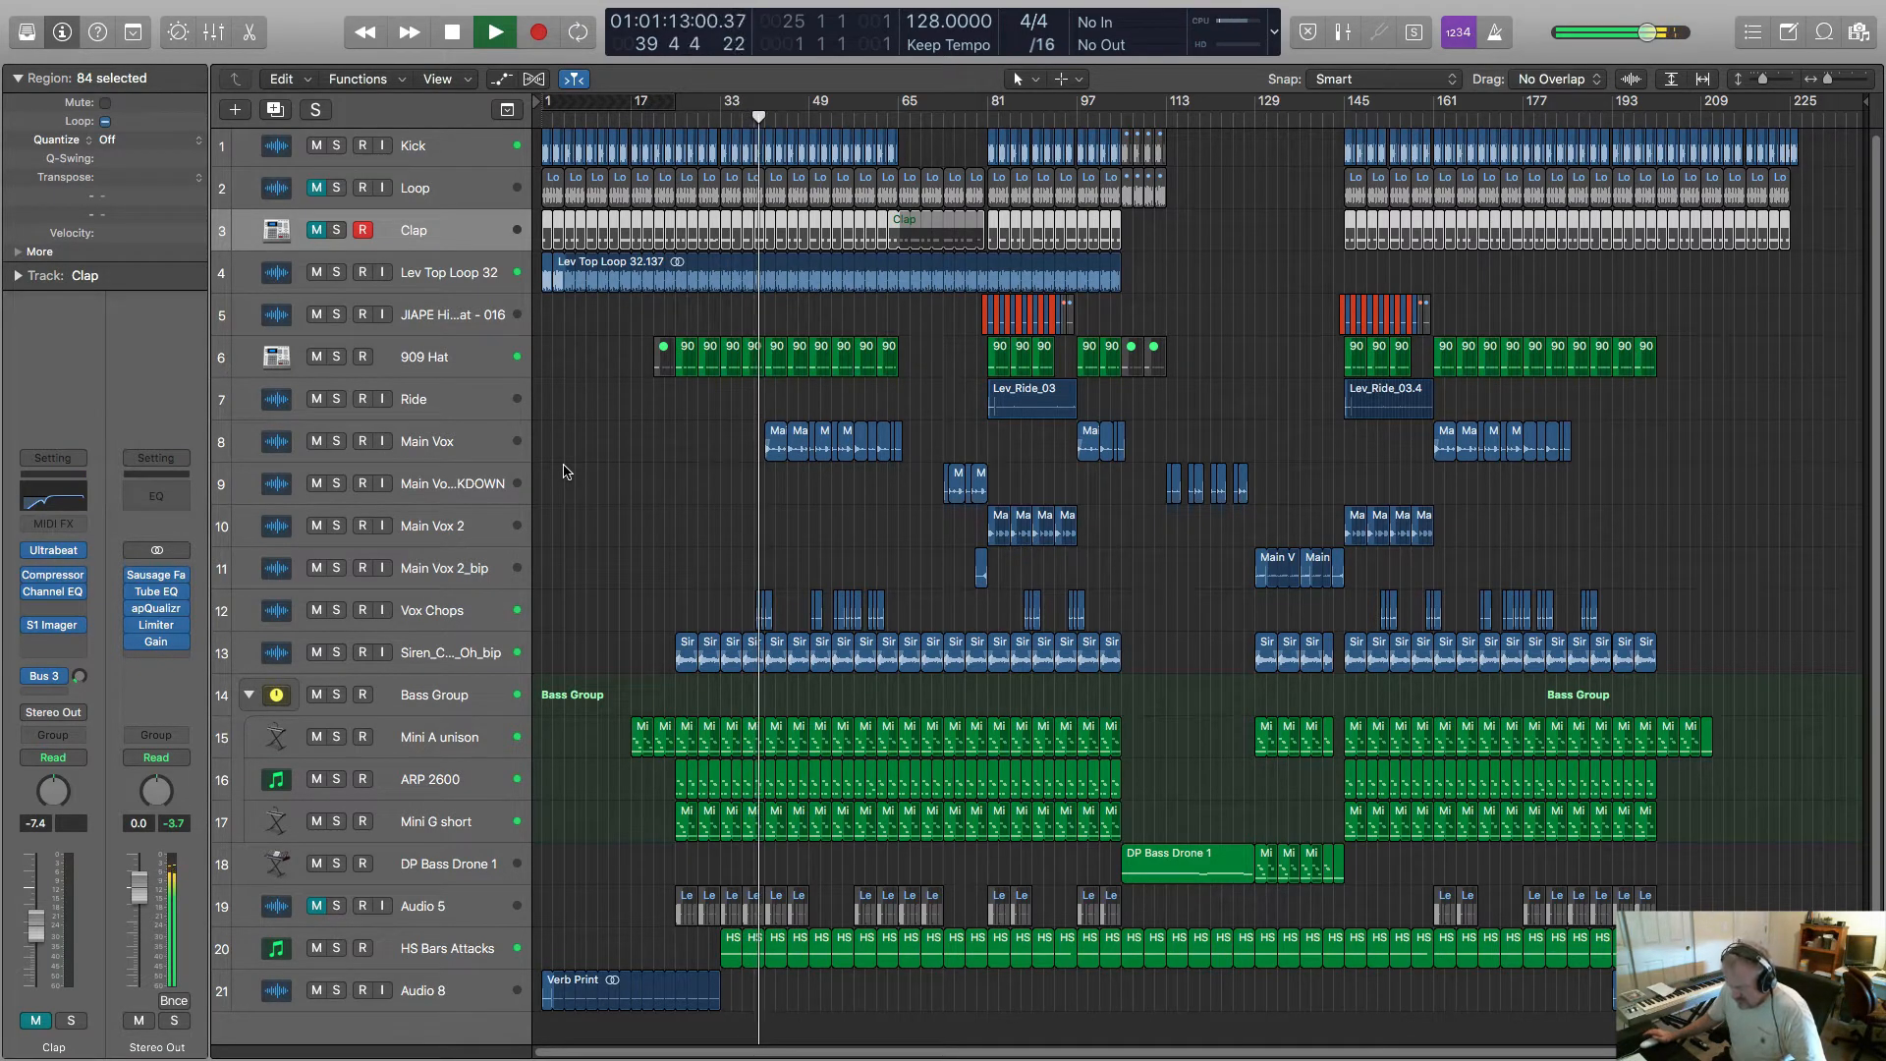
- Solo the Lev Top Loop 32 and Kick tracks and audition them together from the project start
key("space")
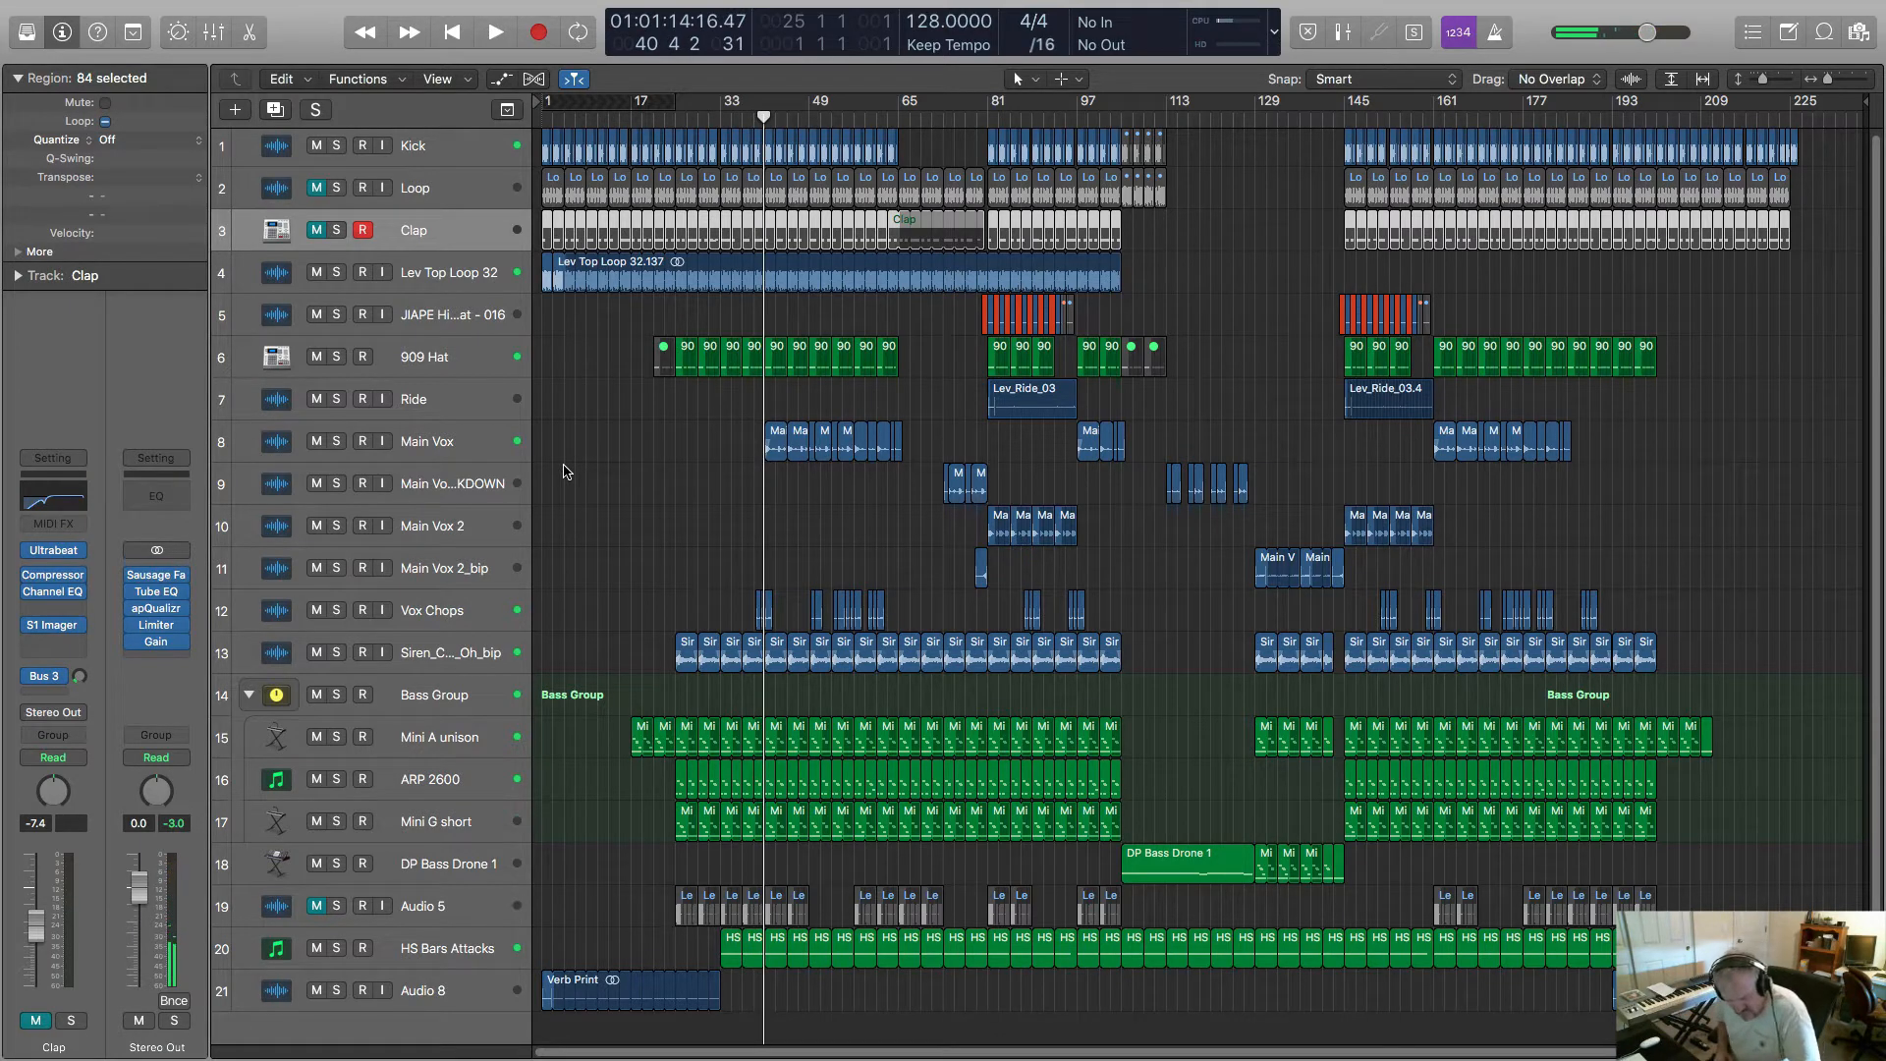
key("Return")
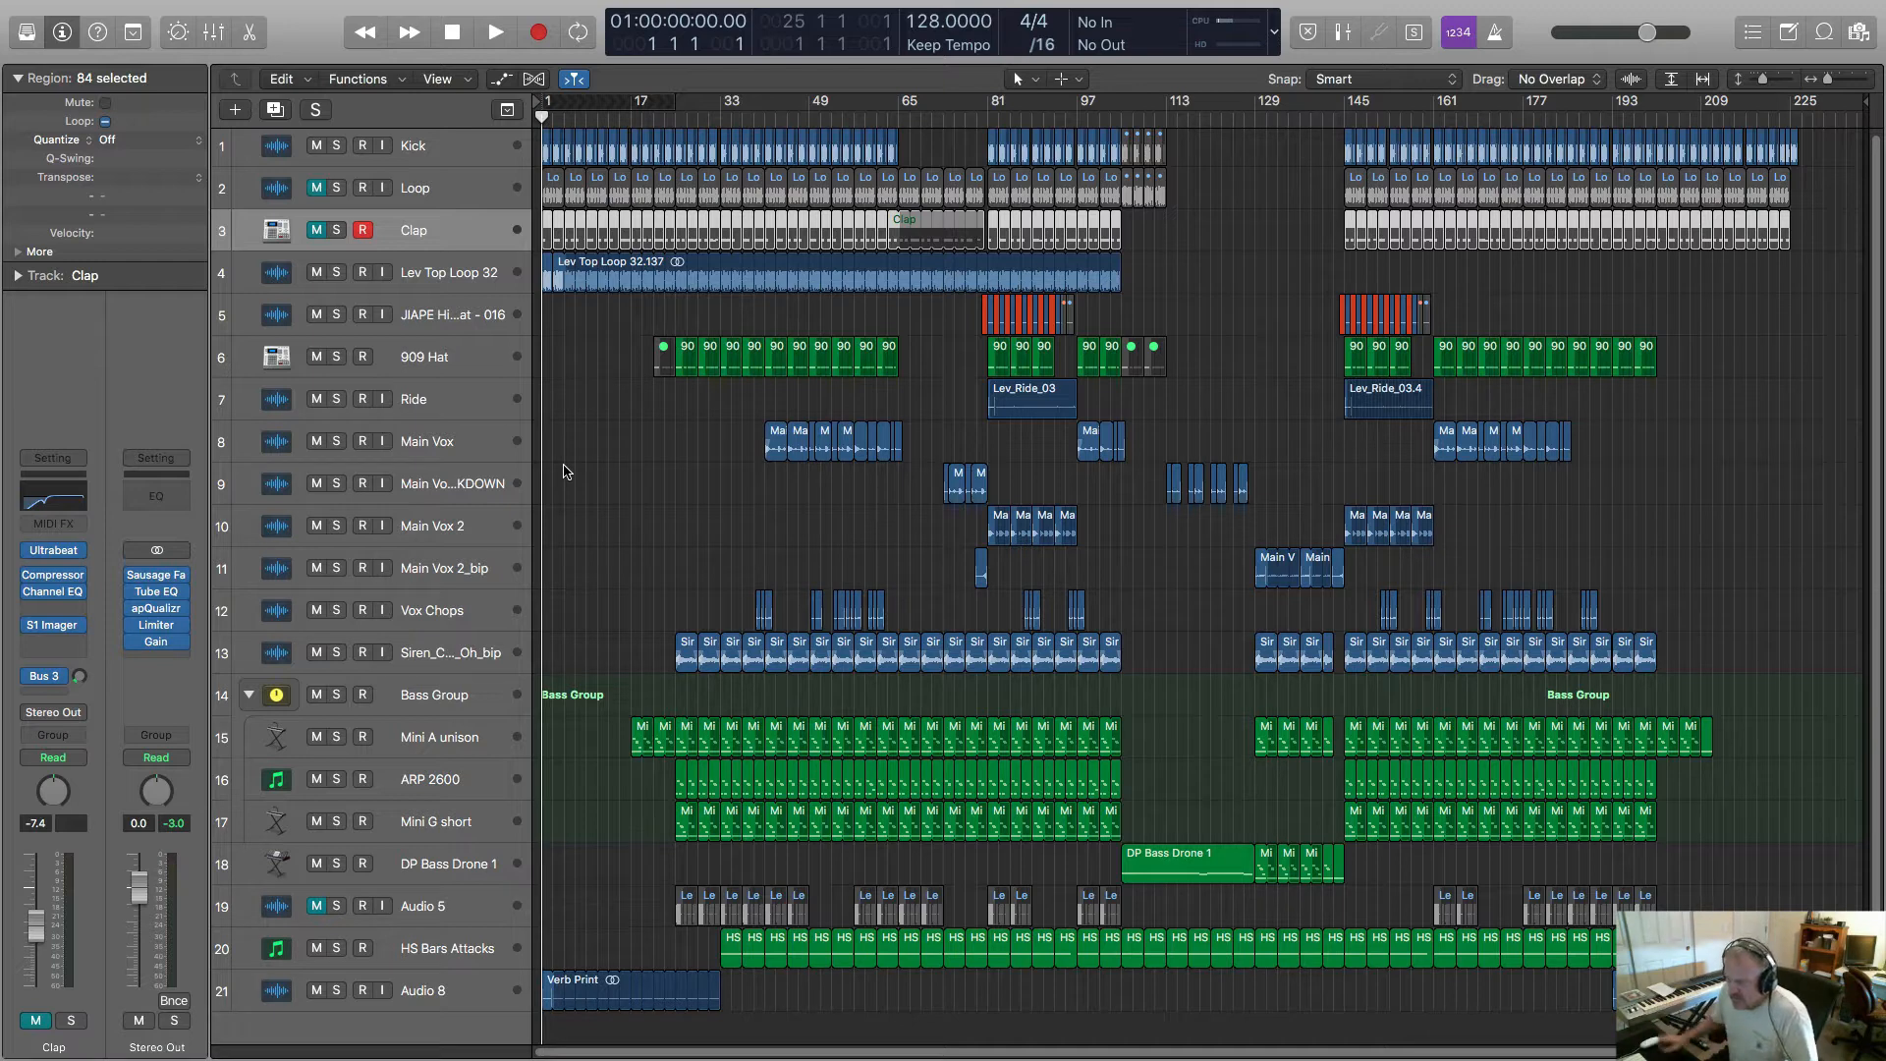
left_click(337, 273)
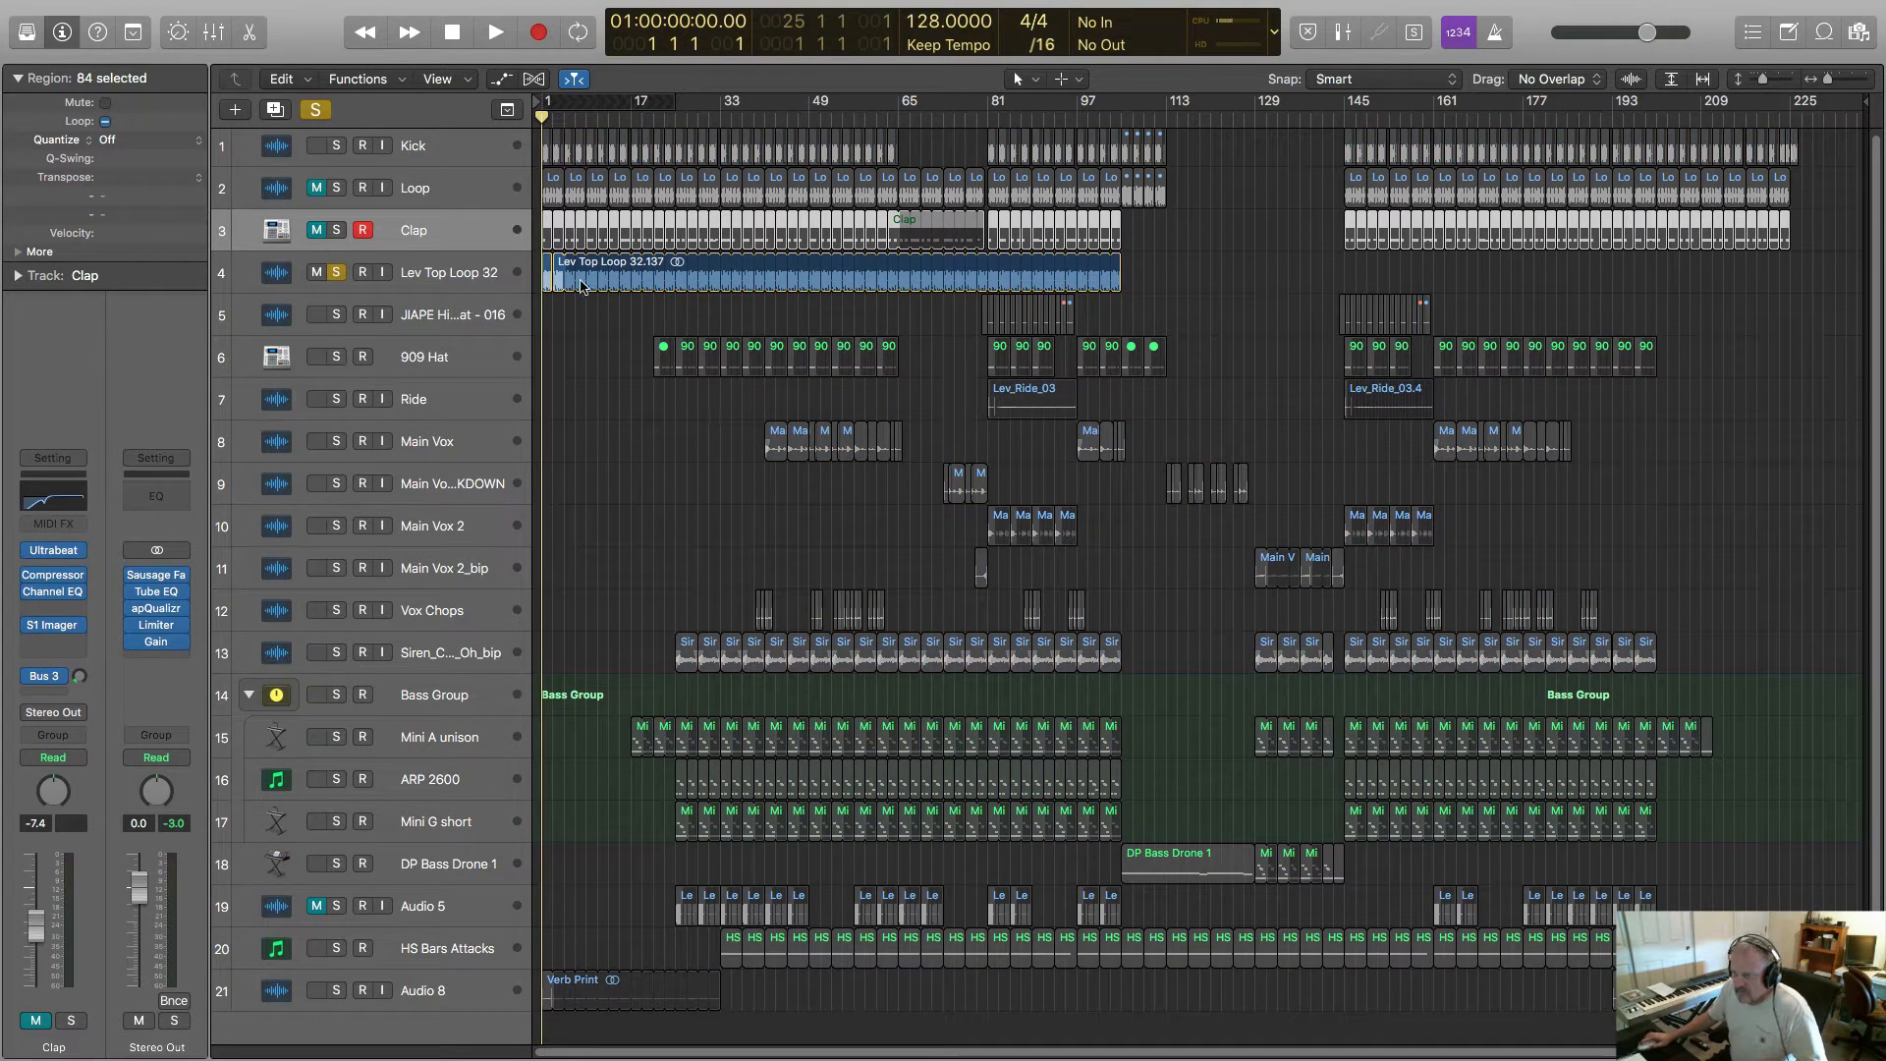
left_click(337, 146)
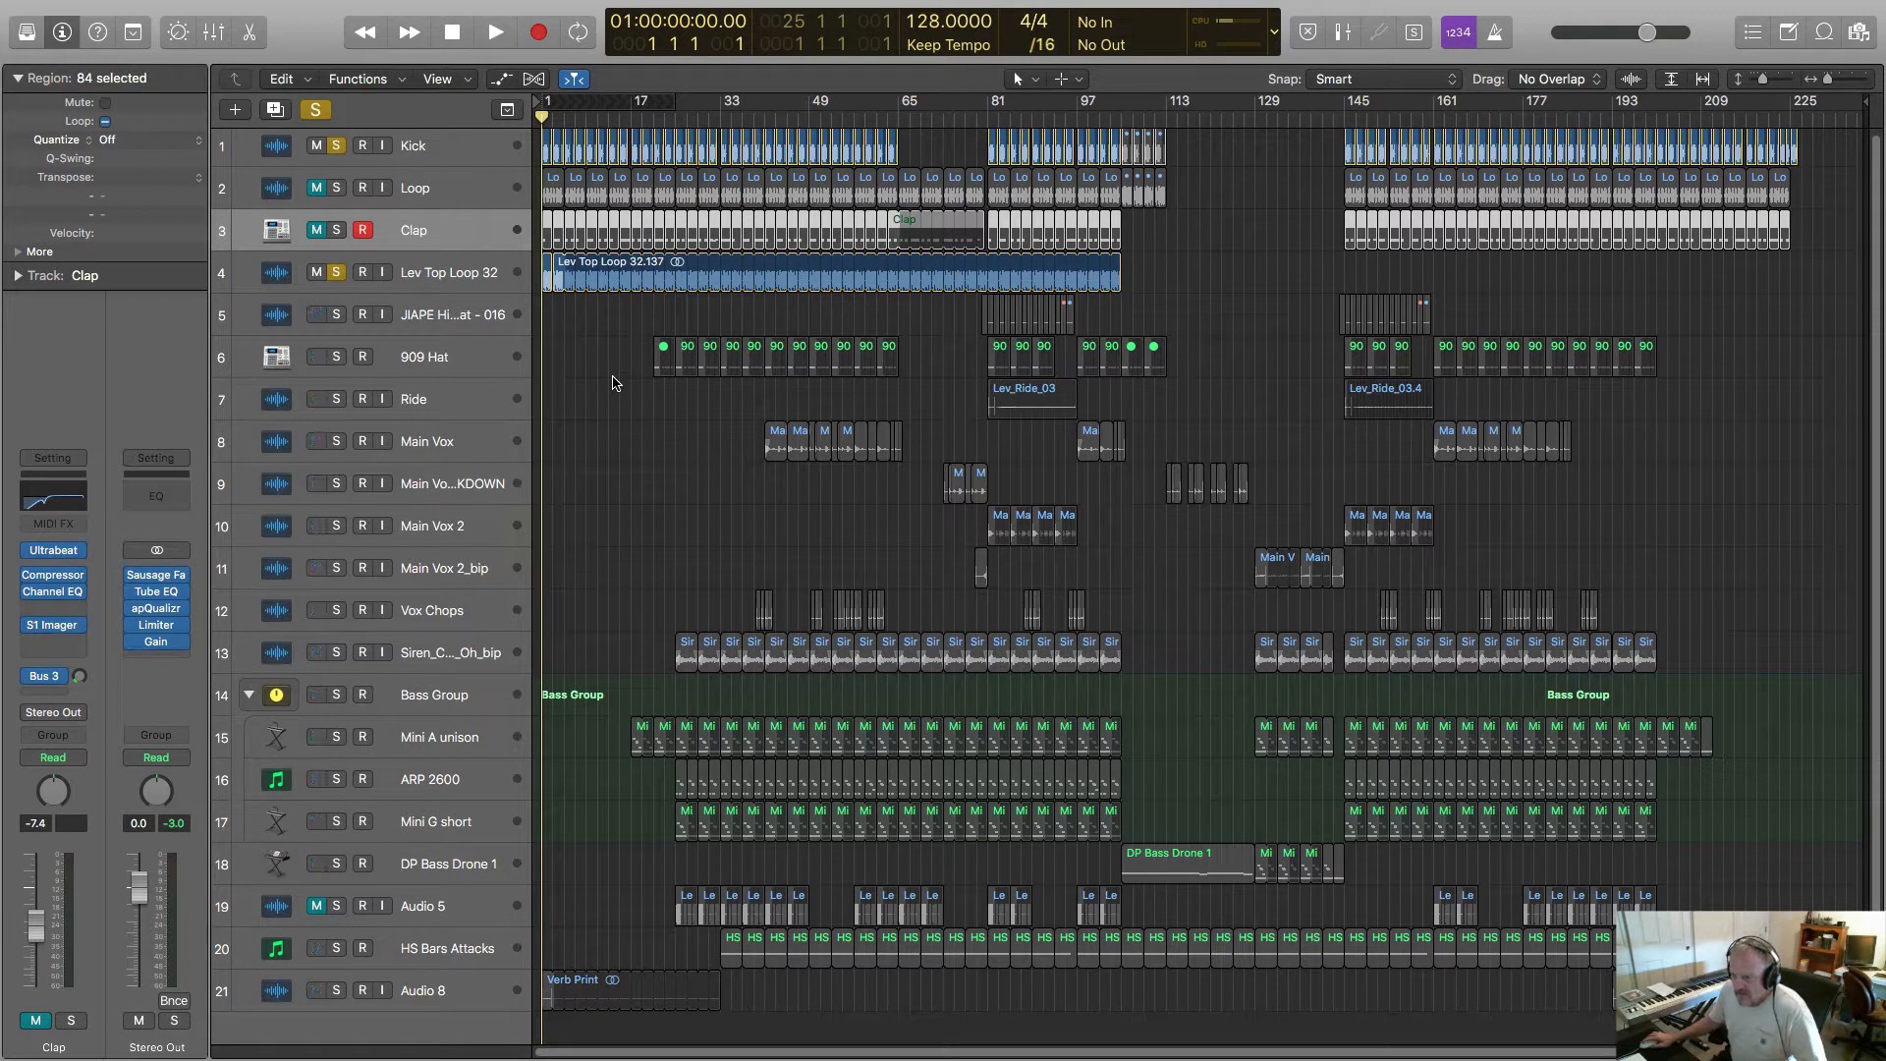
key("space")
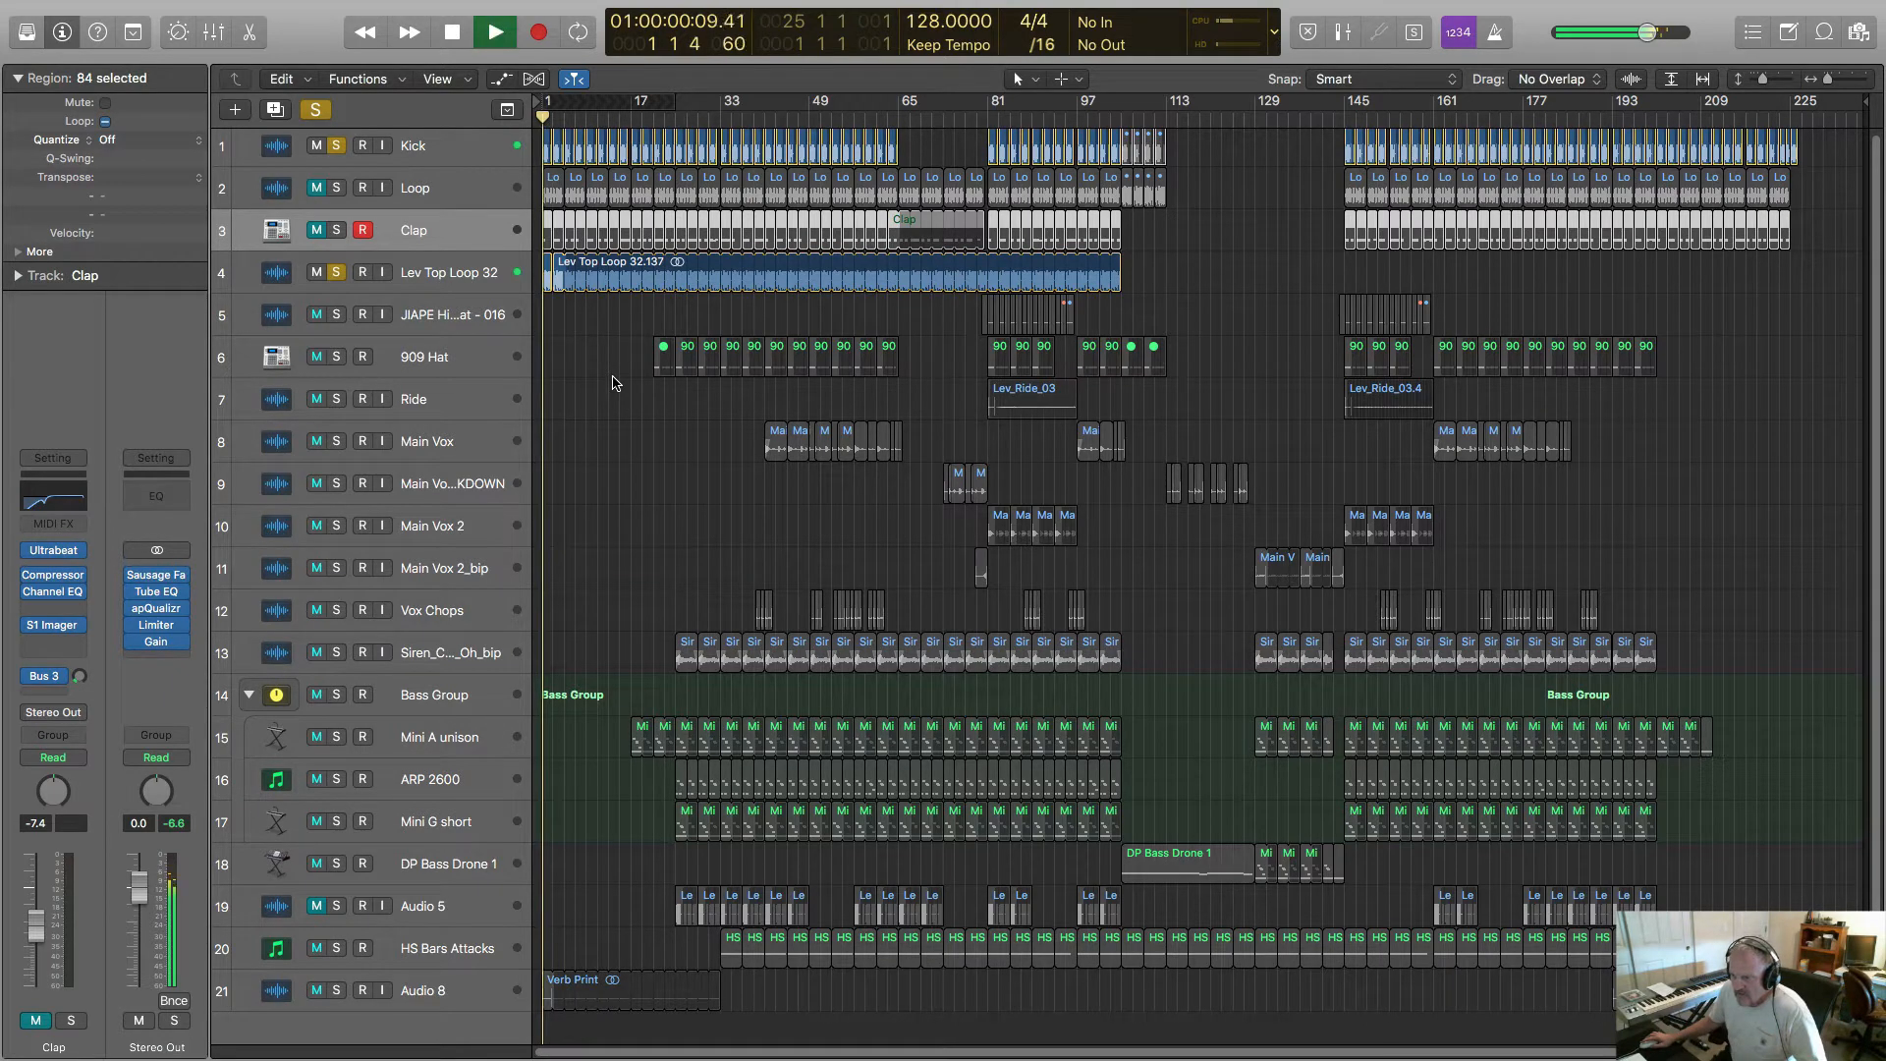
left_click(659, 119)
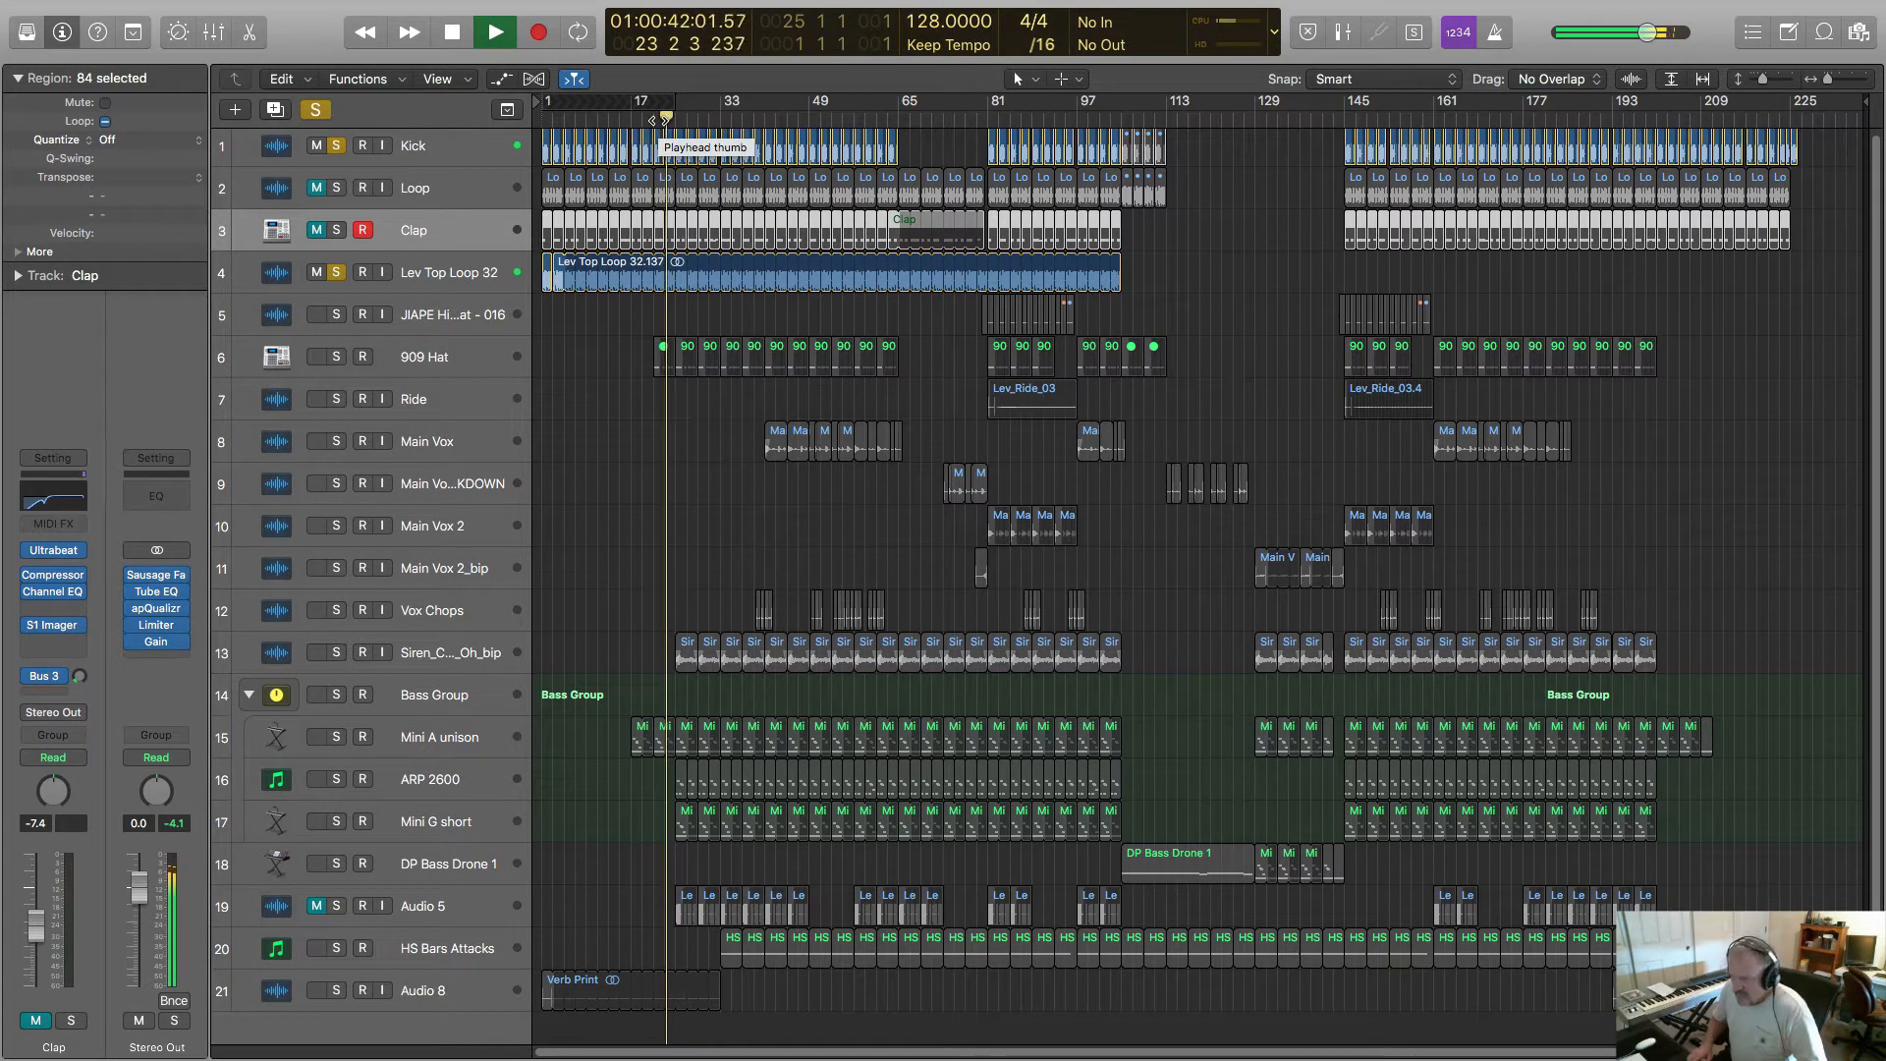
key("space")
key("Return")
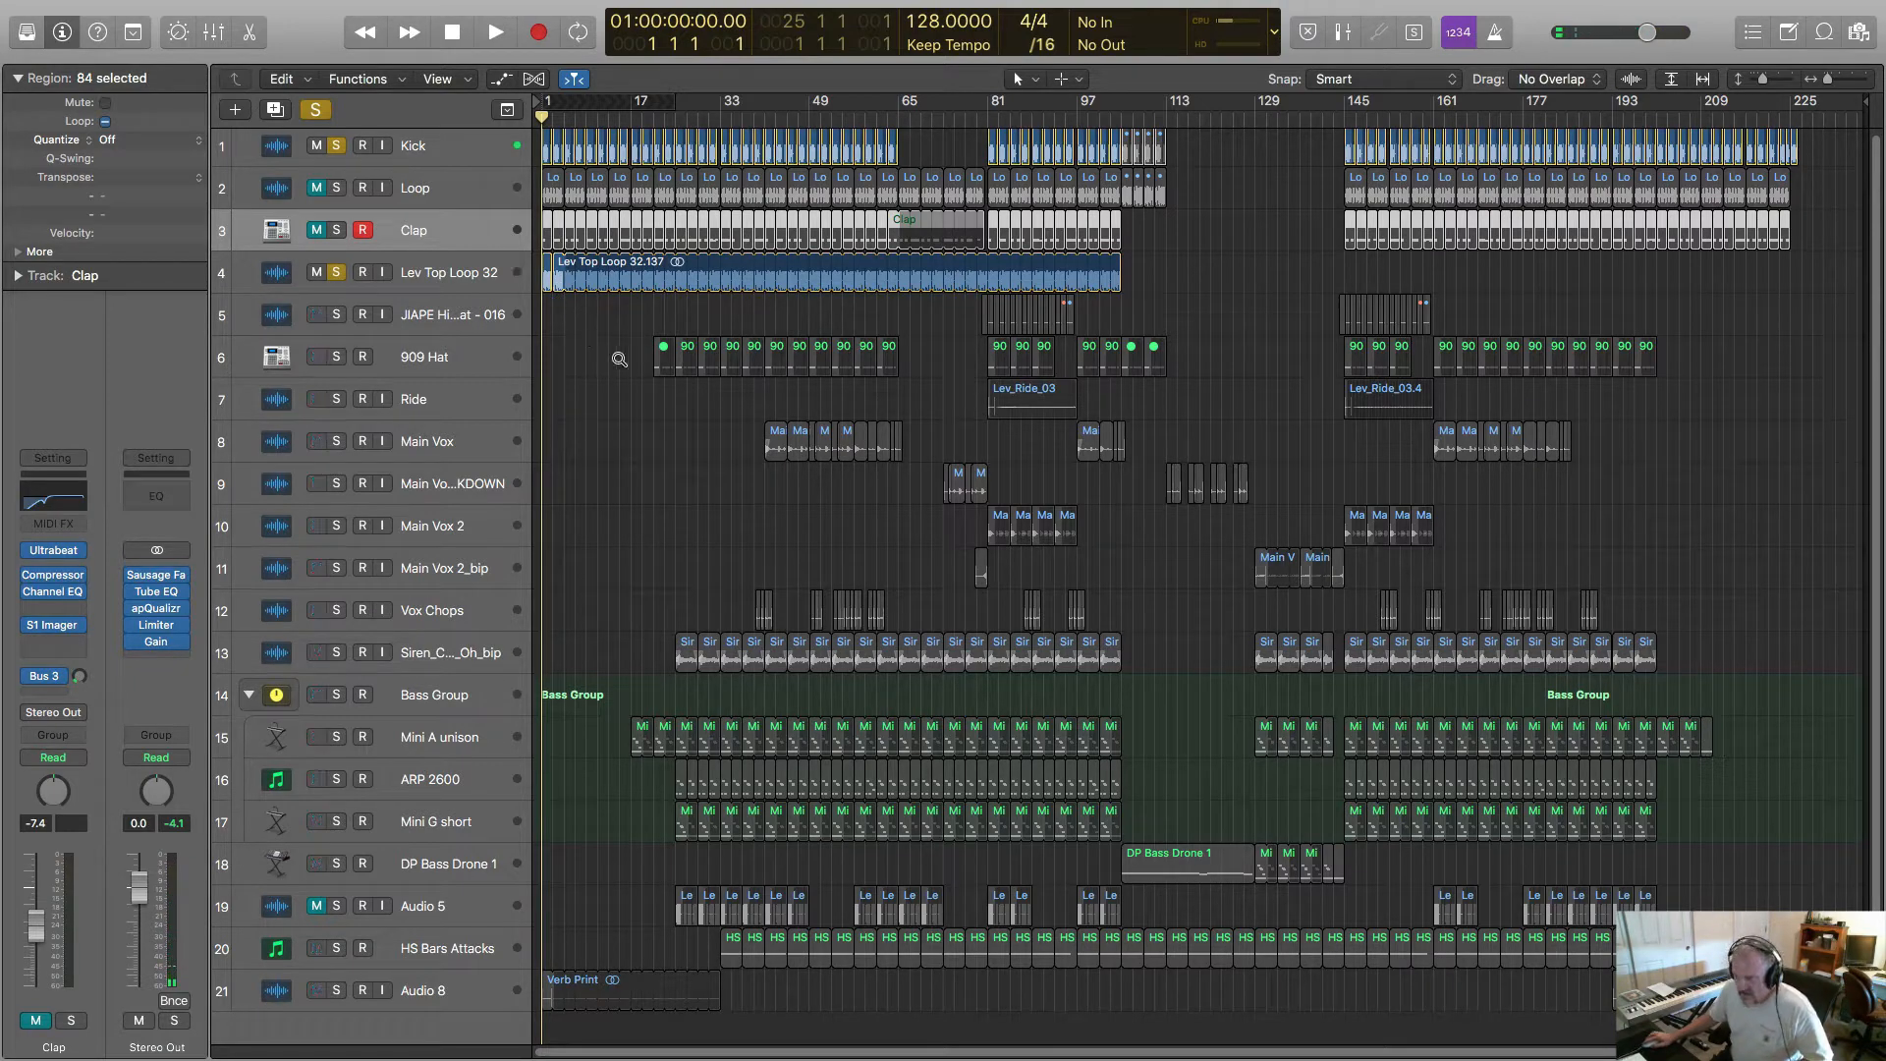
- Examine the Lev Top Loop 32 waveform up close against the Clap notes at the start of the arrangement
left_click_drag(626, 365, 538, 235)
key("super+Right")
key("super+Right")
key("super+Right")
key("super+Right")
key("super+Right")
key("super+Right")
key("super+Right")
key("super+Right")
key("super+Right")
key("super+Right")
key("super+Right")
key("super+Right")
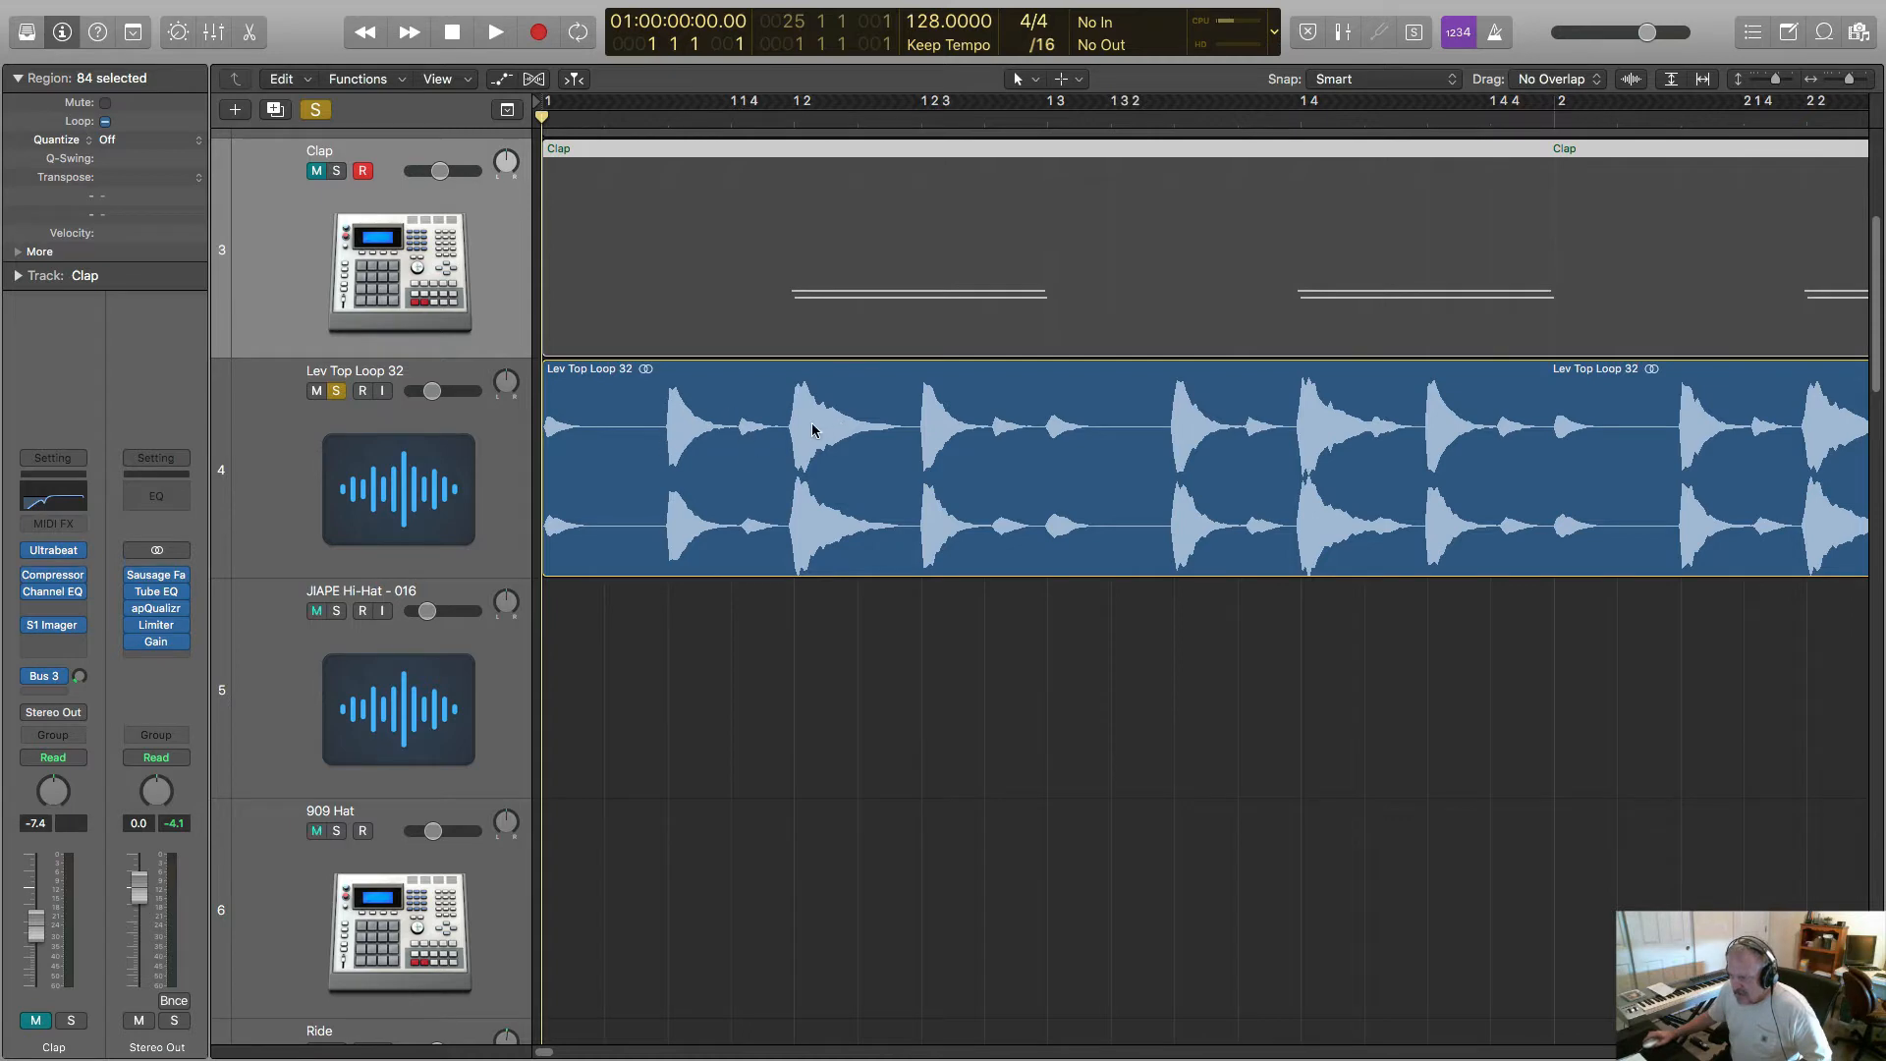
scroll(810, 427, "down", 10)
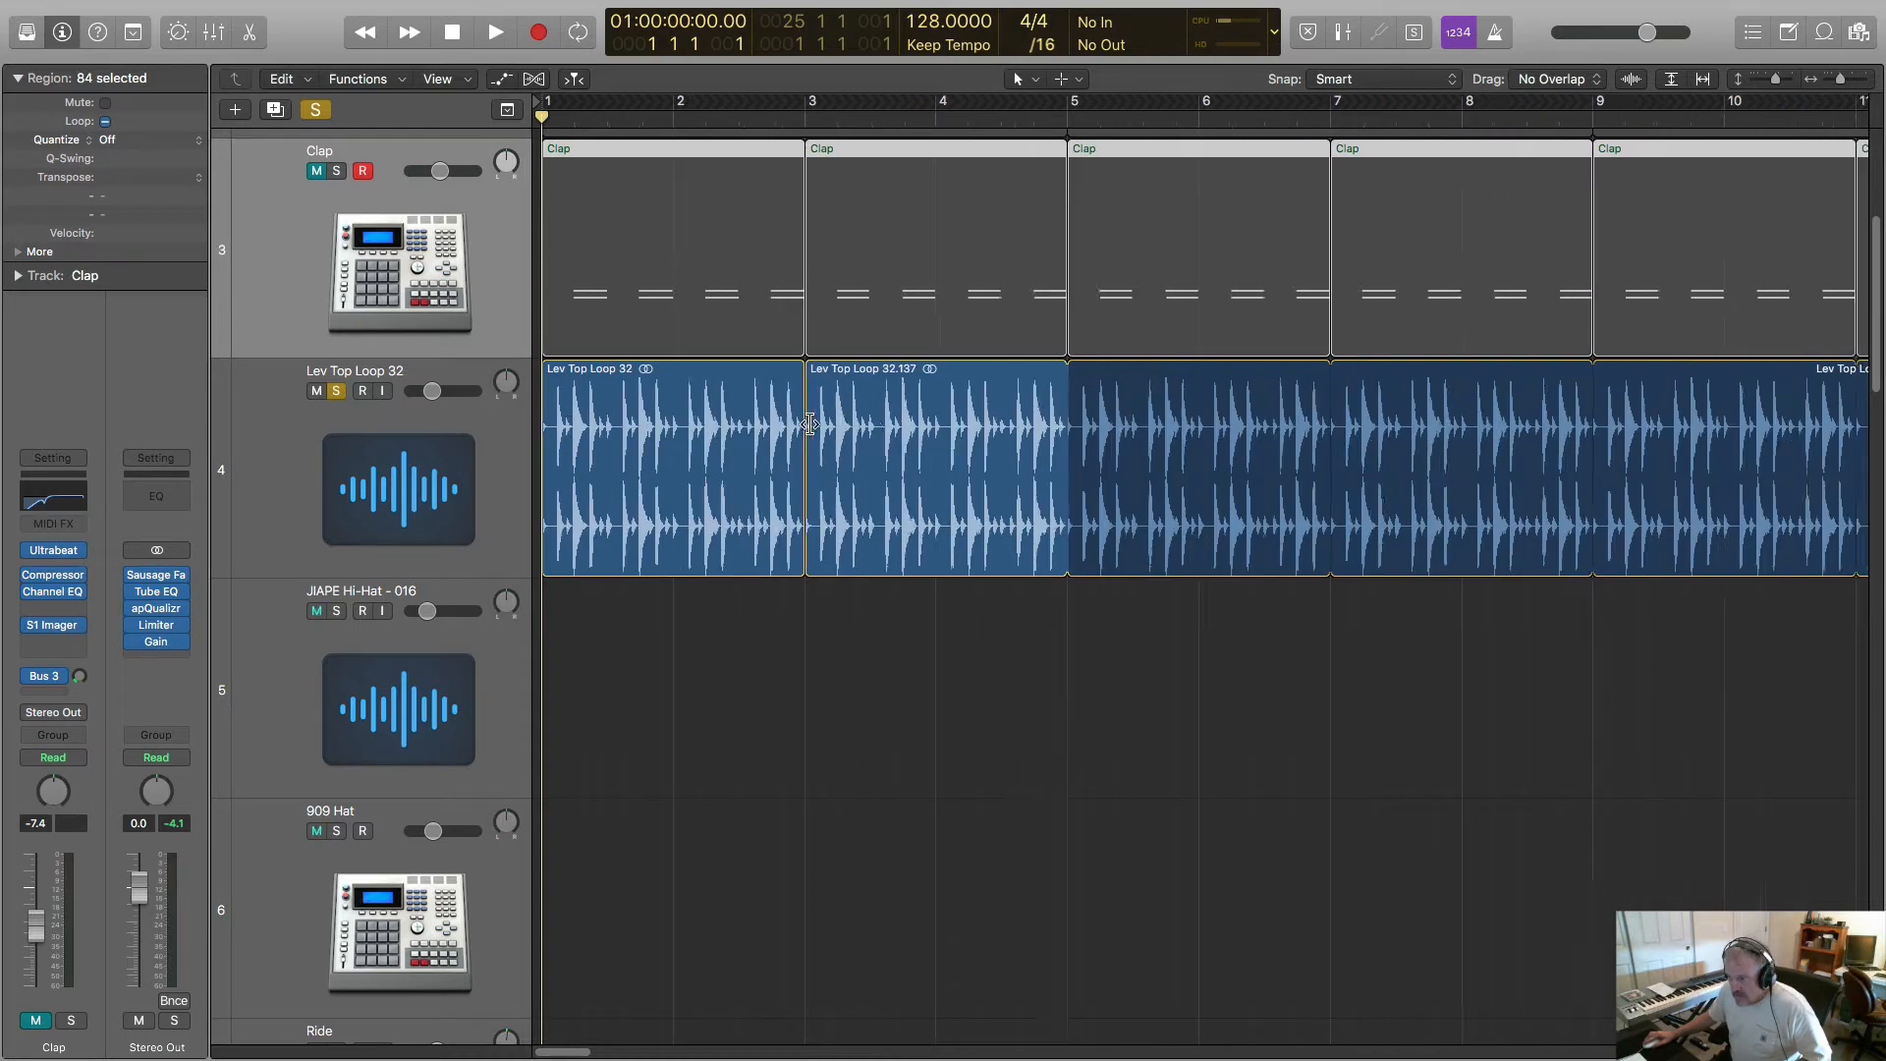
scroll(810, 427, "down", 4)
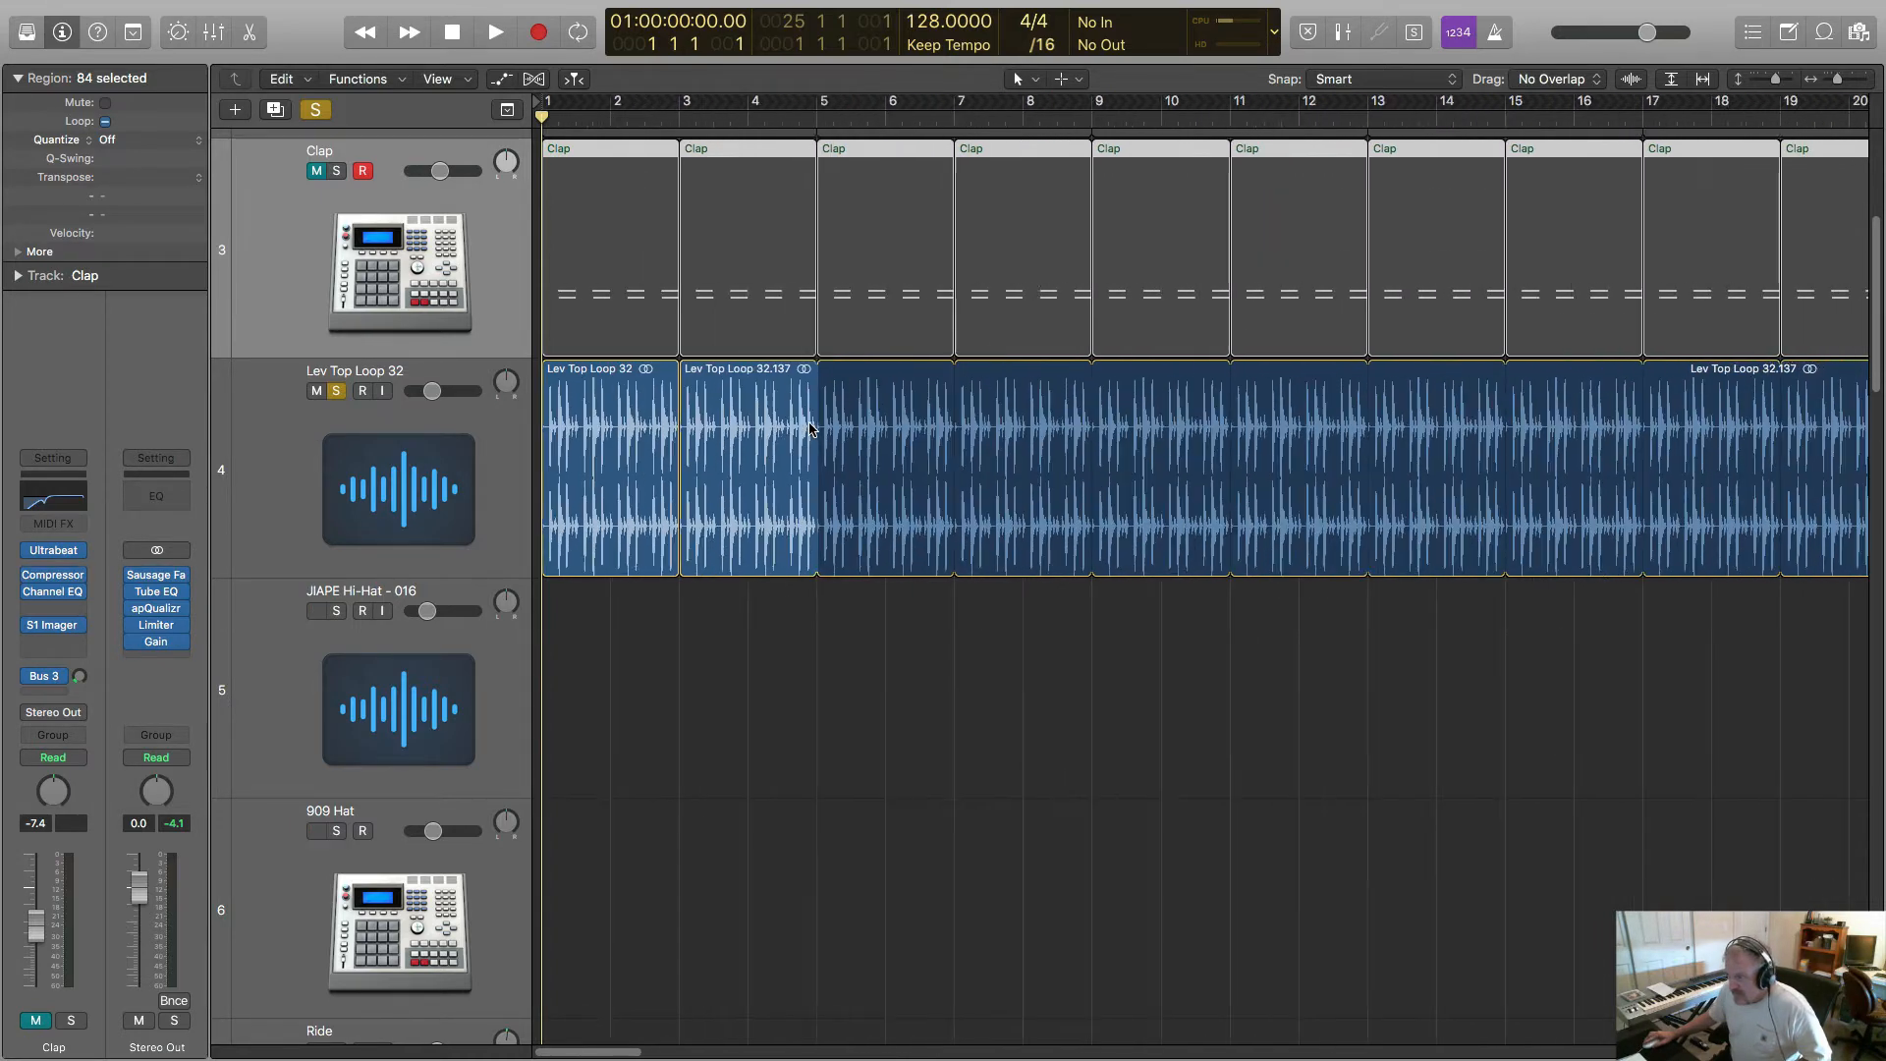
scroll(792, 432, "down", 3)
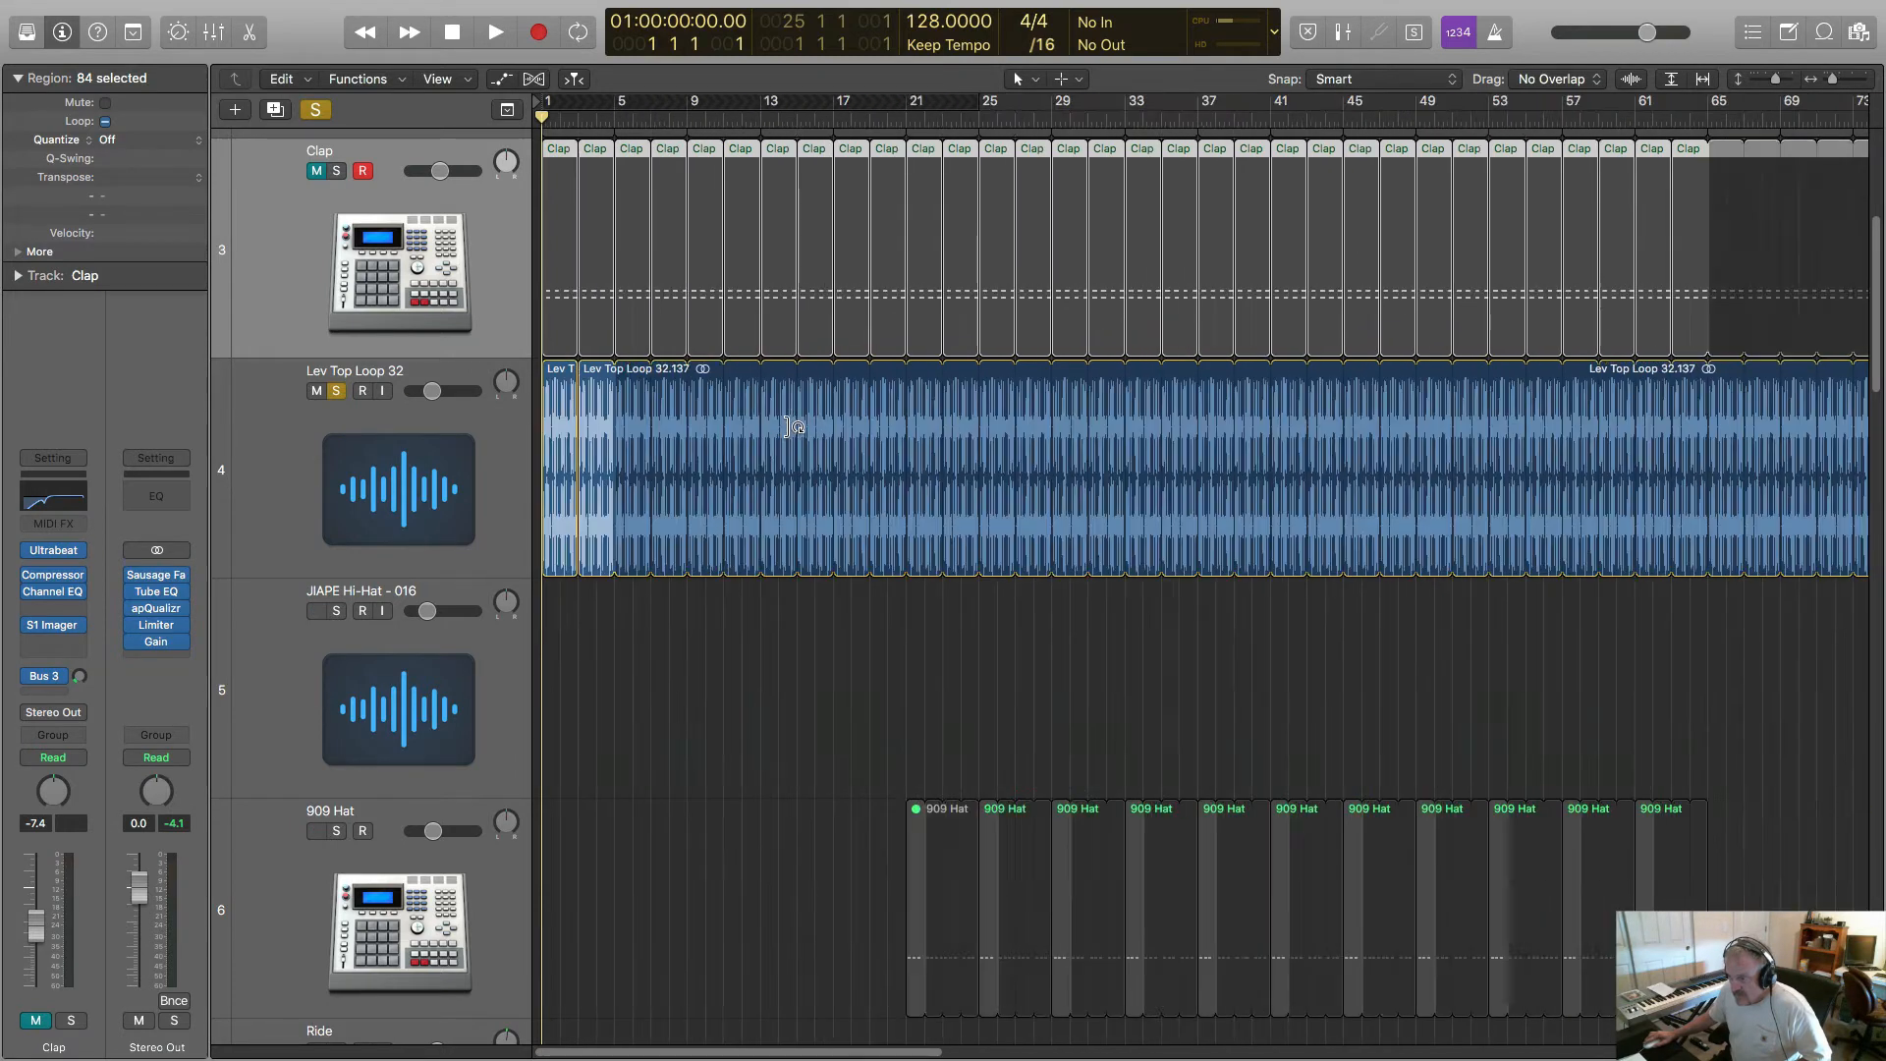
key("z")
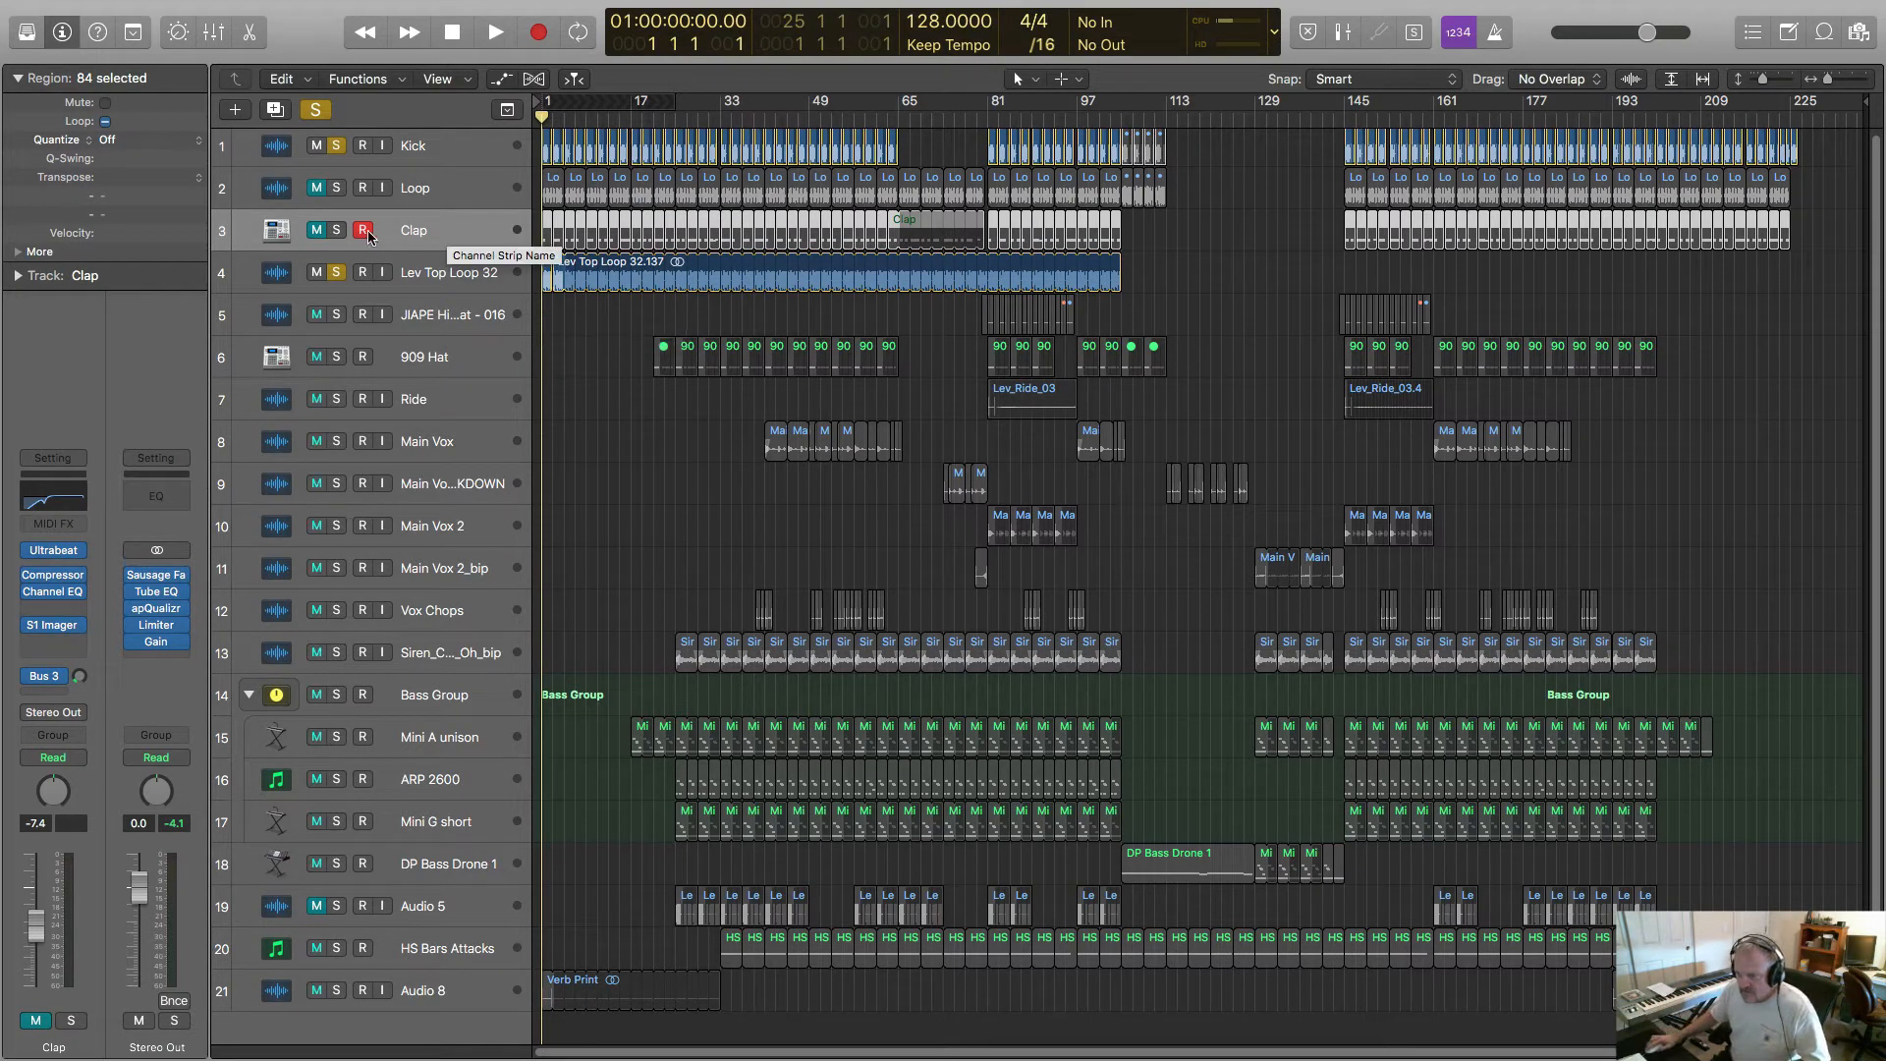
- With the Clap track's Ultrabeat instrument open, mute Lev Top Loop 32 and unmute the Clap and Loop tracks
left_click(54, 551)
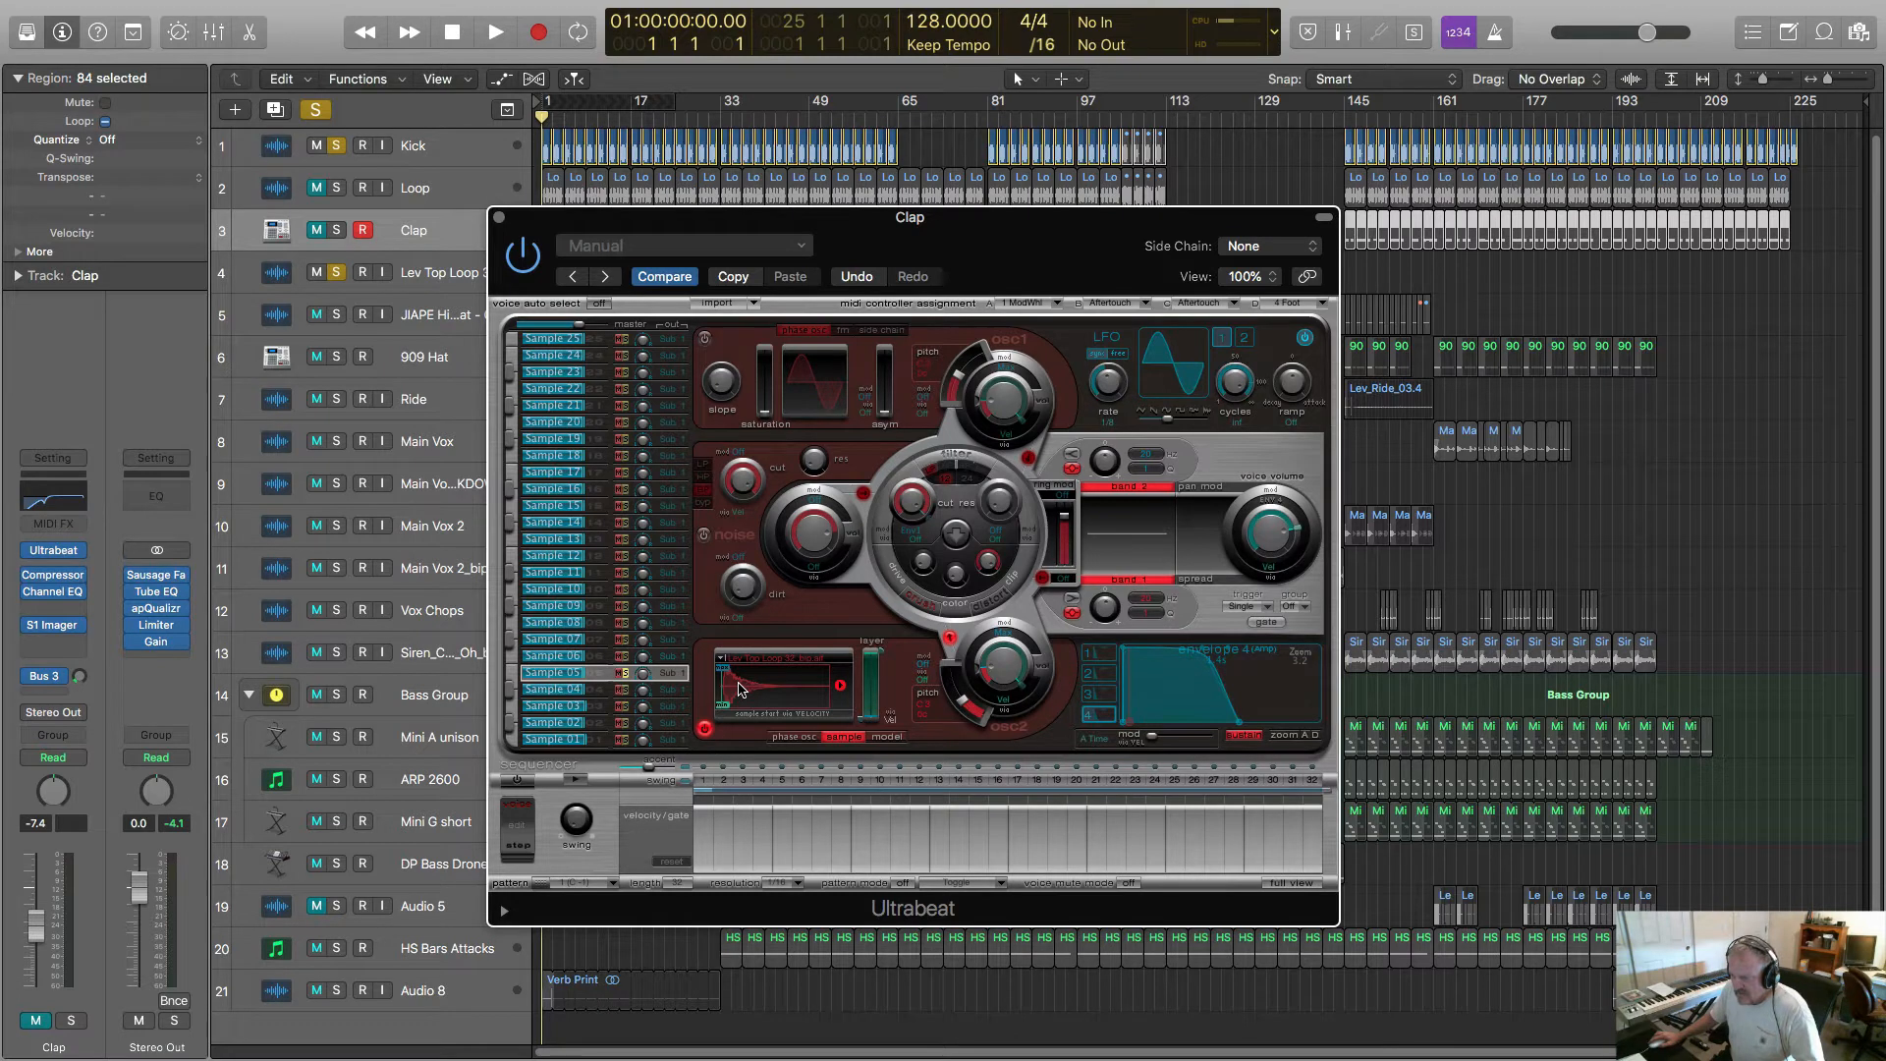
left_click(316, 273)
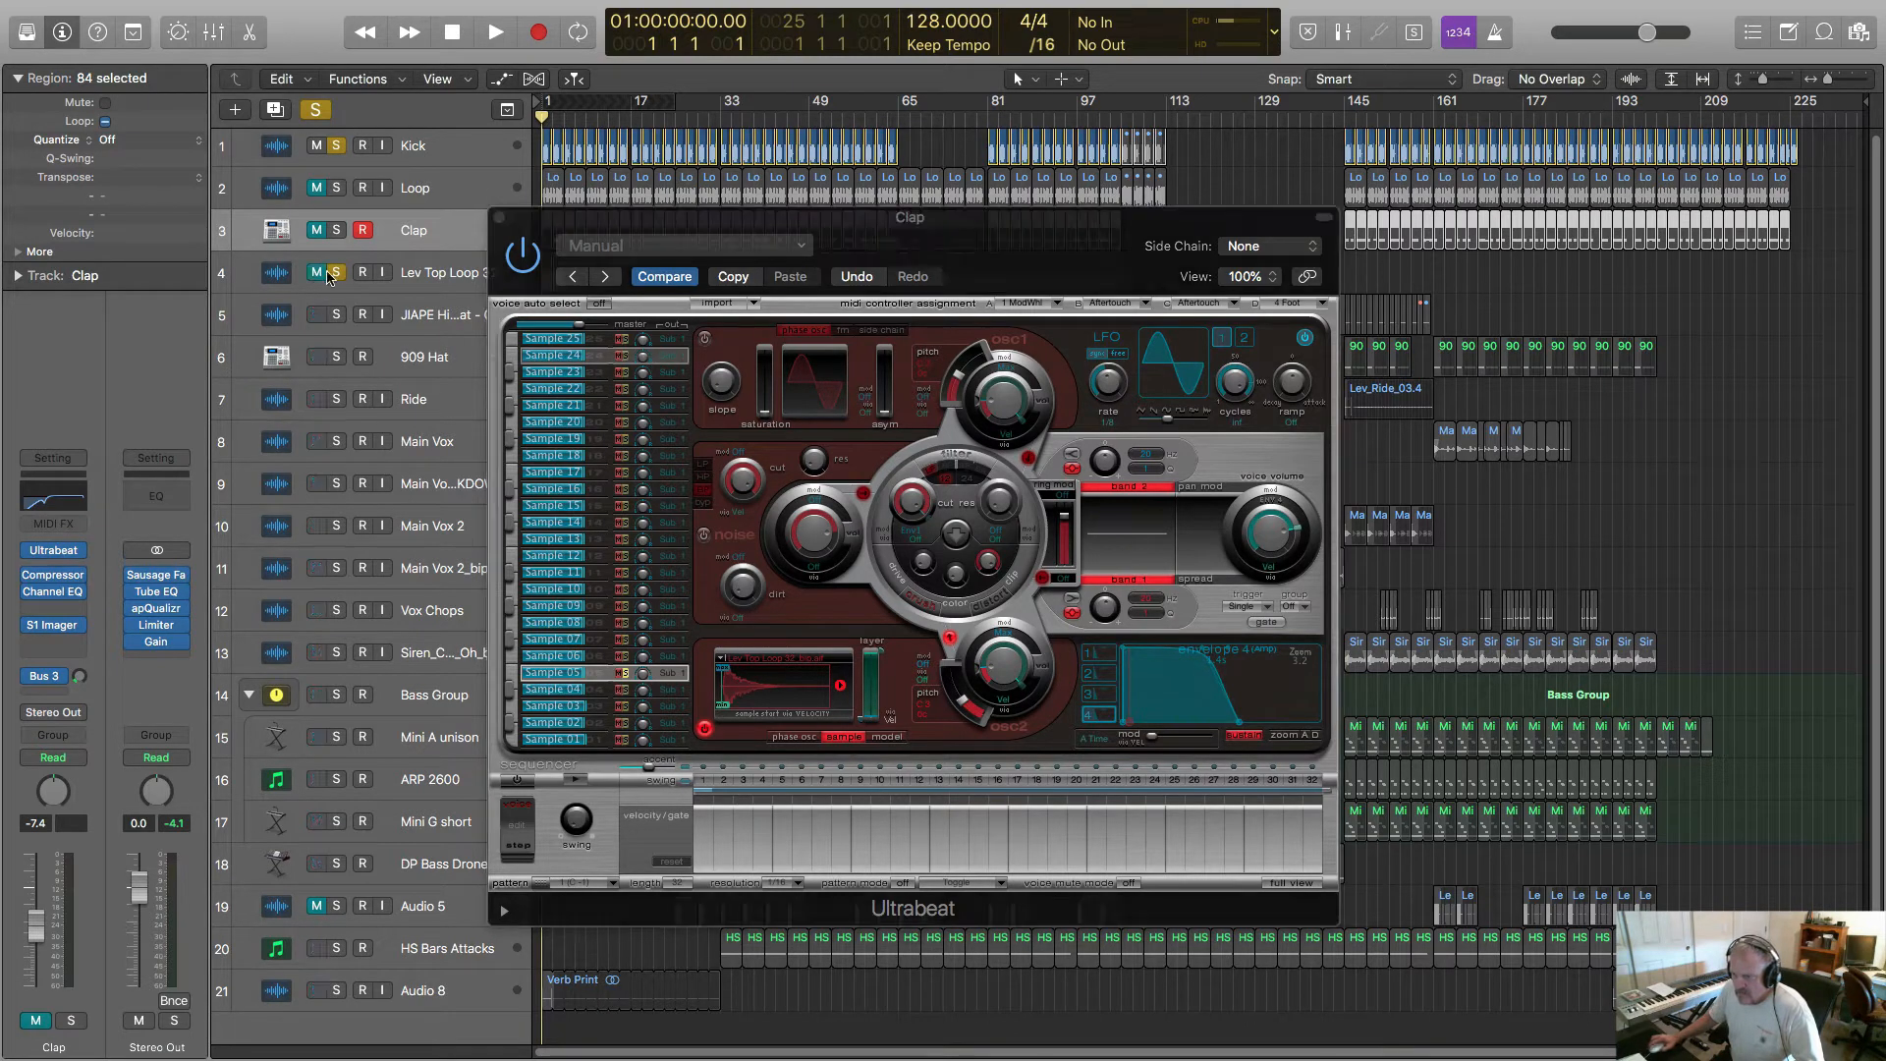
left_click(319, 230)
left_click(319, 189)
left_click_drag(532, 215, 967, 317)
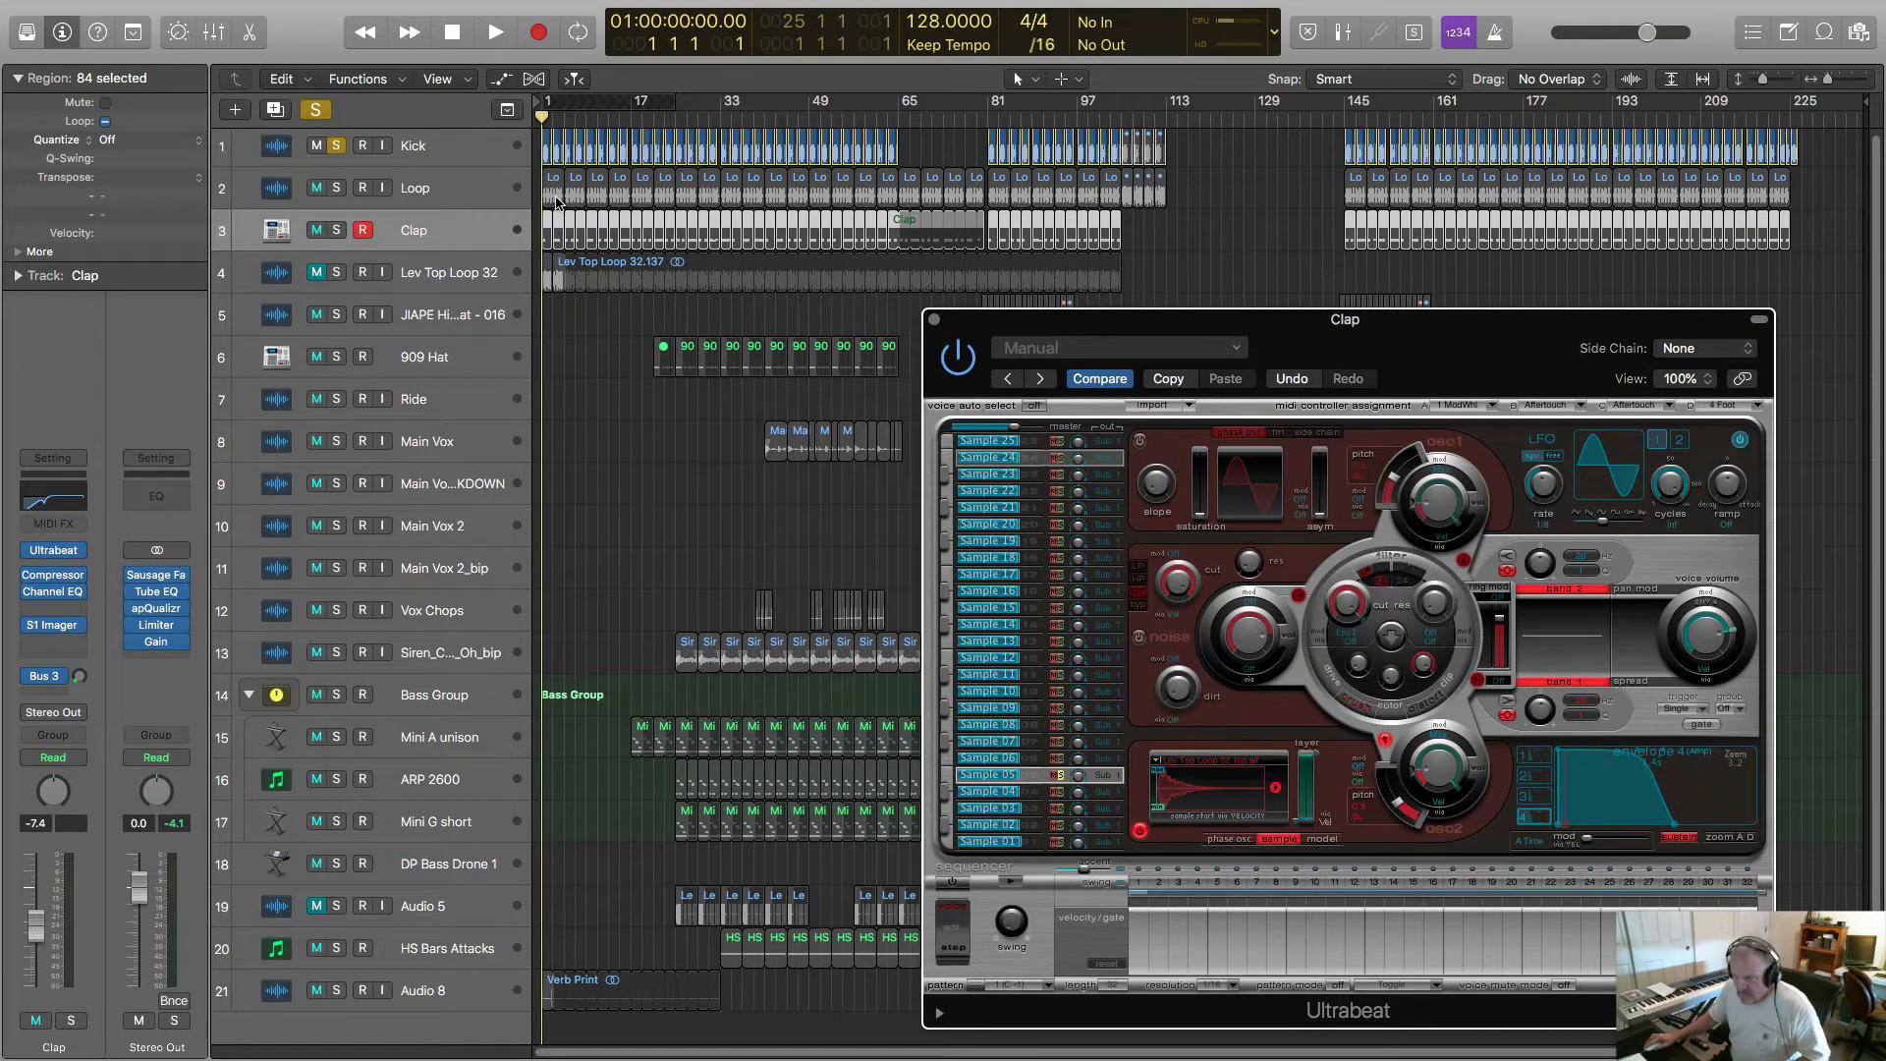
- Solo the Loop track alongside the Kick and audition the pair briefly from the project start
key("super+Right")
key("super+Right")
key("super+Right")
key("super+Right")
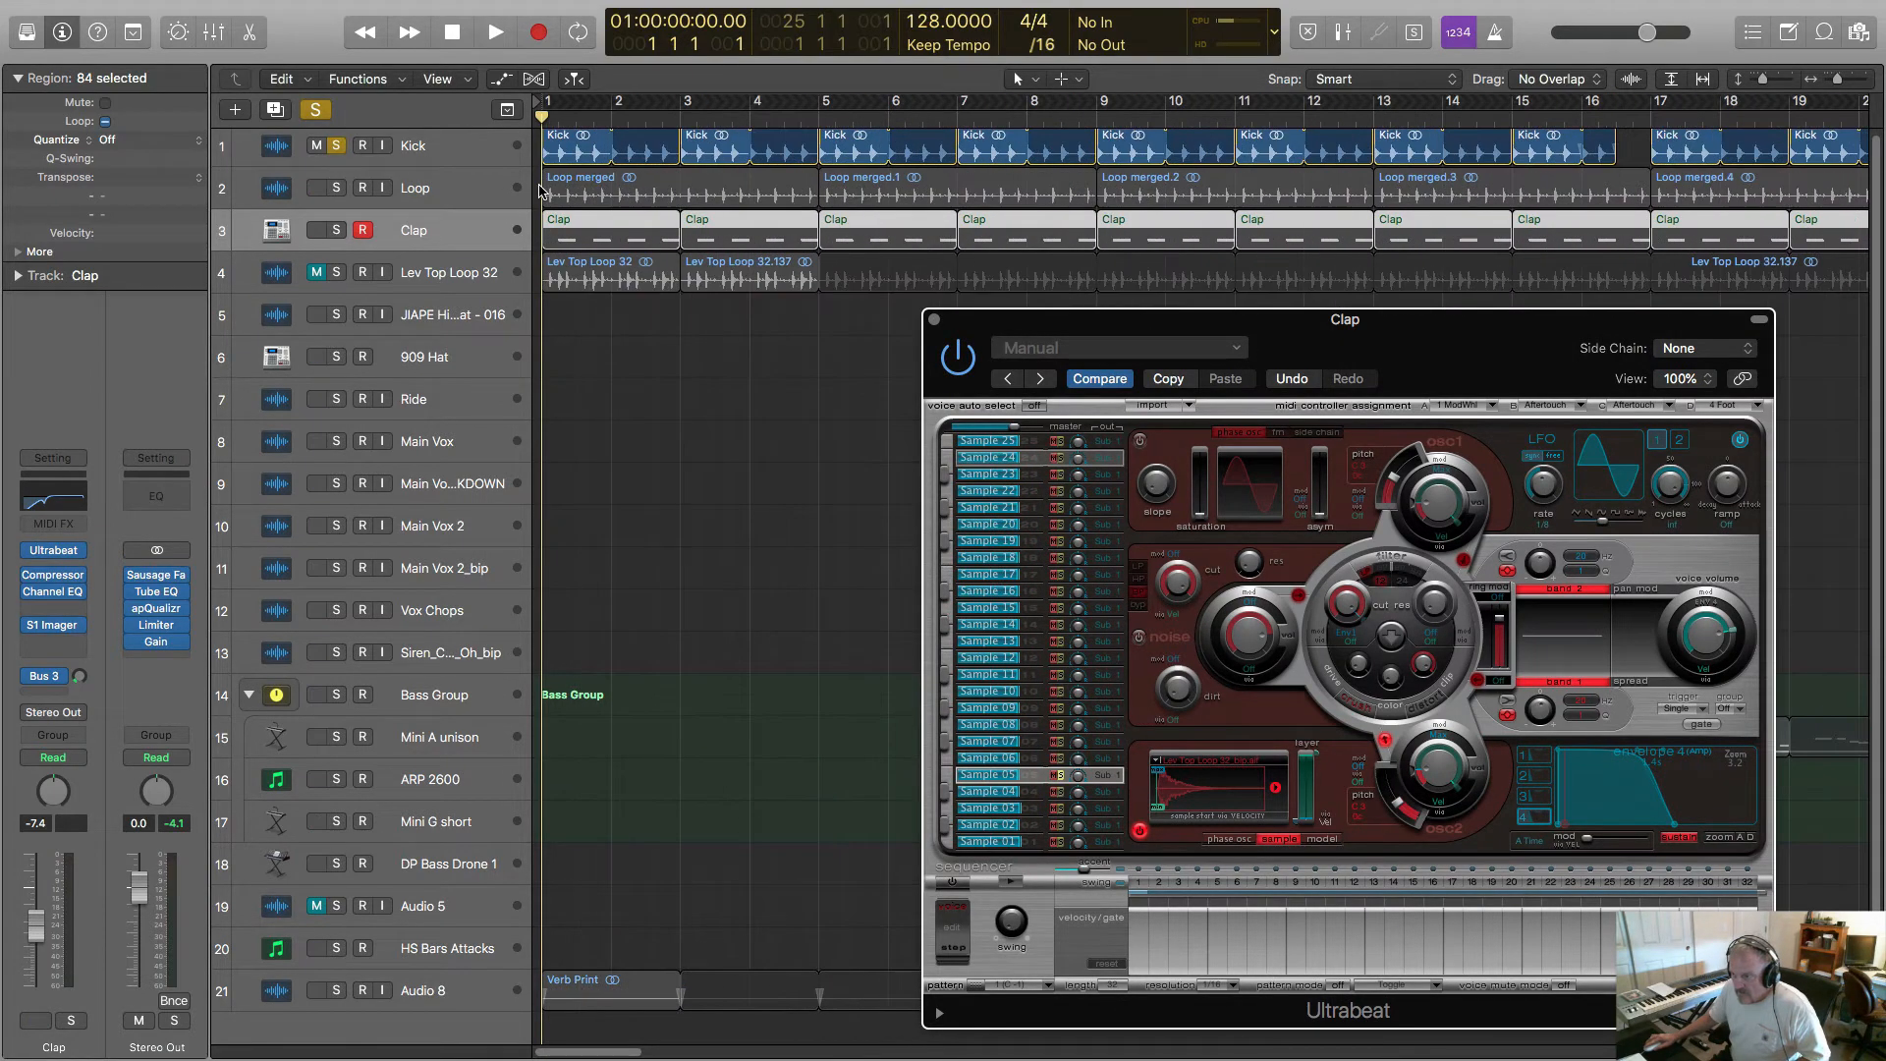
left_click(337, 188)
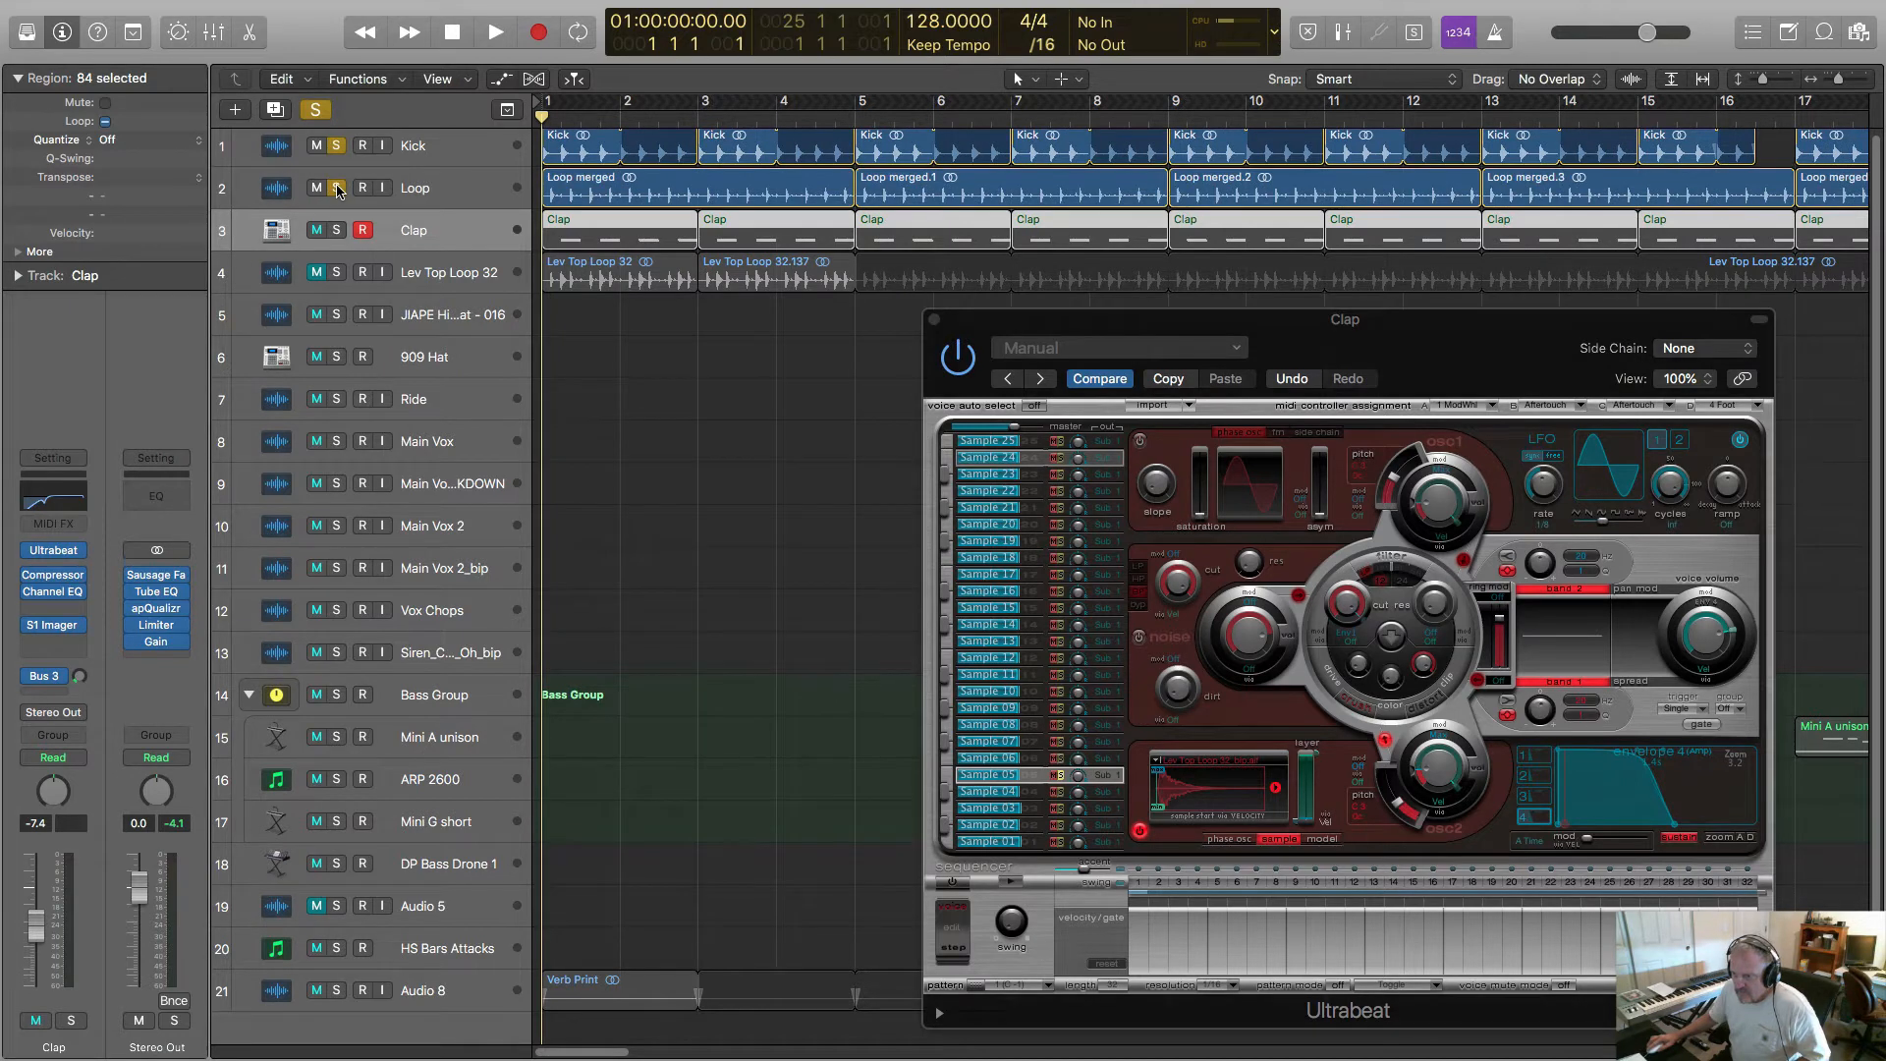
key("space")
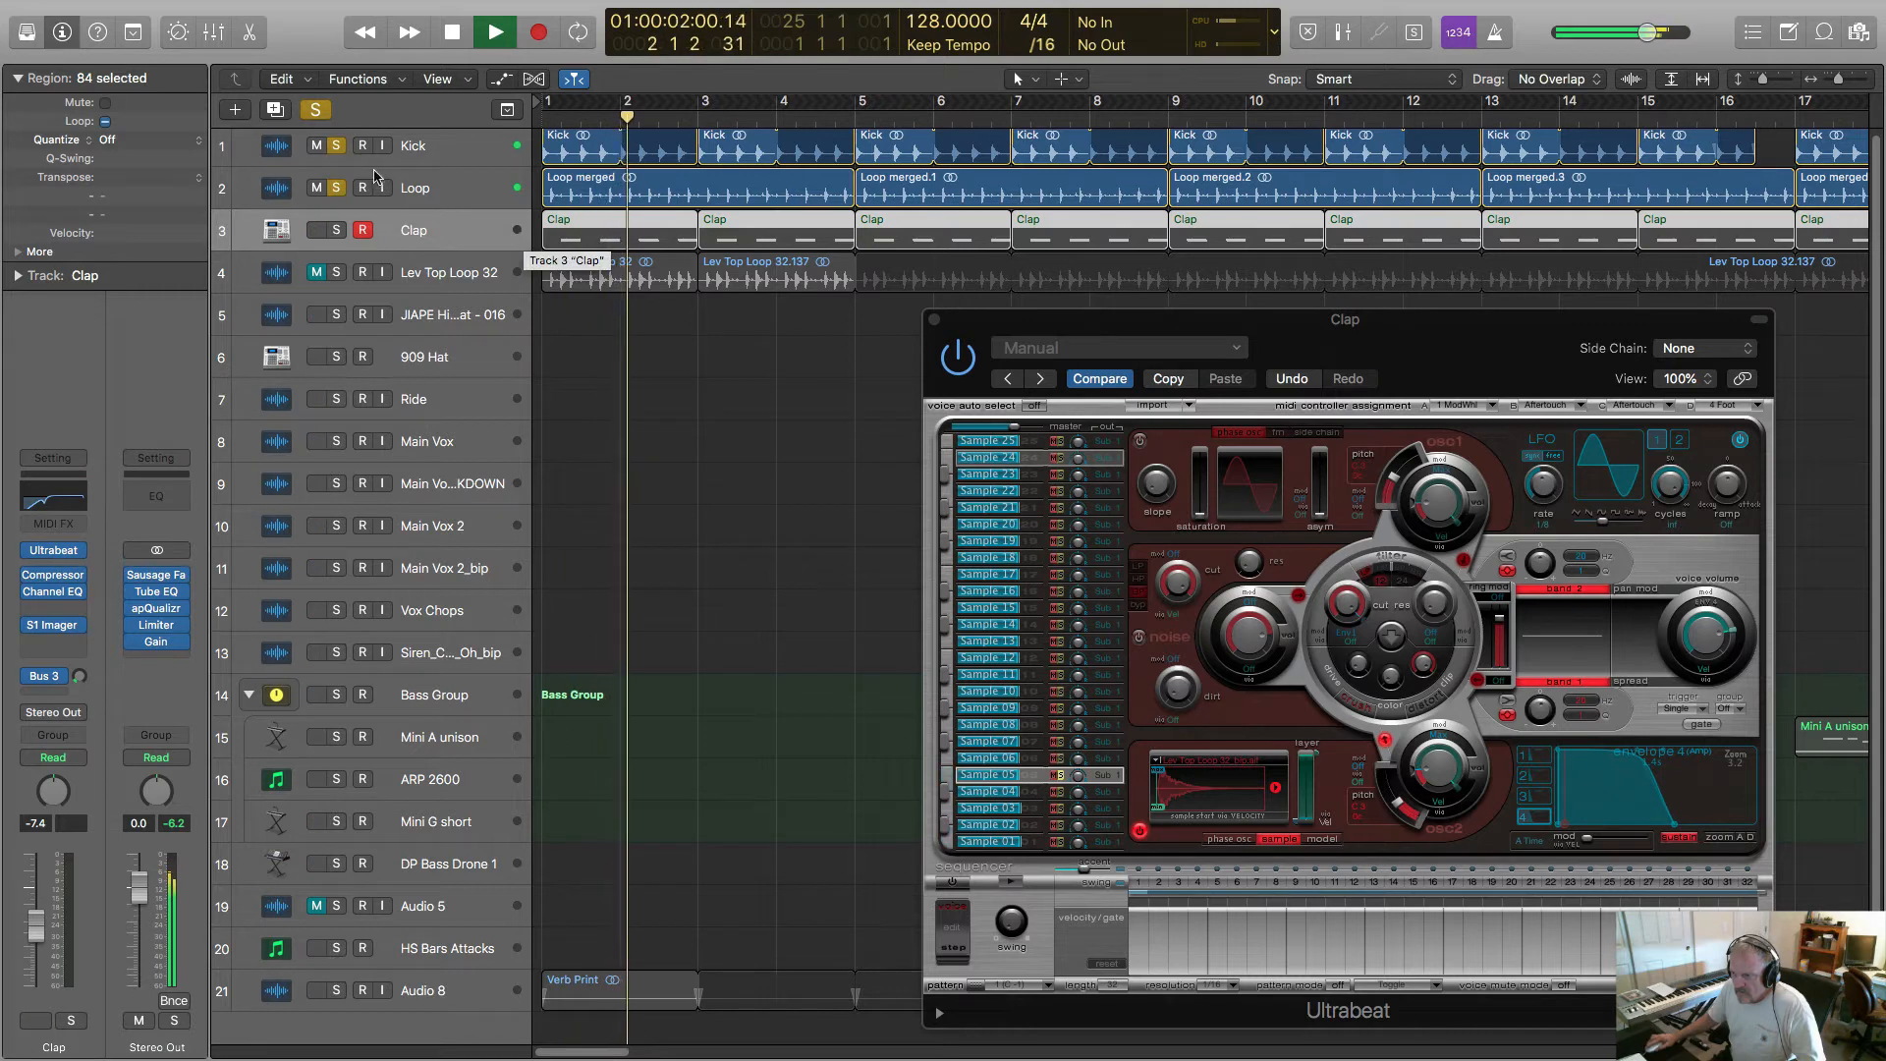
key("space")
- Remove the solo from the Kick track and audition the Loop track on its own
left_click(337, 145)
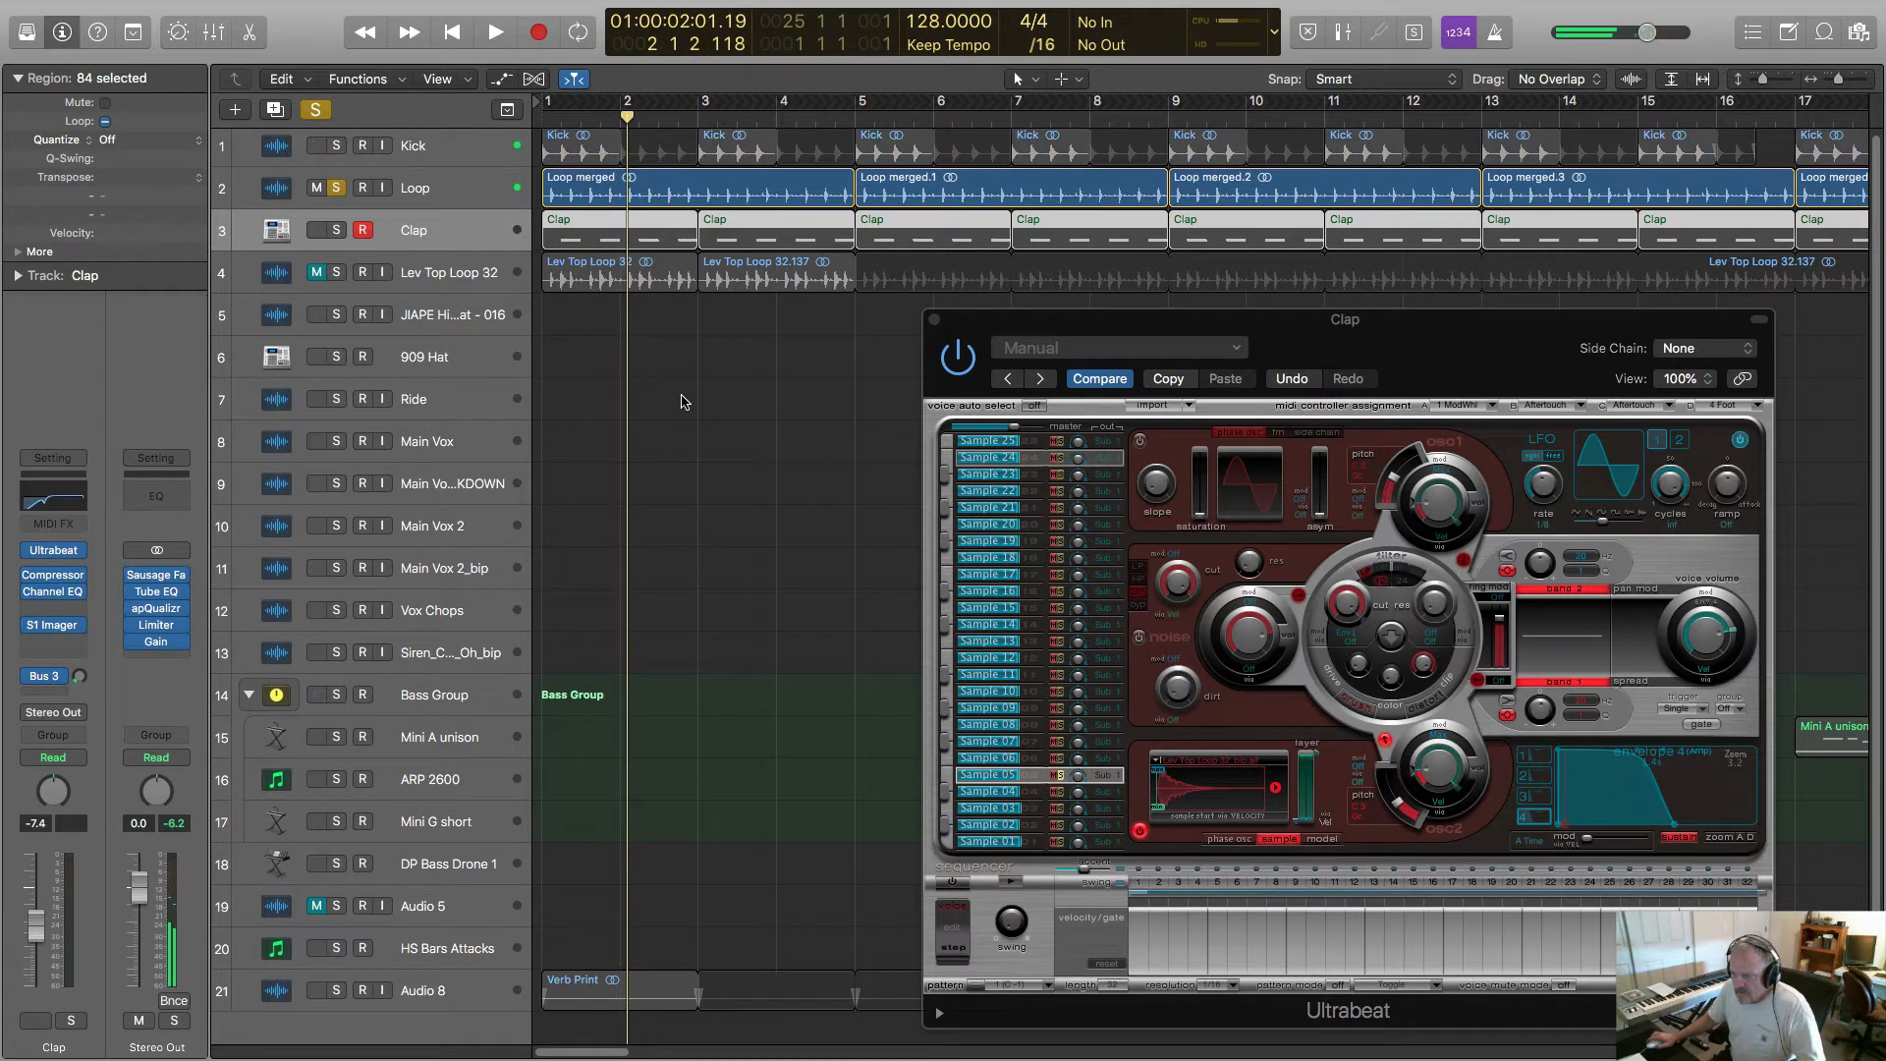
key("space")
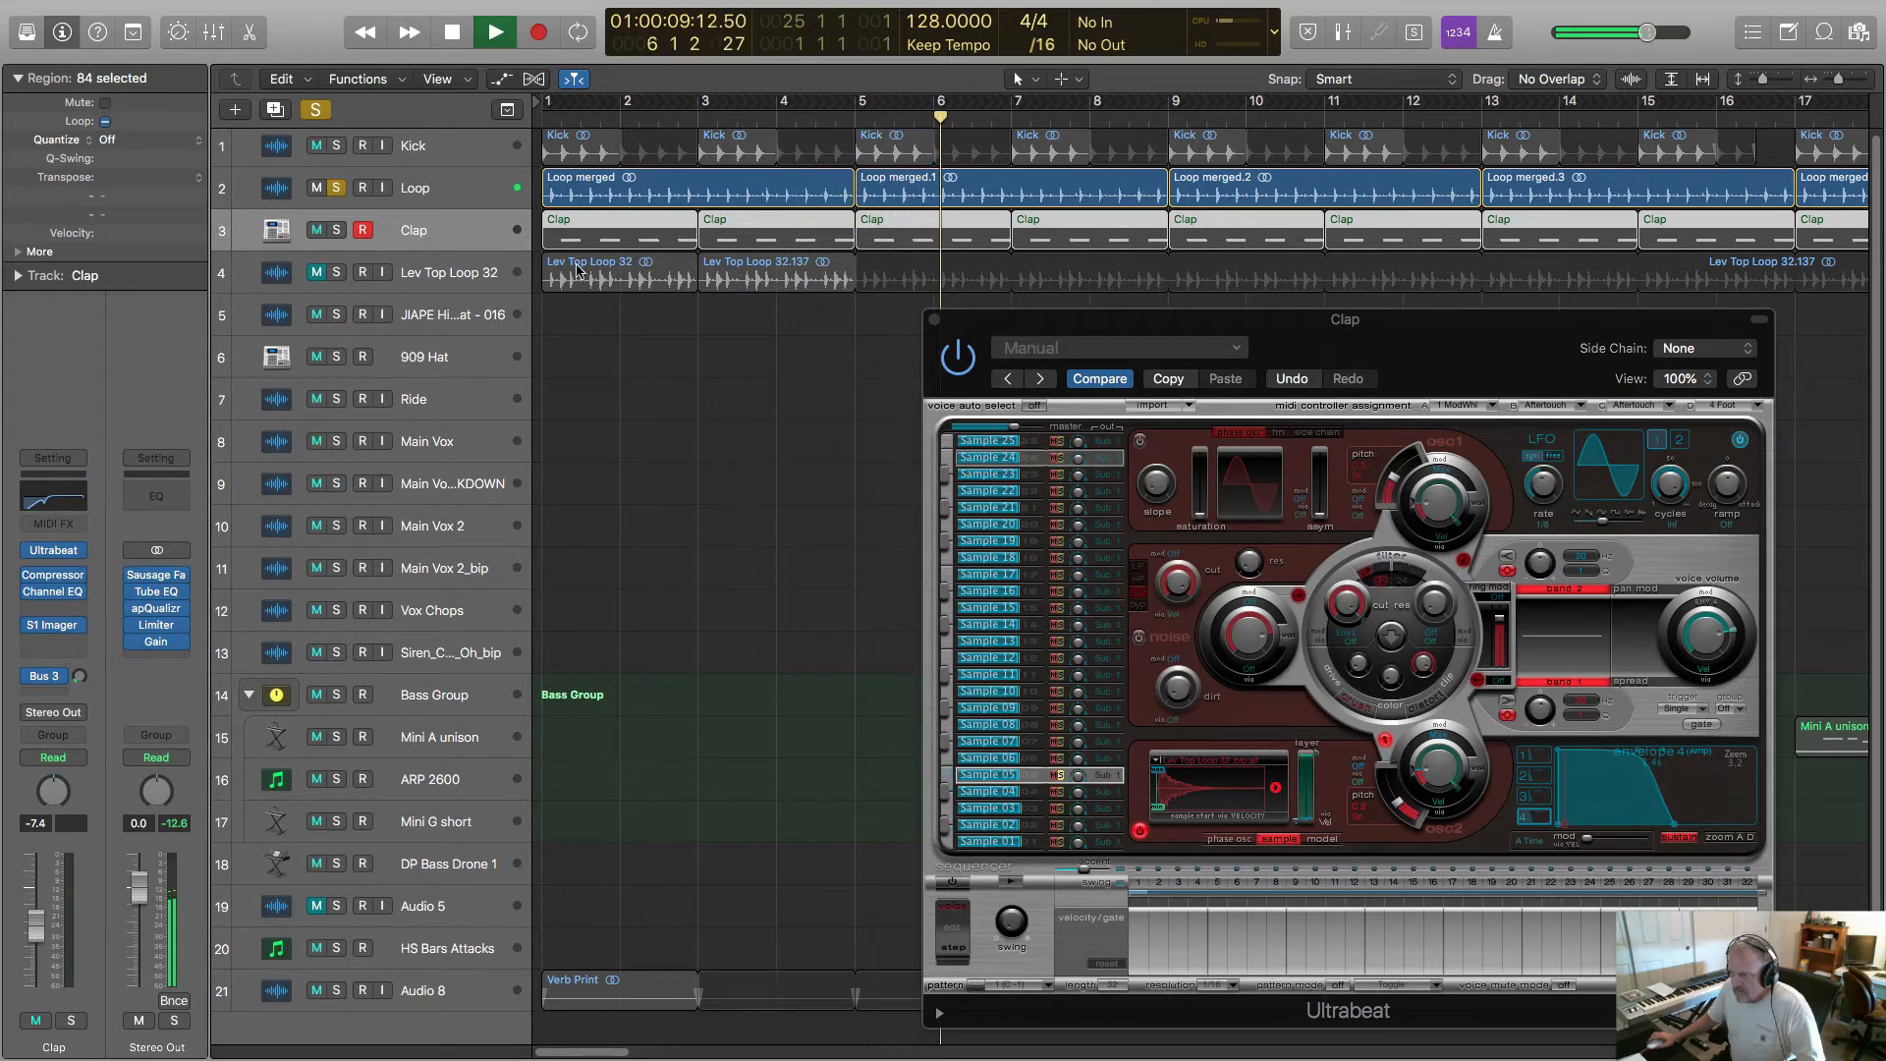
key("space")
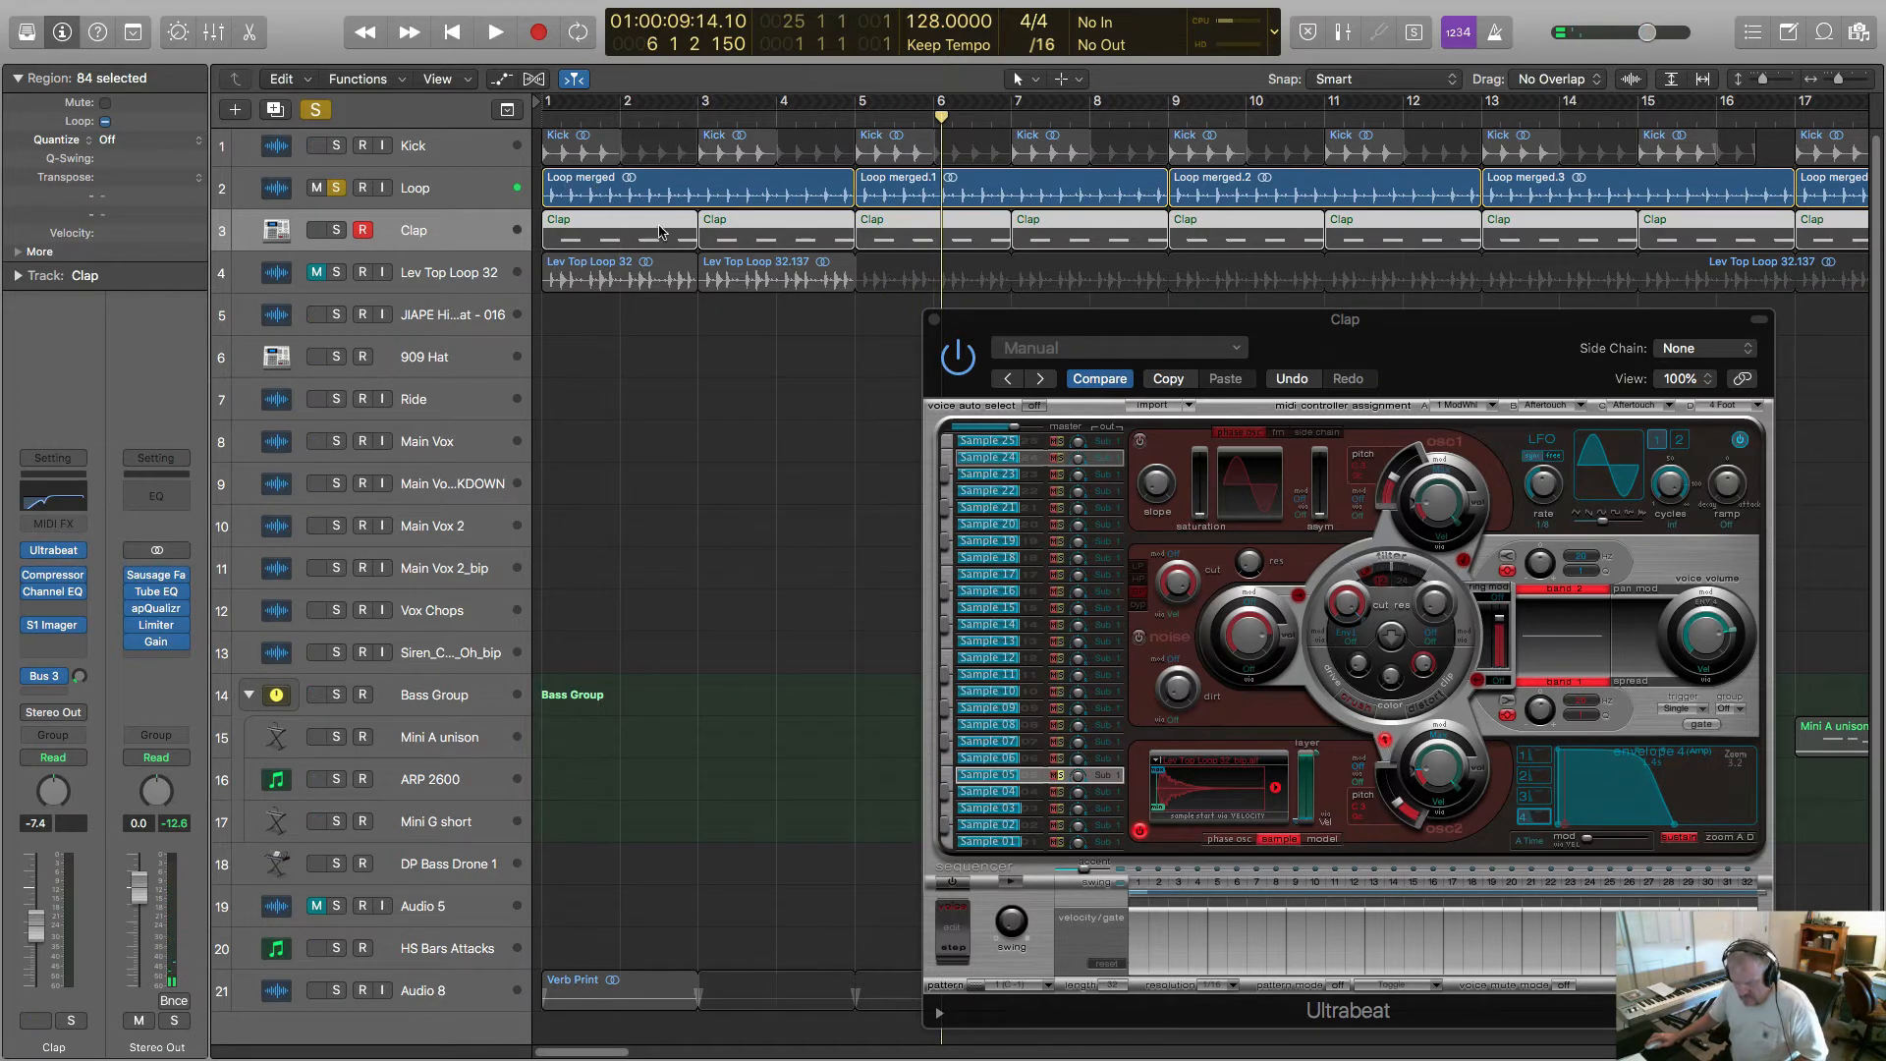
- Compare the Loop waveform with the Clap notes and Lev Top Loop 32 hits across the first bars, closing the Ultrabeat window
left_click_drag(768, 351, 597, 132)
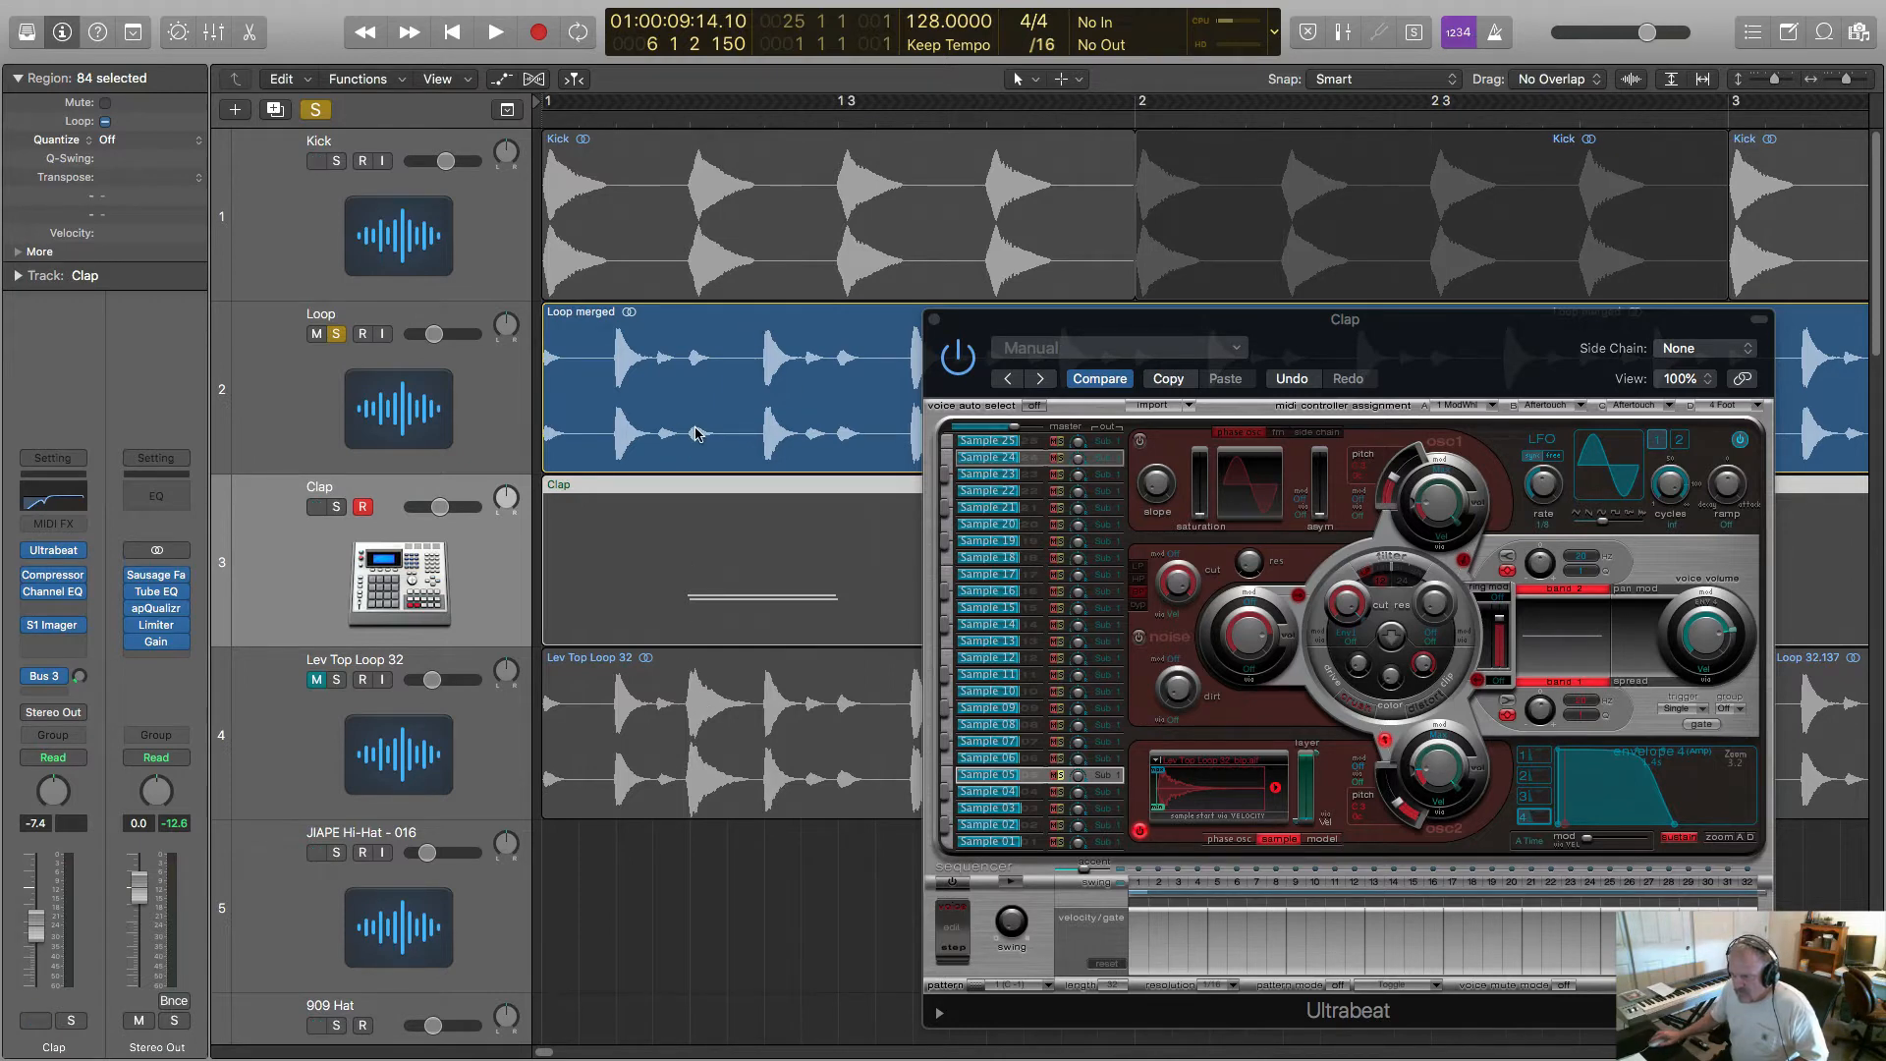
scroll(794, 468, "right", 2)
scroll(794, 468, "right", 5)
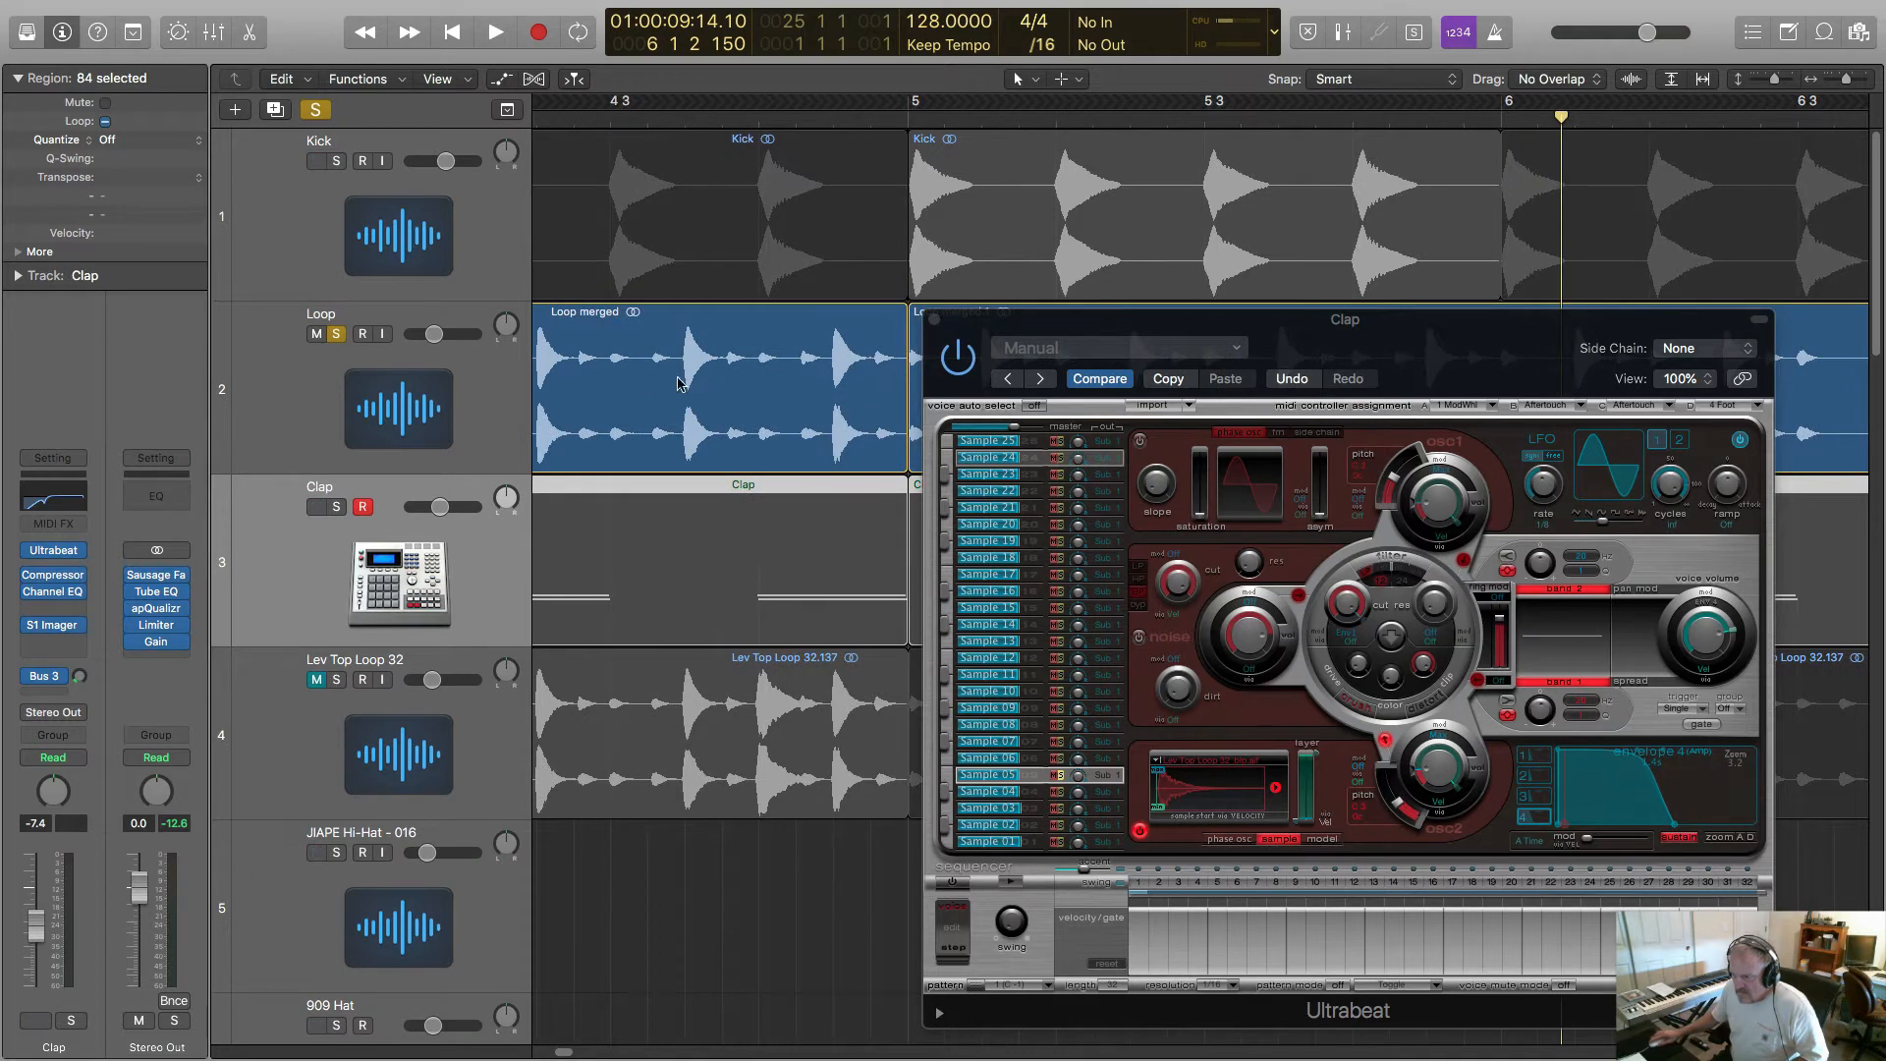
scroll(644, 383, "left", 2)
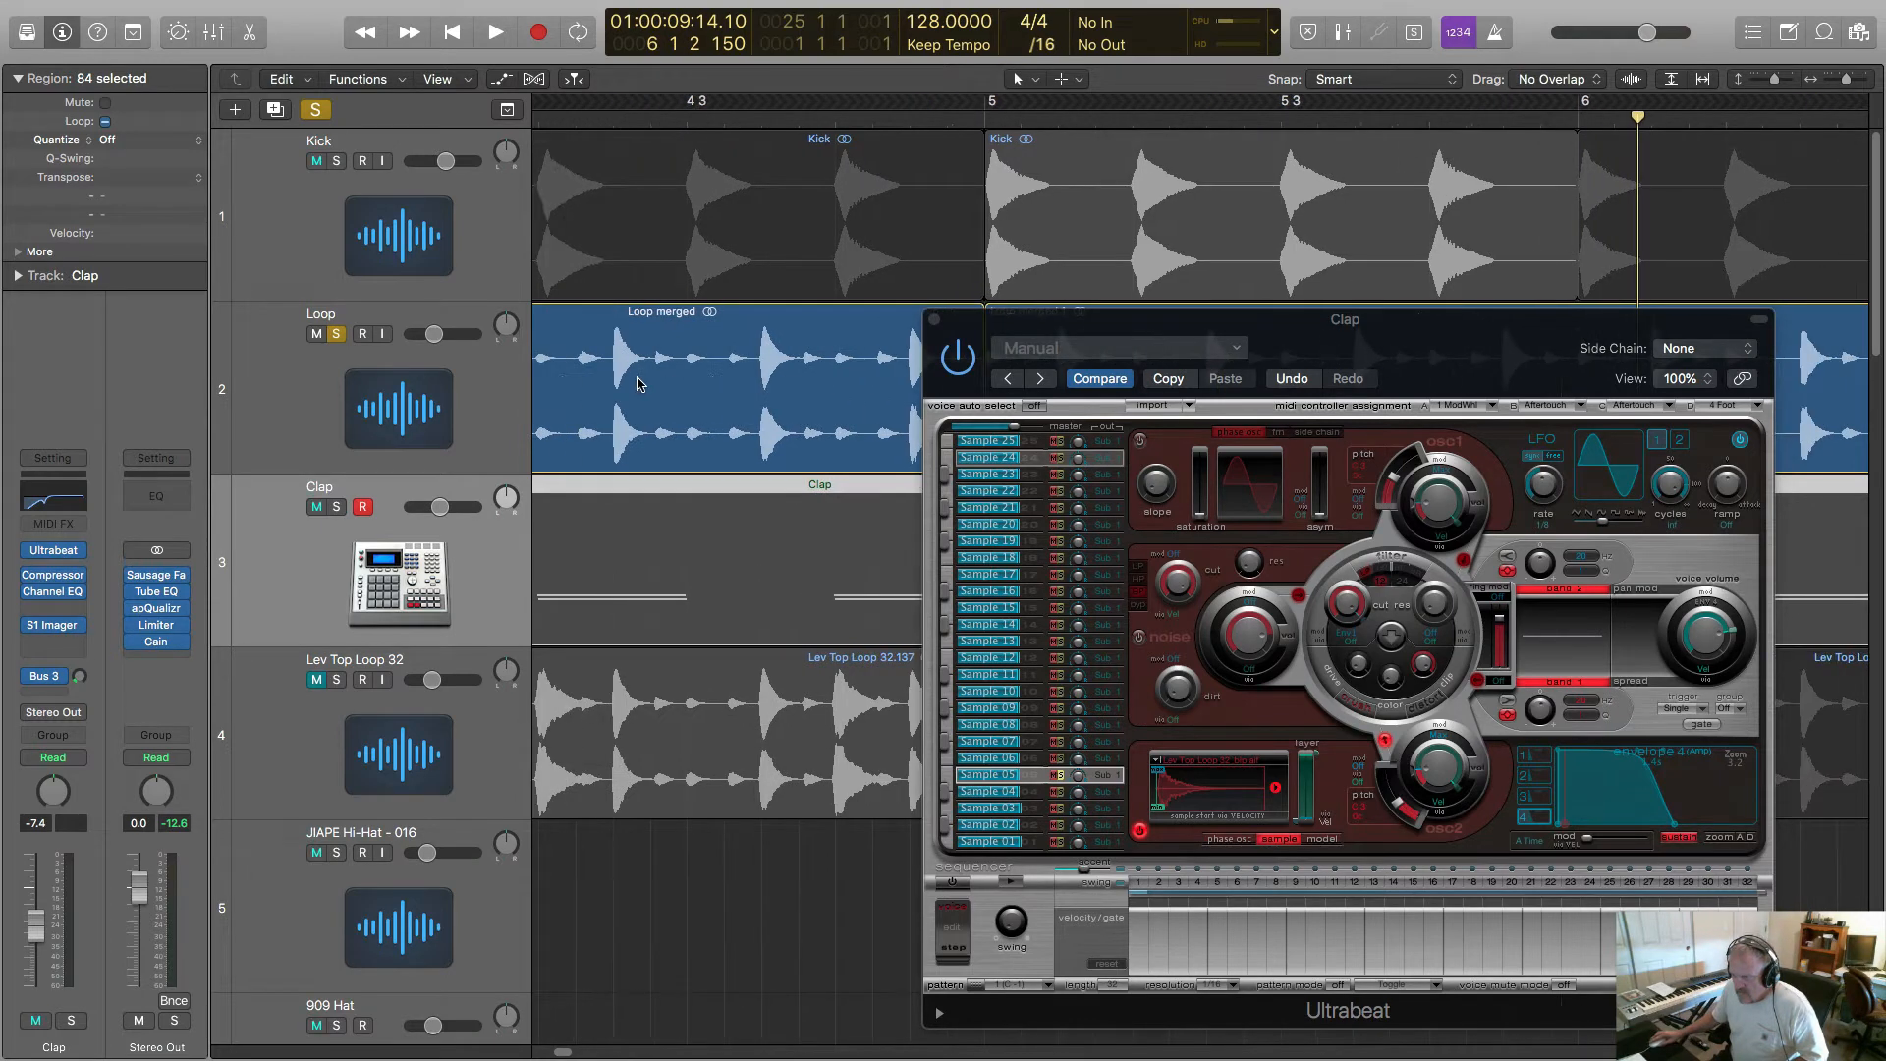
left_click(872, 108)
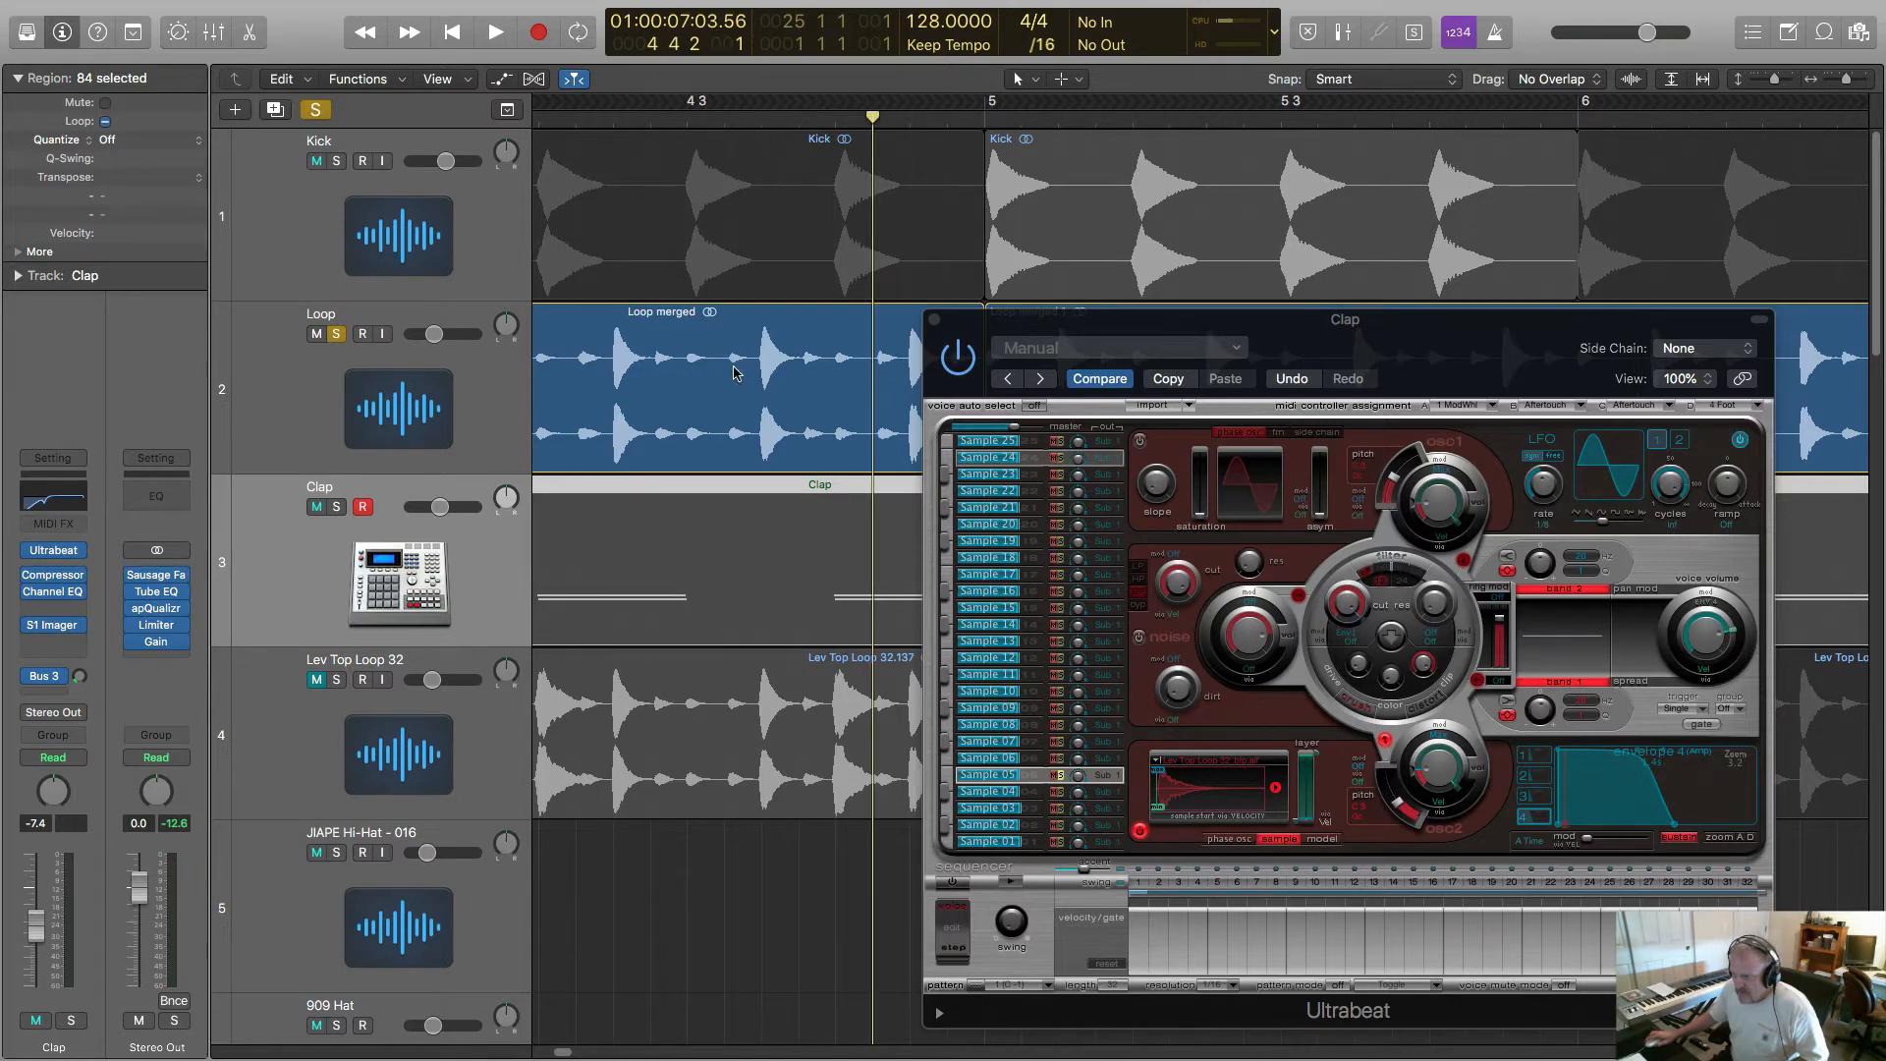
left_click(934, 320)
scroll(798, 409, "left", 12)
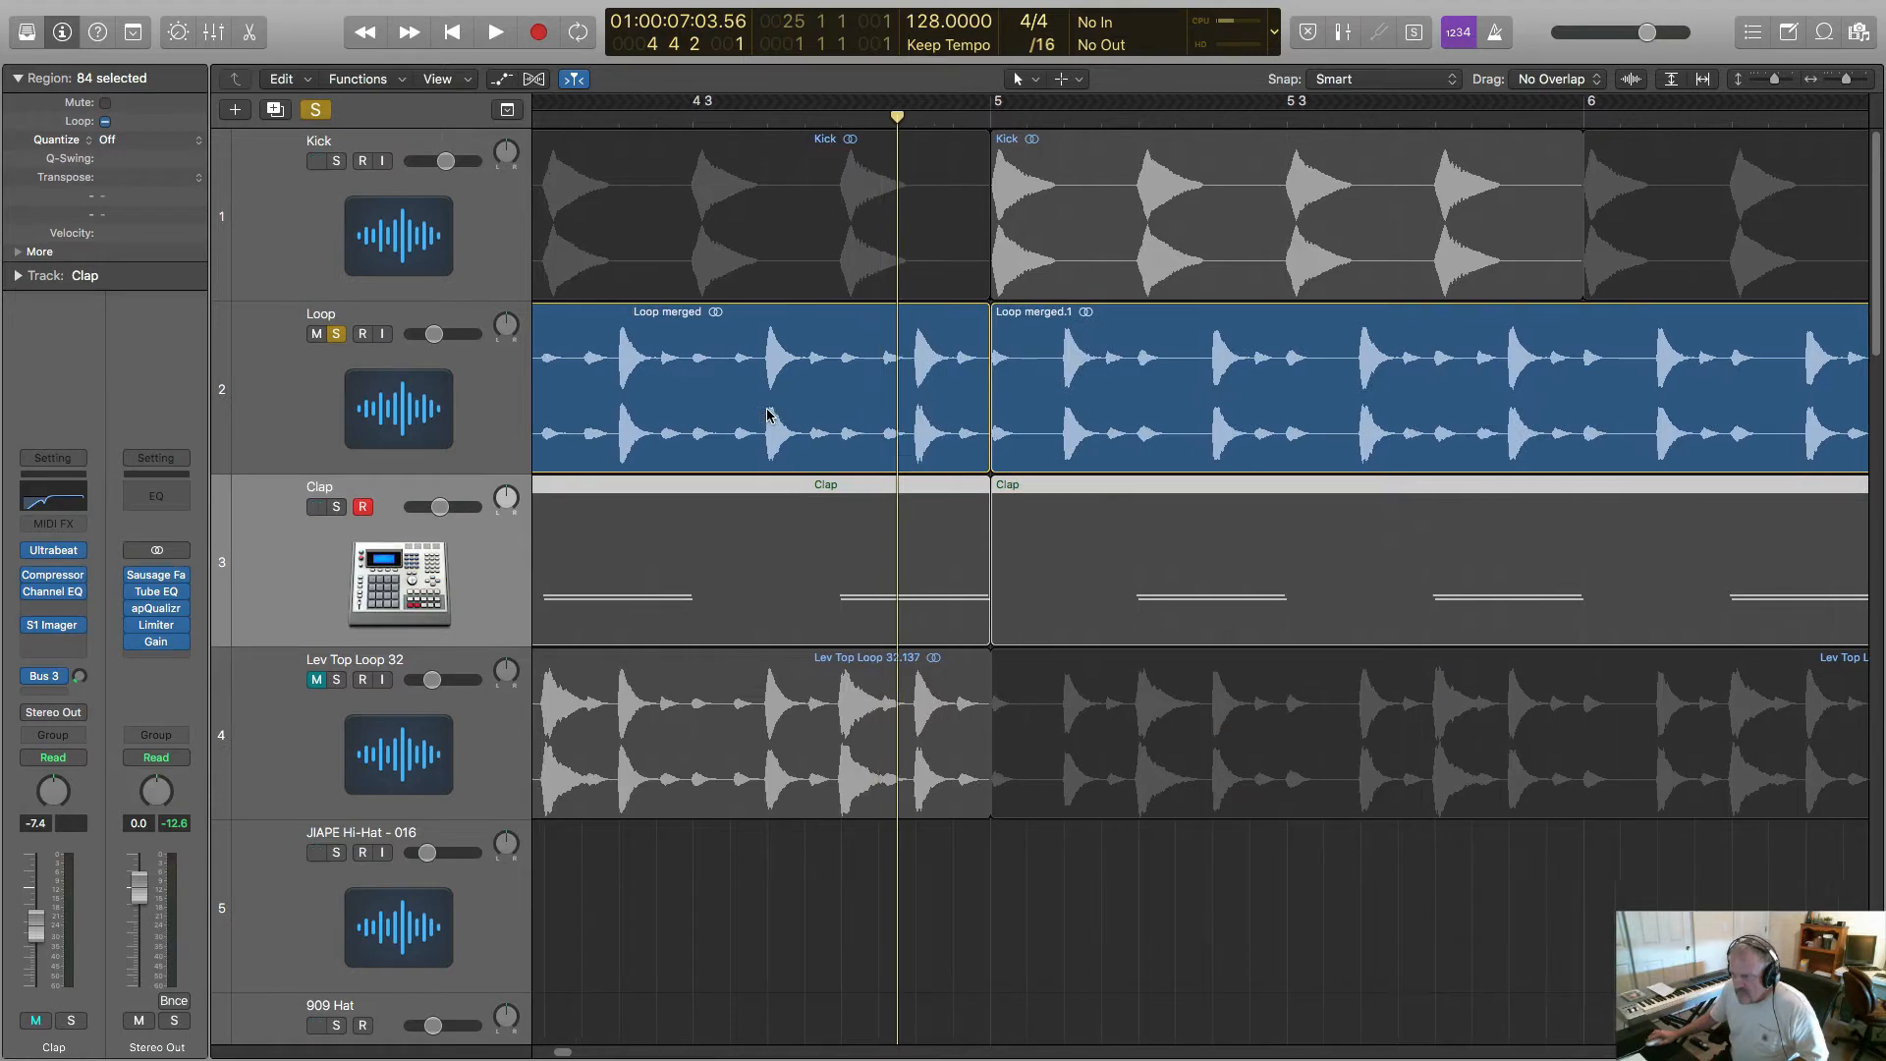
scroll(769, 413, "left", 8)
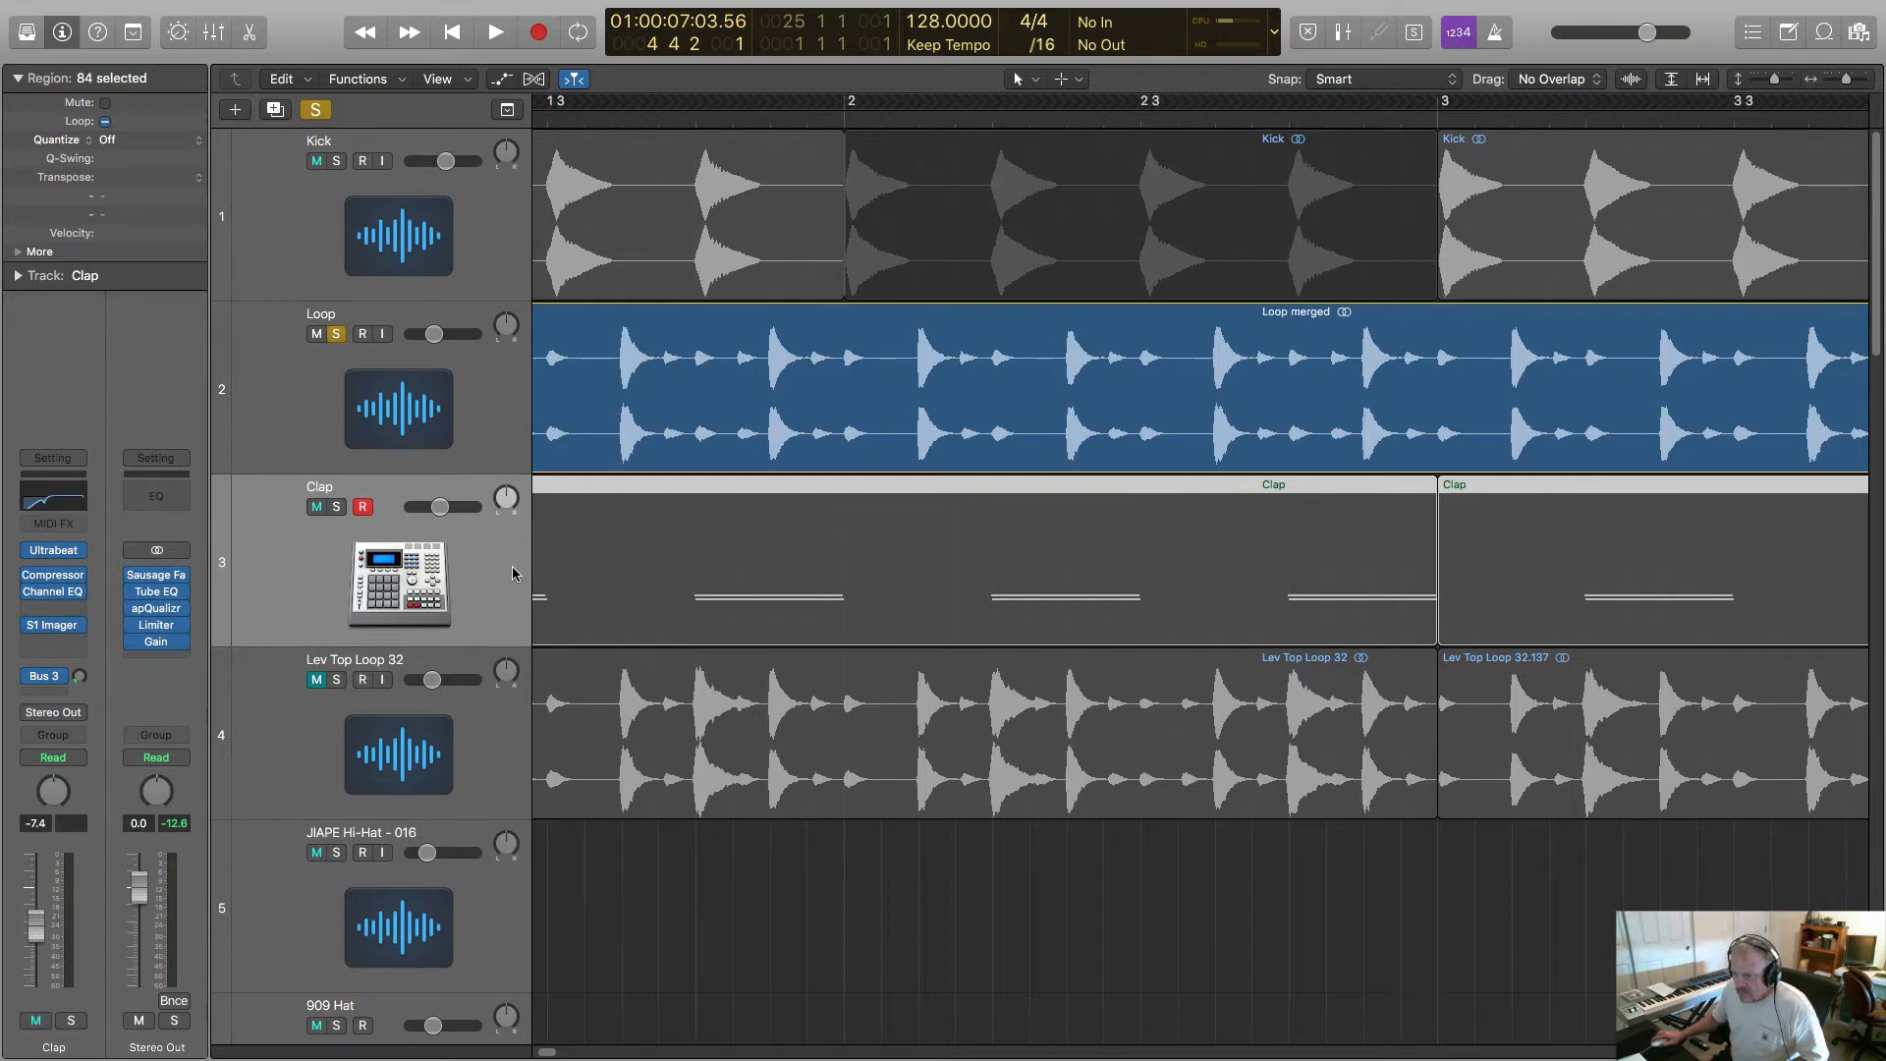
key("z")
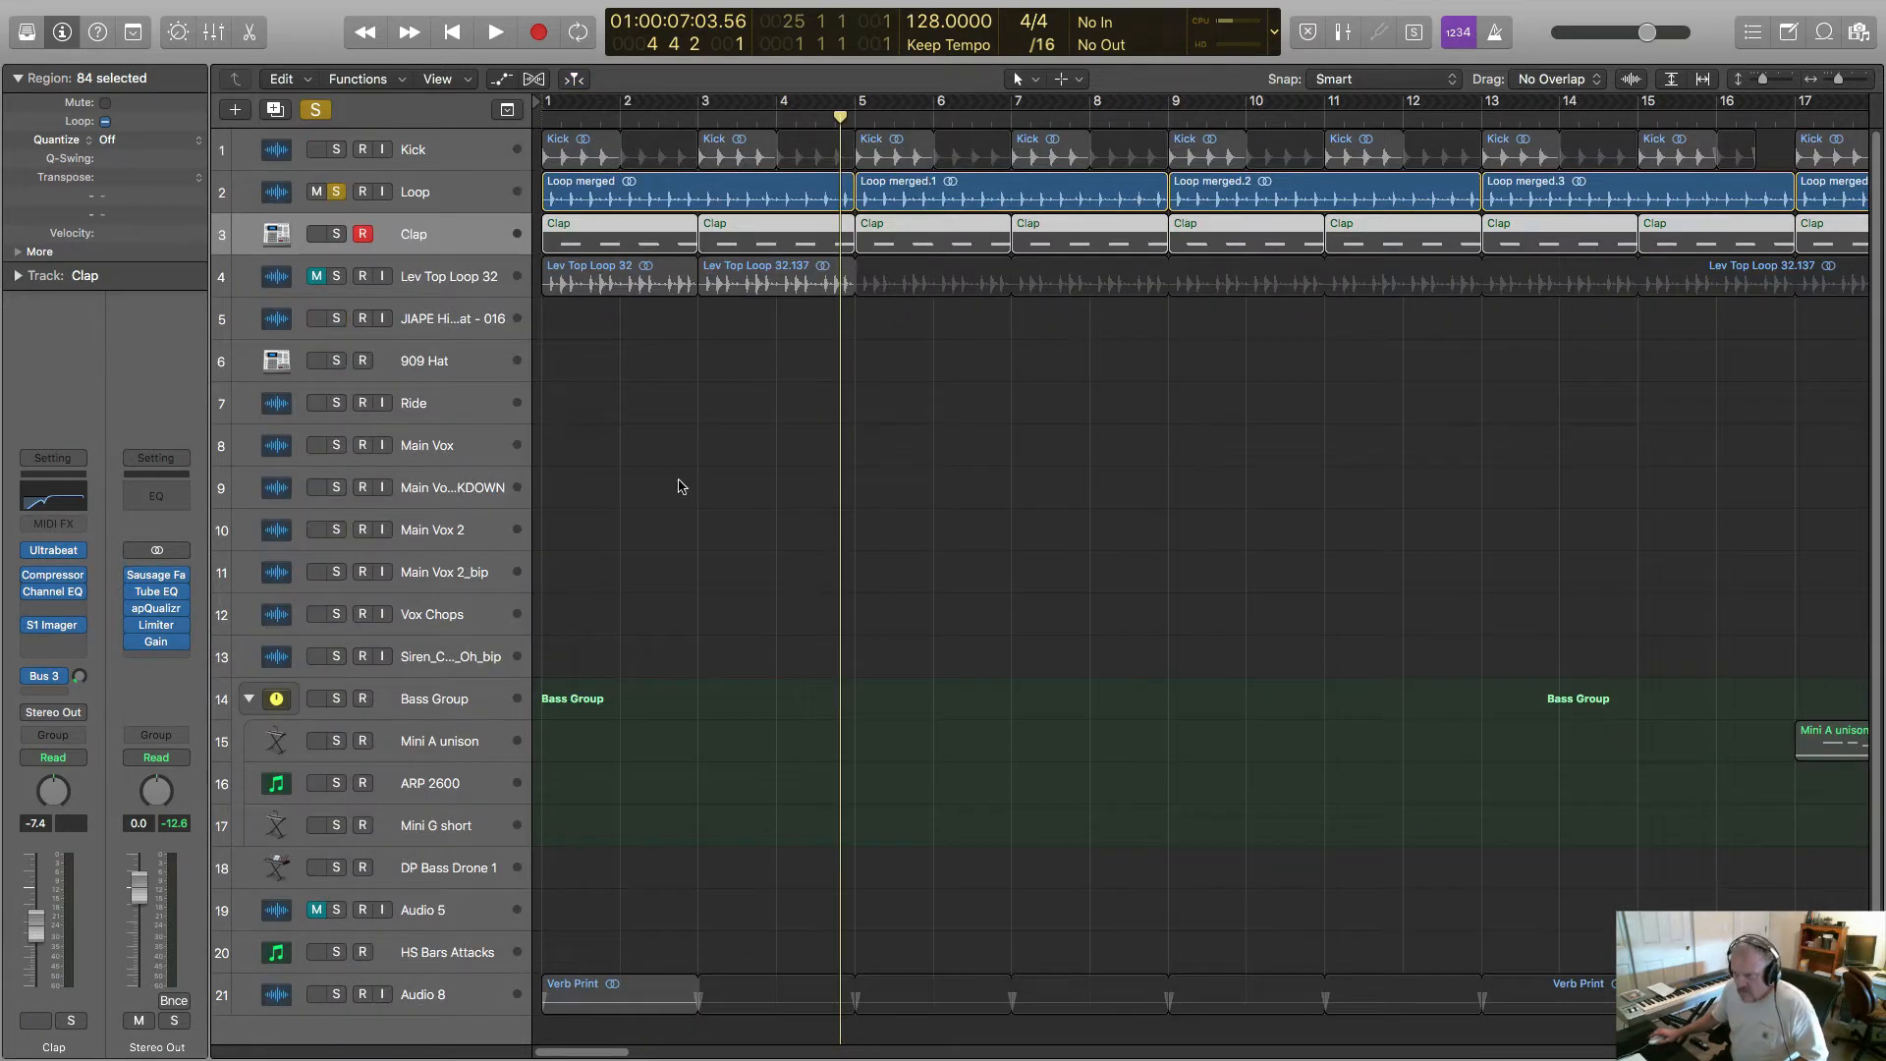
- Solo the Loop and Clap tracks together and audition how they combine
left_click(335, 191)
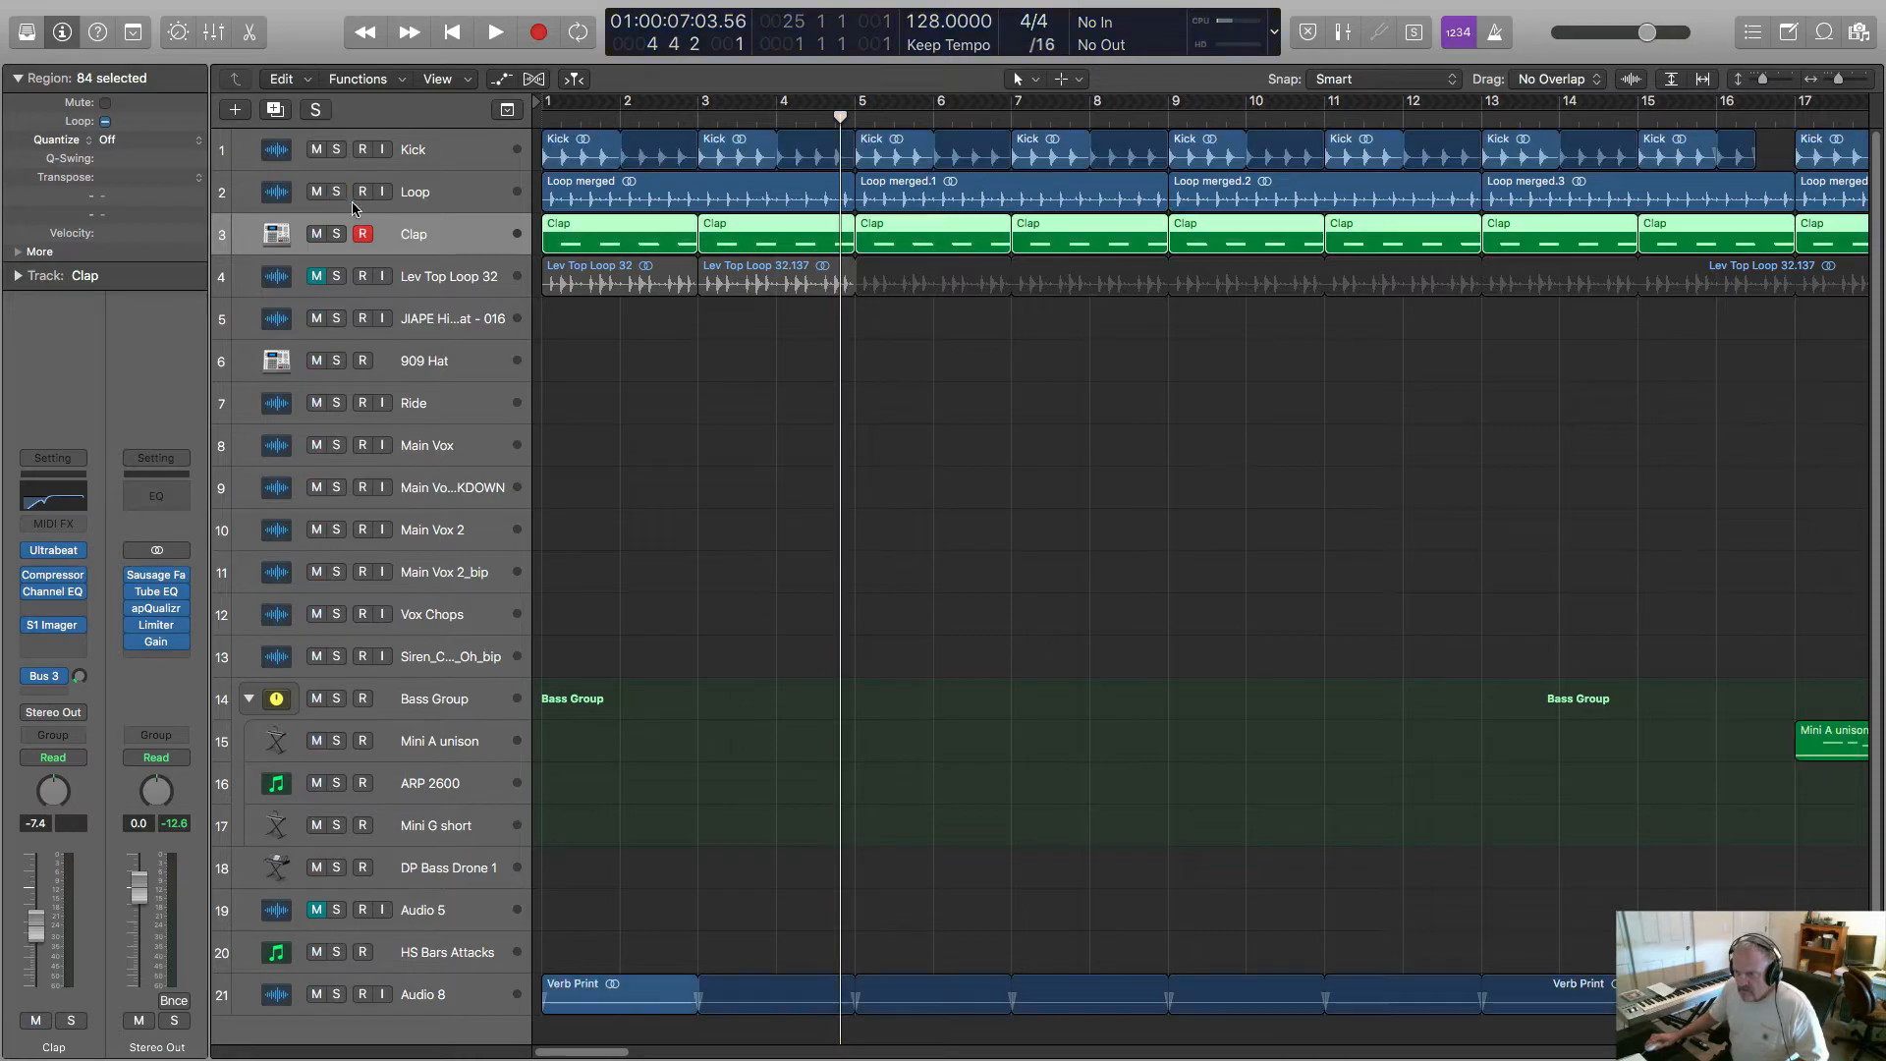
left_click(847, 446, "ctrl+alt")
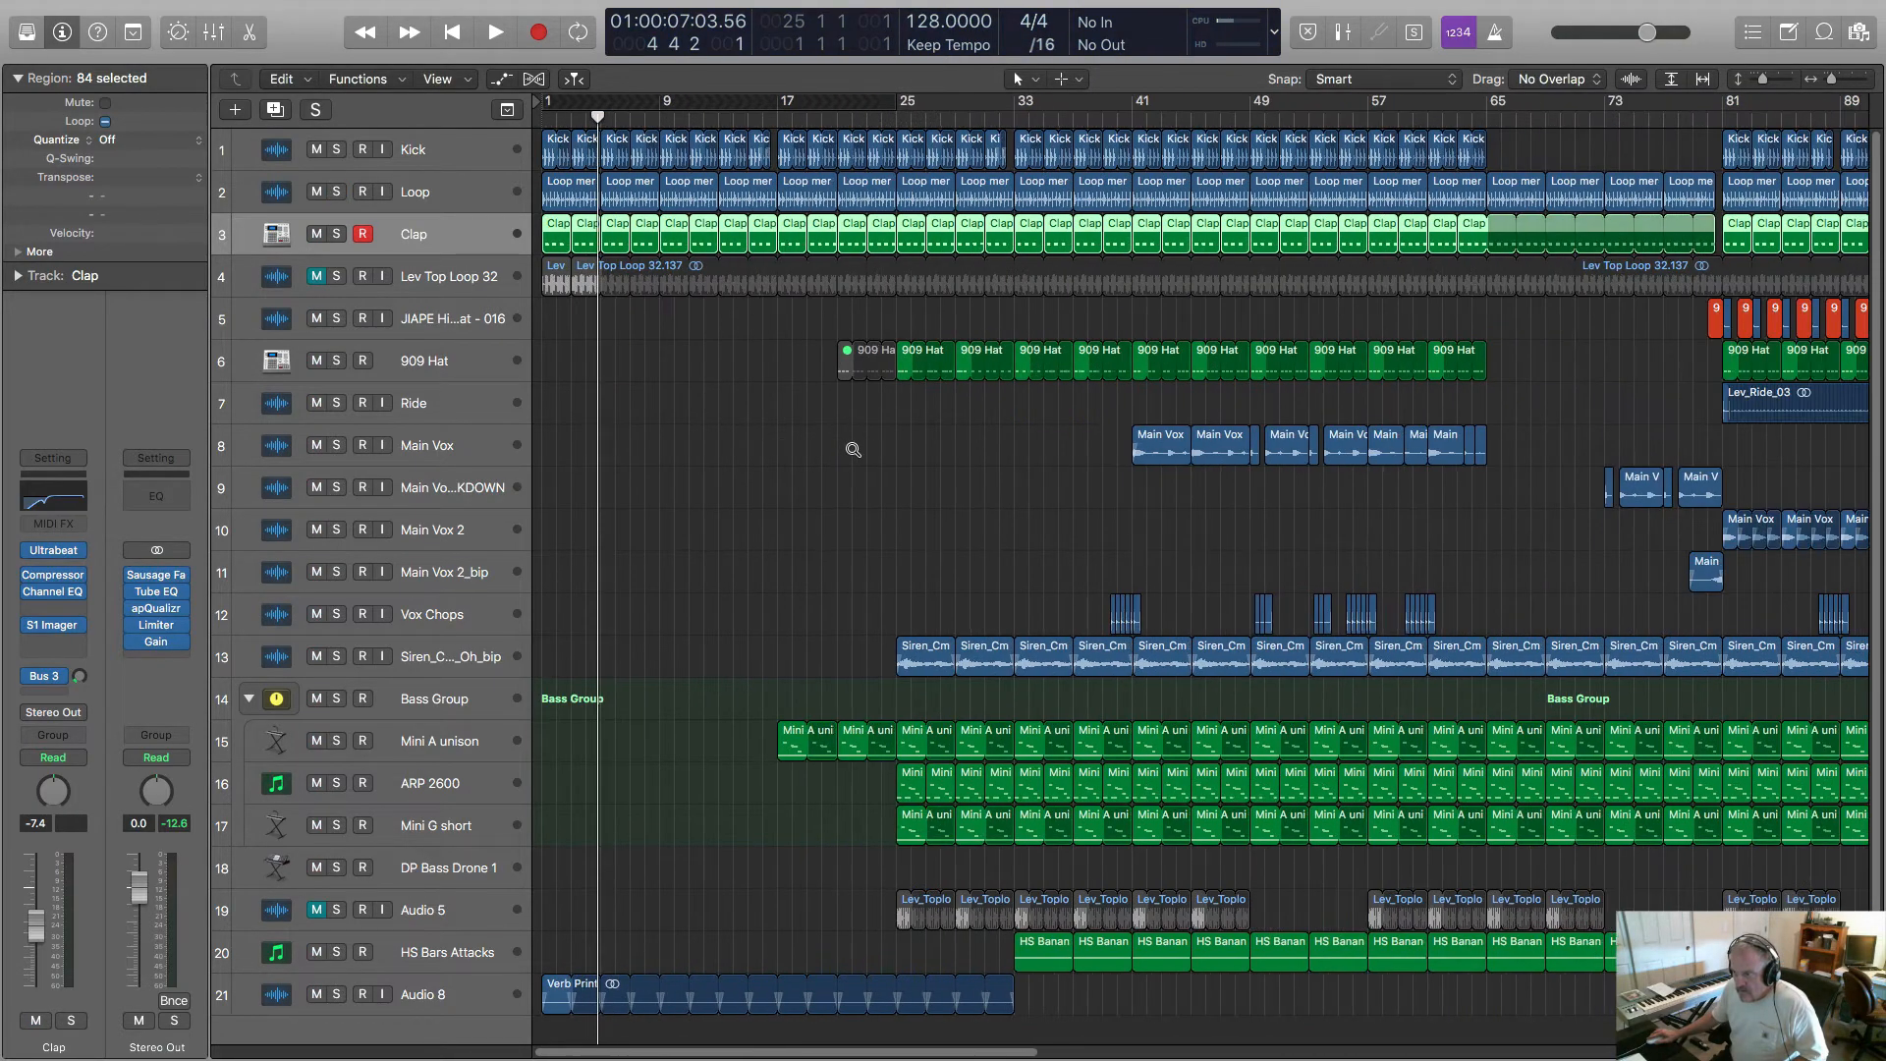
left_click(336, 192)
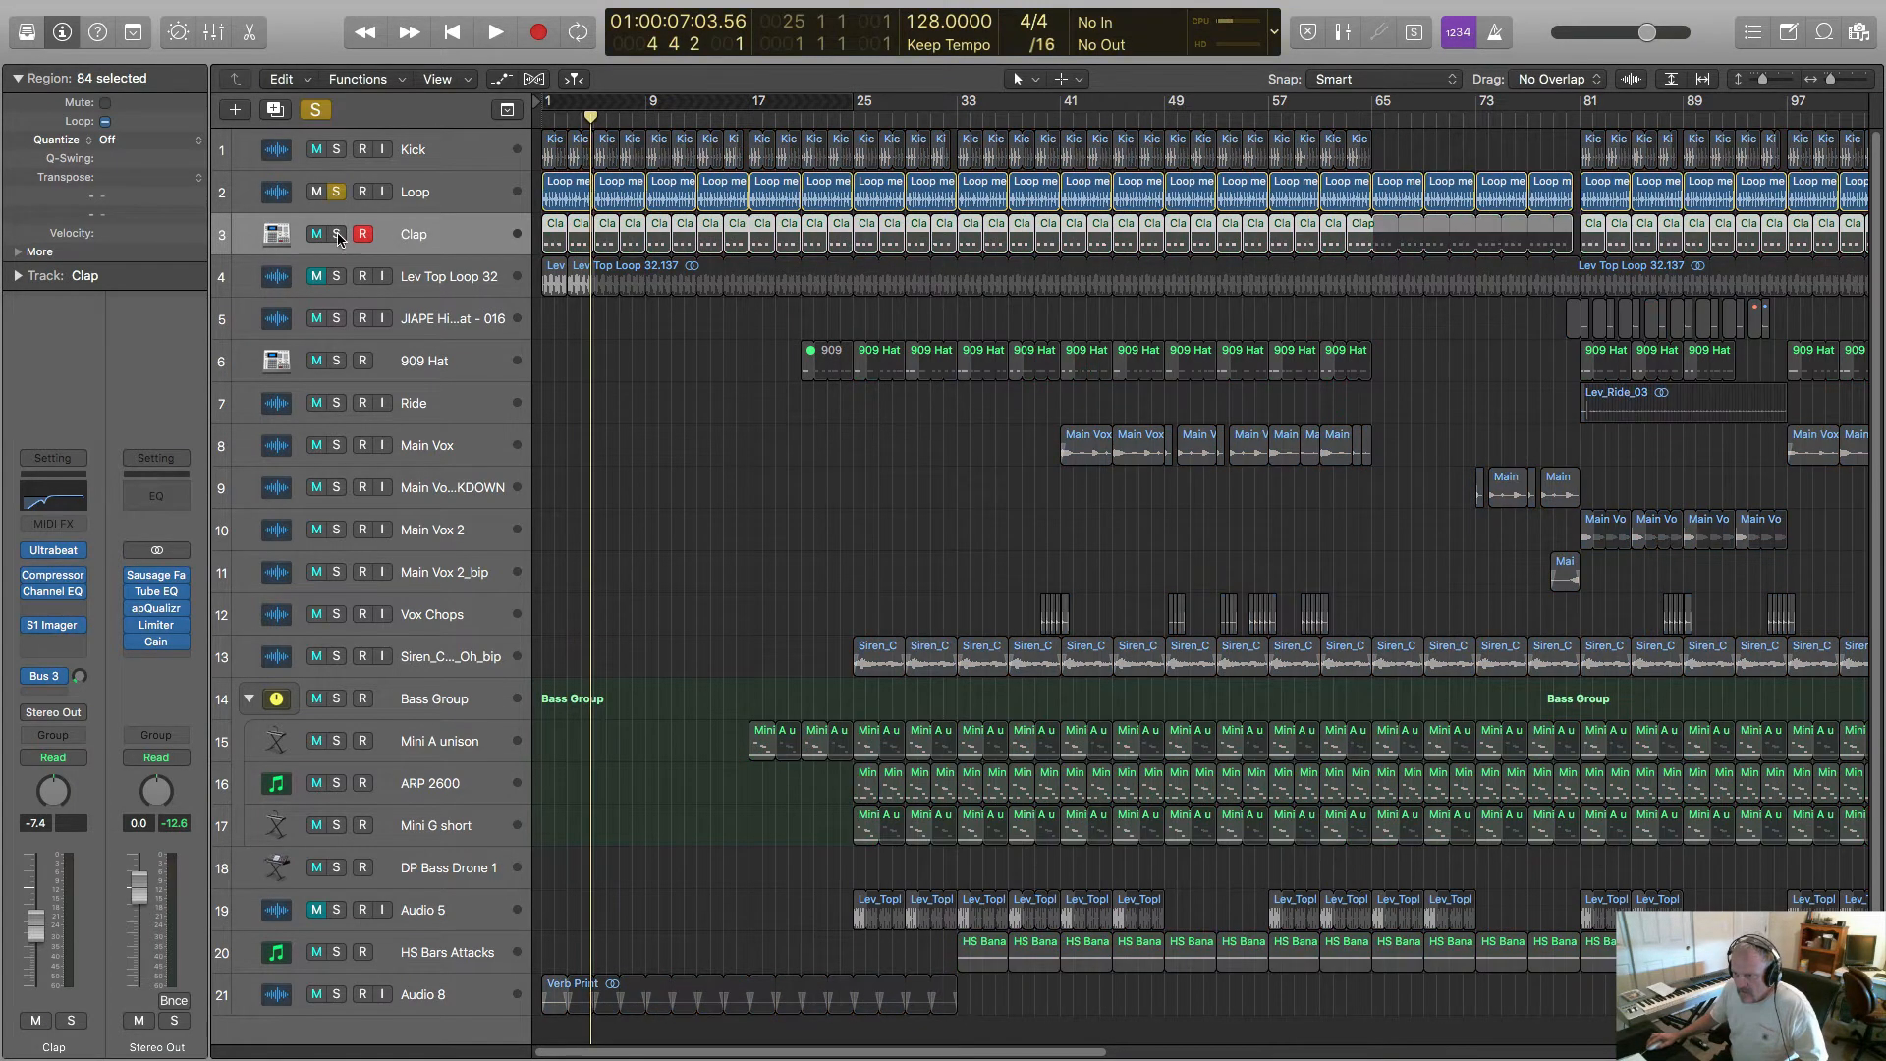
left_click(336, 234)
key("space")
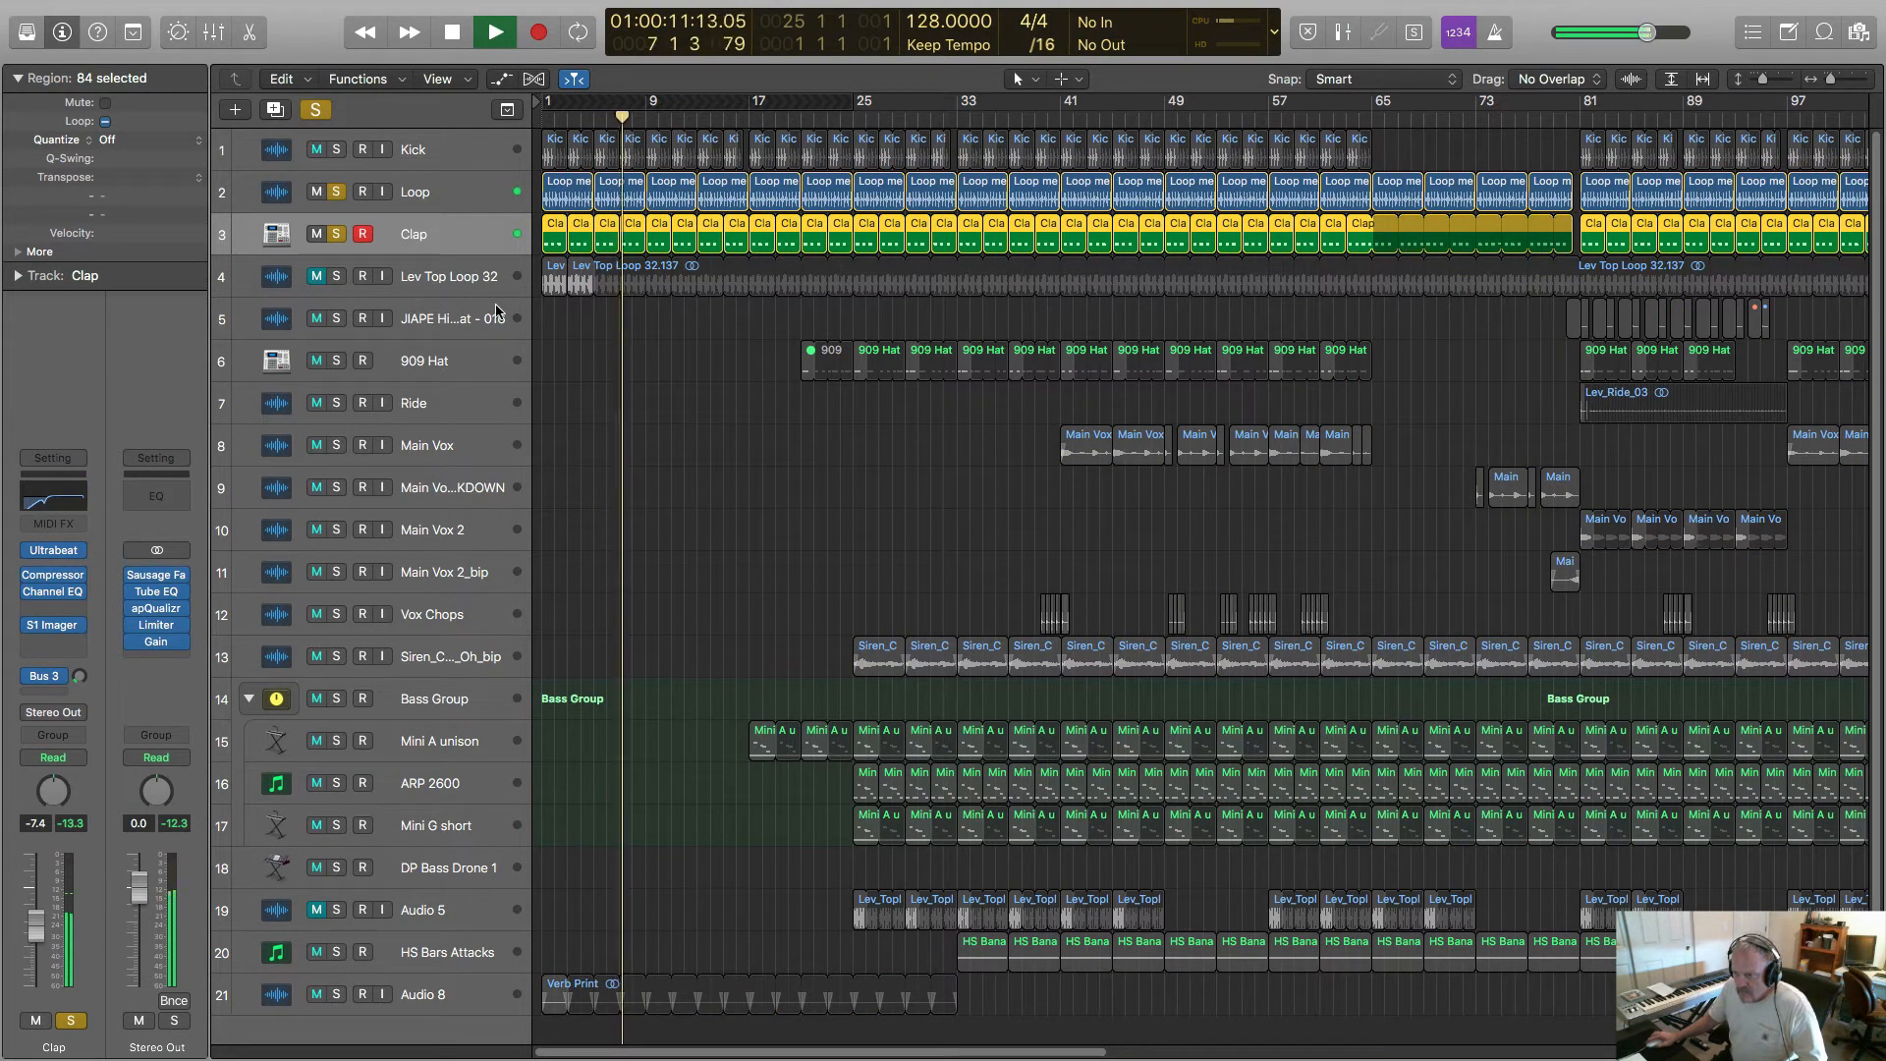
key("space")
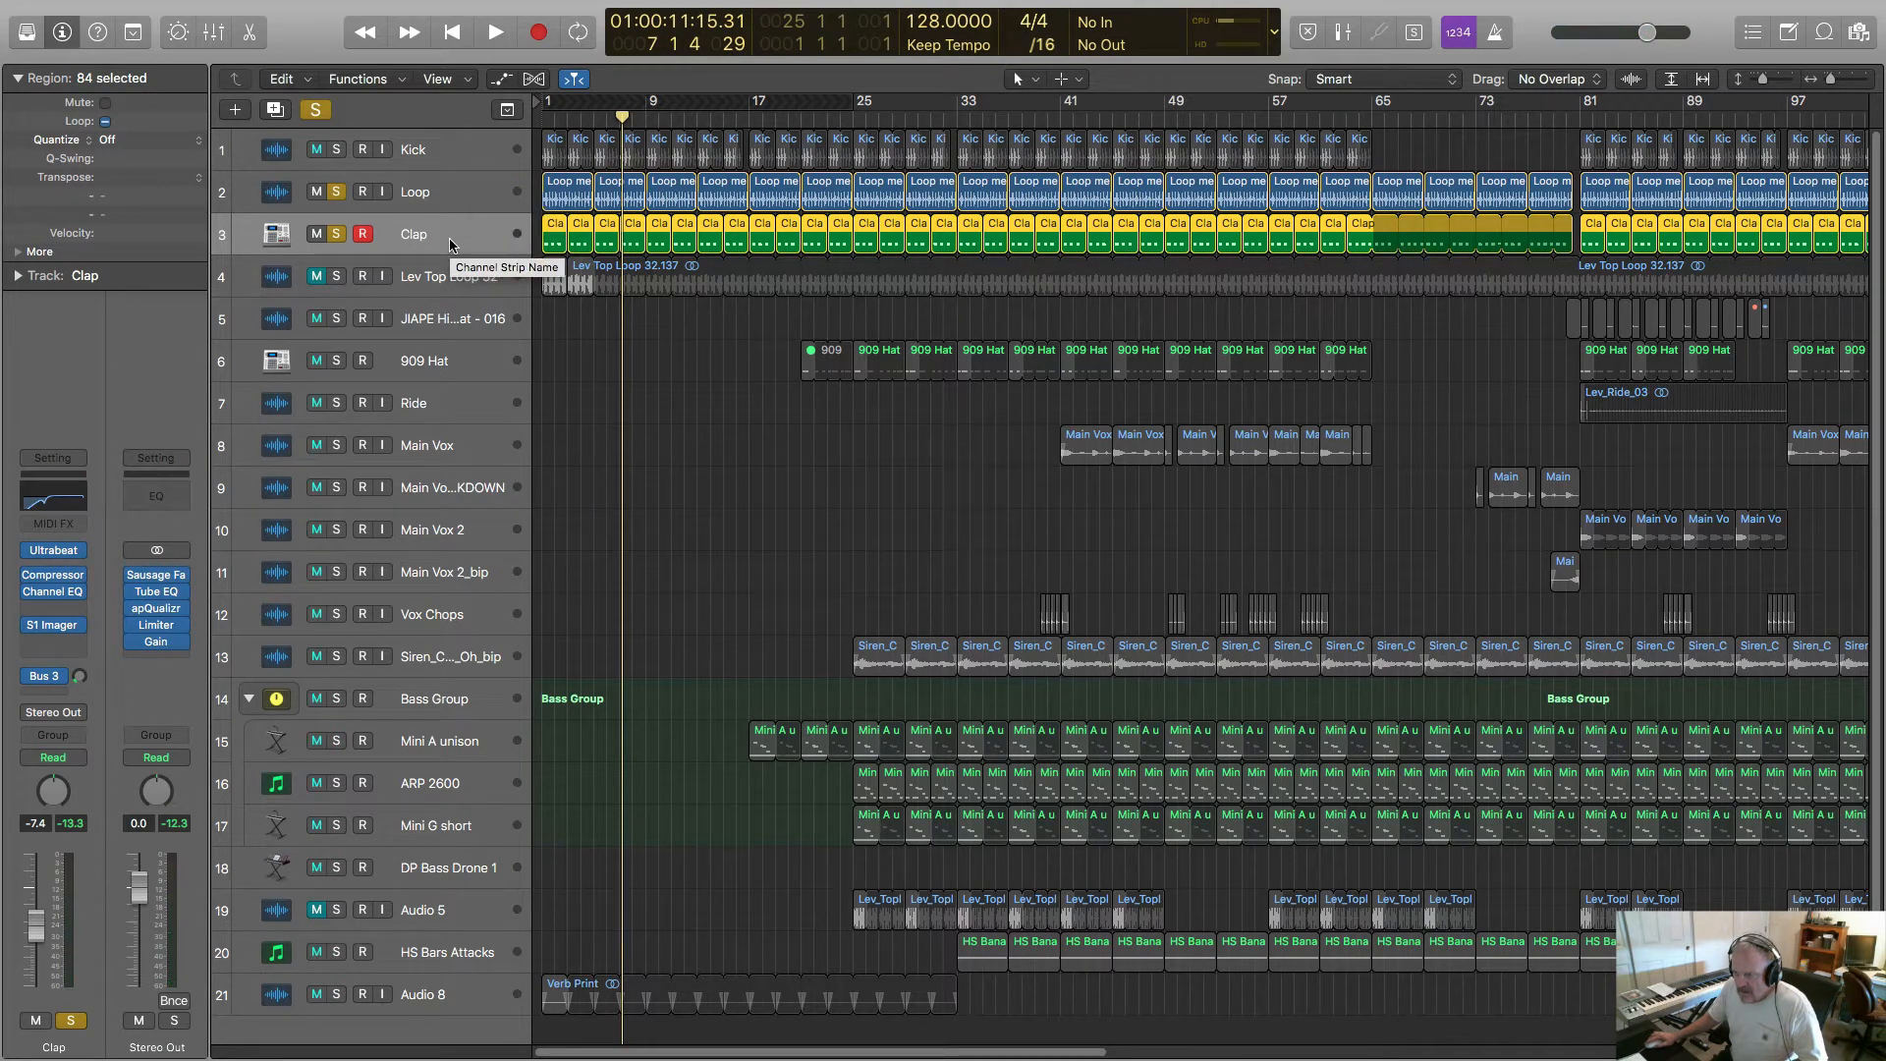
- Inspect the Loop track's channel strip and its first region, and reselect the Clap track
left_click(455, 201)
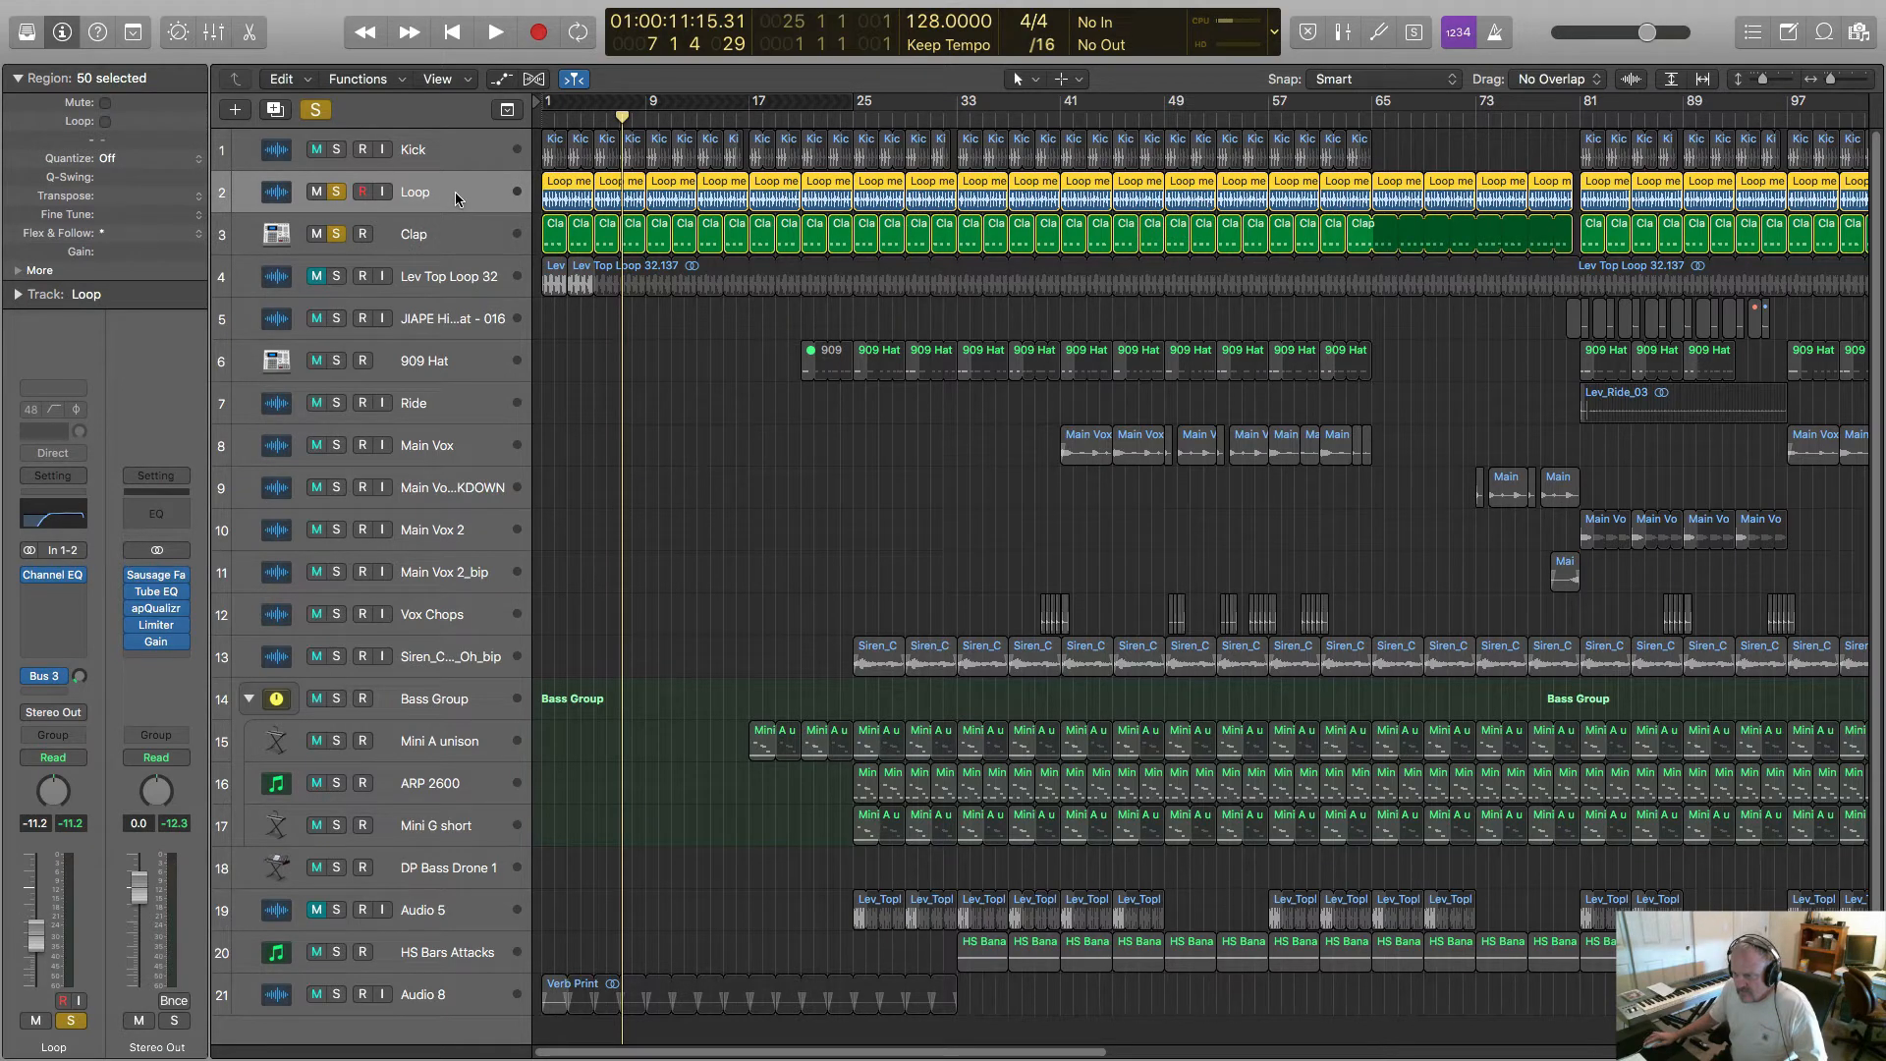
double_click(556, 192)
key("e")
left_click(451, 230)
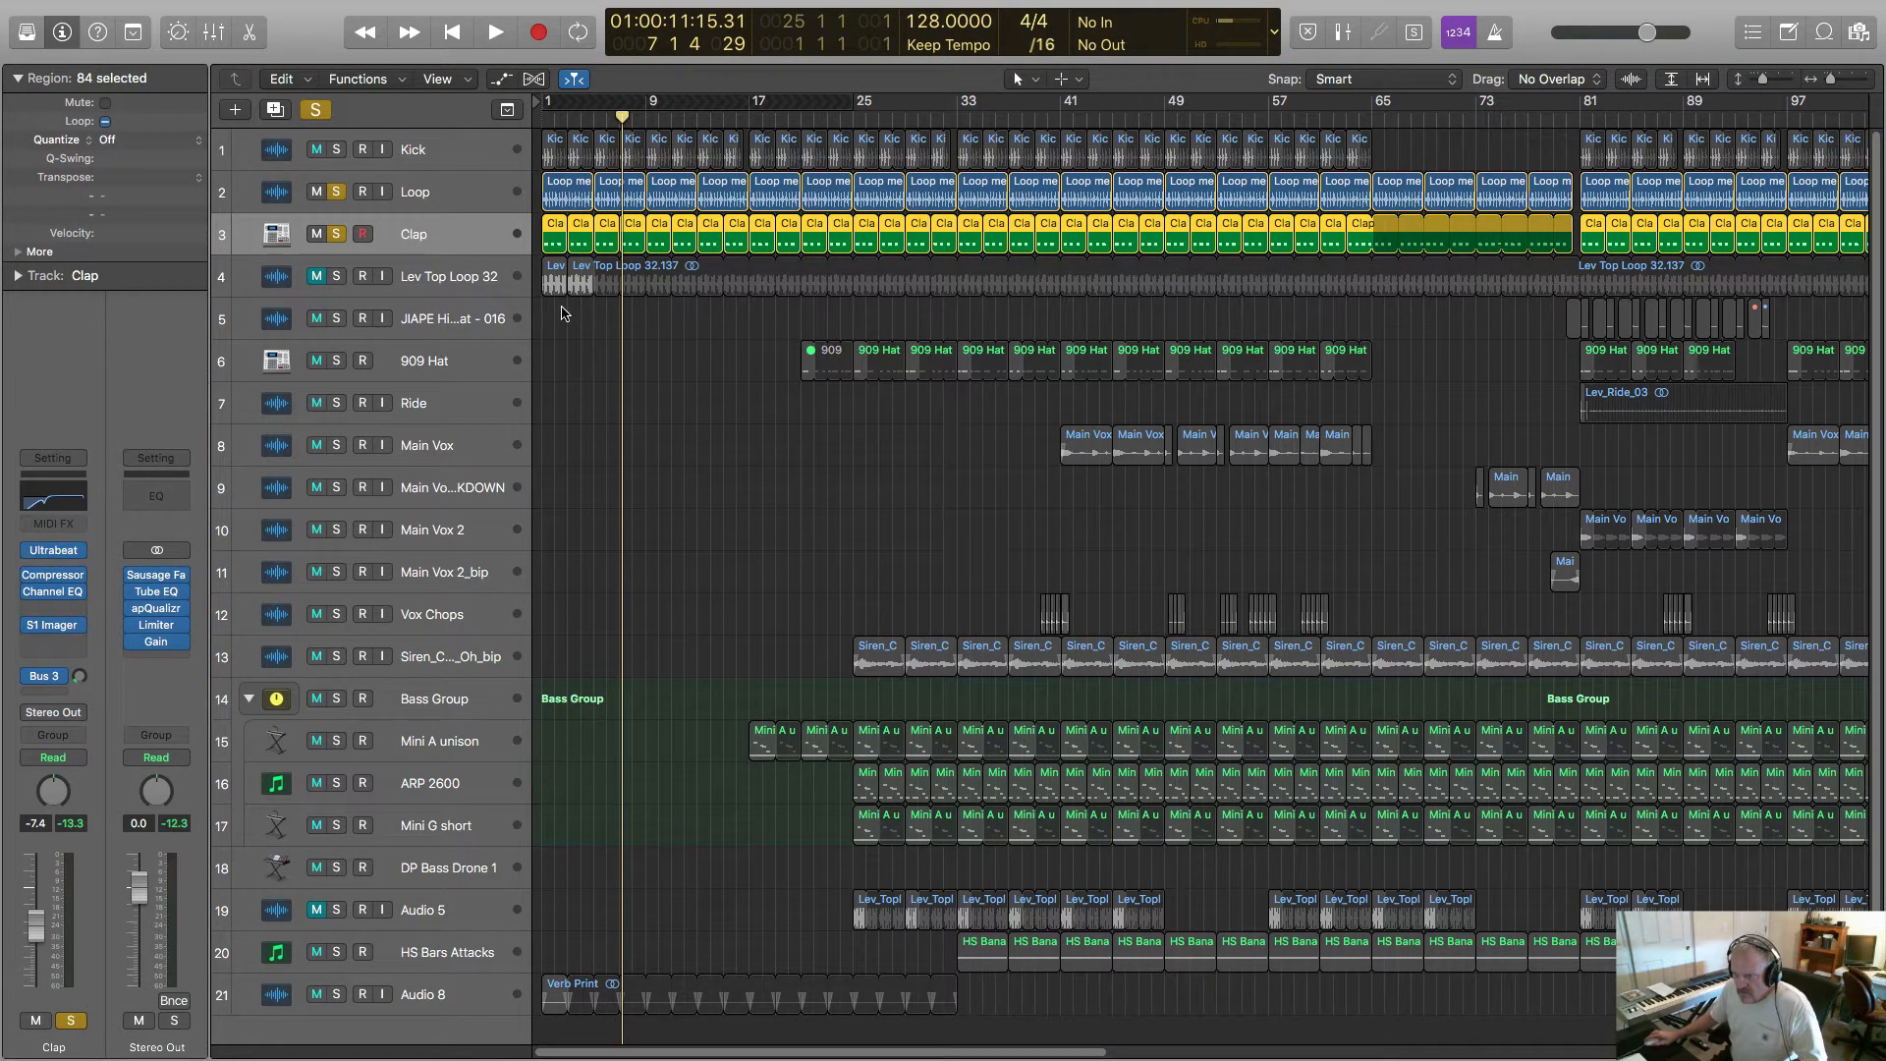
- Play the soloed Loop and Clap pair, switch the solo to Lev Top Loop 32, and compare the sounds
key("space")
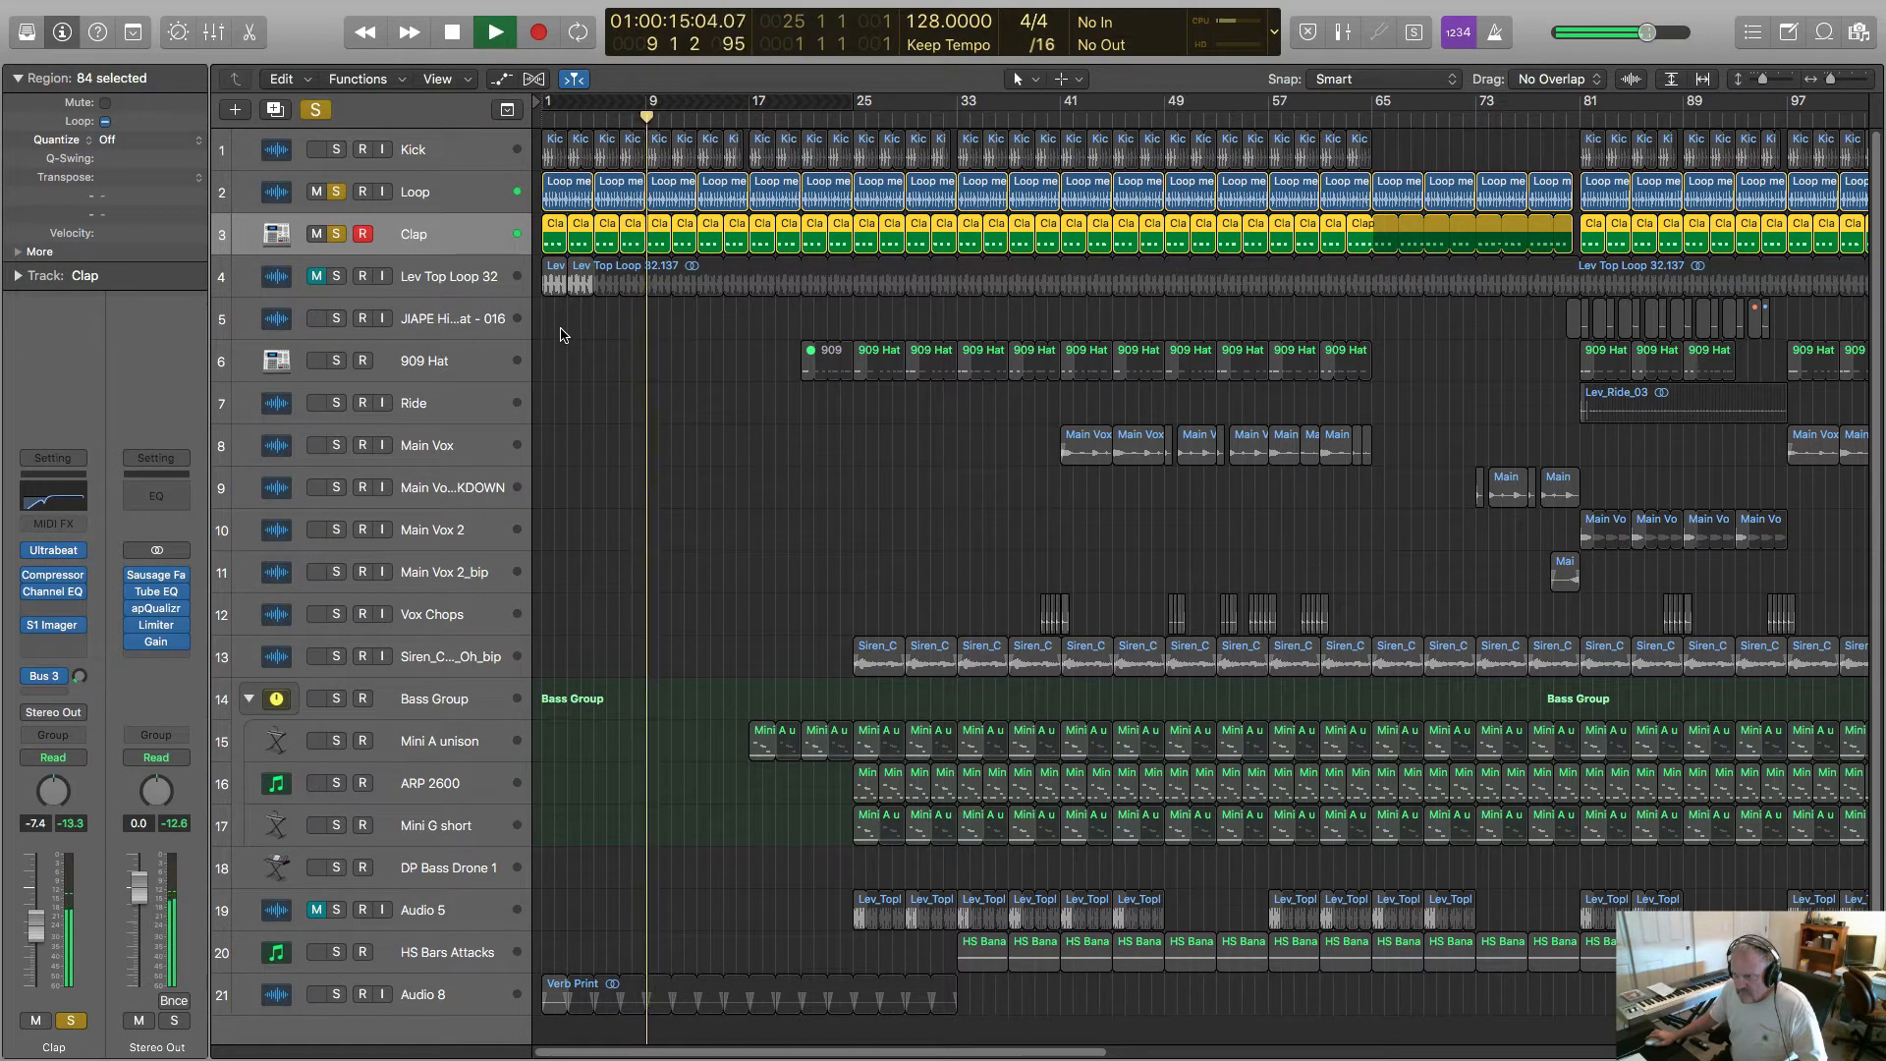
key("space")
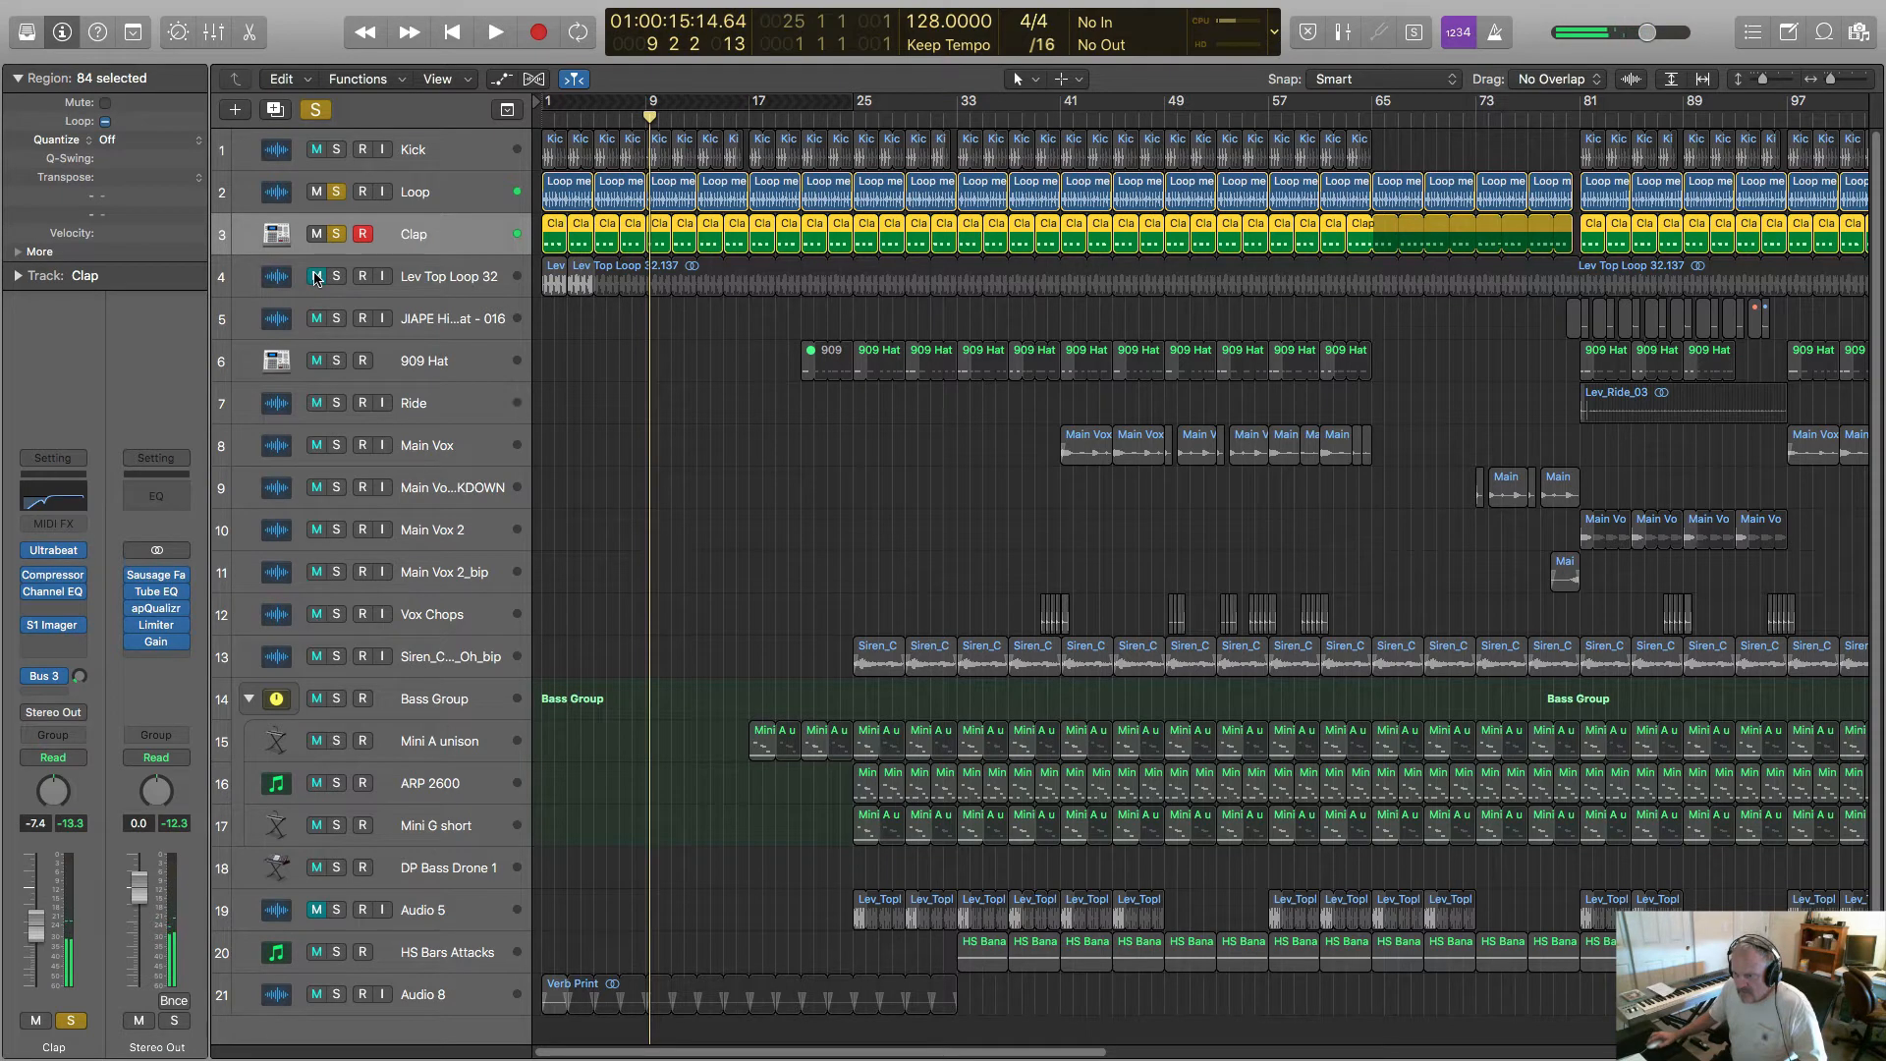
left_click(336, 234)
left_click(336, 191)
left_click(335, 276)
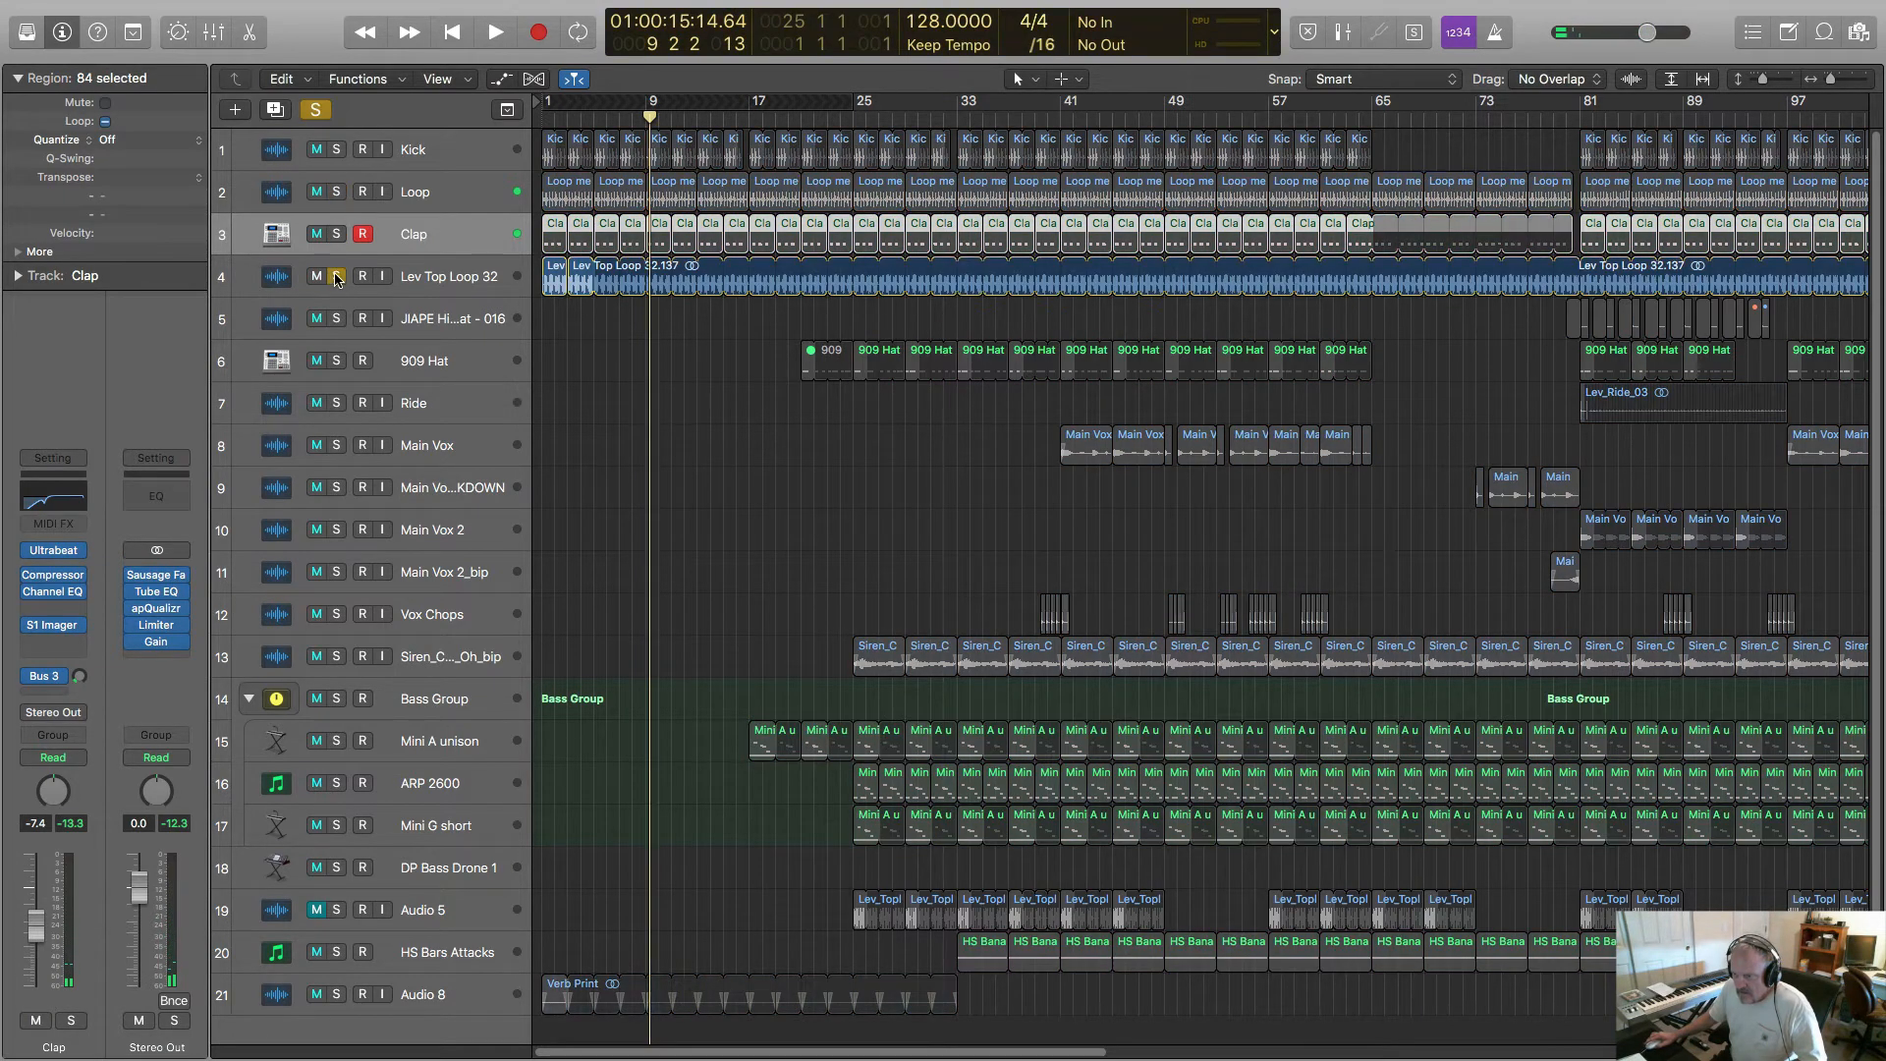
key("space")
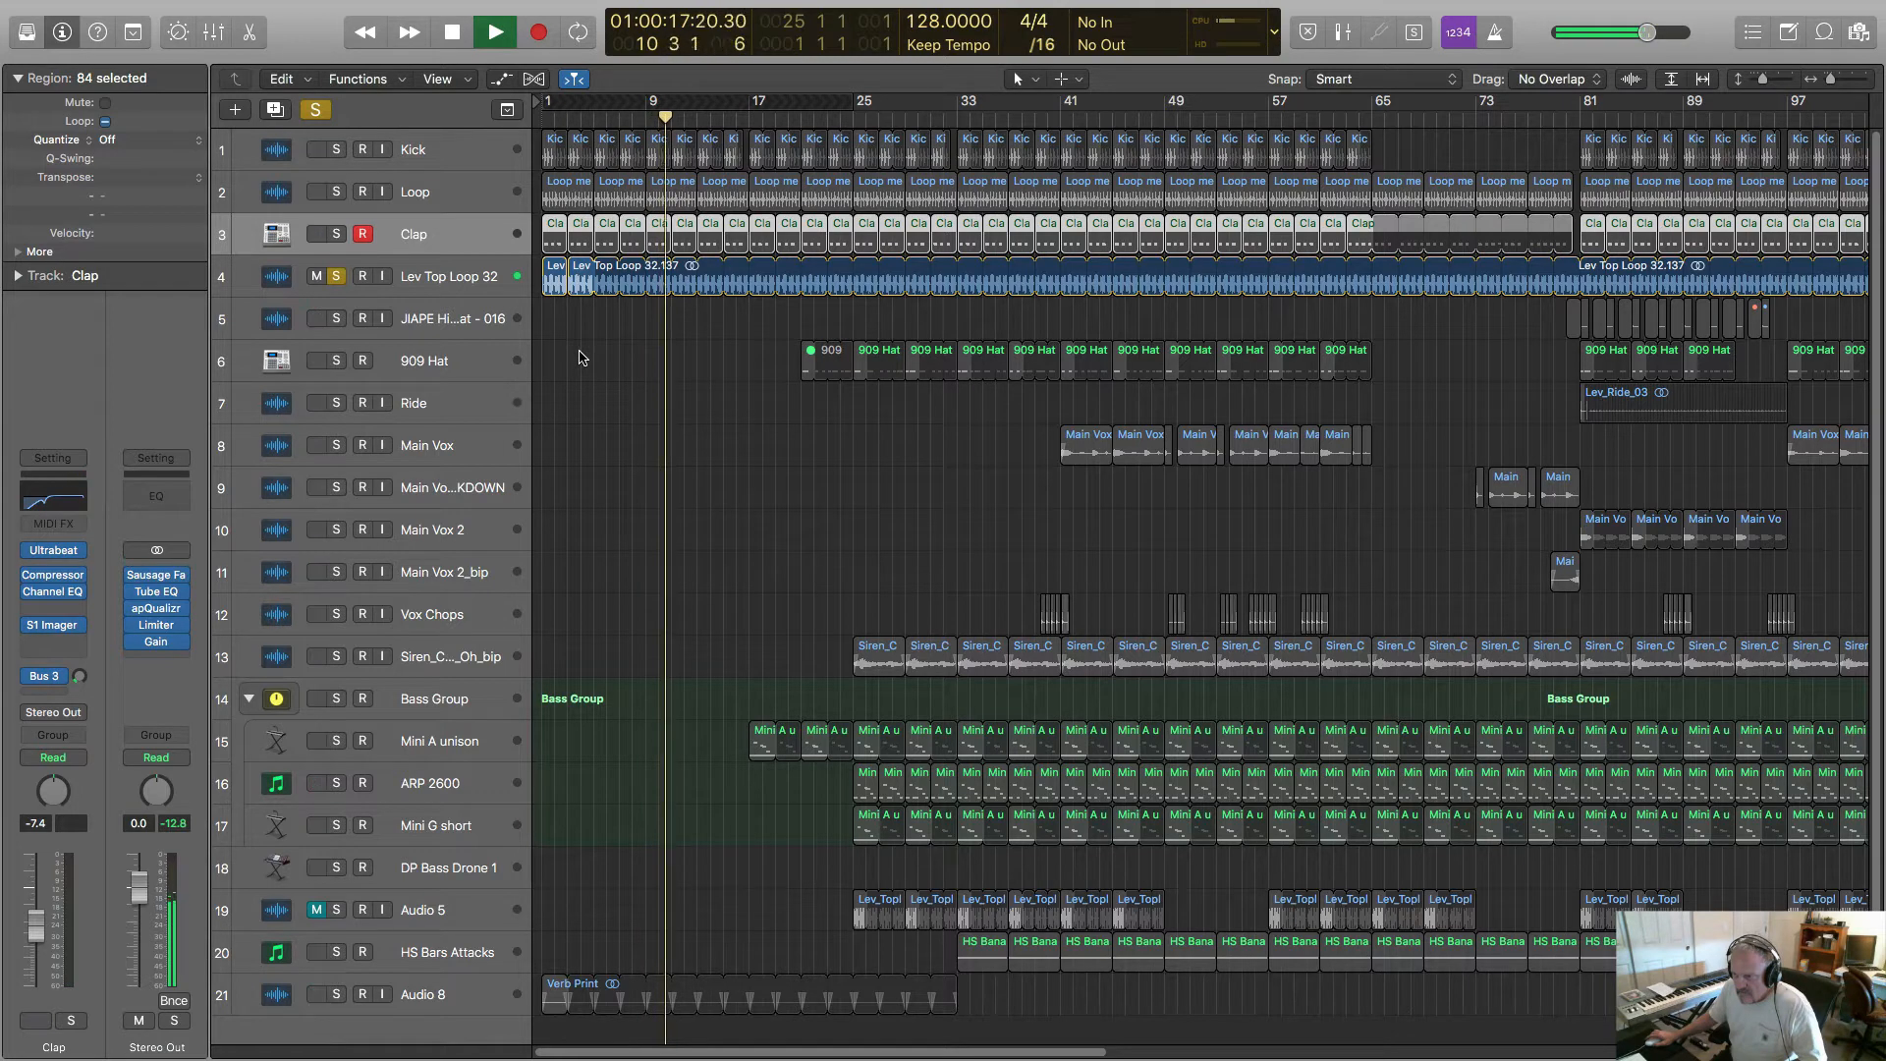
key("space")
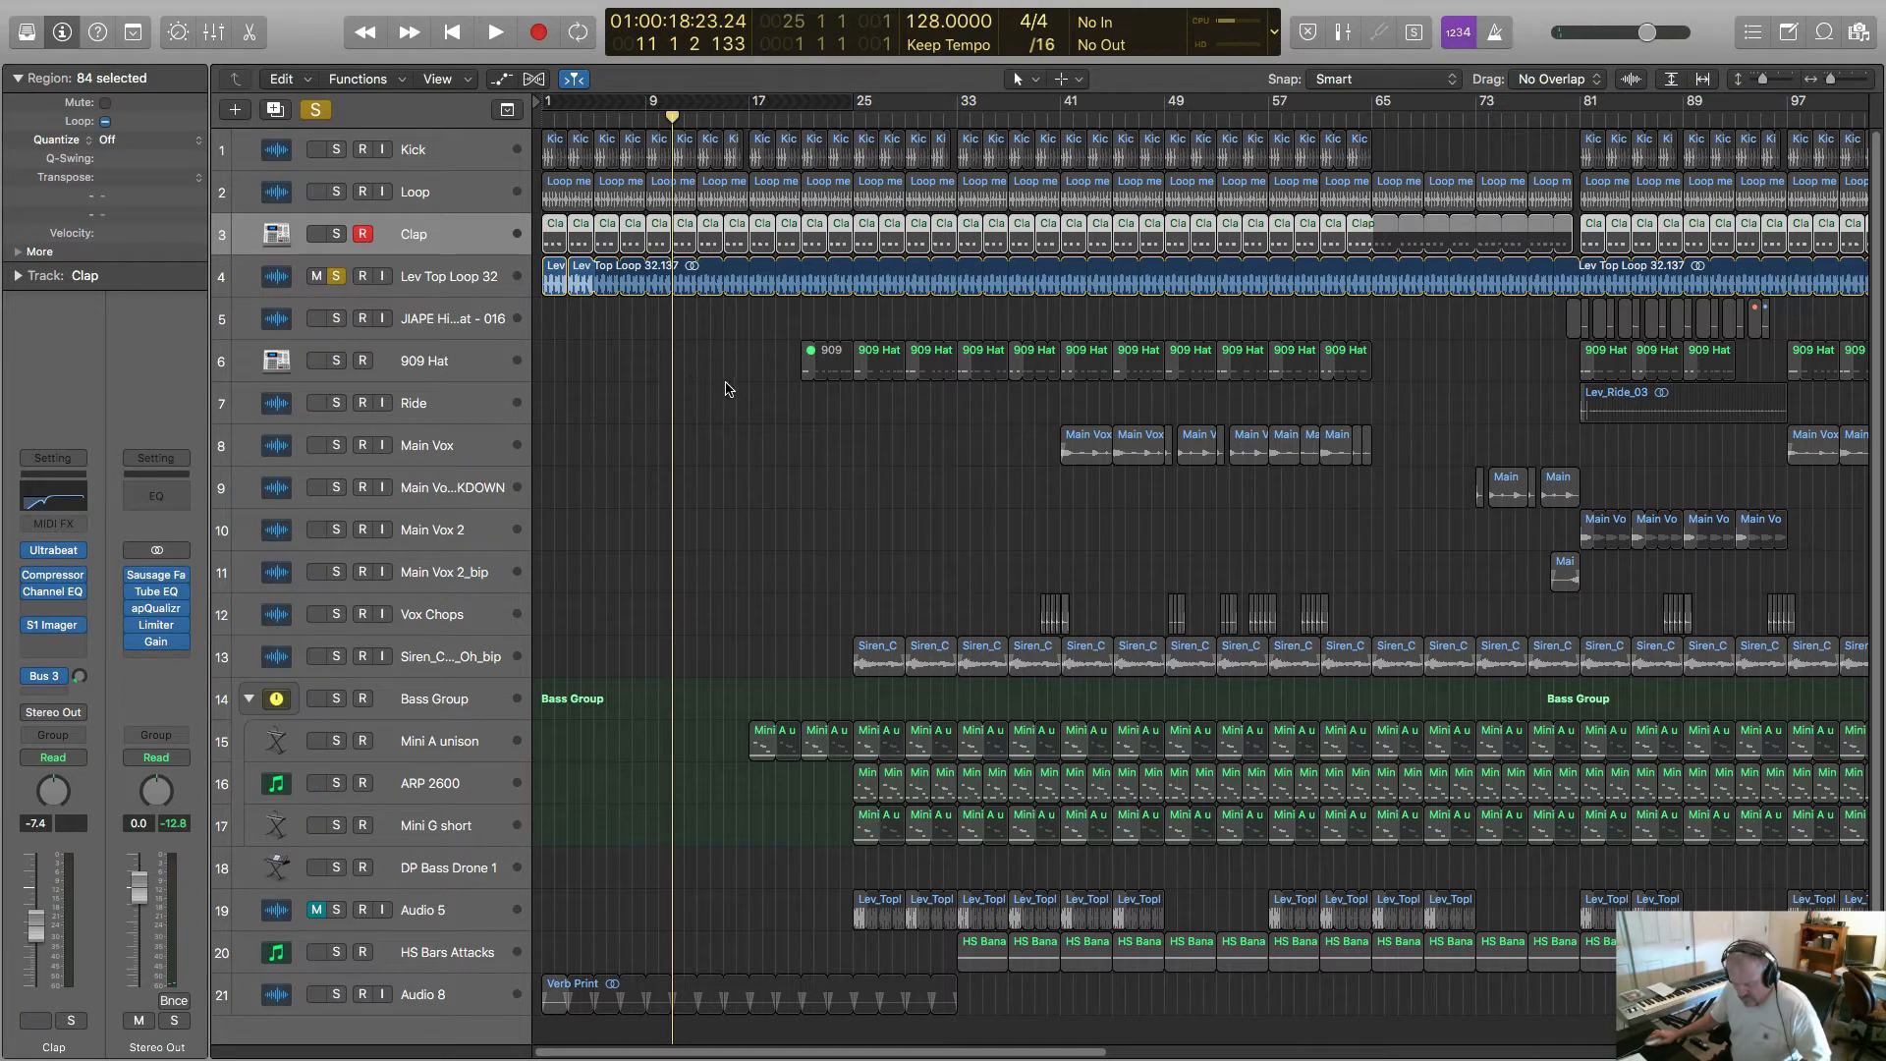
- Inspect the plug-ins on the Clap and Lev Top Loop 32 channel strips and the Loop track's Channel EQ curve, closing the EQ window
scroll(730, 385, "down", 1)
scroll(729, 384, "down", 2)
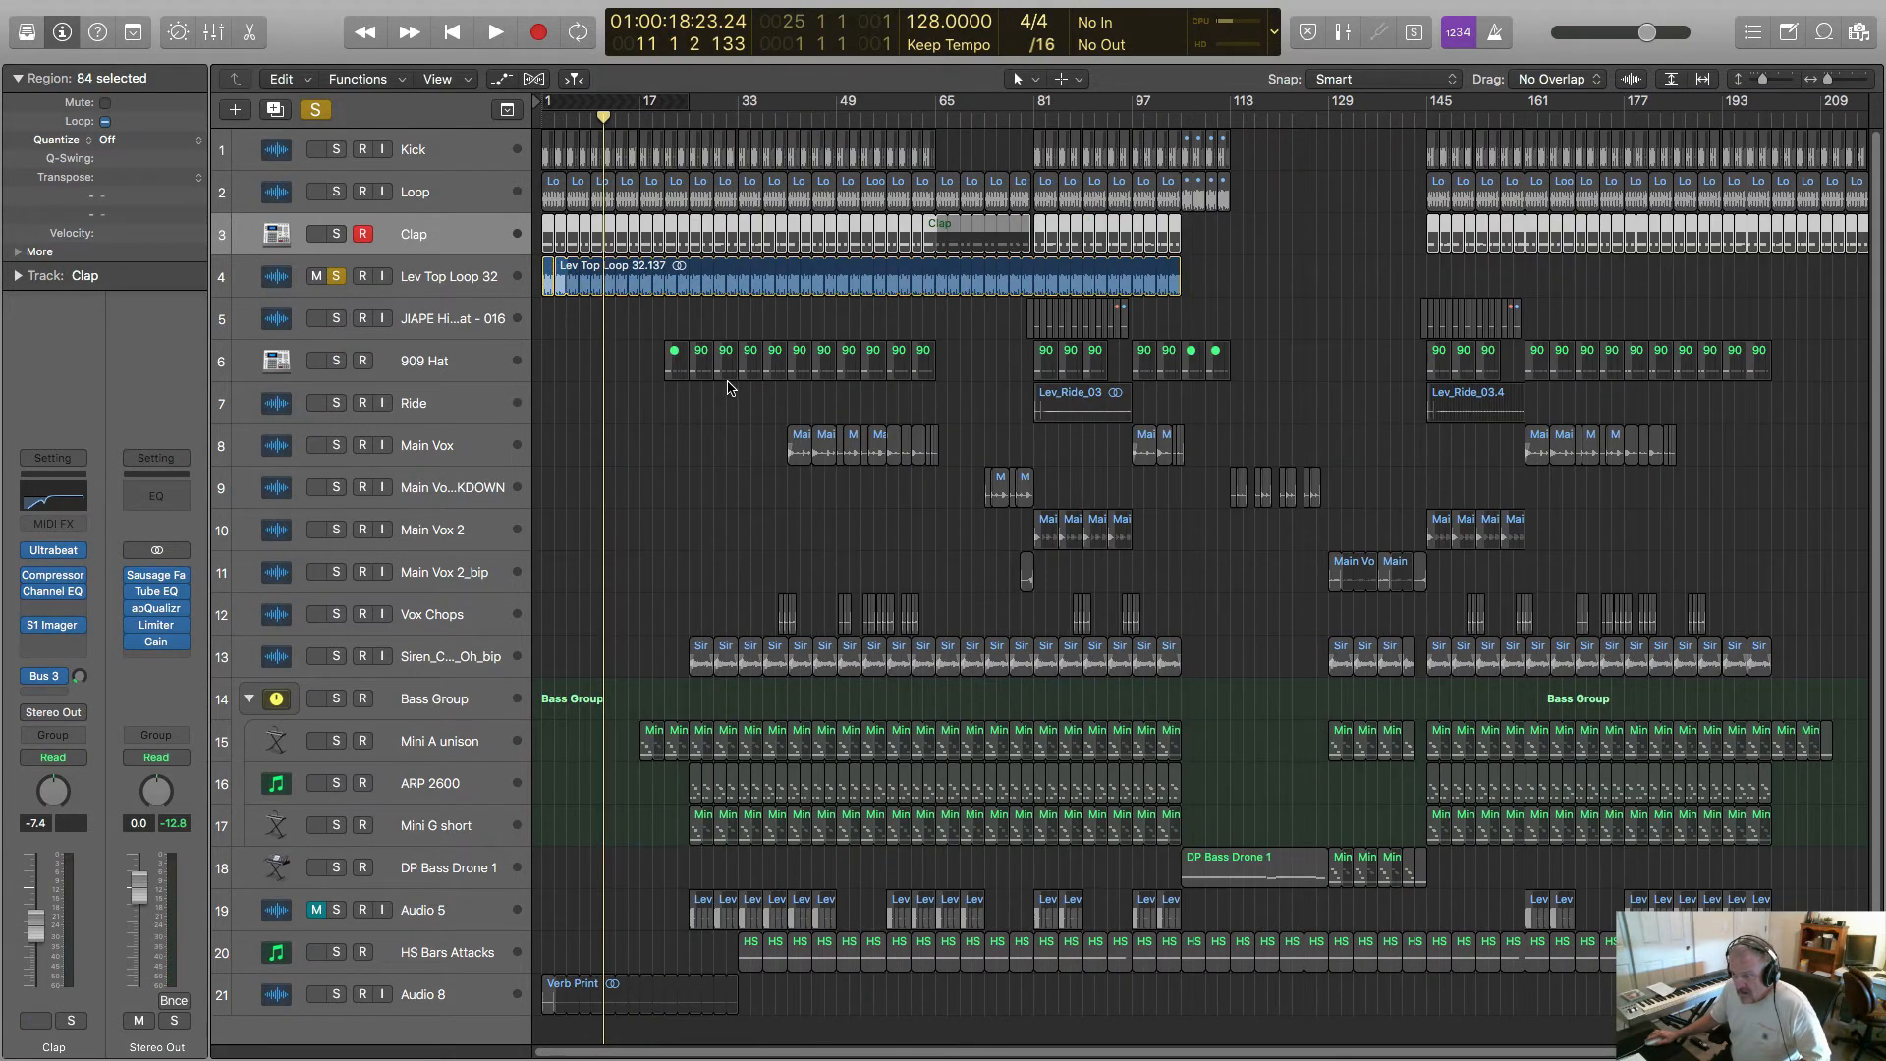
scroll(730, 386, "up", 1)
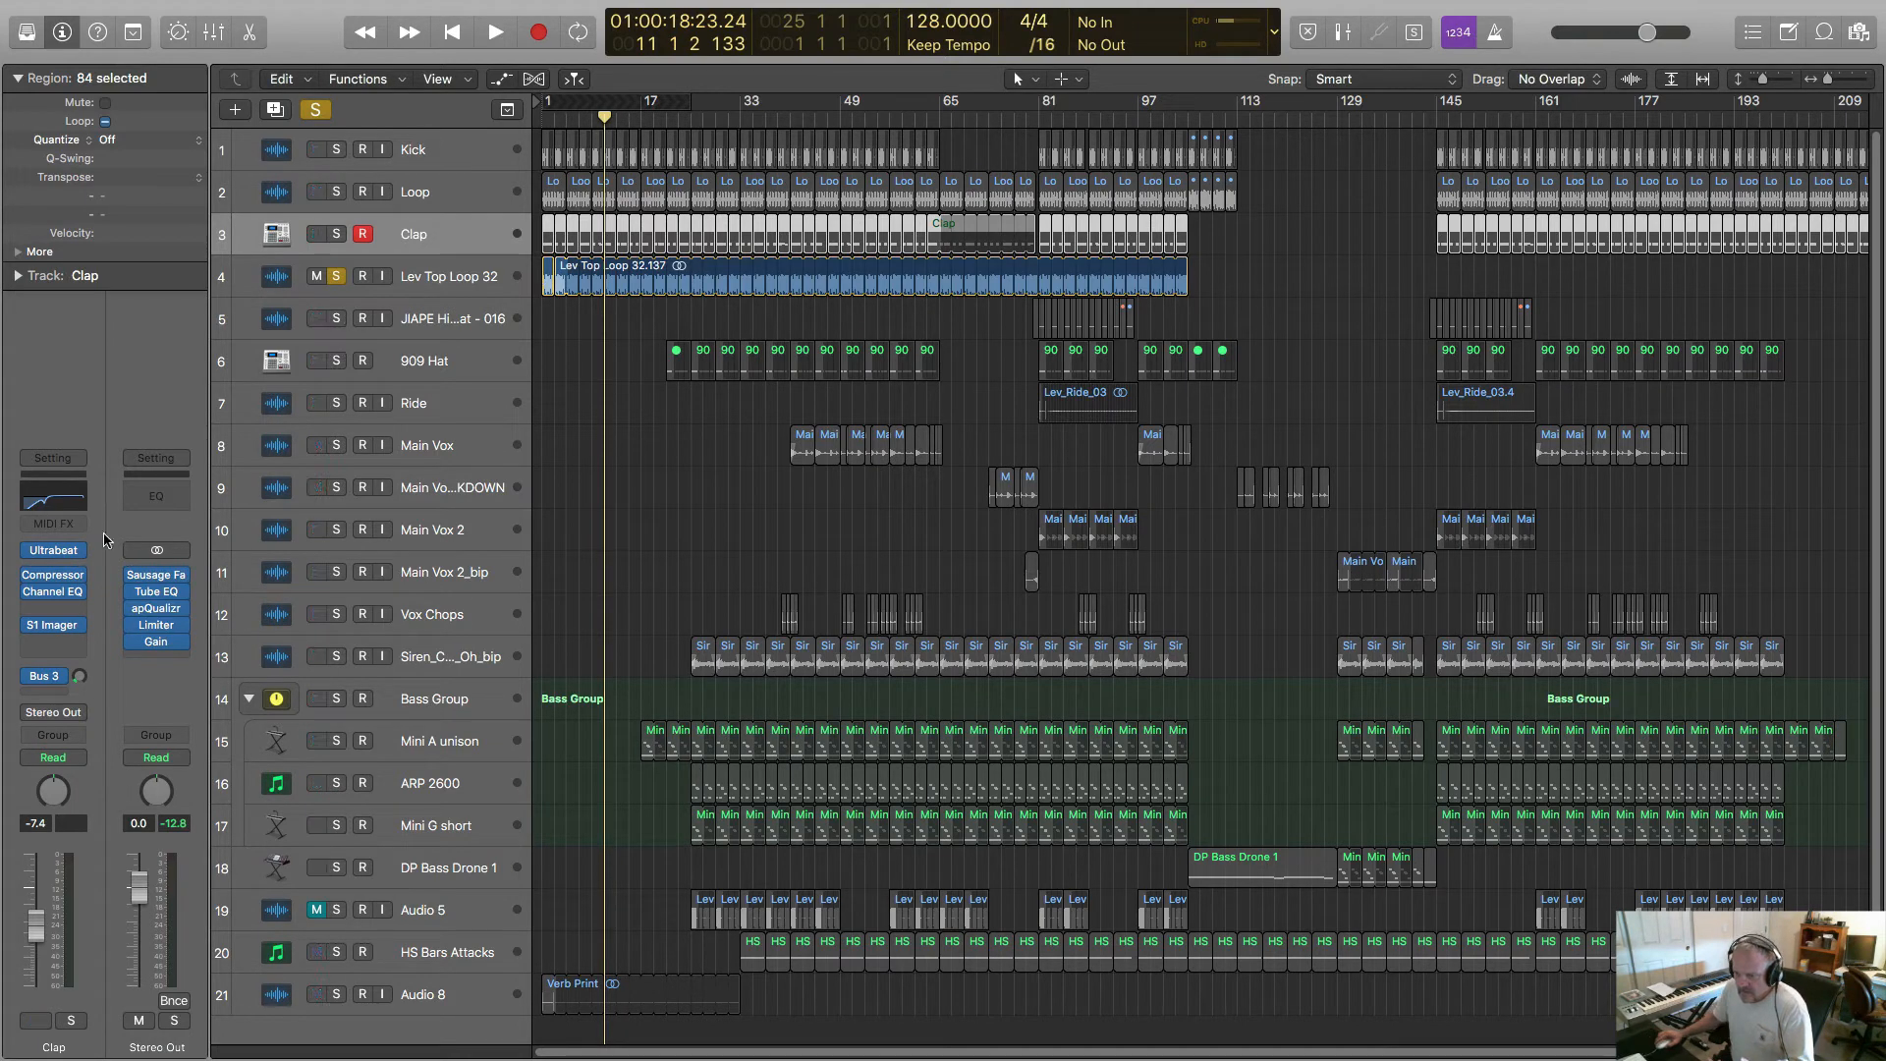
mouse_move(55, 579)
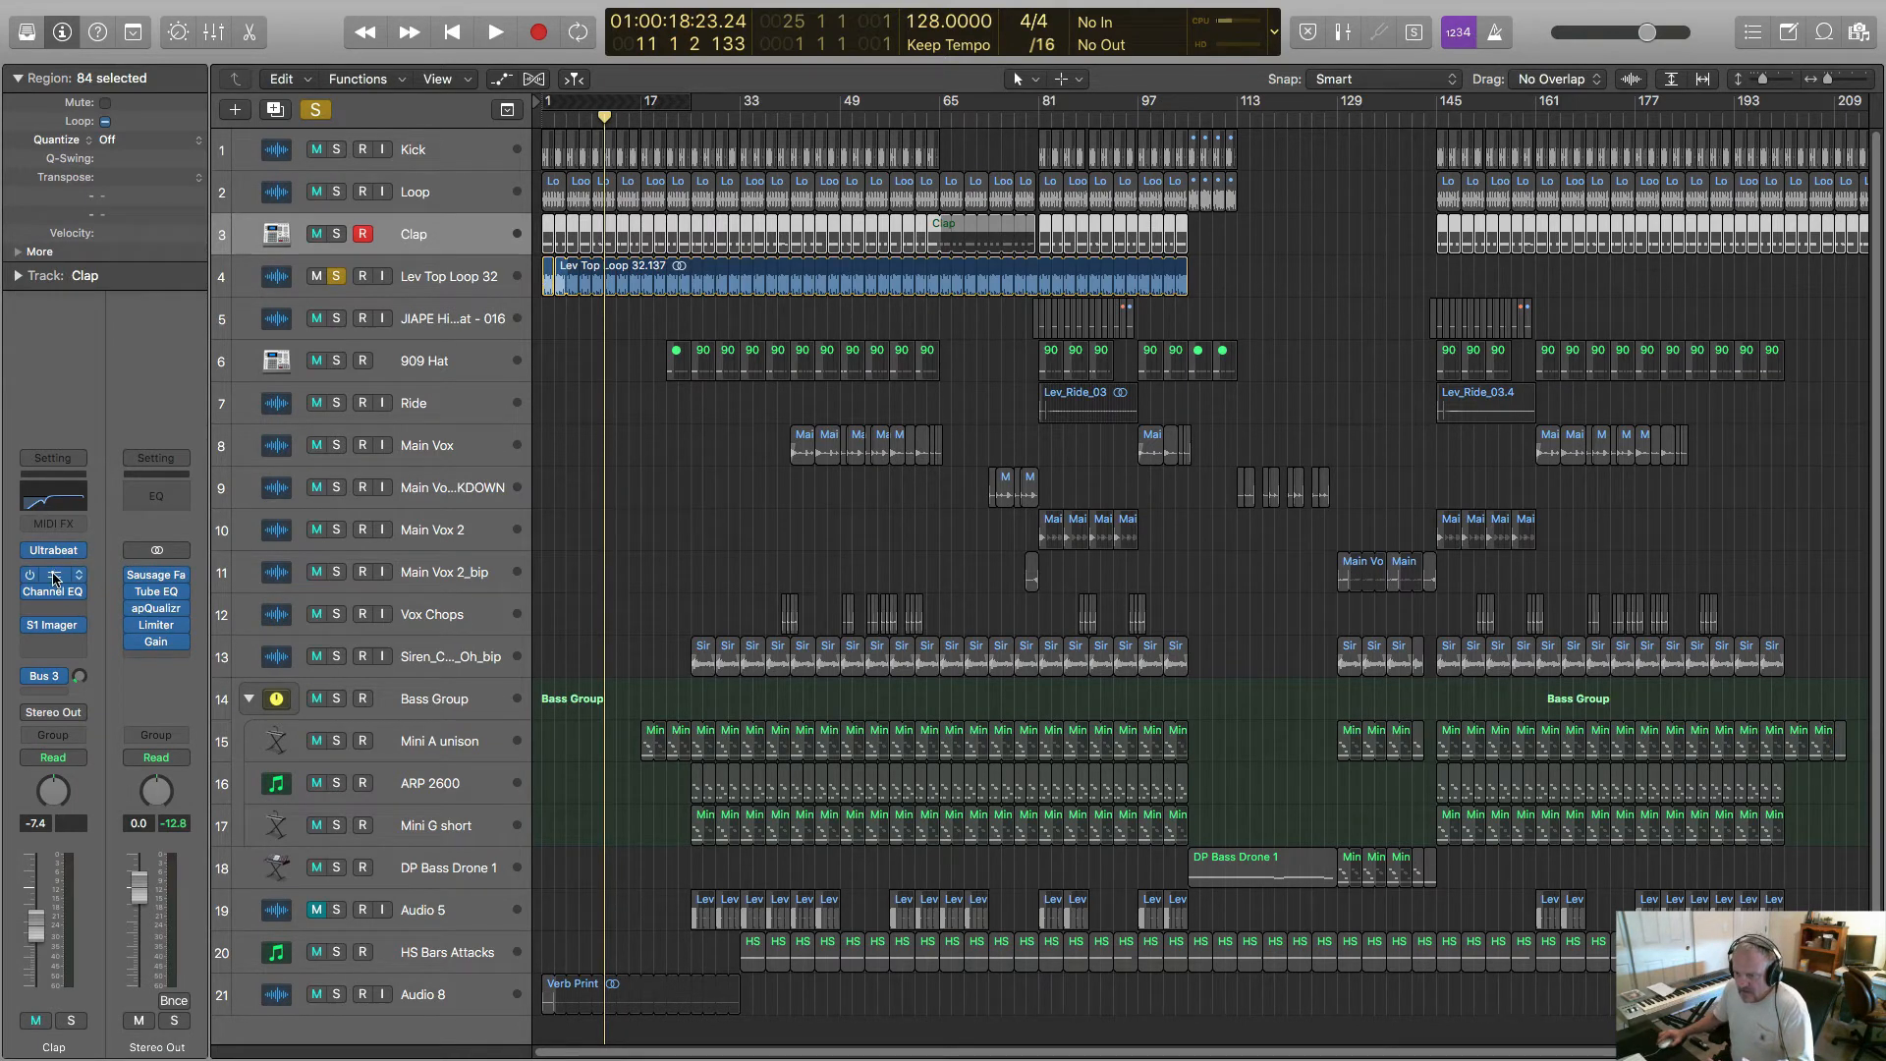
left_click(457, 283)
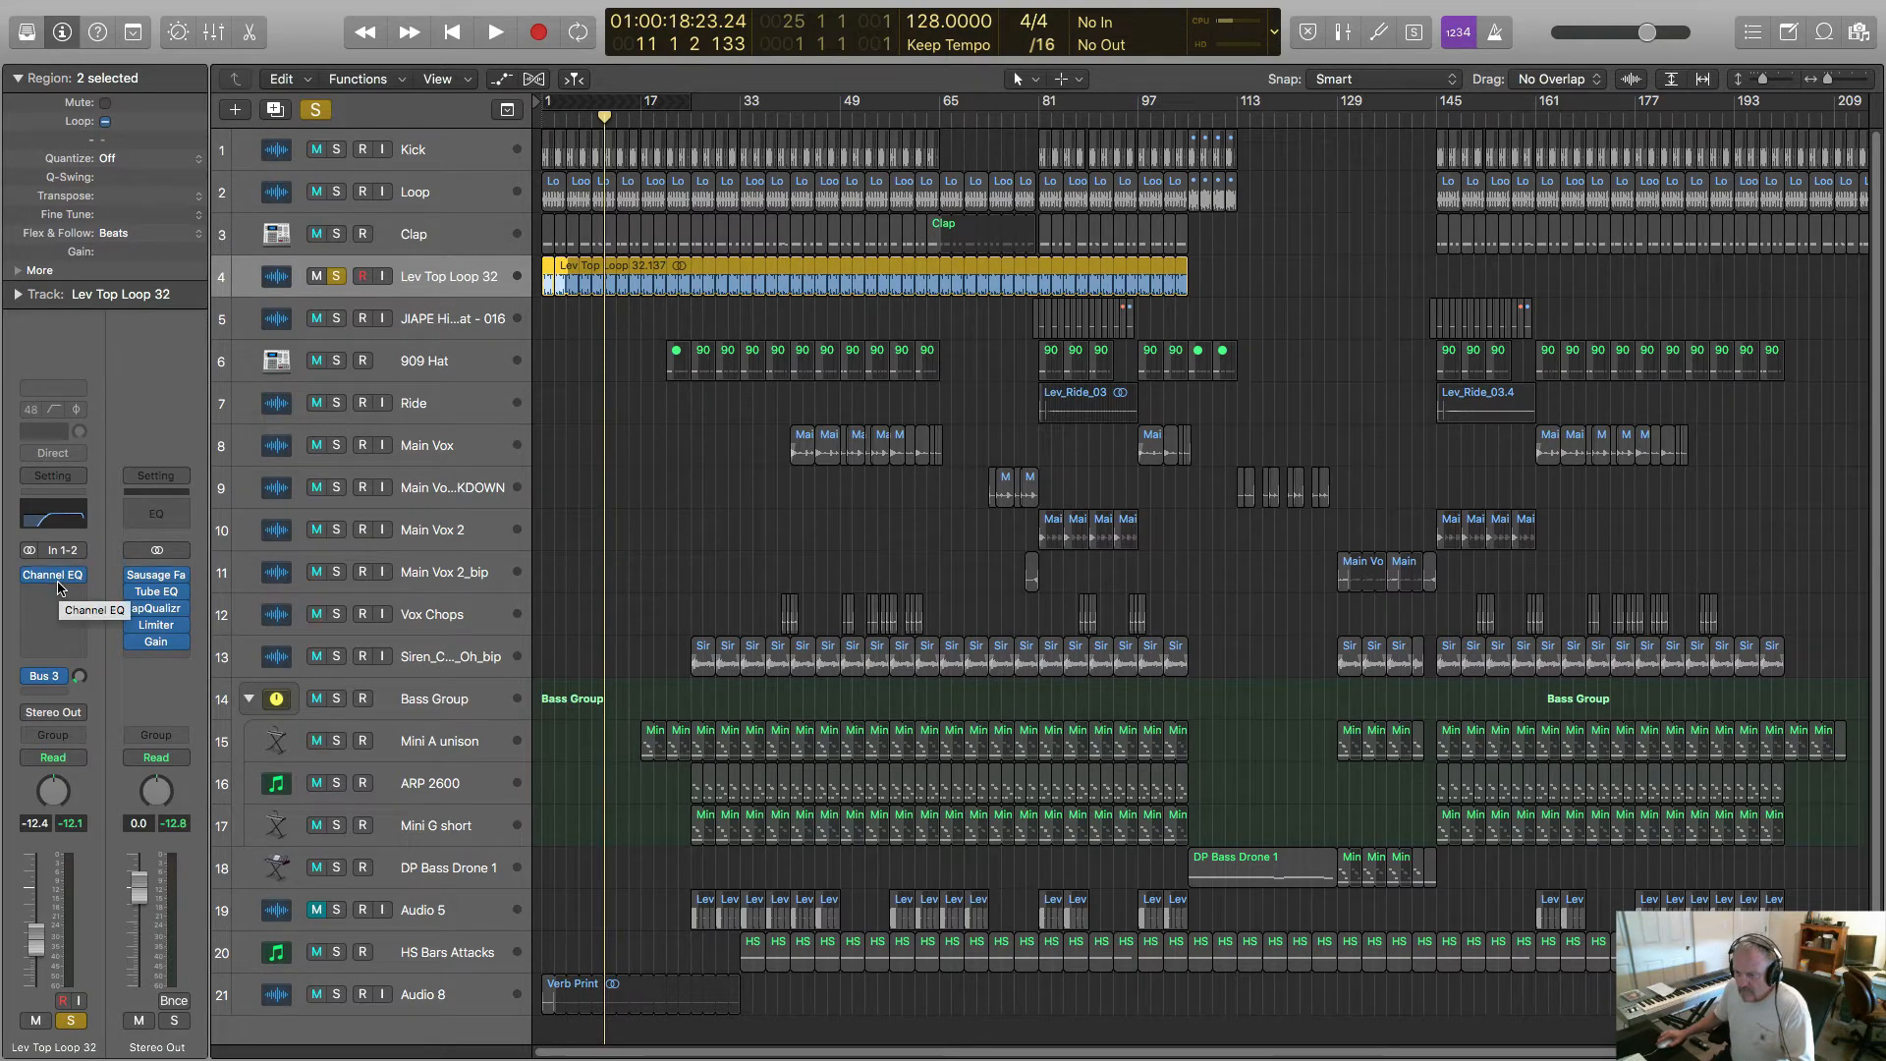
left_click(437, 194)
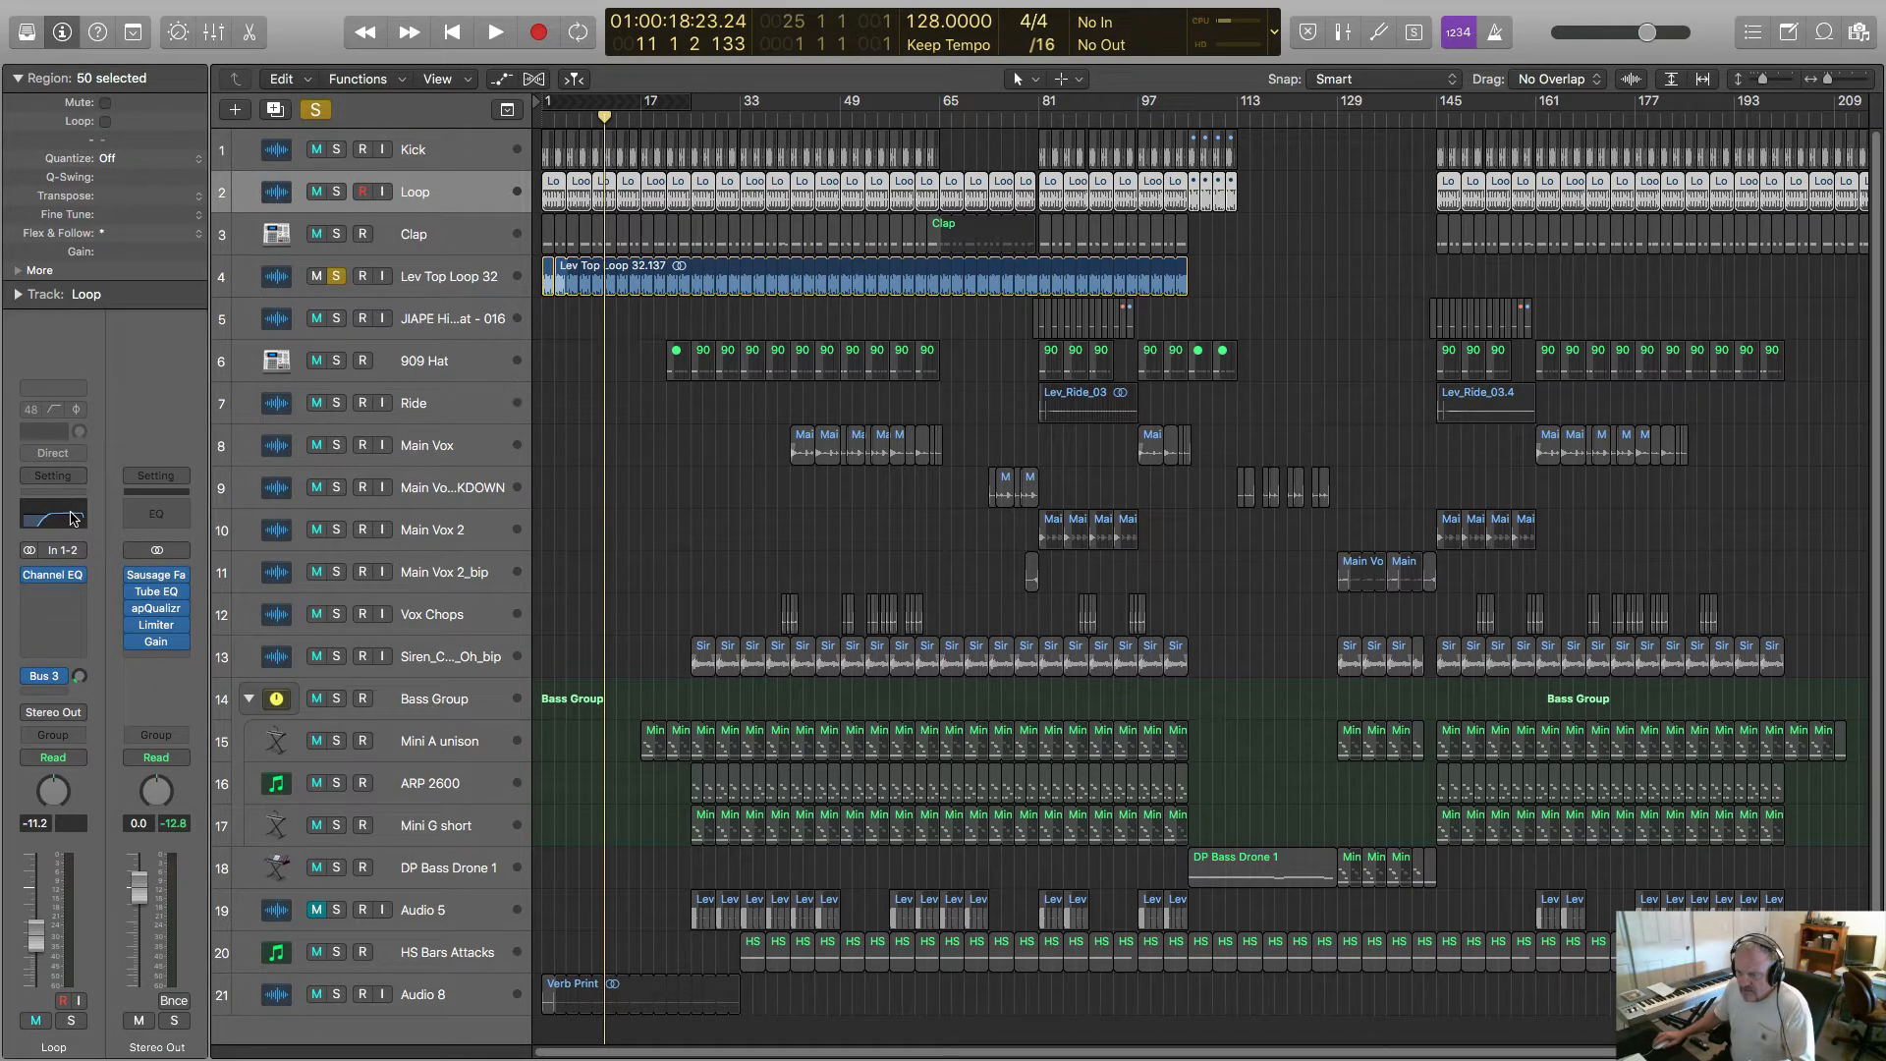
left_click(54, 516)
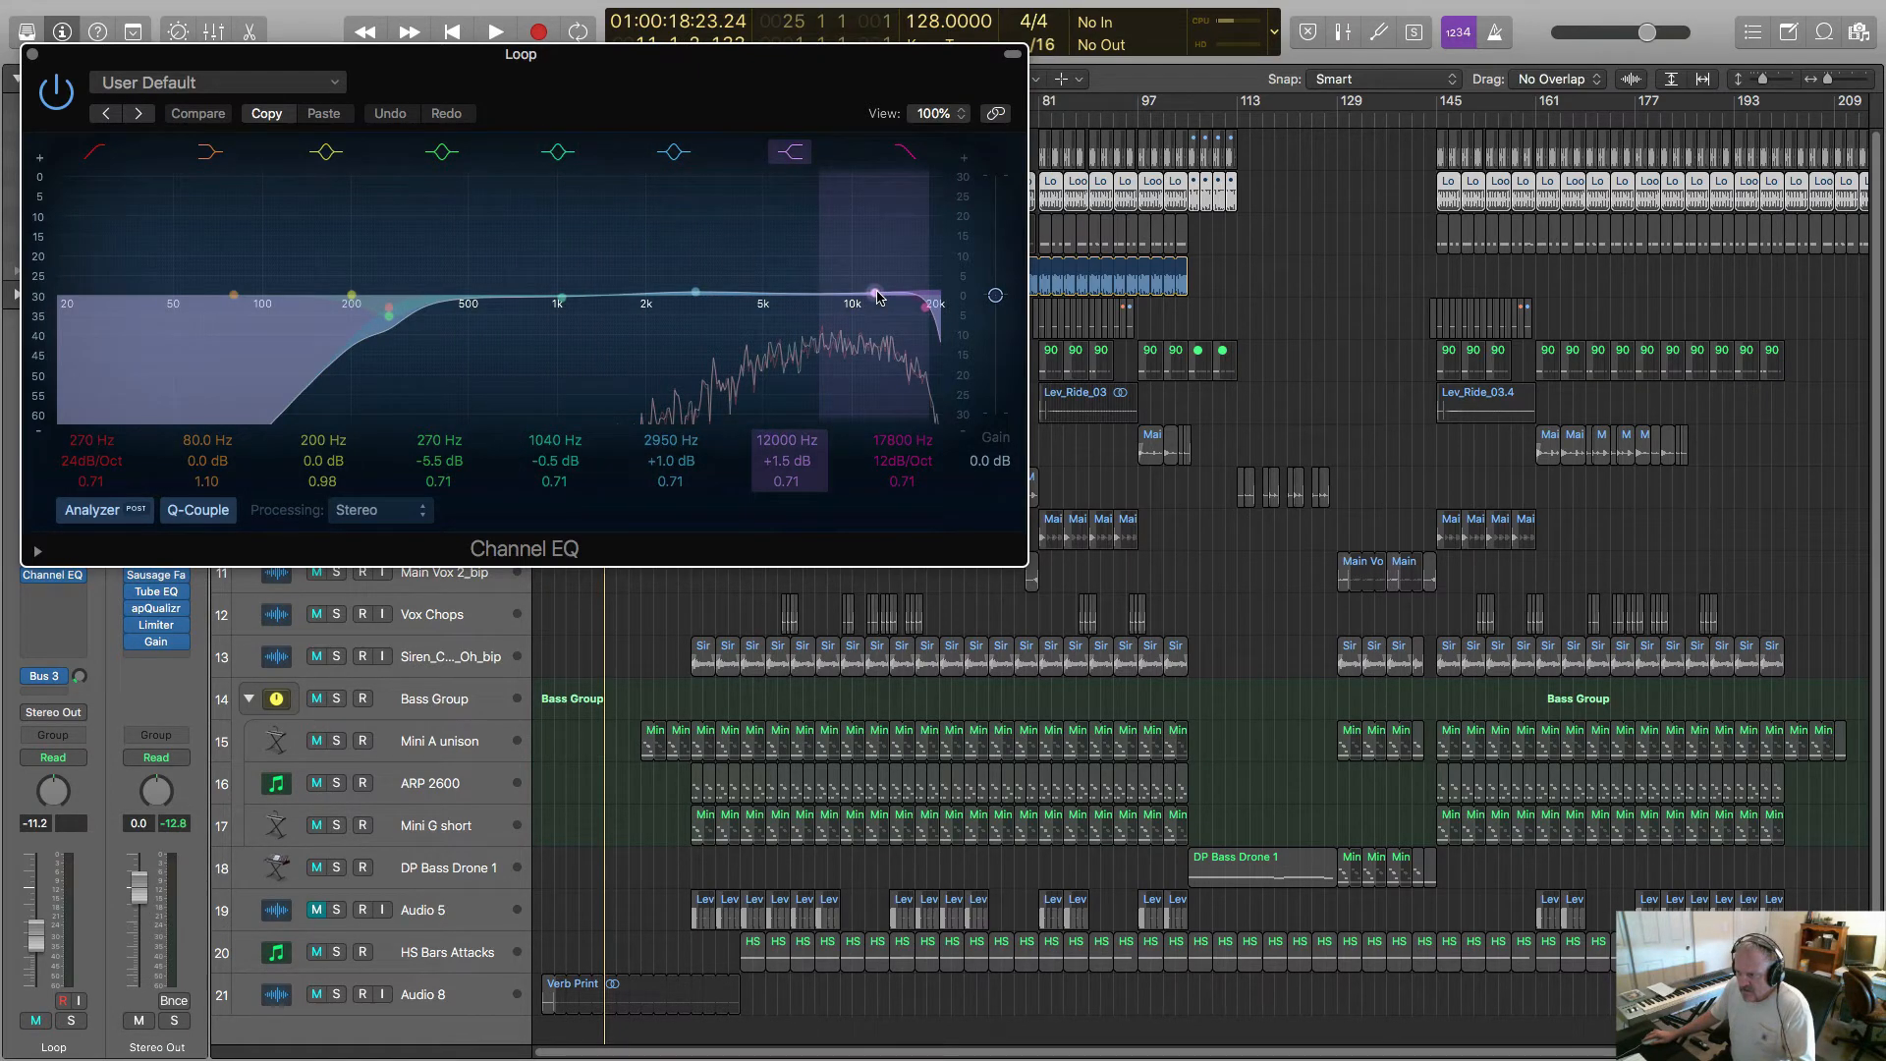
key("super+w")
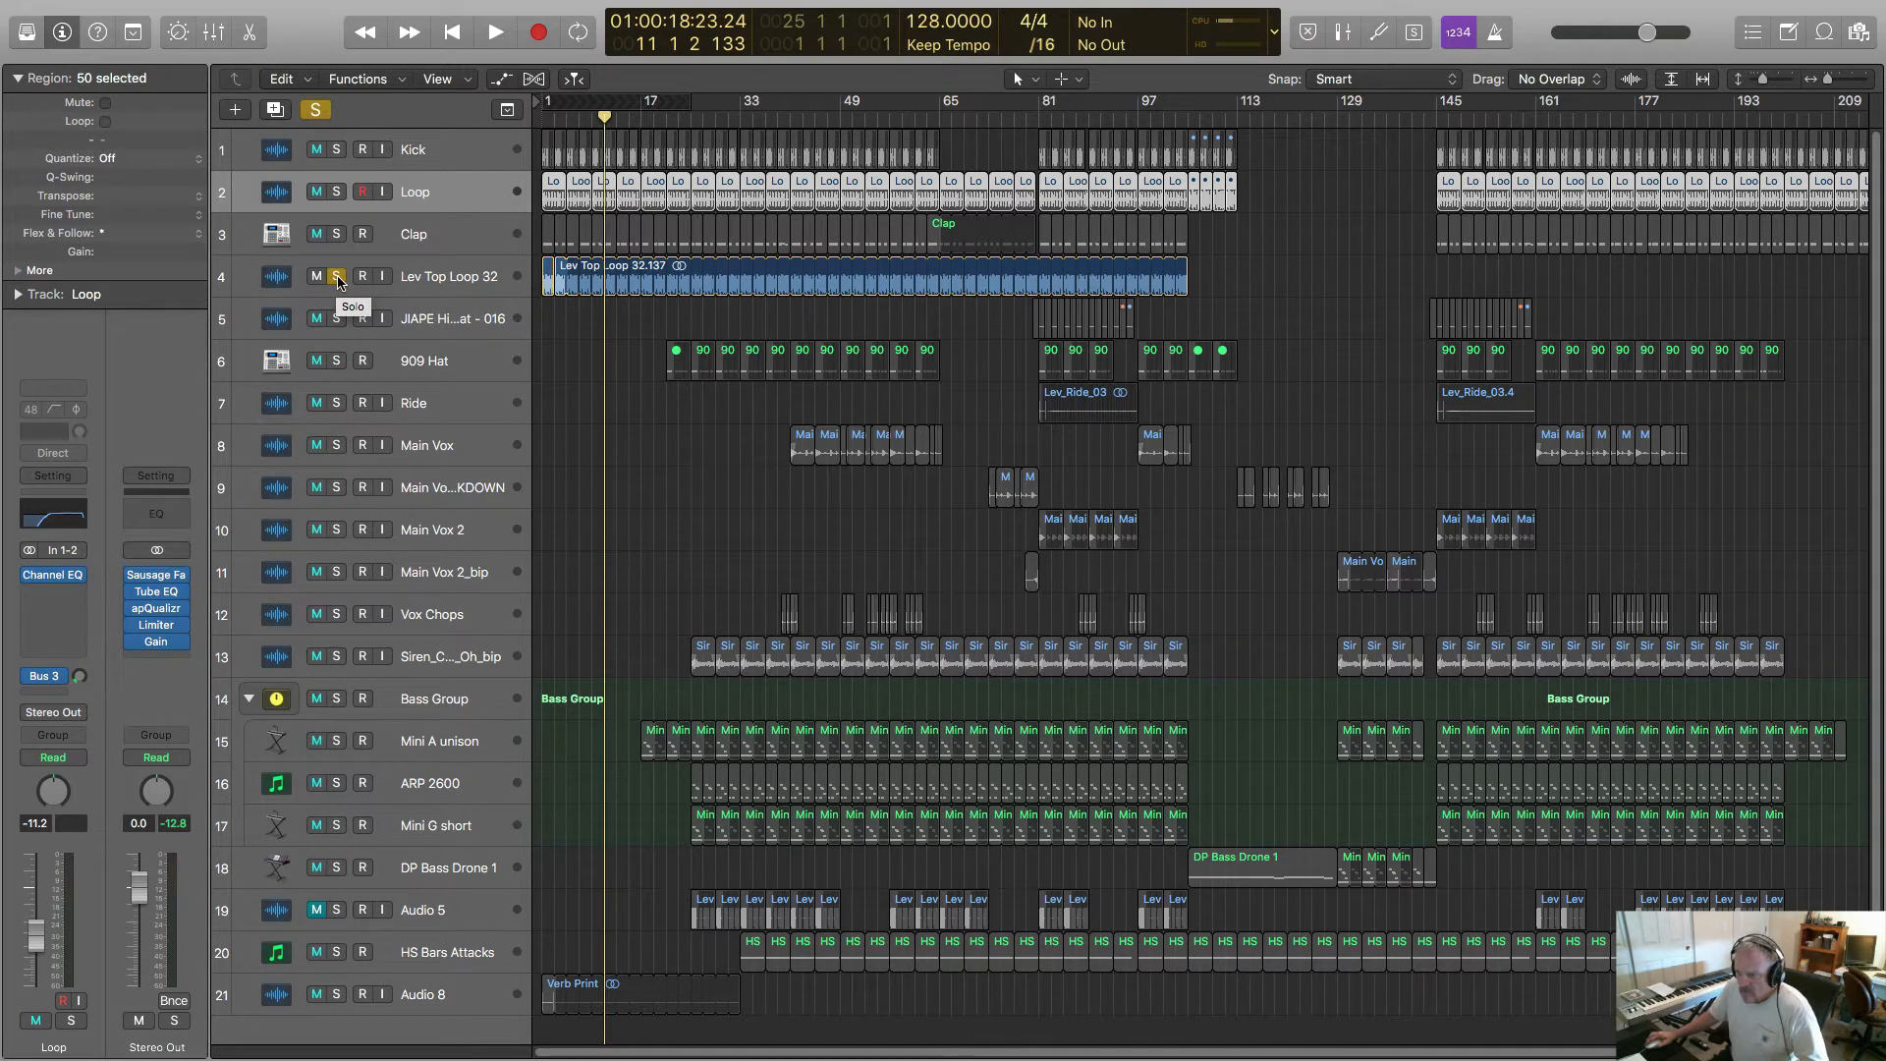
- Select the Clap track, remove the solo from Lev Top Loop 32 and mute that track
left_click(466, 239)
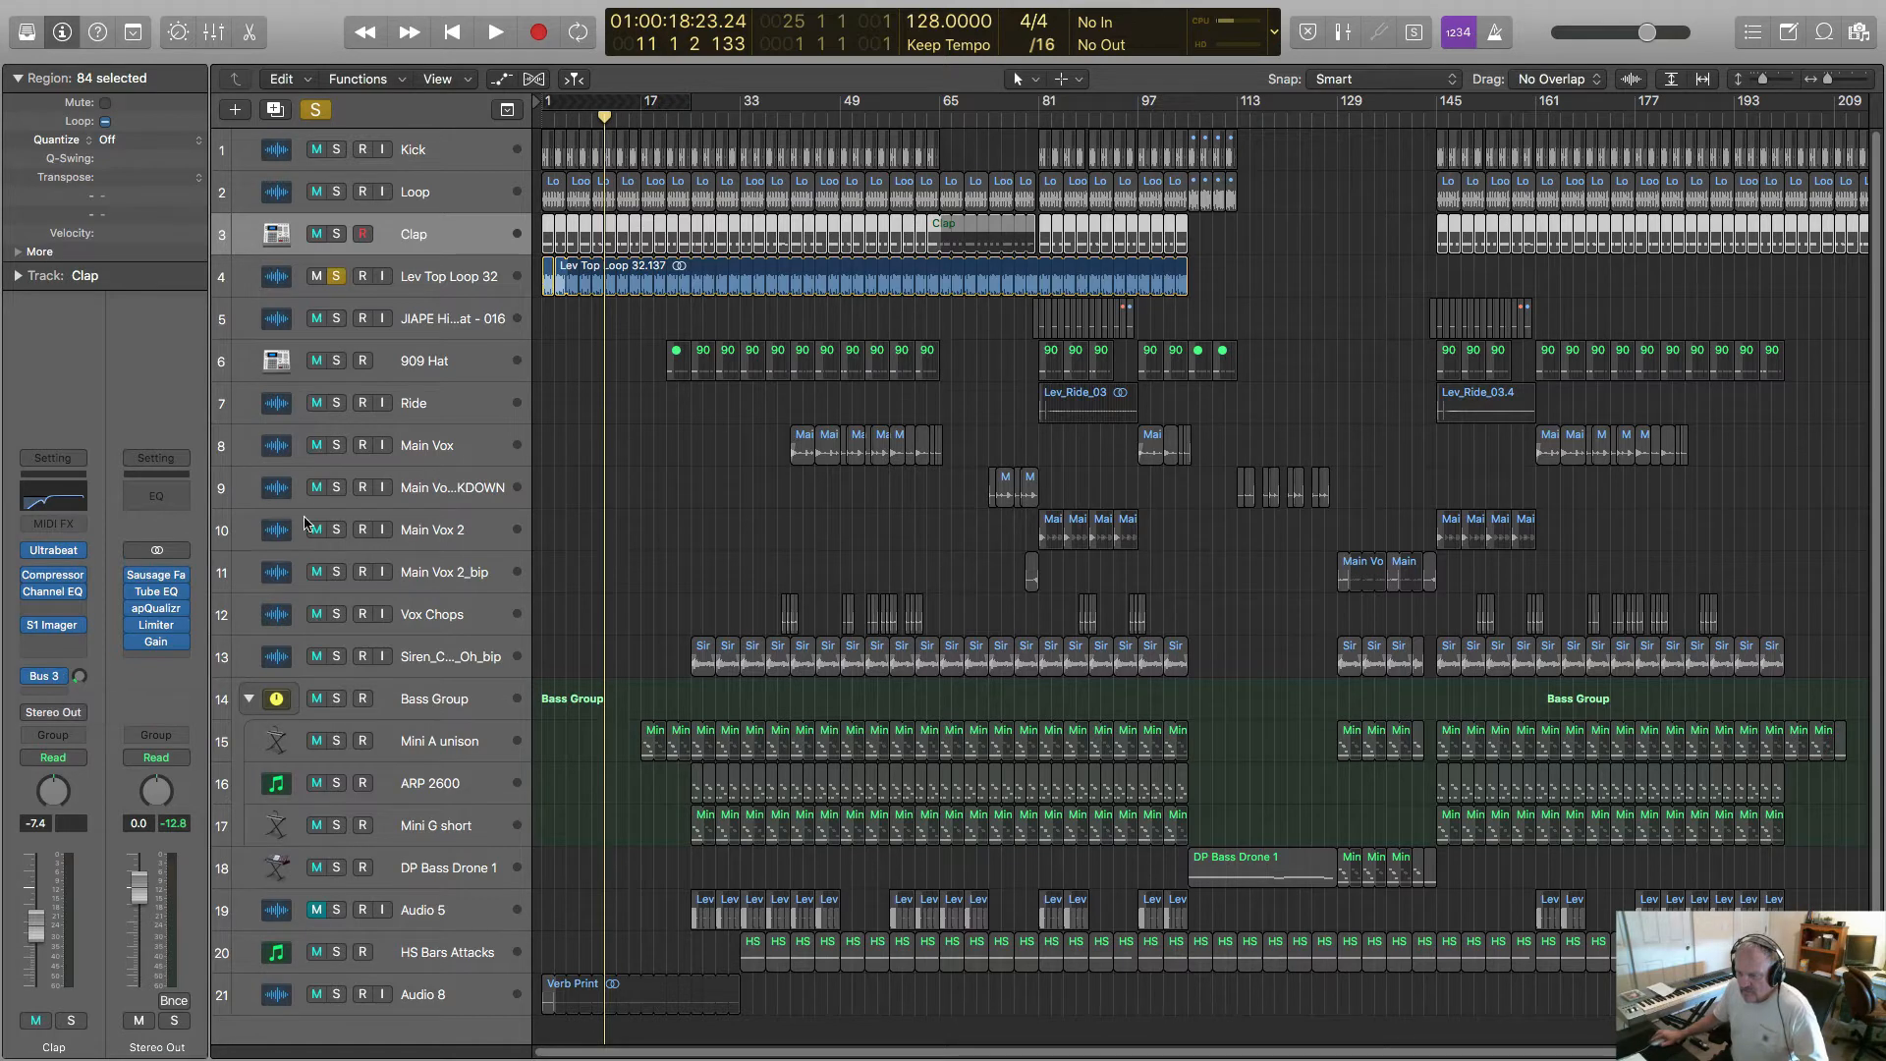
left_click(336, 278)
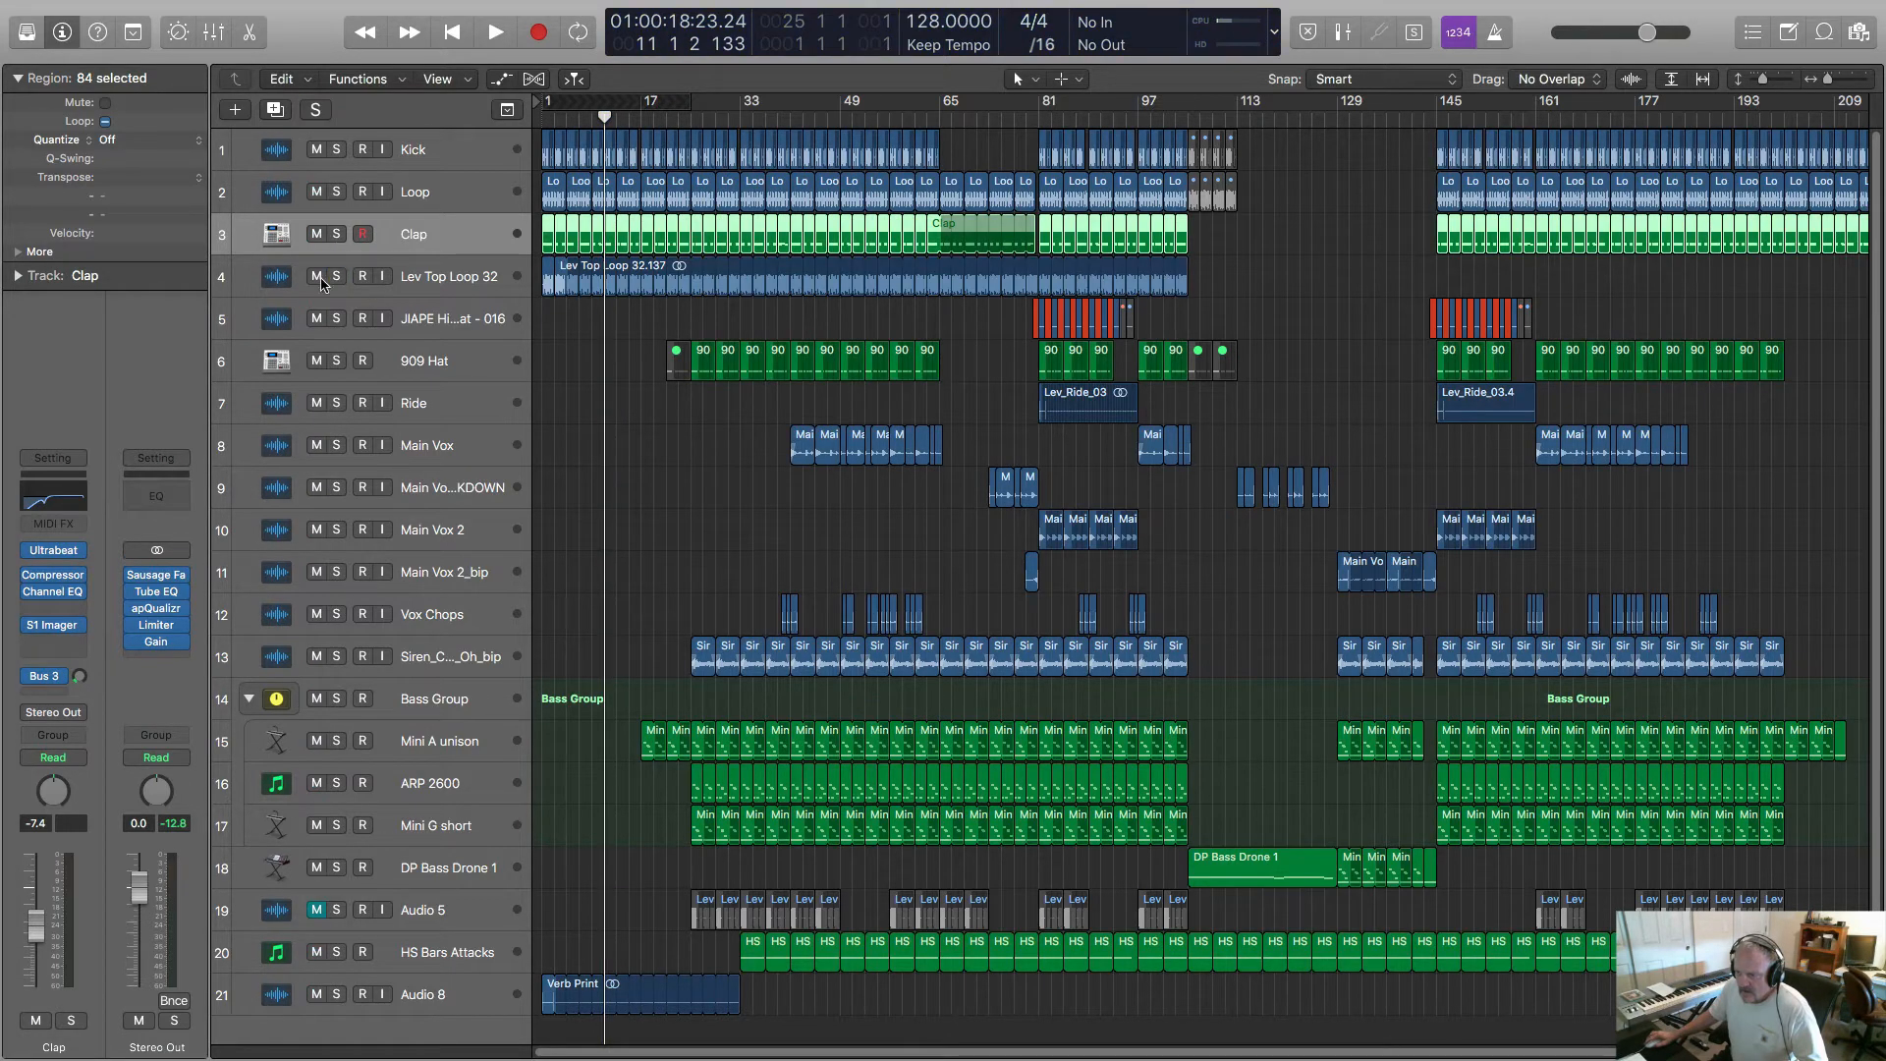
left_click(315, 278)
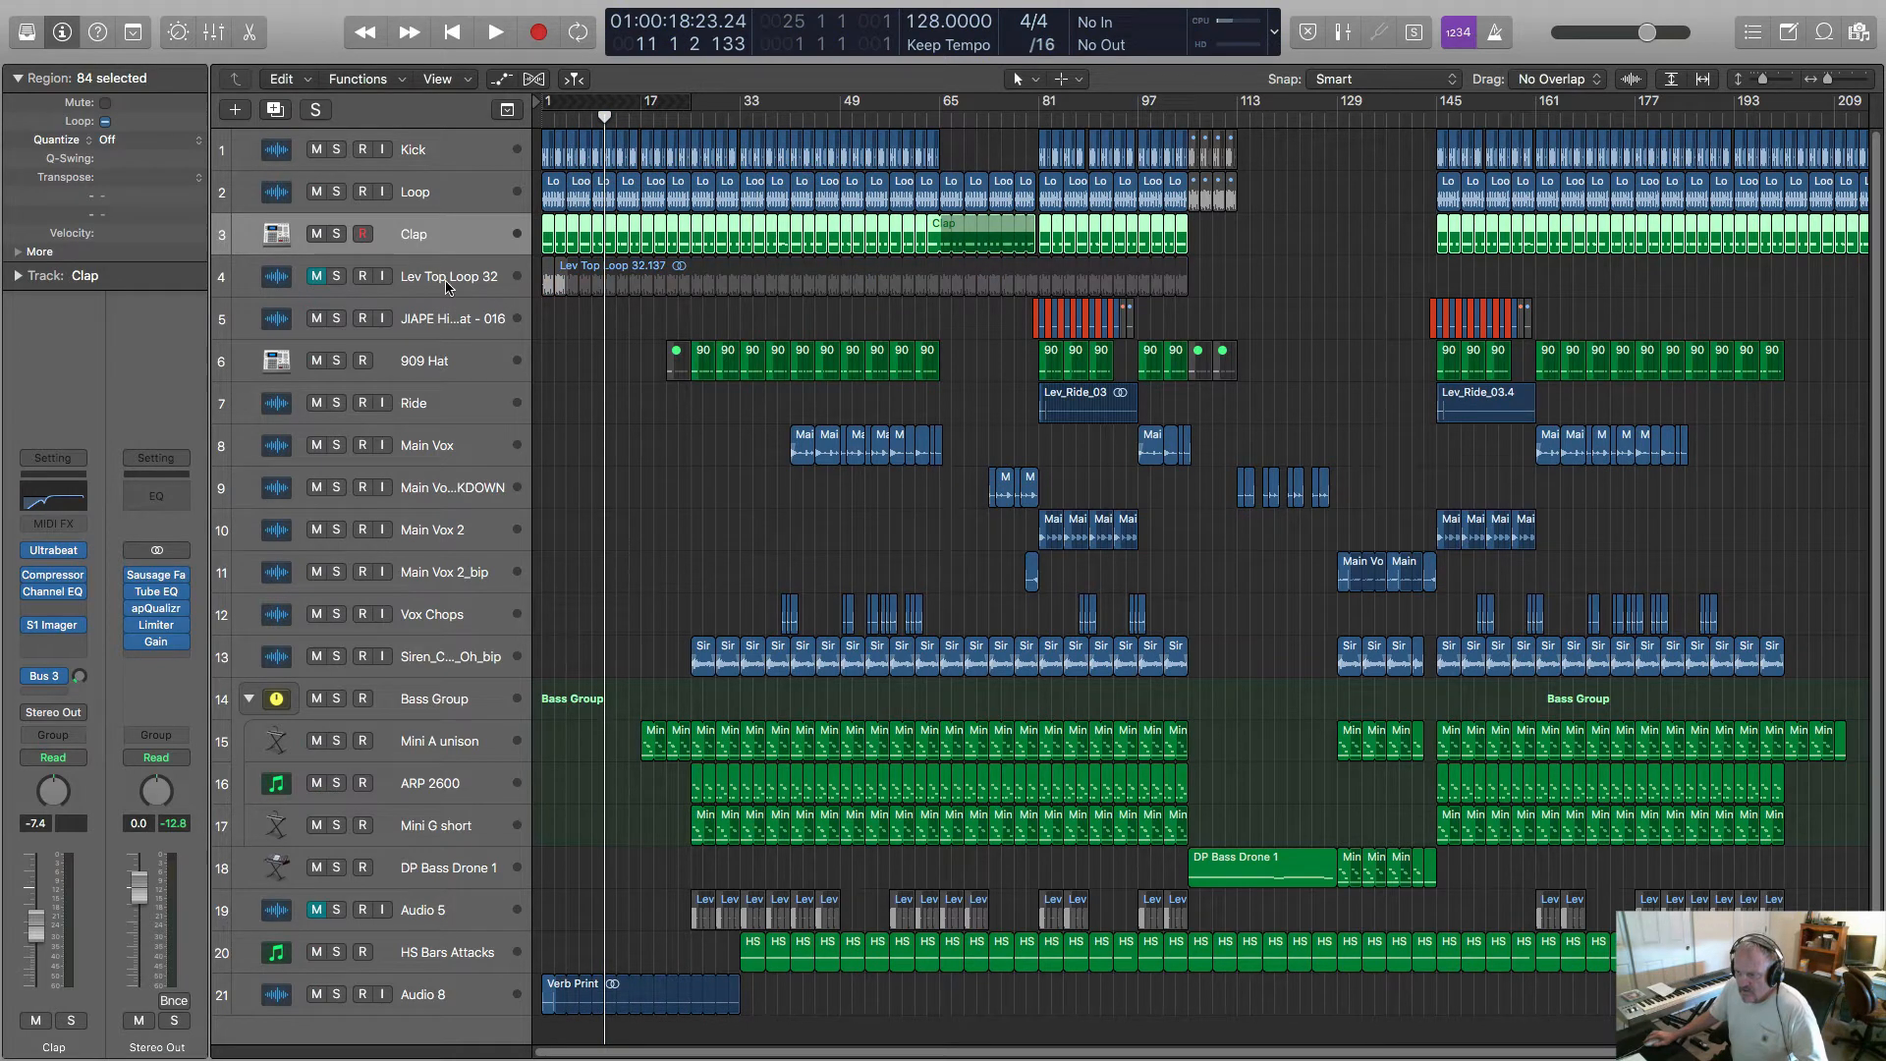
- Play the full arrangement from the beginning and bypass the Gain plug-in on the Stereo Out channel
key("Return")
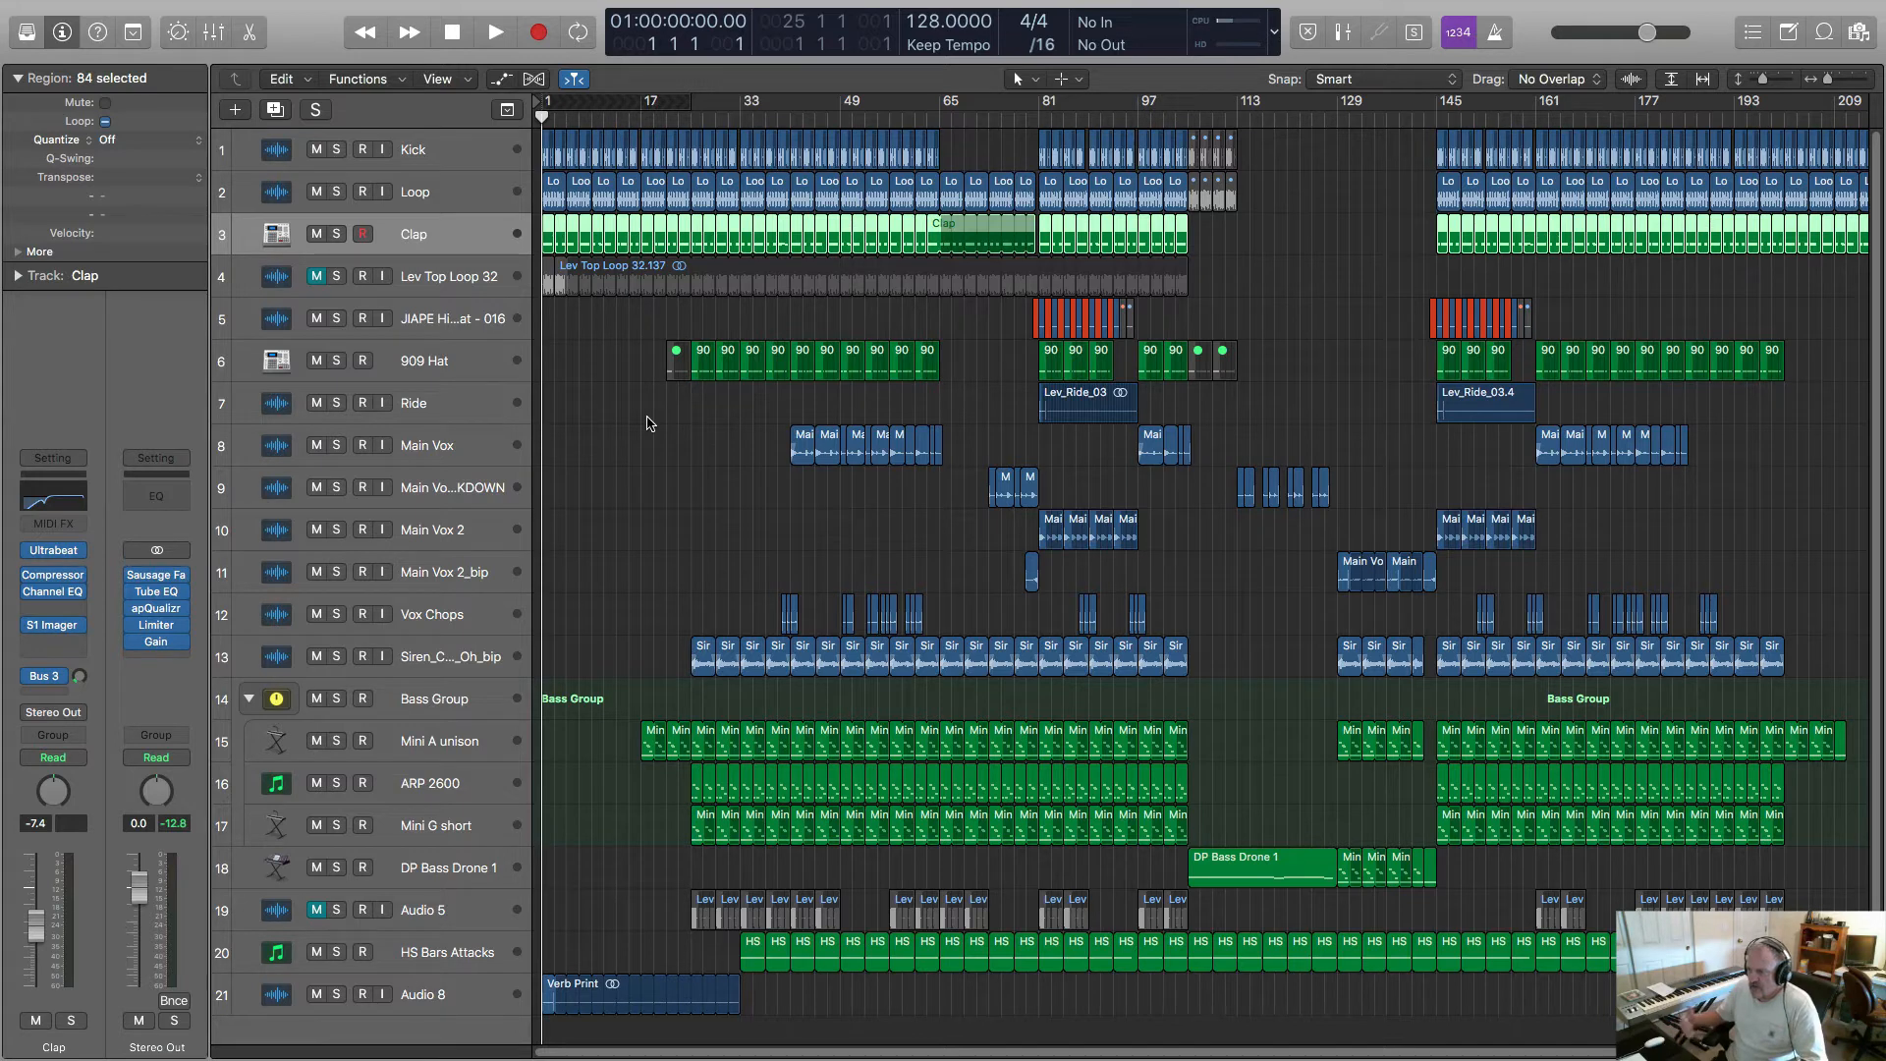
key("space")
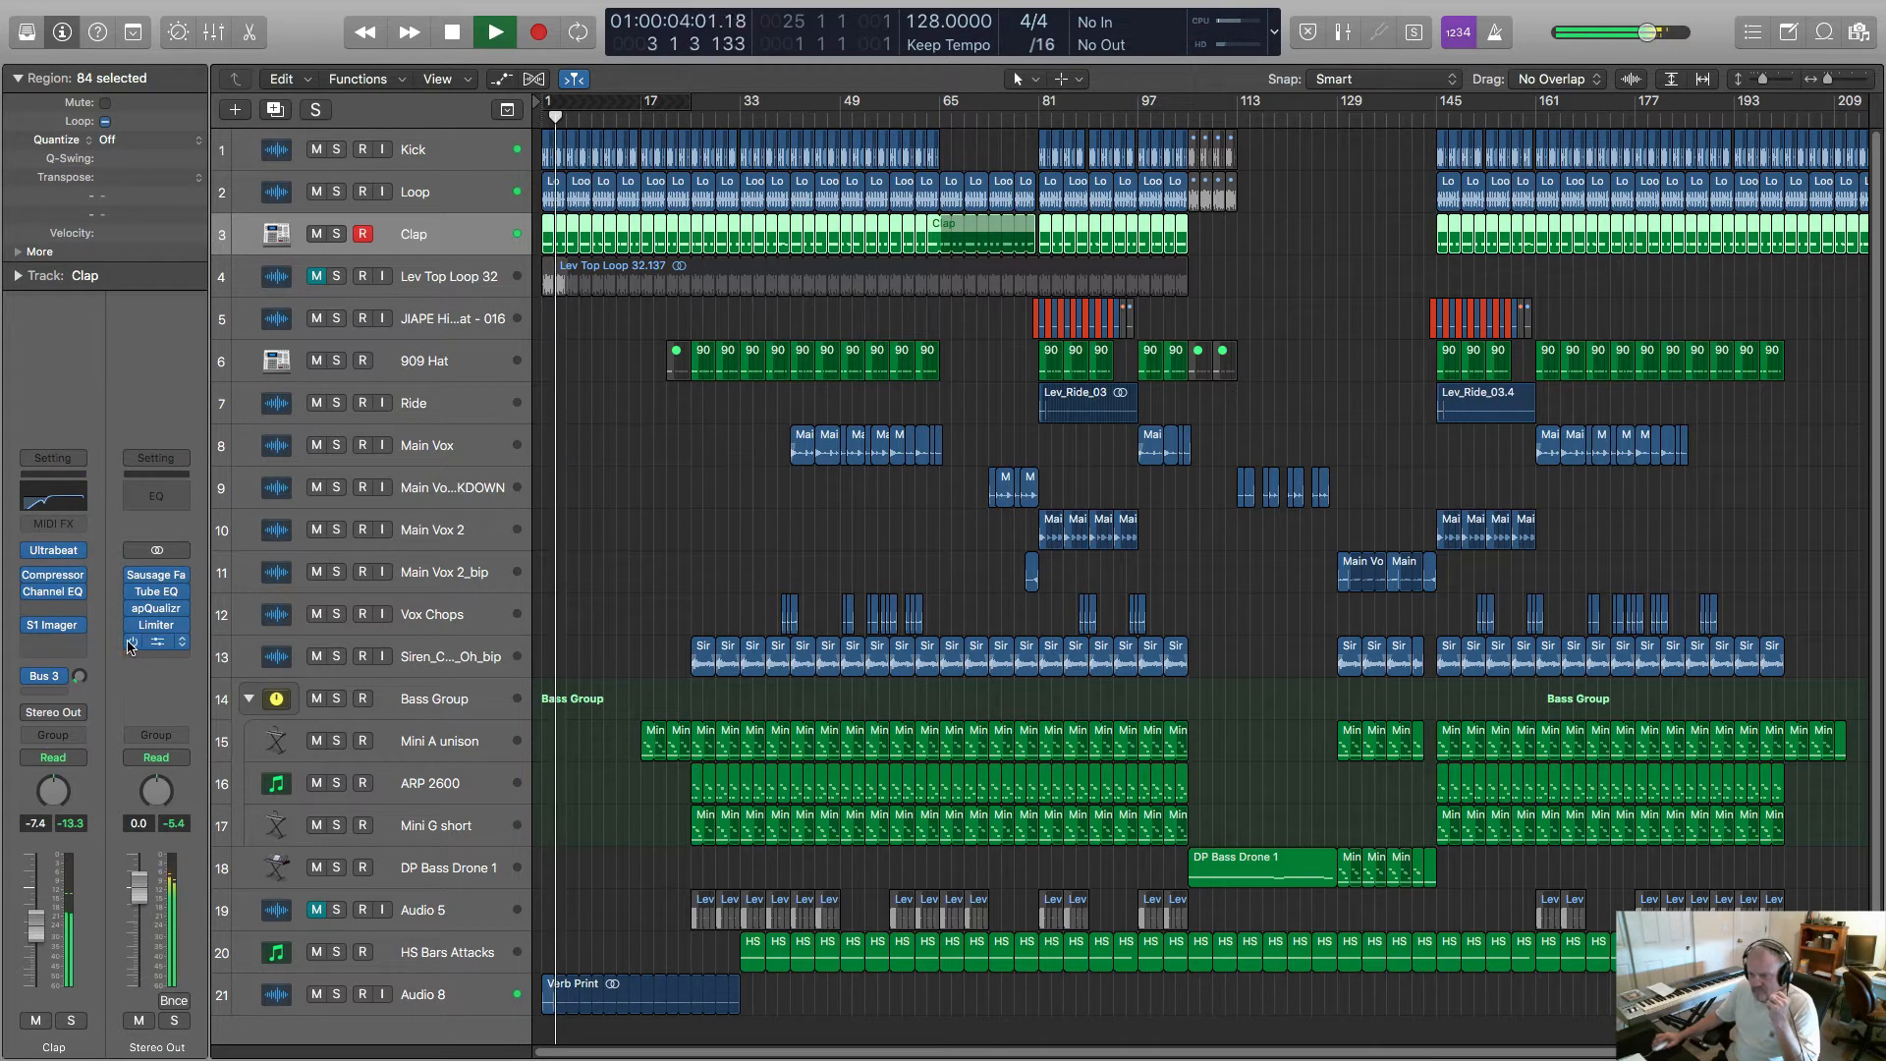
left_click(131, 642)
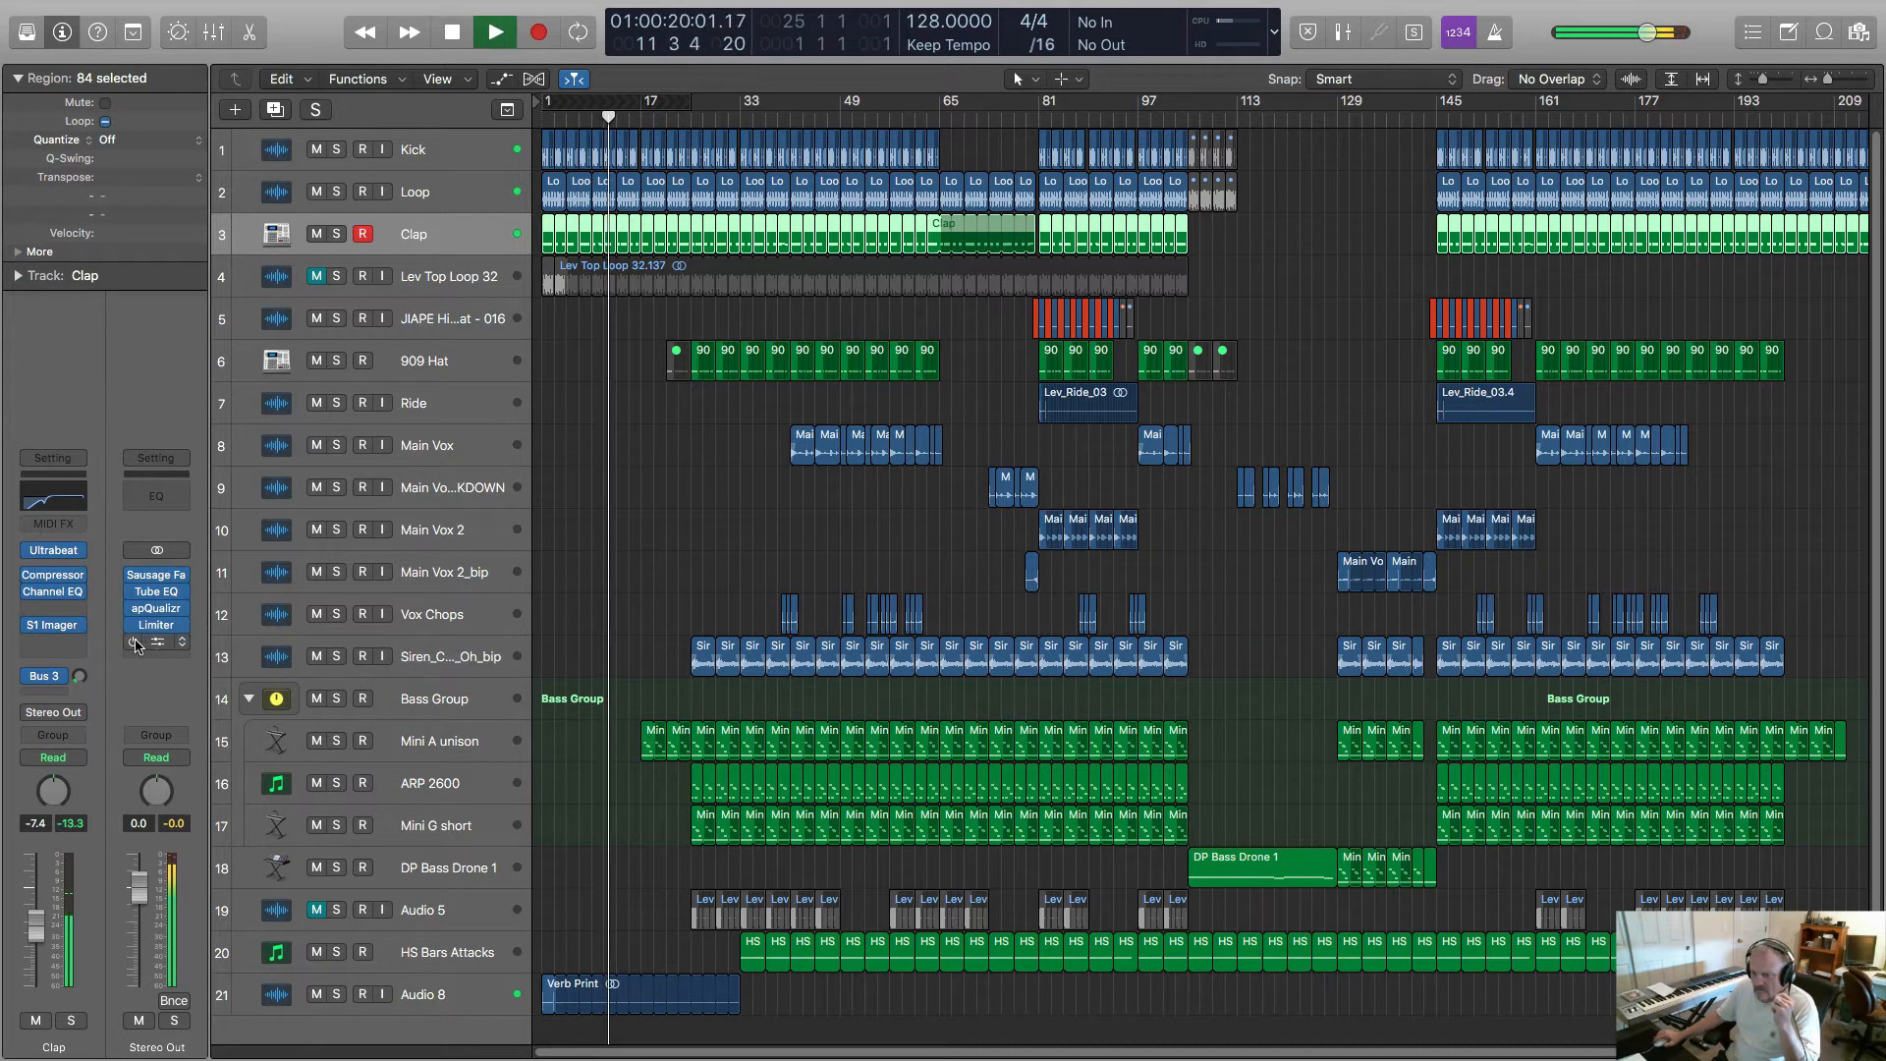
mouse_move(135, 645)
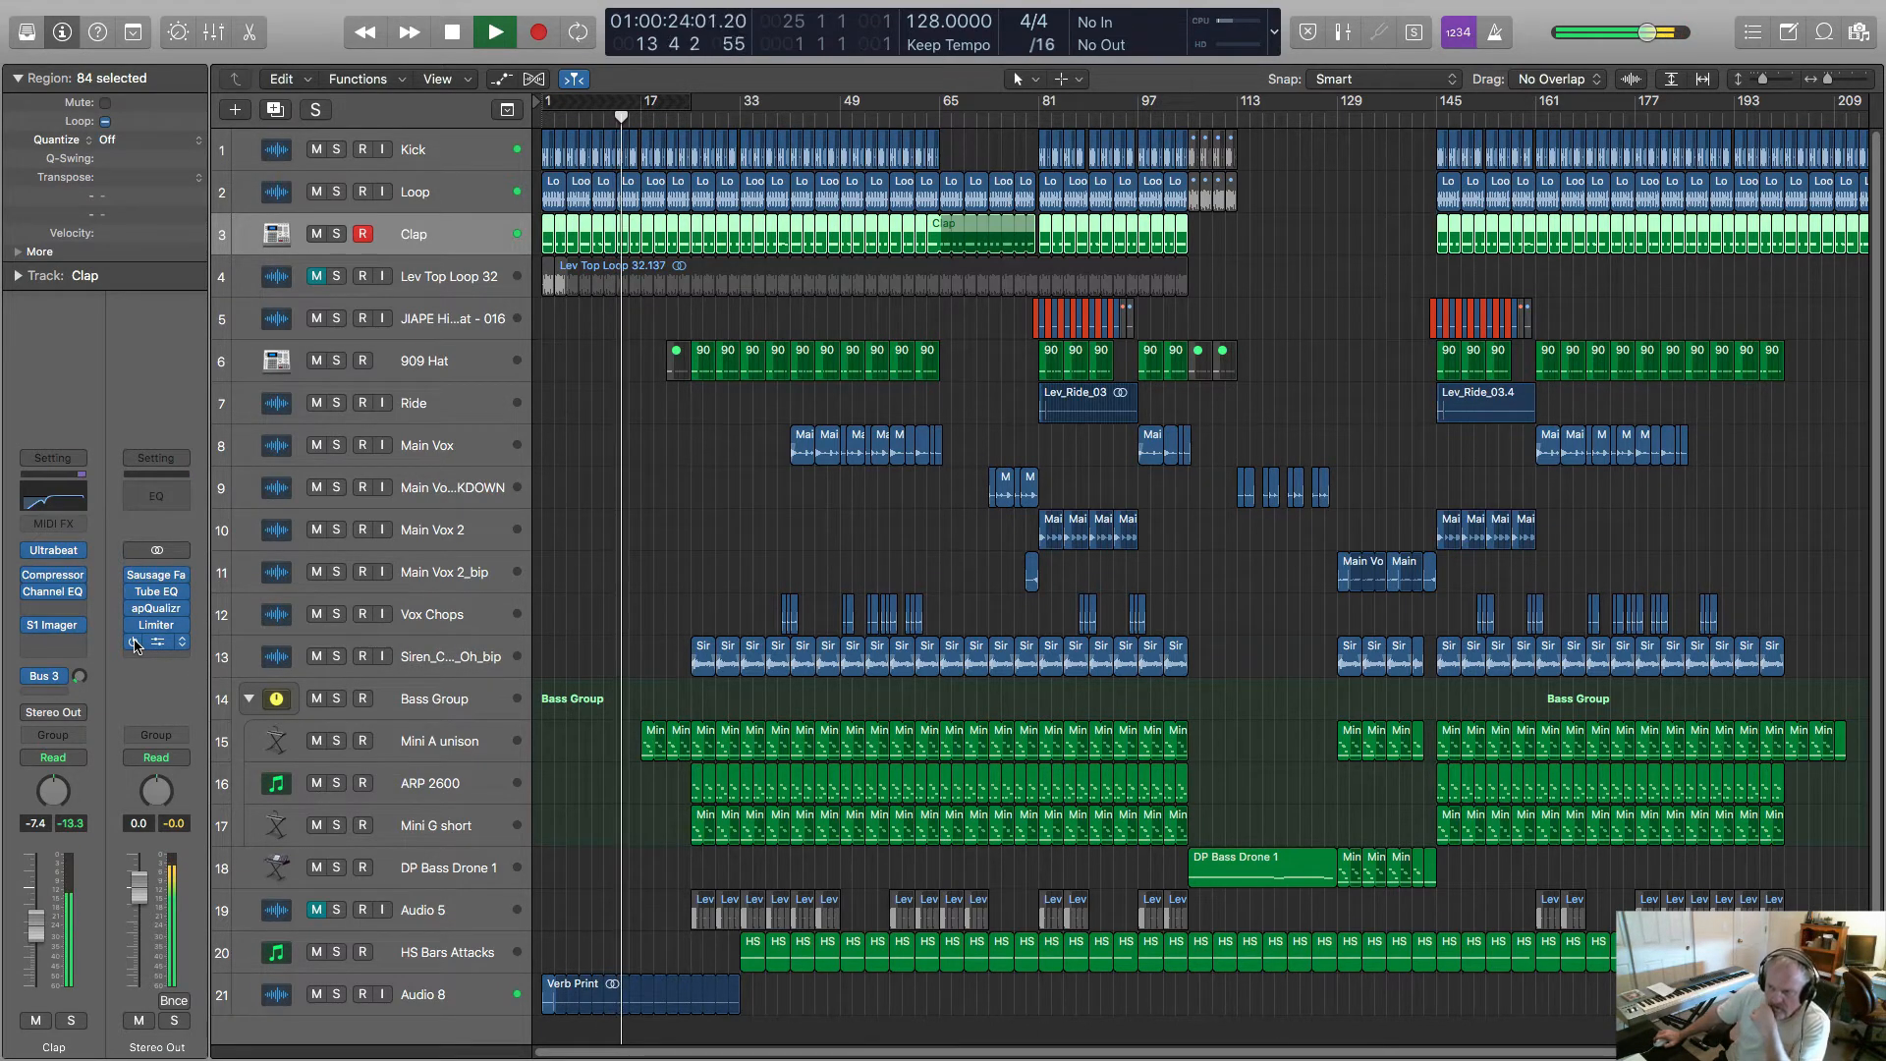
- Compare the drum layers during playback by alternating mutes between the Loop and Clap pair and Lev Top Loop 32 twice, ending on the pair
left_click(315, 233)
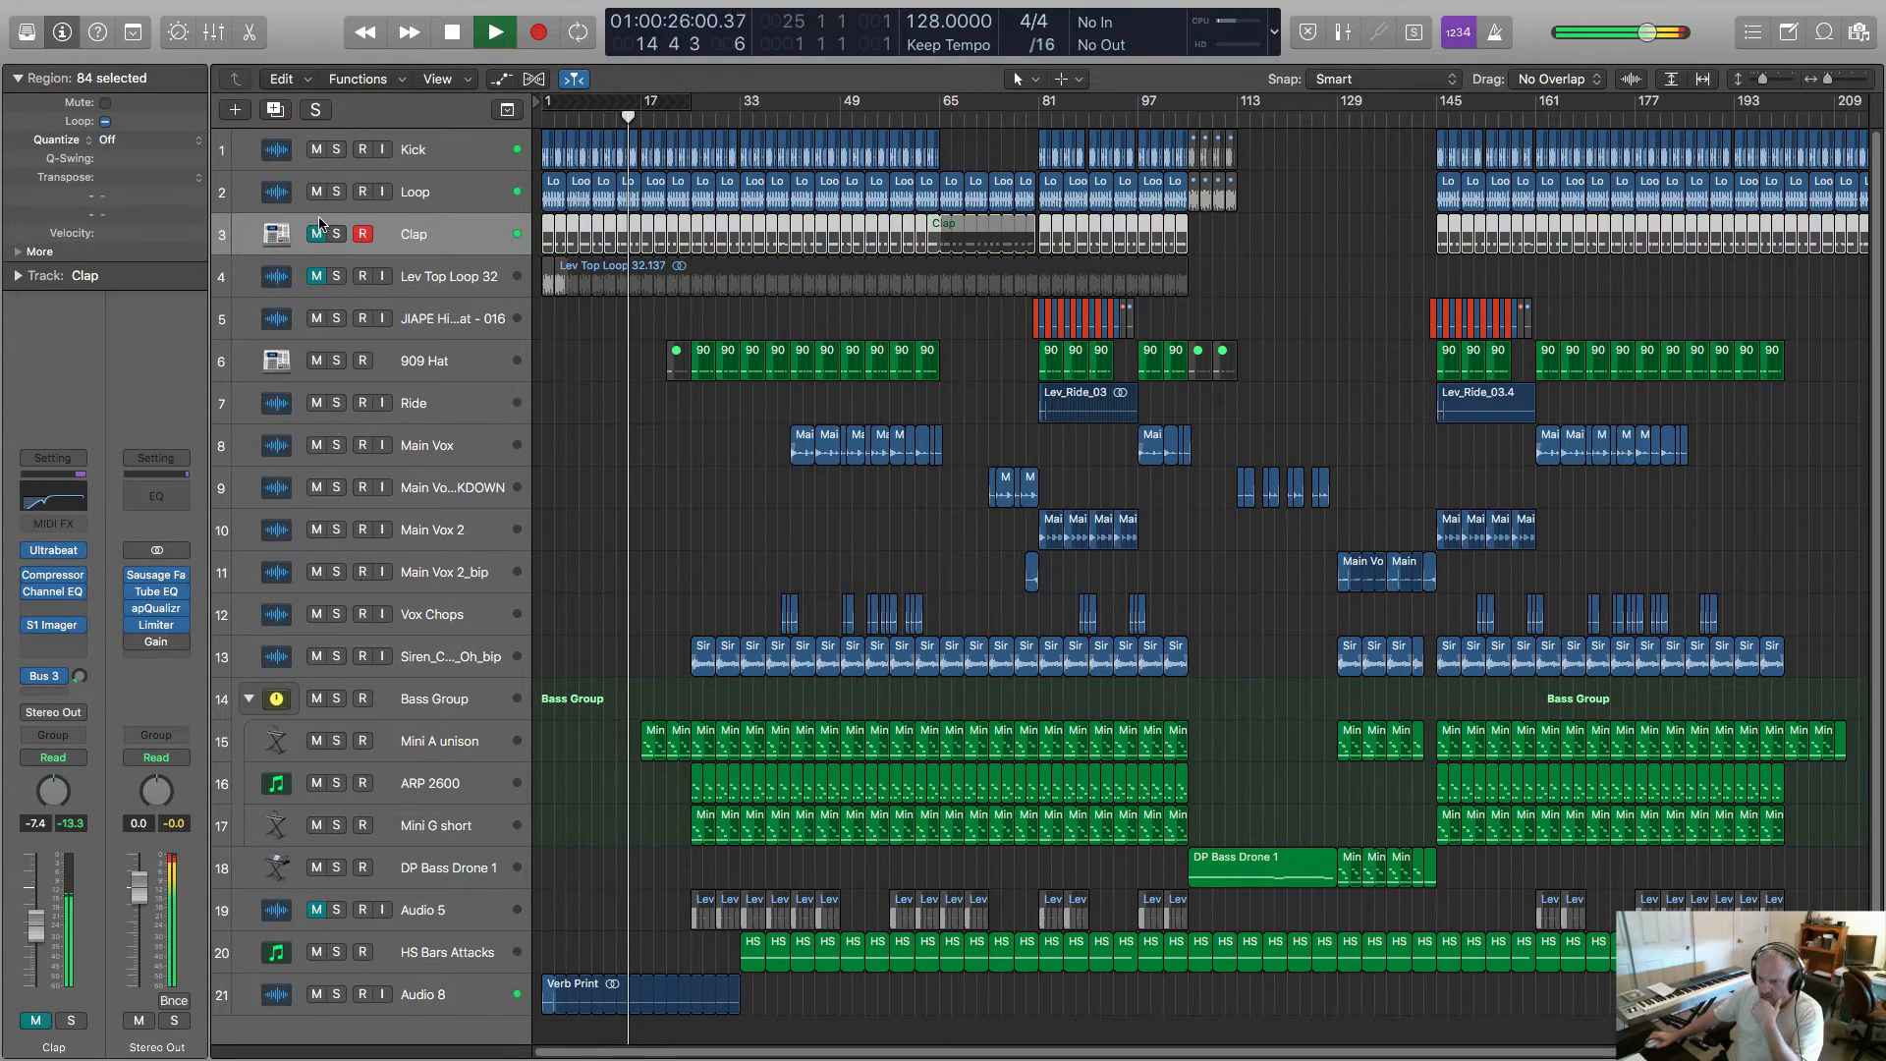
left_click(316, 192)
left_click(315, 276)
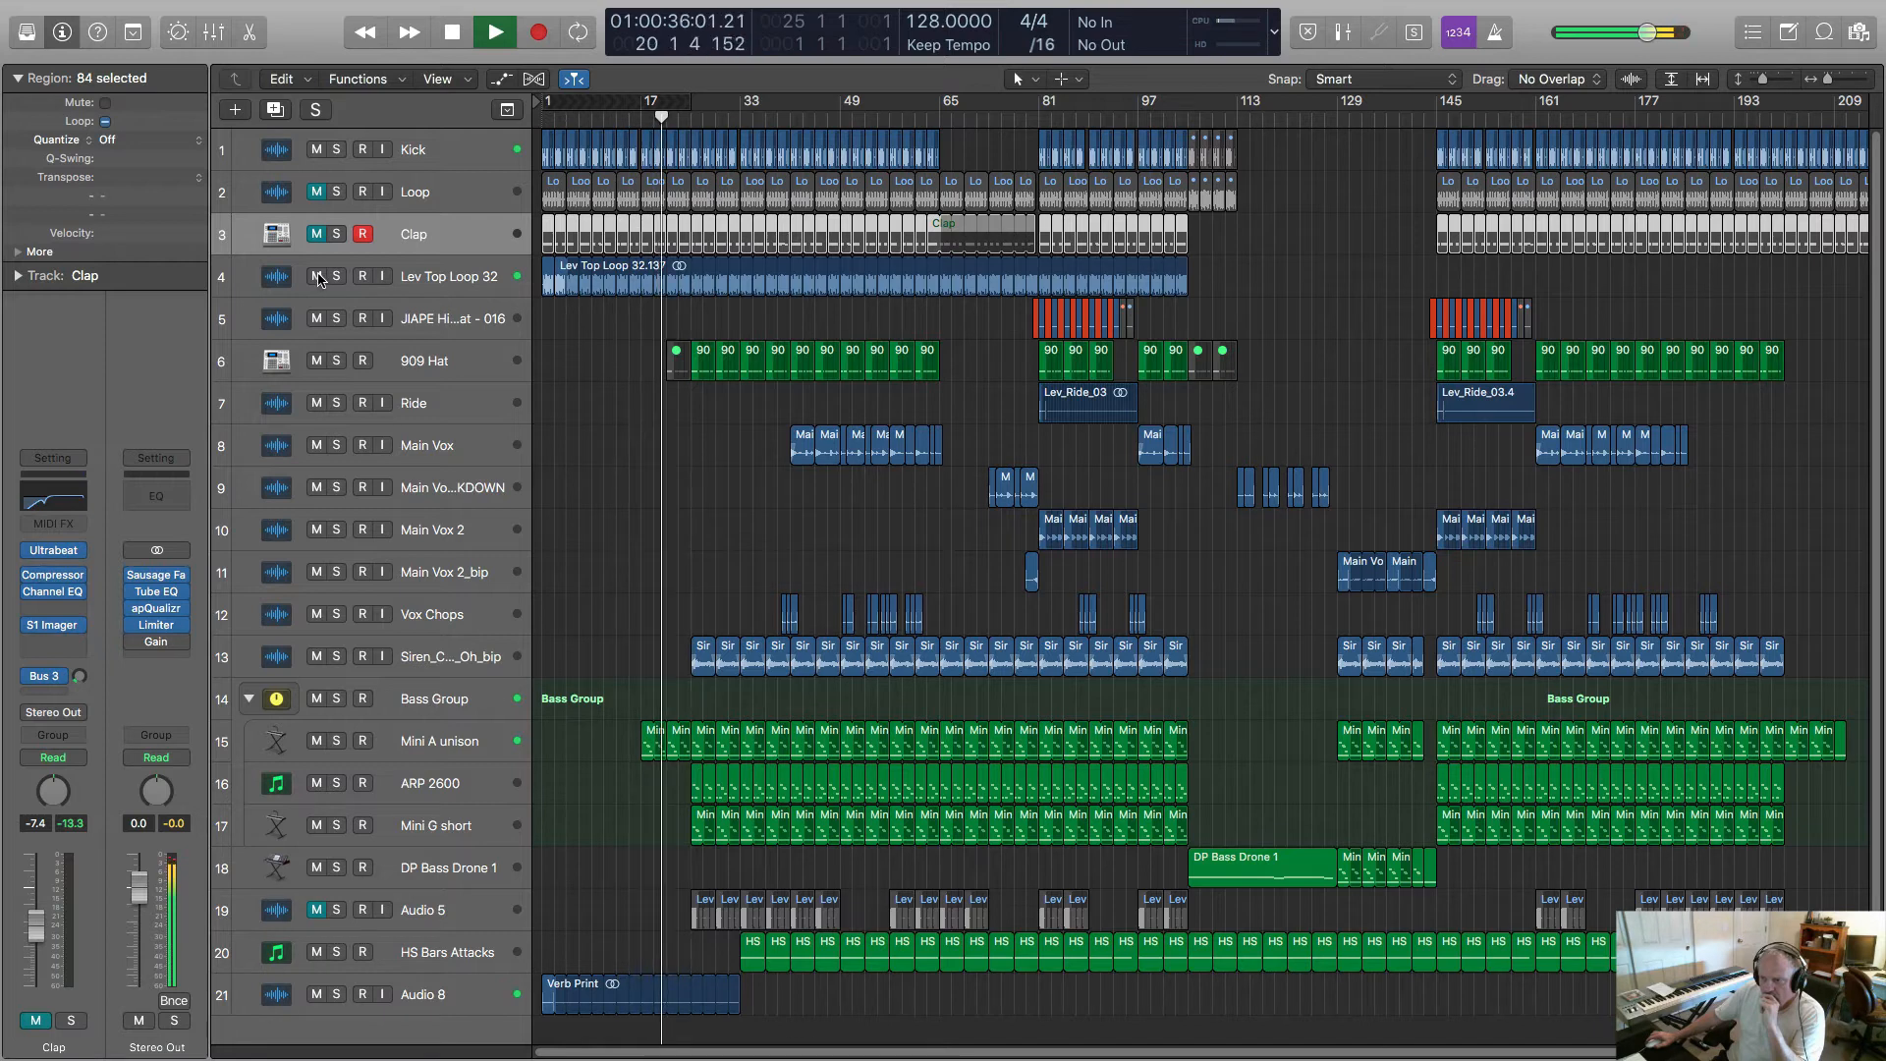
left_click(317, 276)
left_click(317, 192)
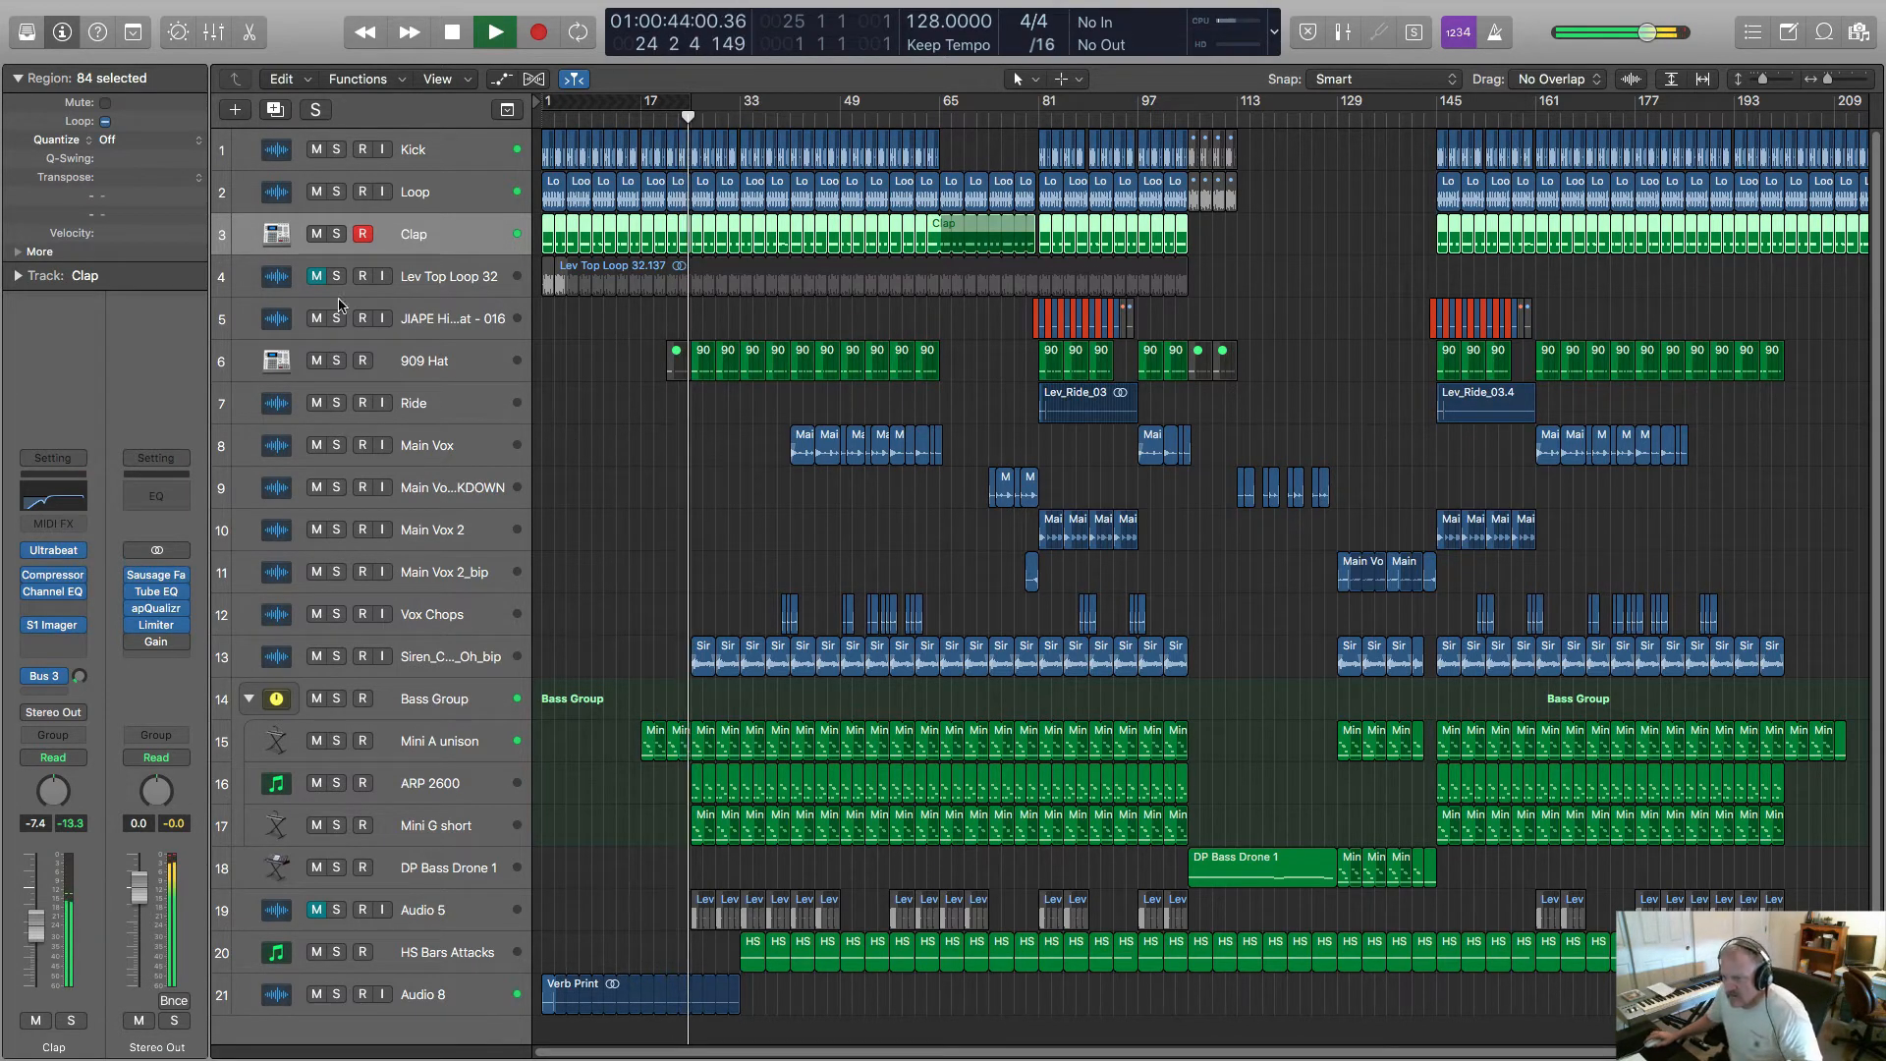
left_click(317, 233)
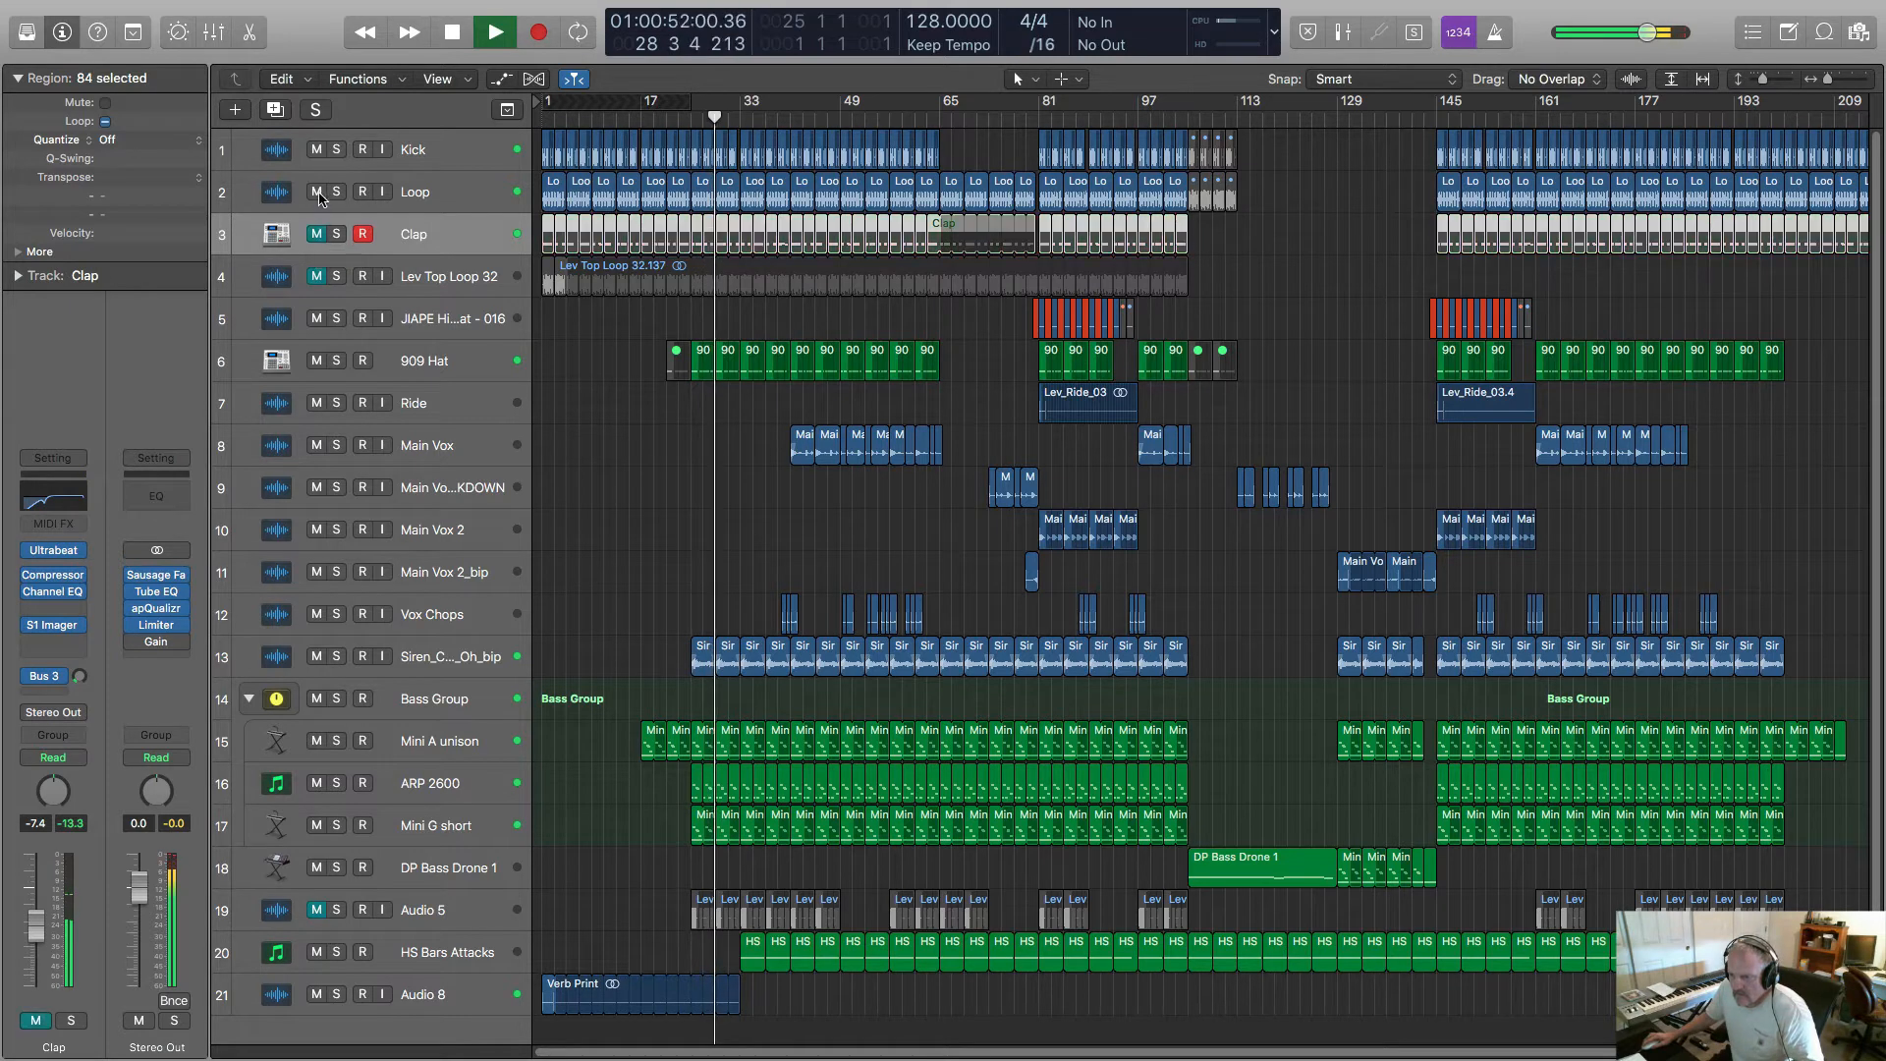
left_click(316, 192)
left_click(317, 277)
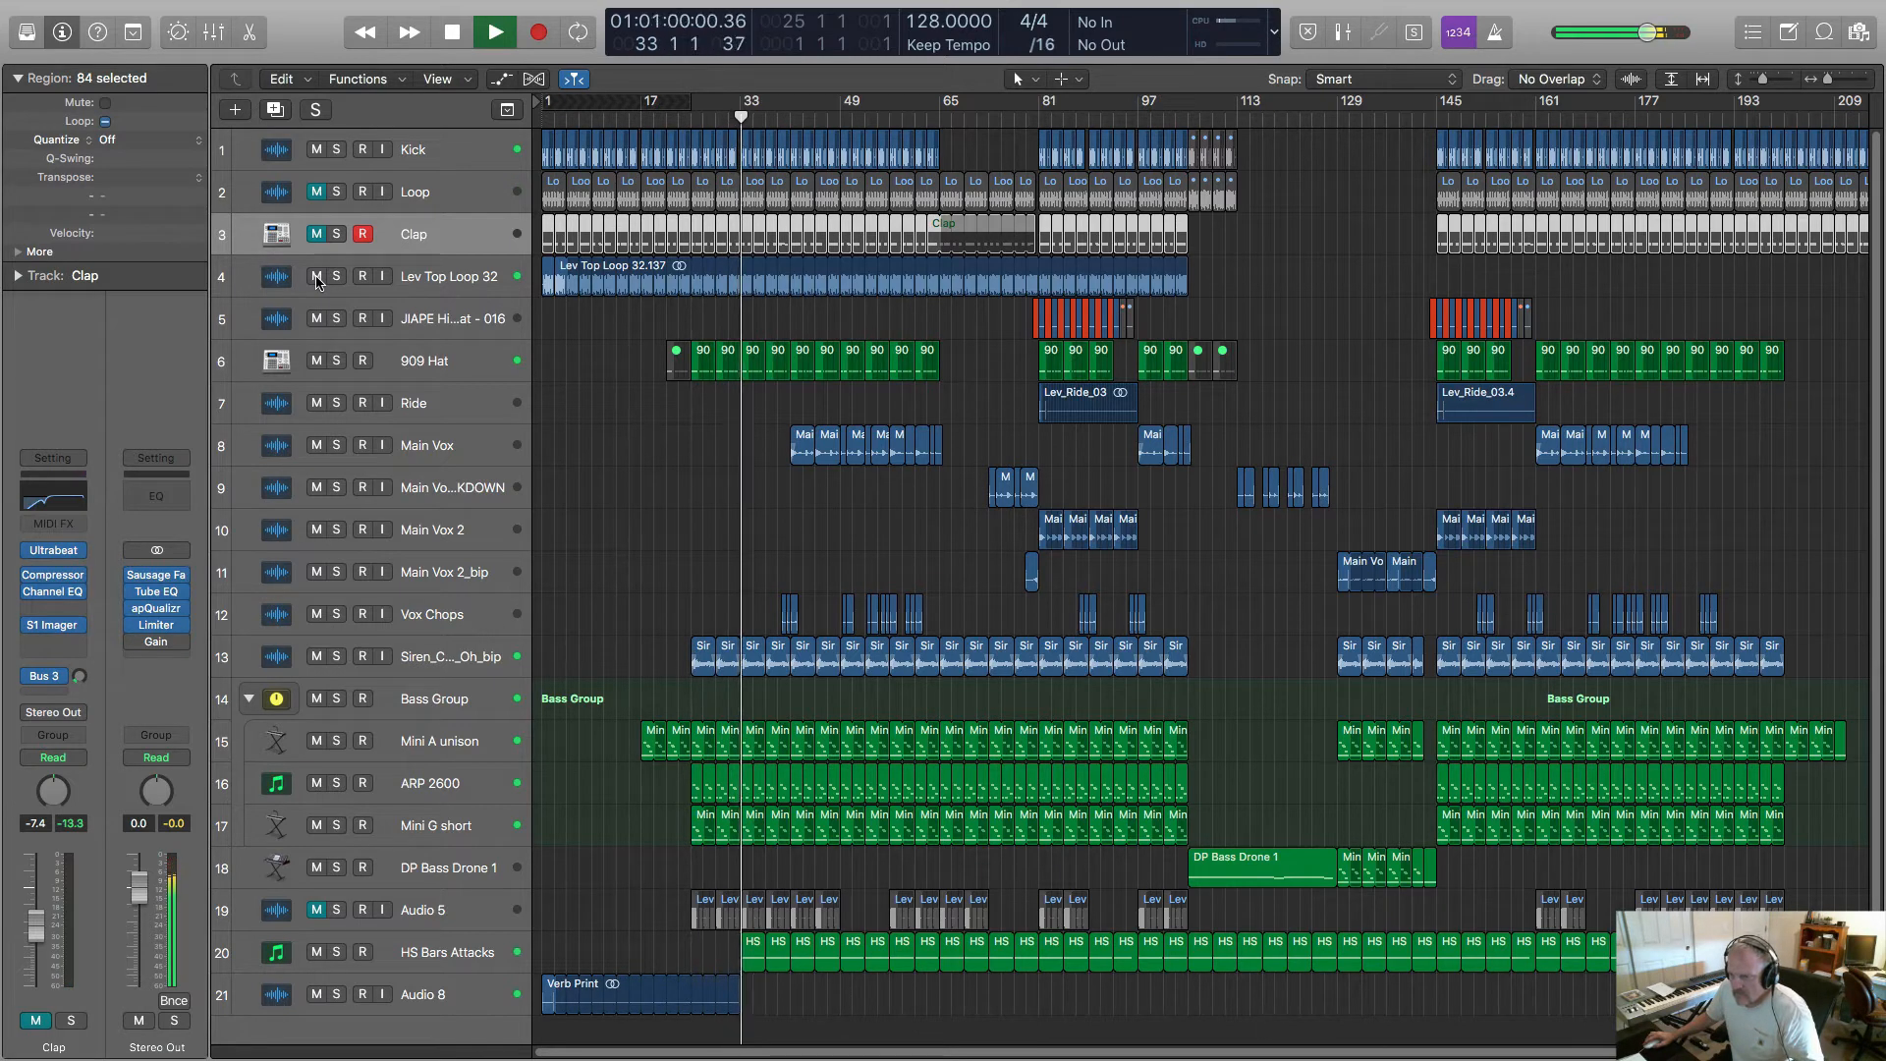
left_click(316, 278)
left_click(316, 234)
left_click(317, 191)
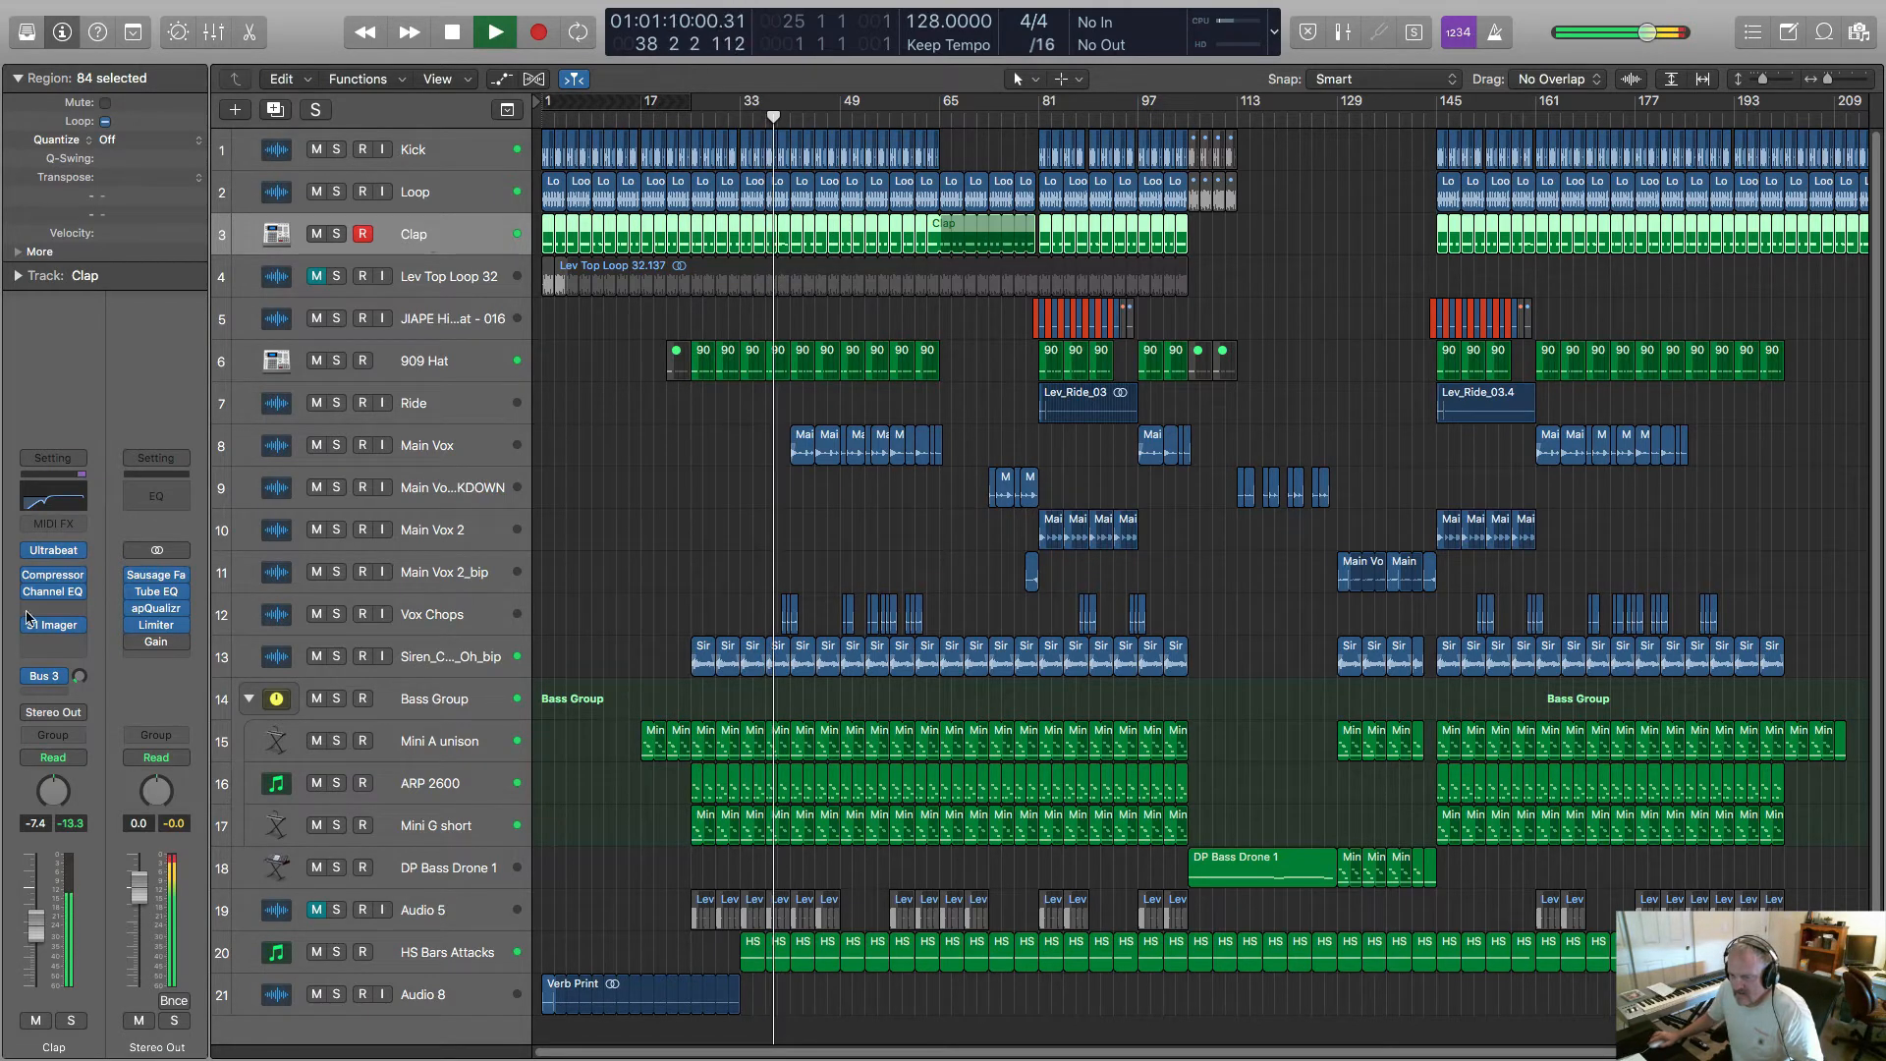
mouse_move(29, 633)
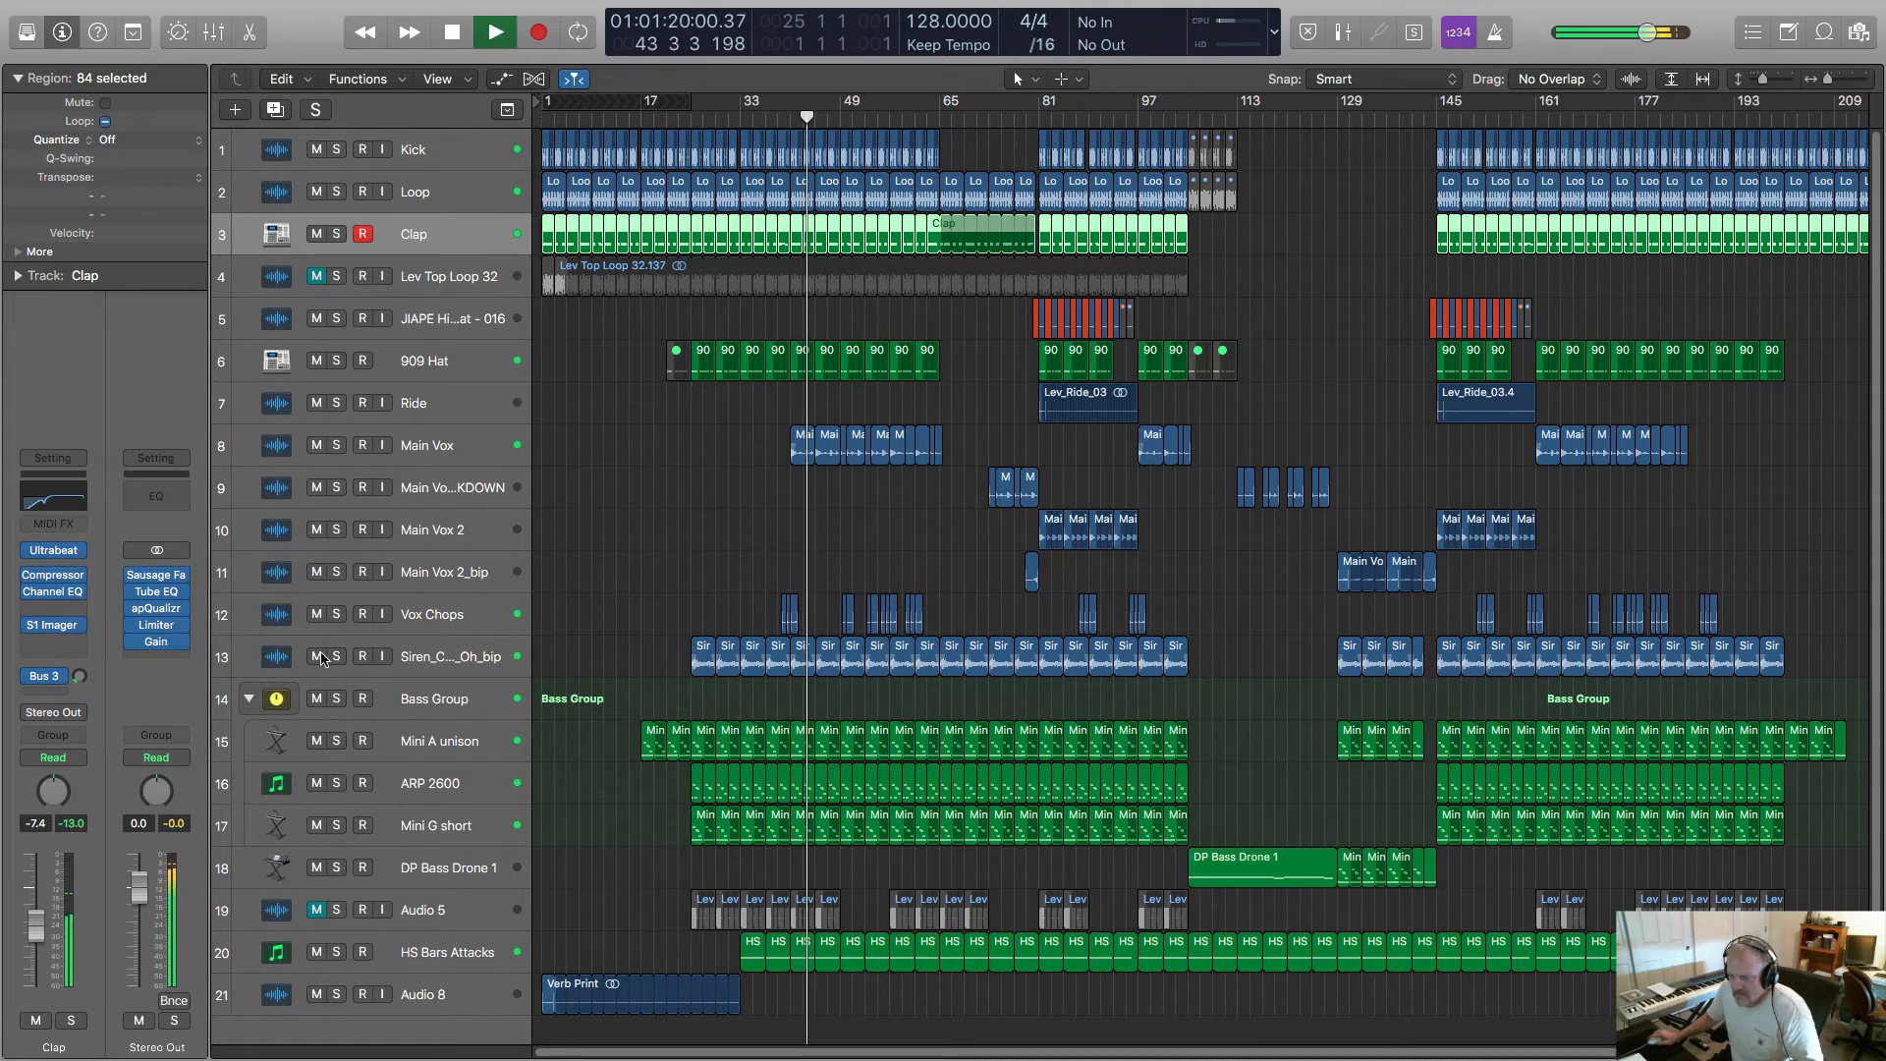
- Mute Clap and Loop, unmute Lev Top Loop 32 to hear it in the mix, and stop playback
left_click(315, 234)
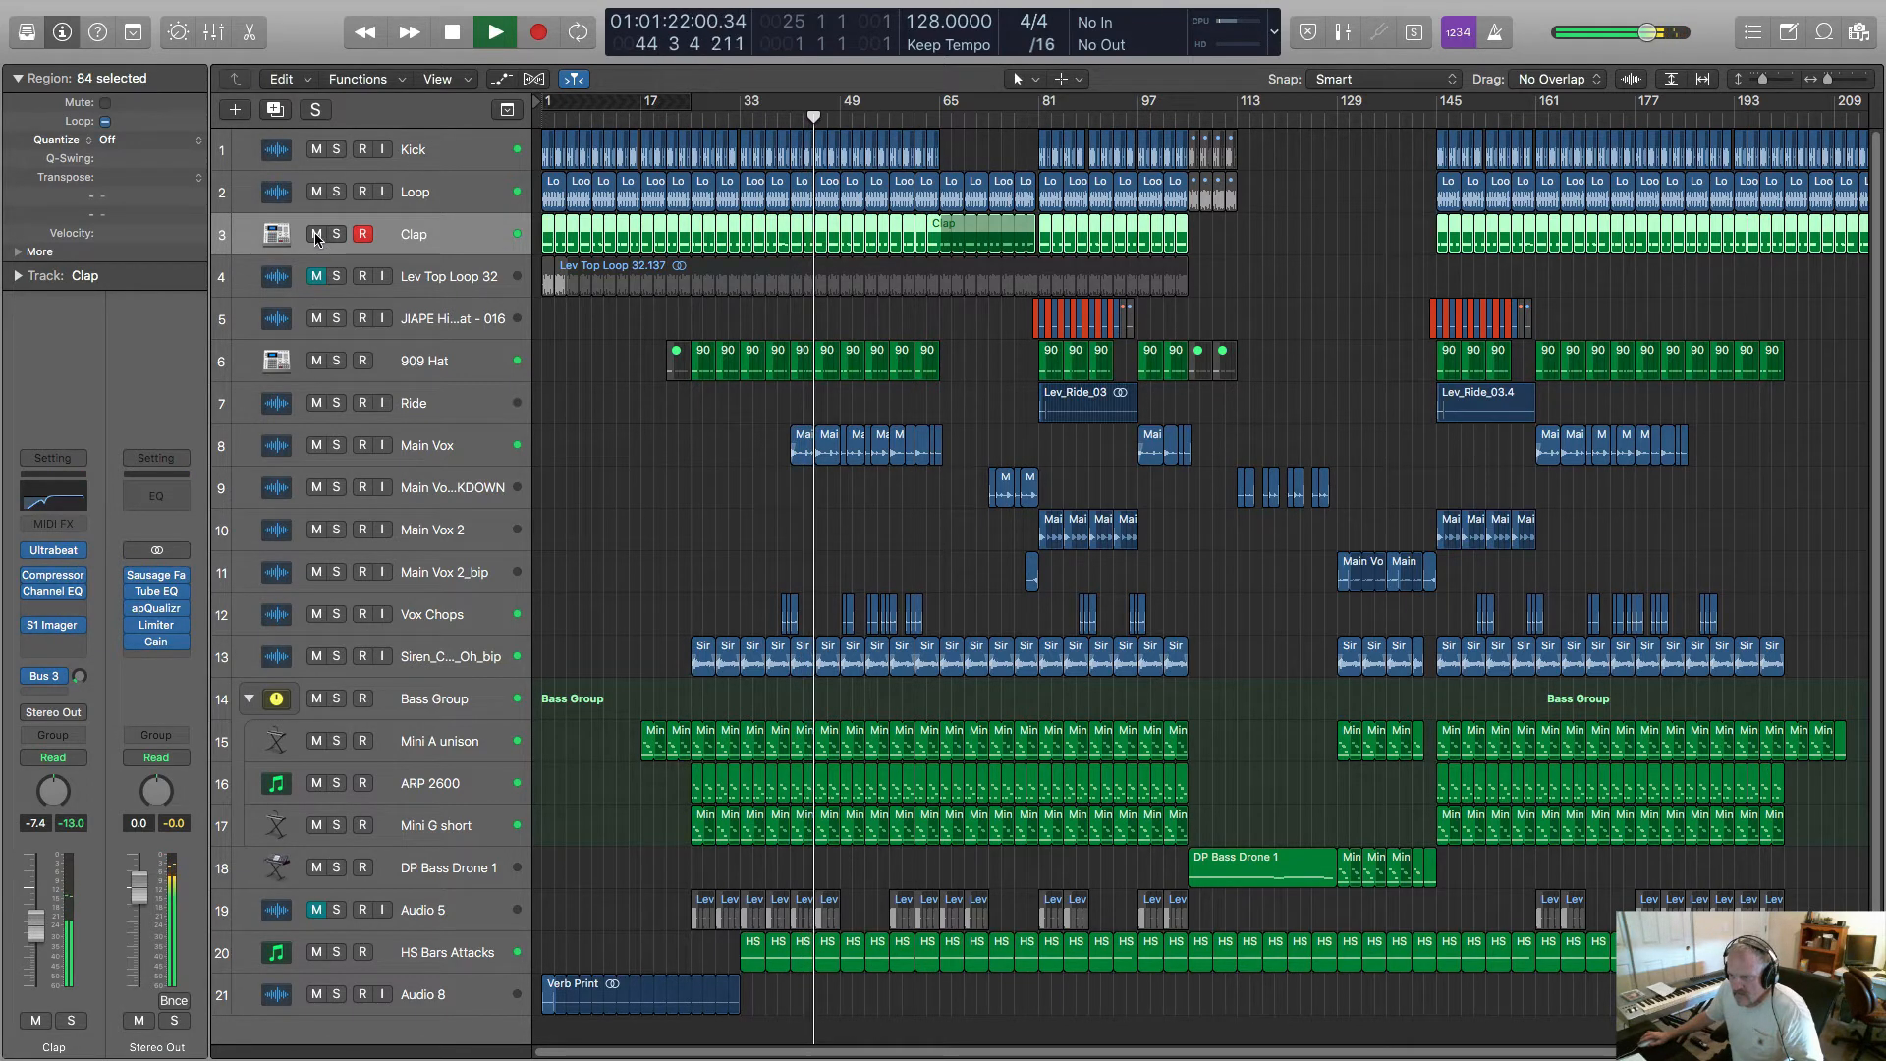
left_click(315, 192)
left_click(315, 278)
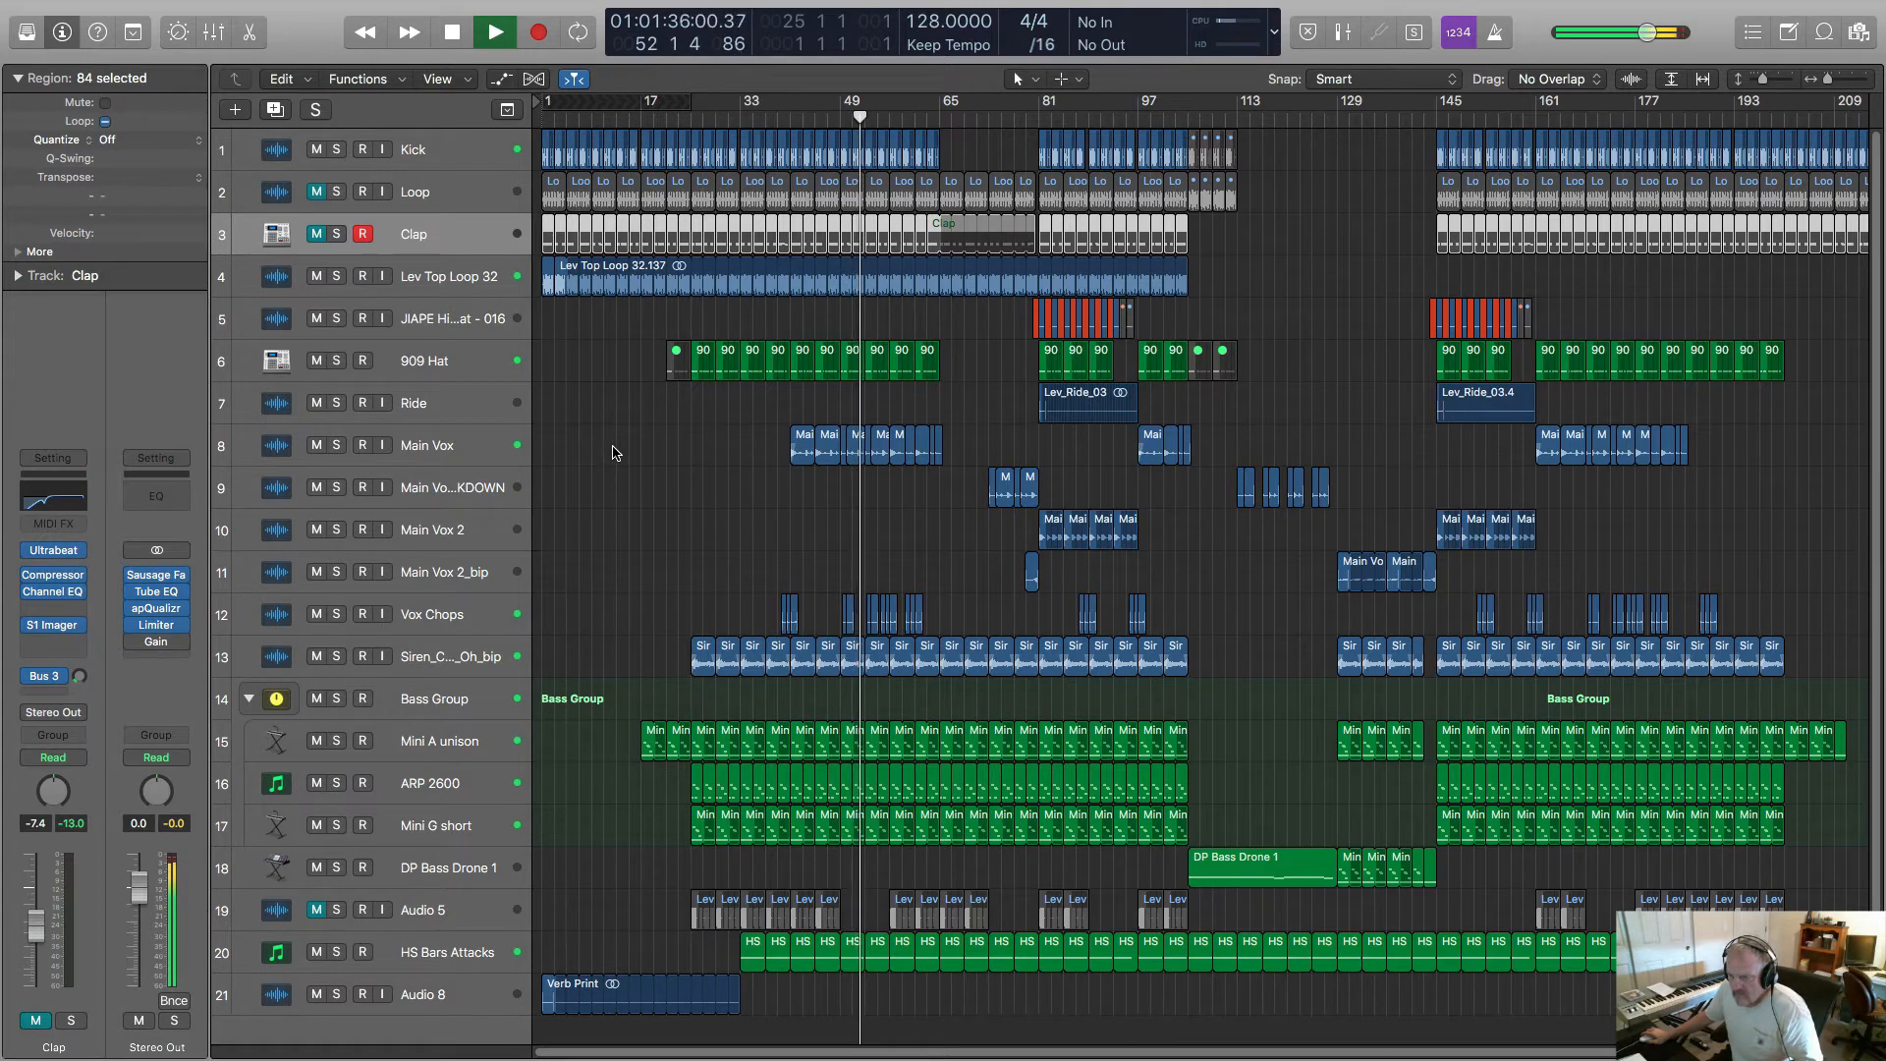
key("space")
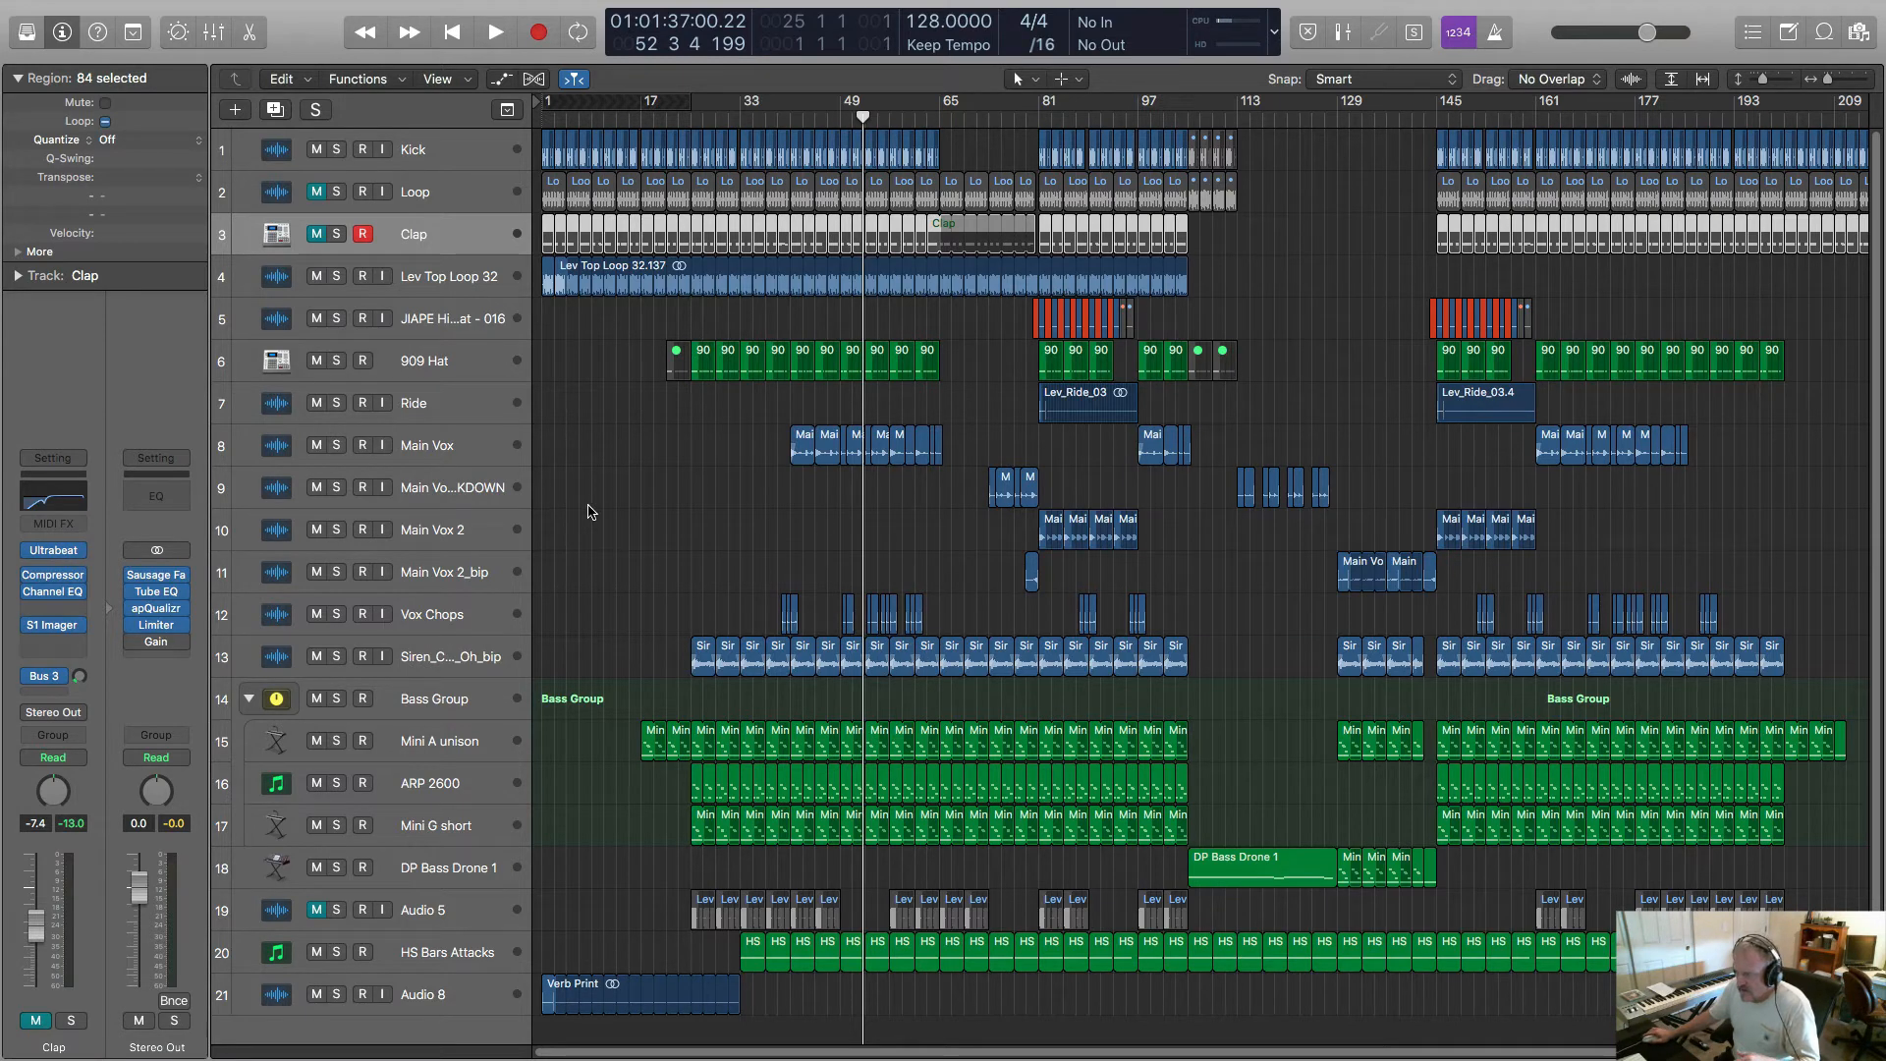
- Select the first Lev Top Loop 32 region and examine its waveform closely against the Loop hits and Clap notes in bar 1
scroll(587, 493, "right", 3)
scroll(587, 493, "right", 5)
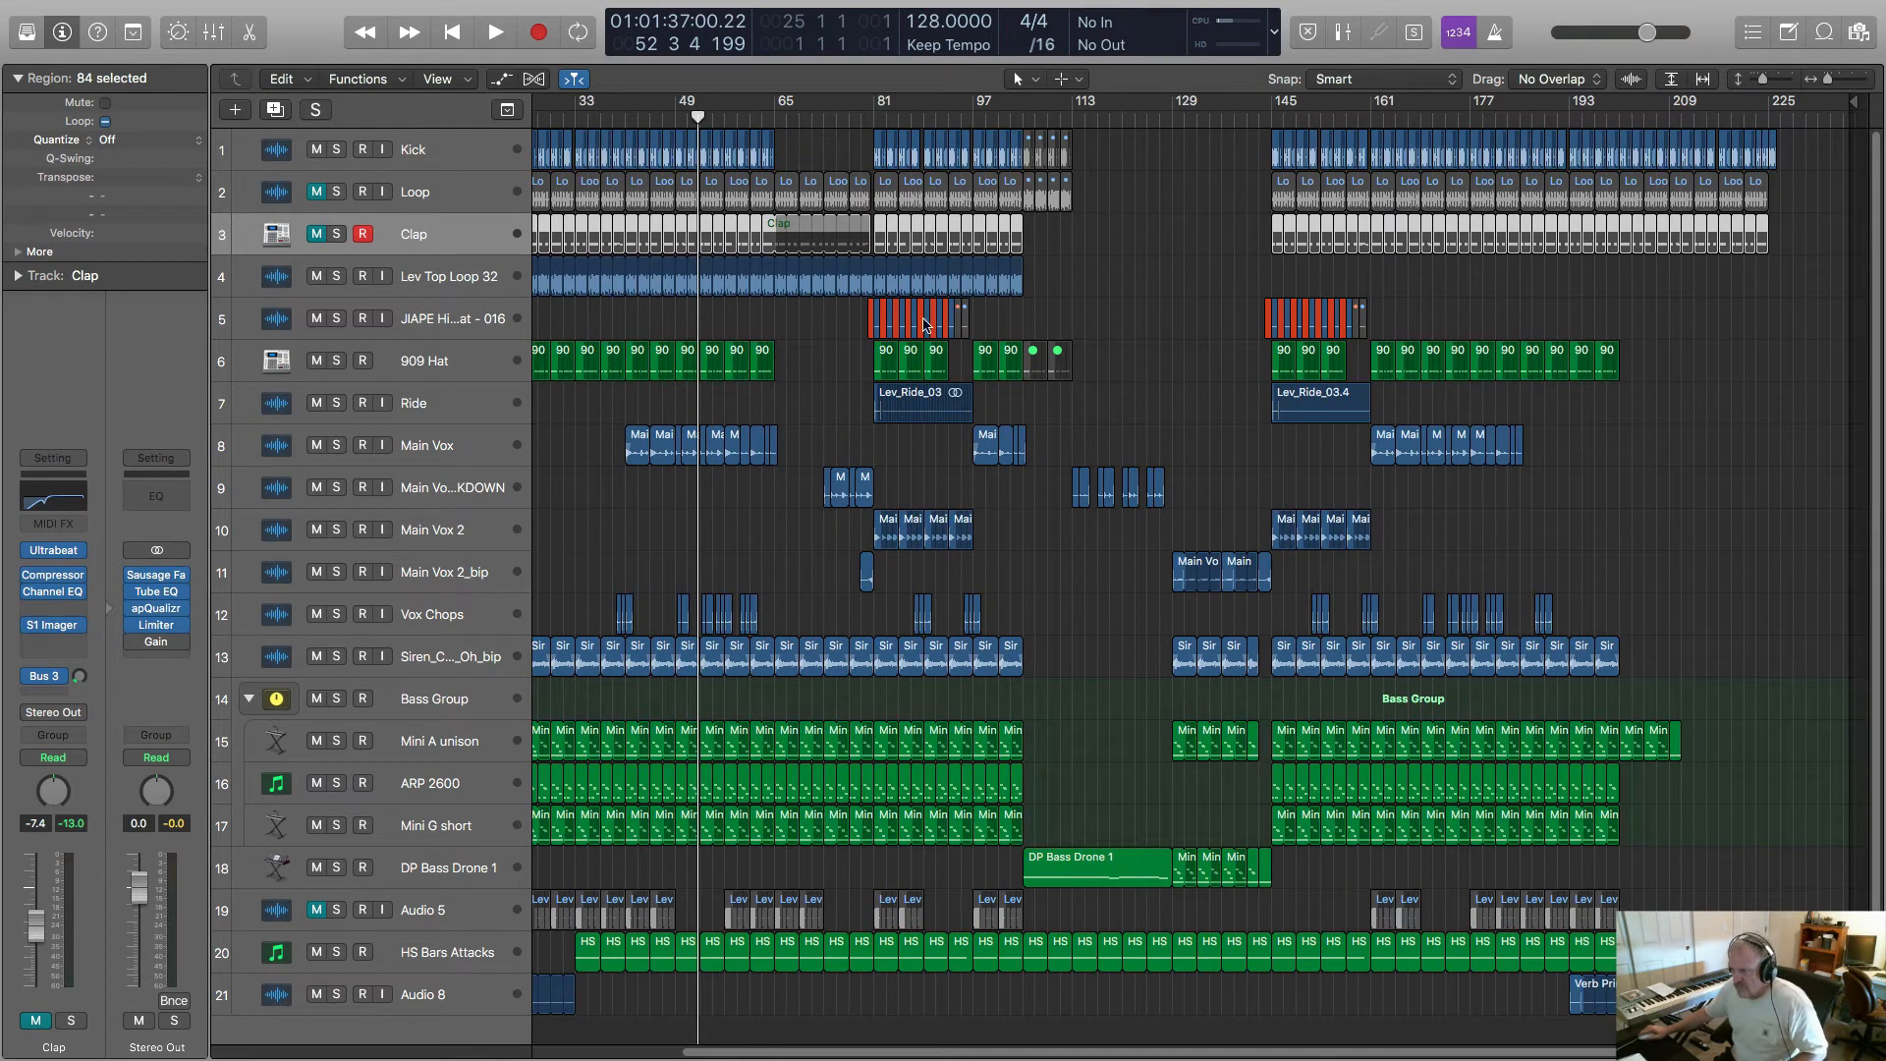
scroll(877, 331, "left", 3)
scroll(877, 331, "right", 2)
scroll(877, 331, "left", 5)
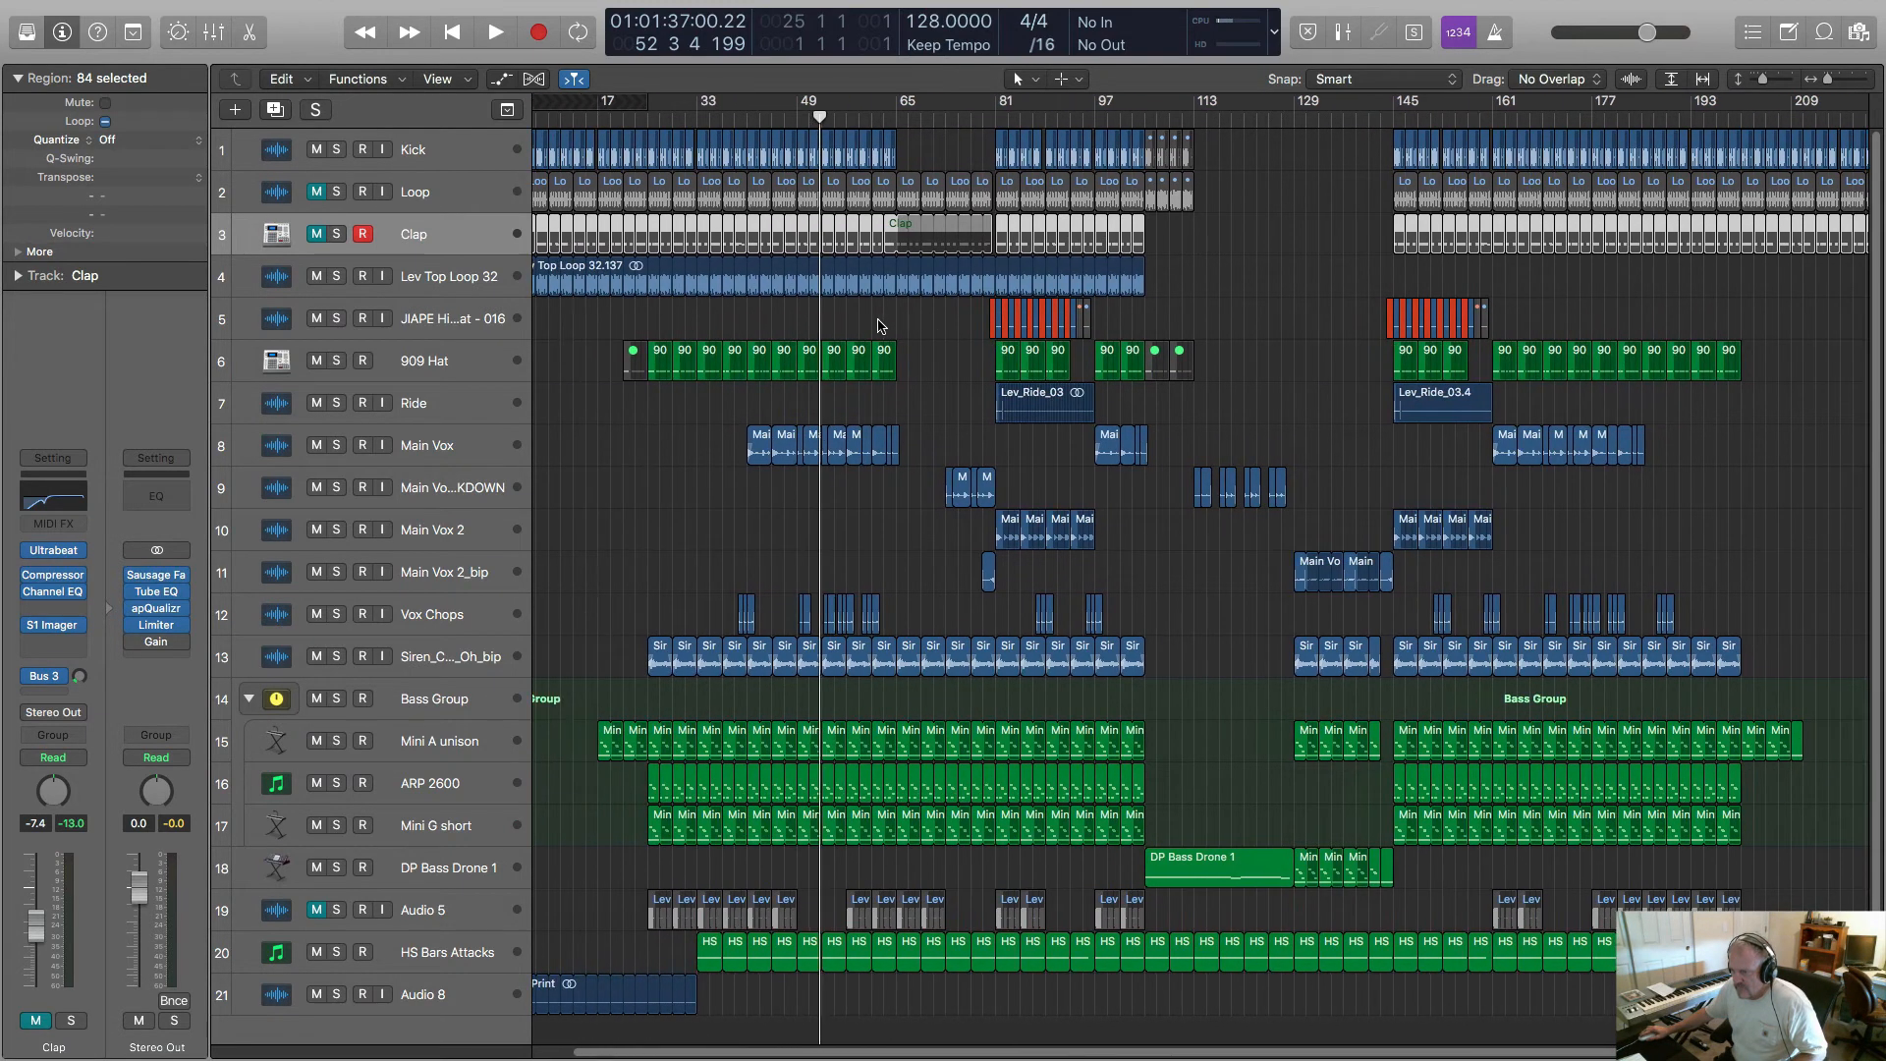
left_click(545, 285)
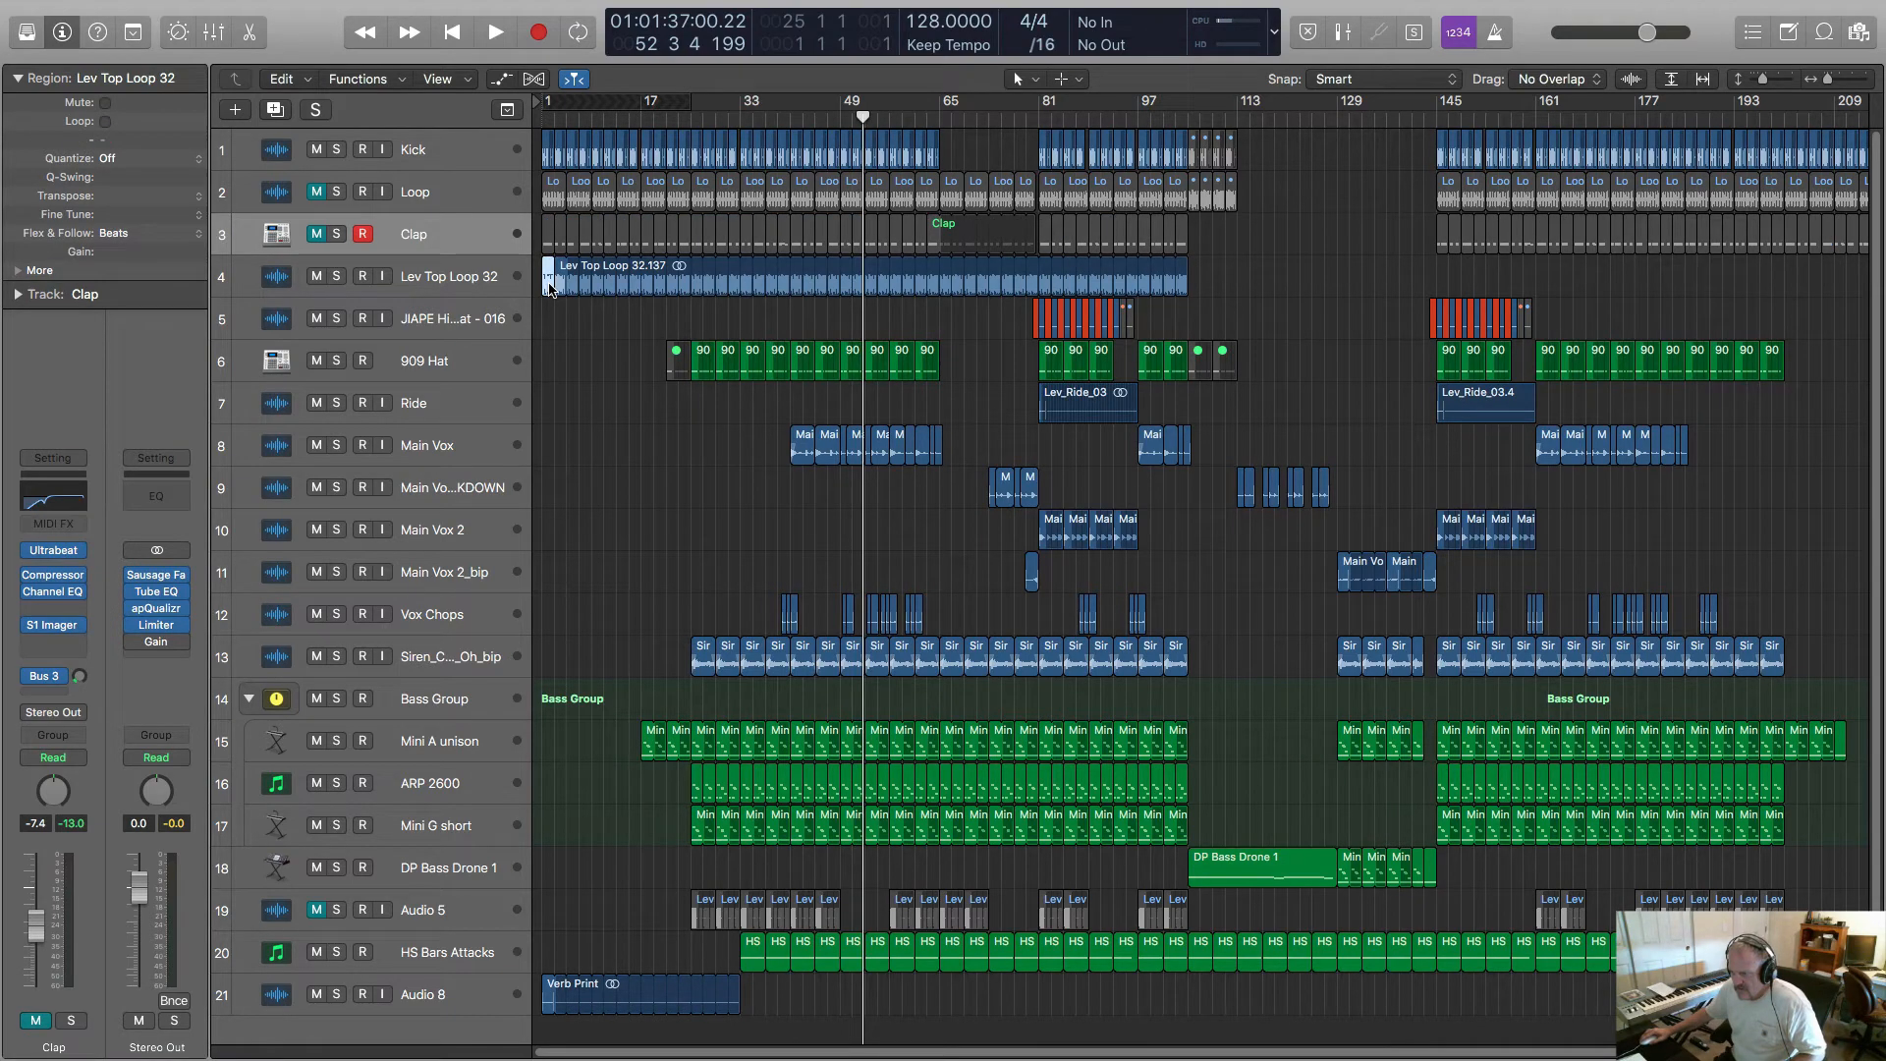
key("z")
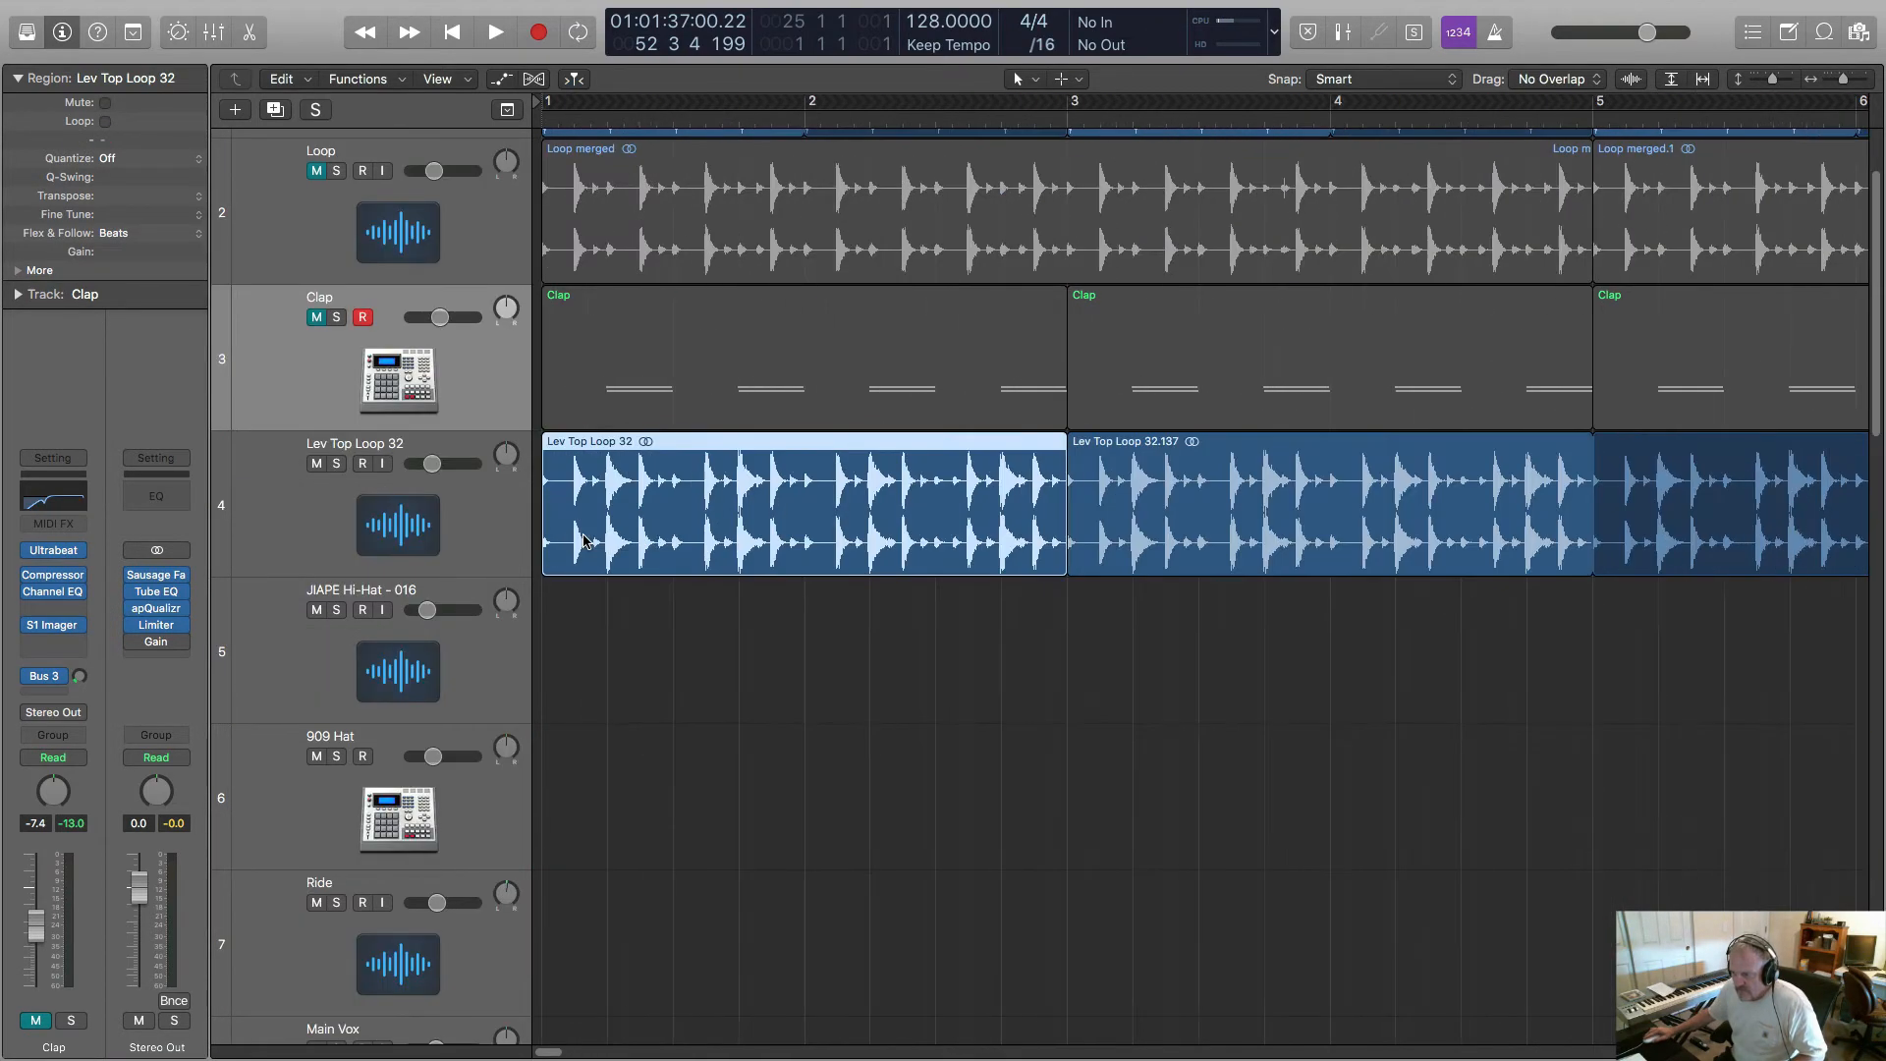
key("super+Right")
key("super+Right")
key("super+Right")
key("super+Right")
key("super+Right")
key("super+Right")
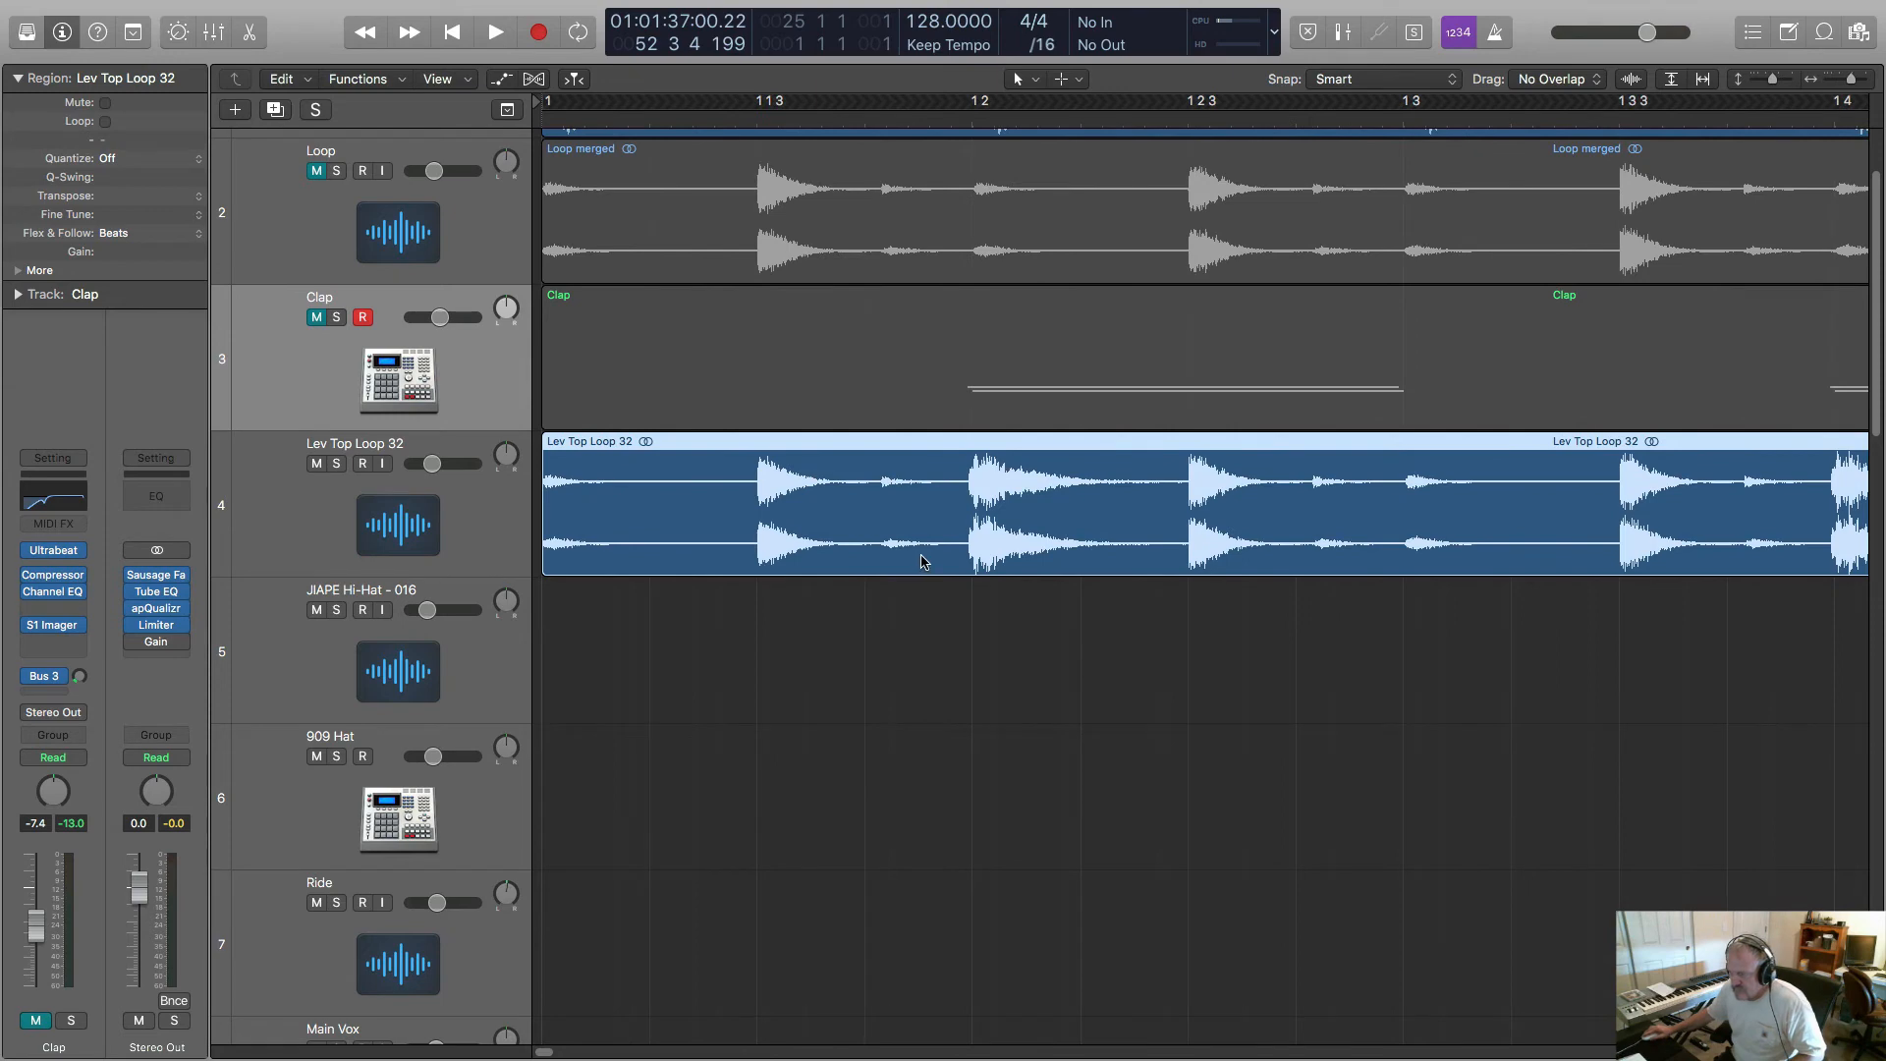
scroll(923, 562, "right", 1)
scroll(924, 590, "left", 1)
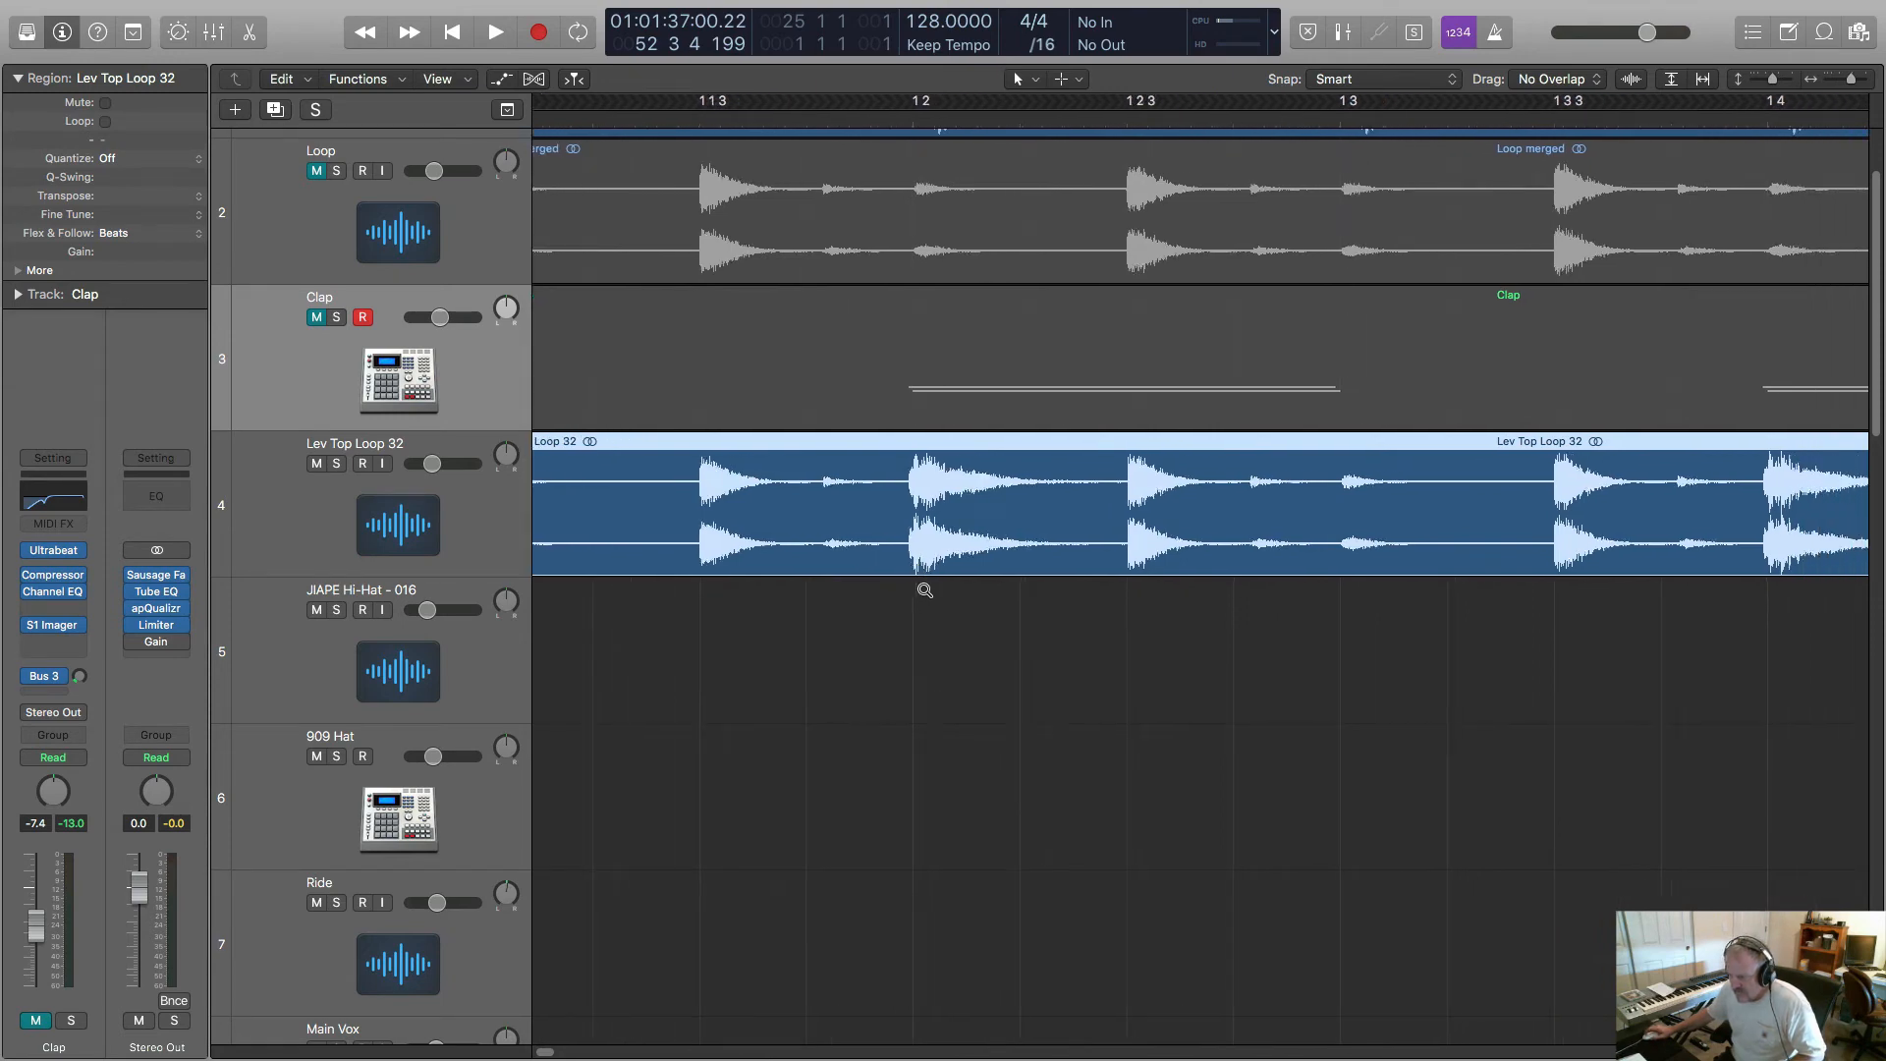
- Copy the clap hit between 1 1 4 225 and 1 2 3 1 from Lev Top Loop 32 onto the JIAPE Hi-Hat - 016 track, keeping its timing
scroll(925, 589, "up", 5)
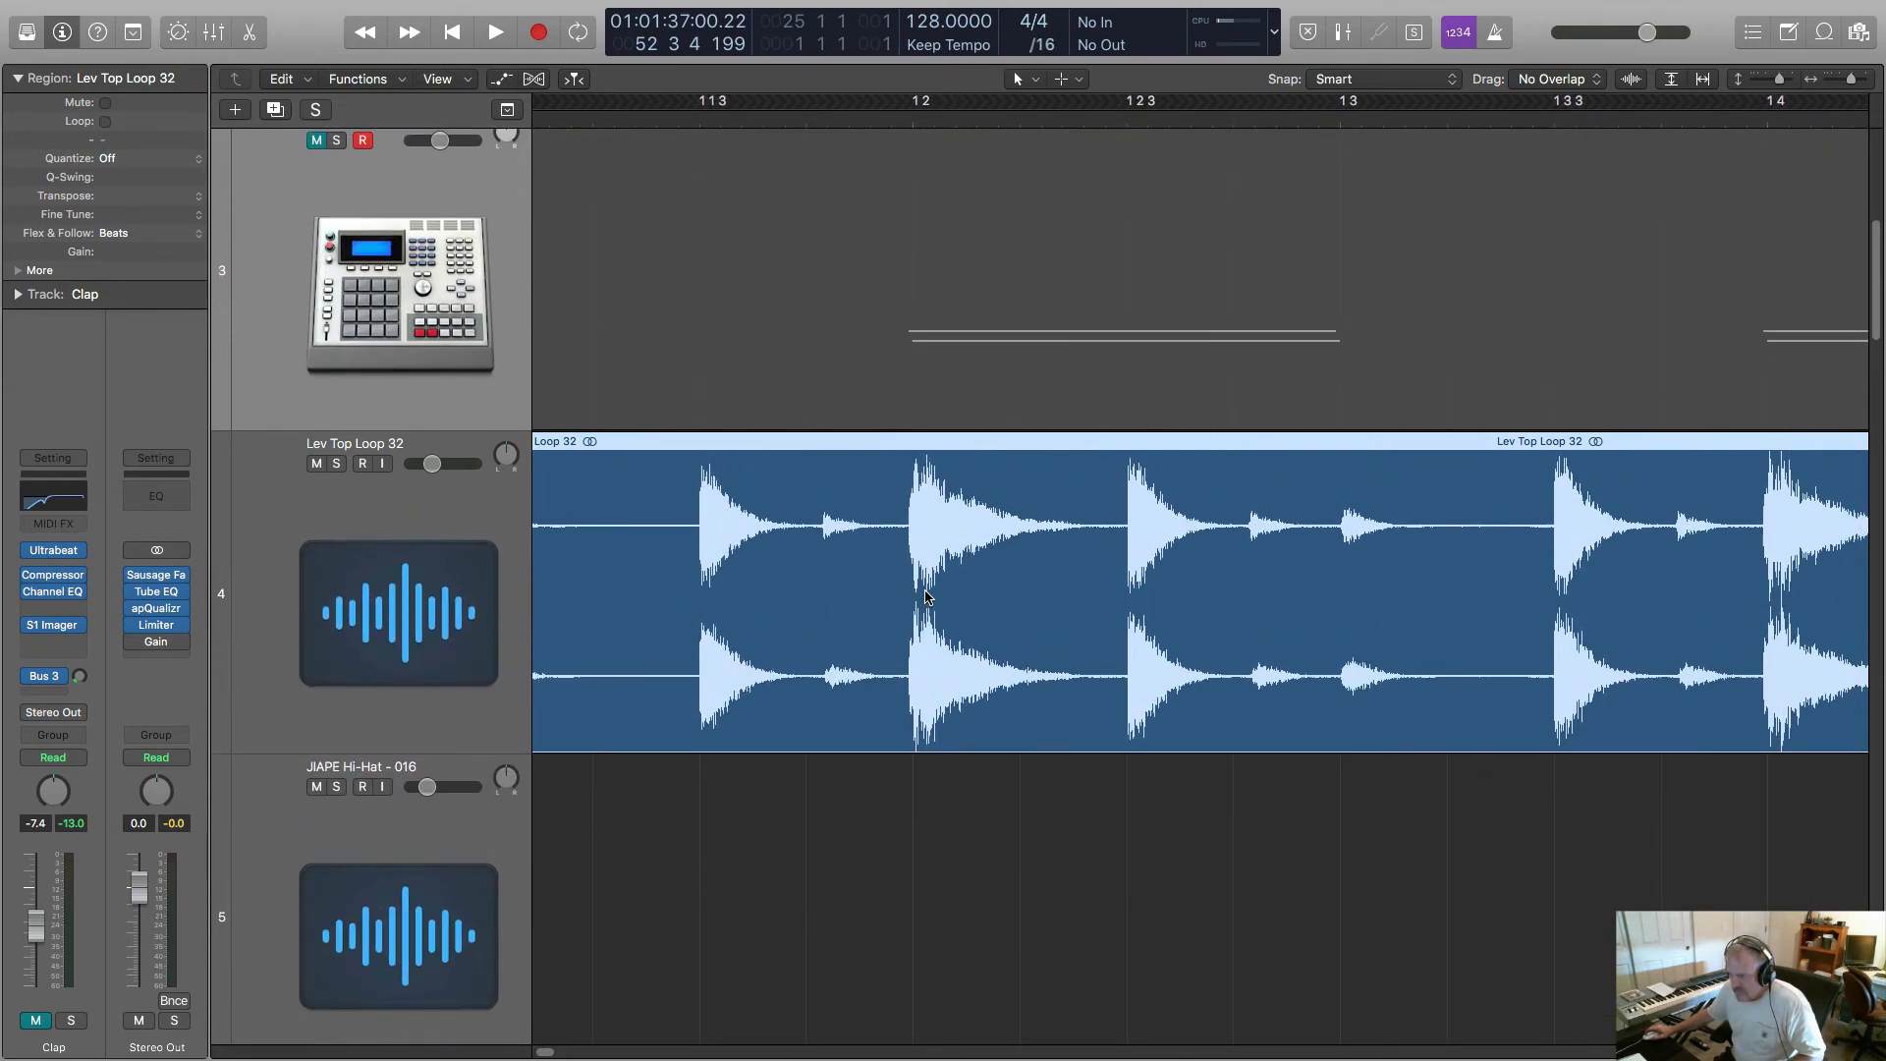
scroll(926, 594, "up", 2)
left_click(913, 116)
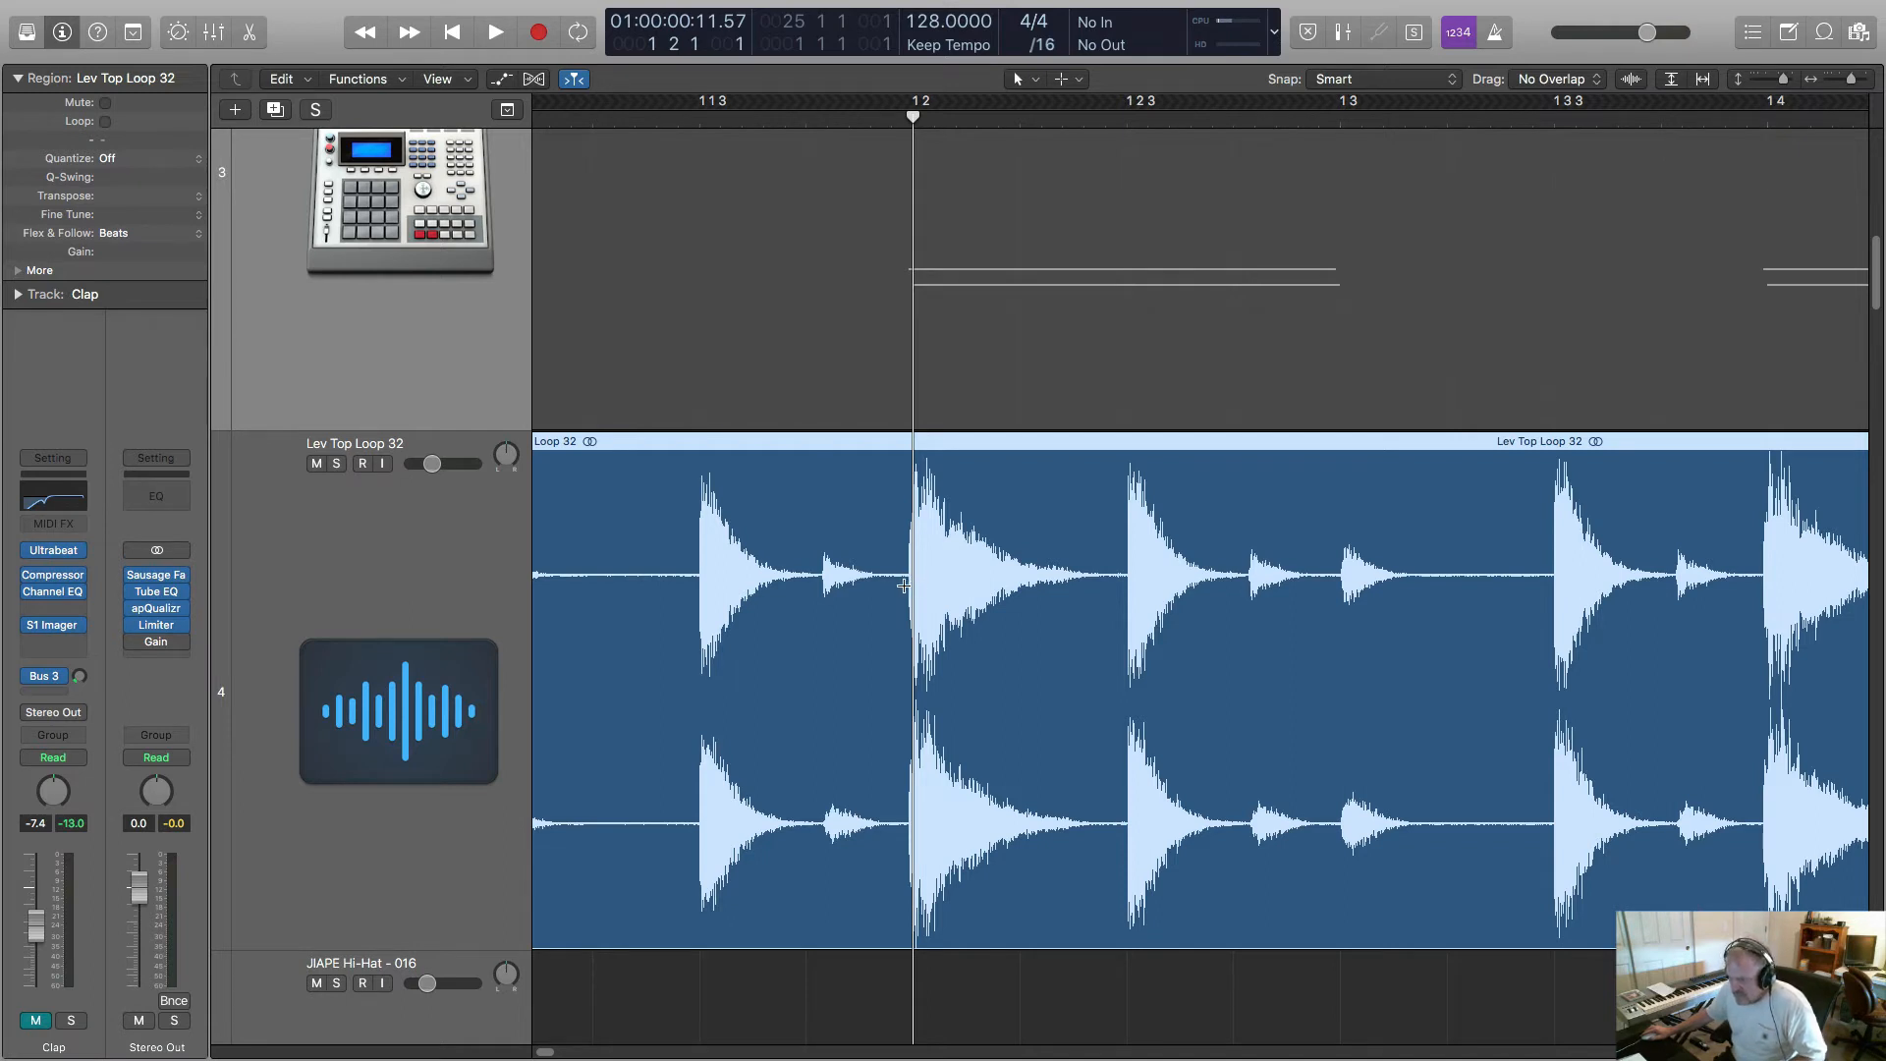
left_click_drag(906, 576, 1123, 590)
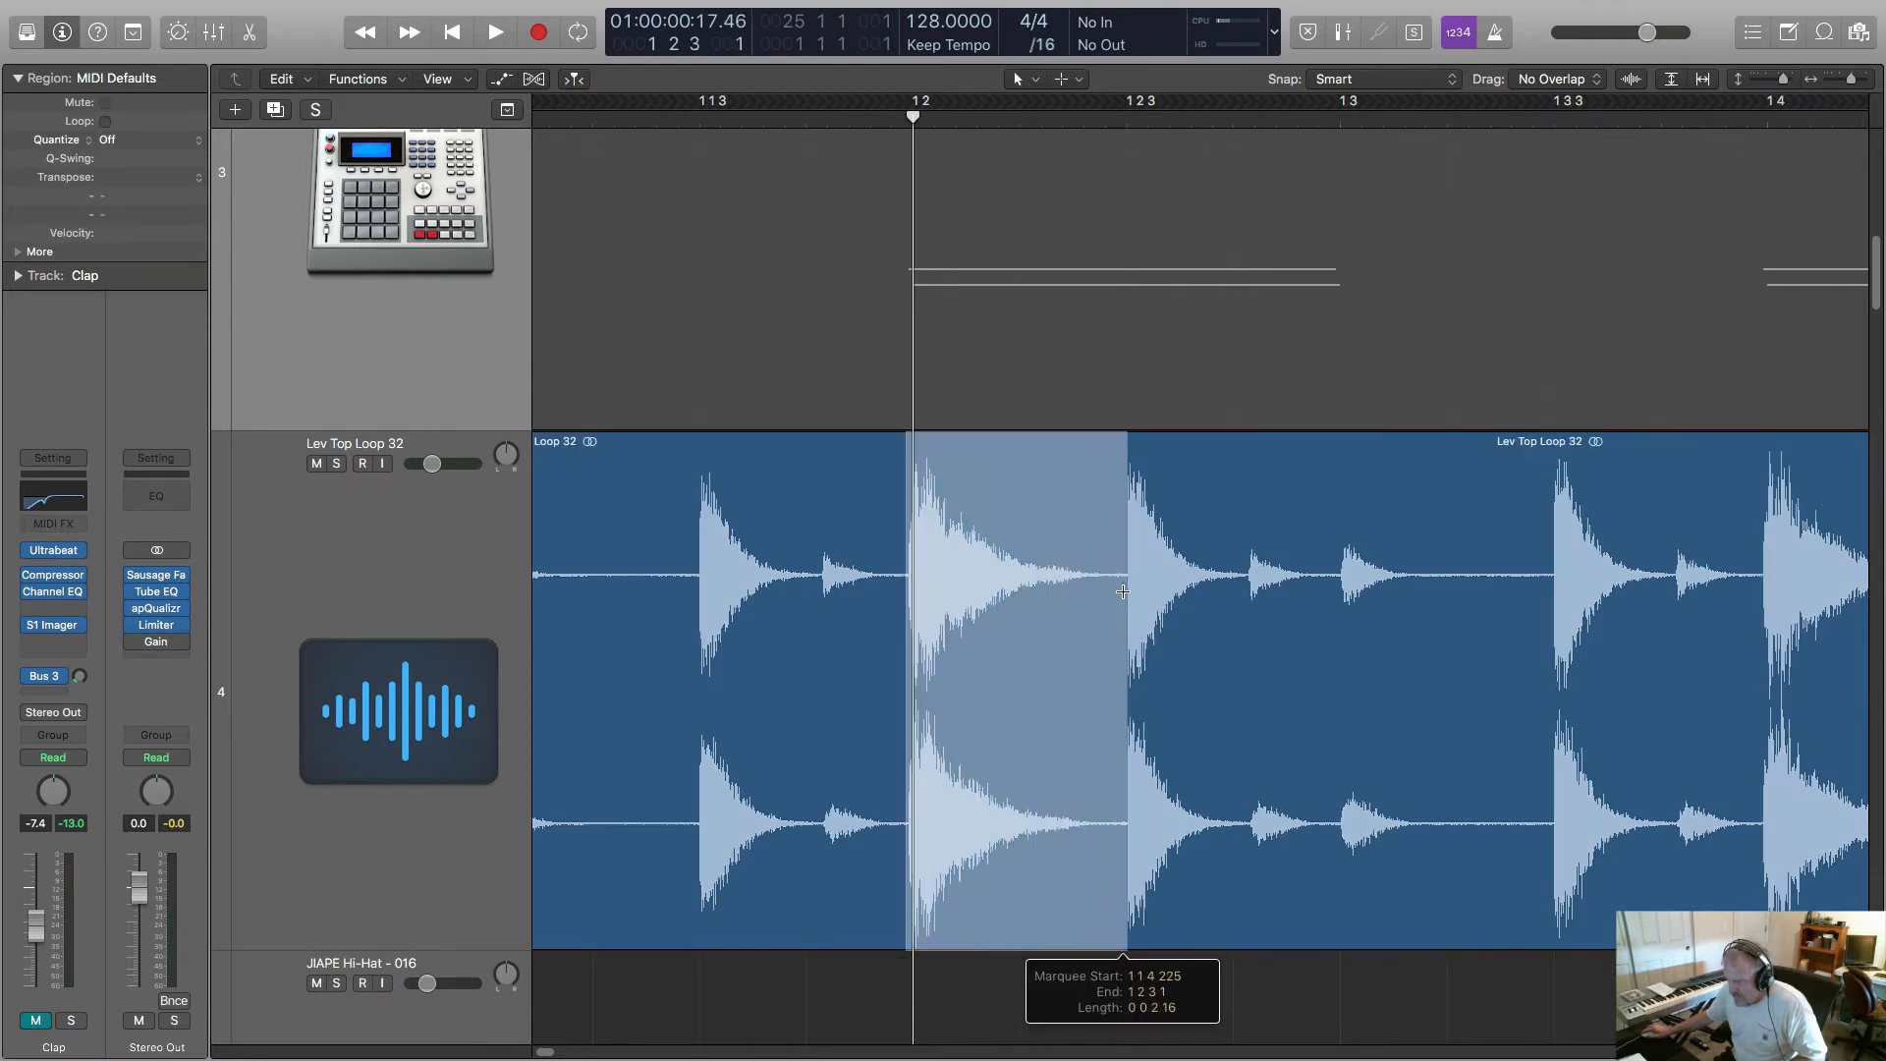
scroll(1002, 623, "down", 6)
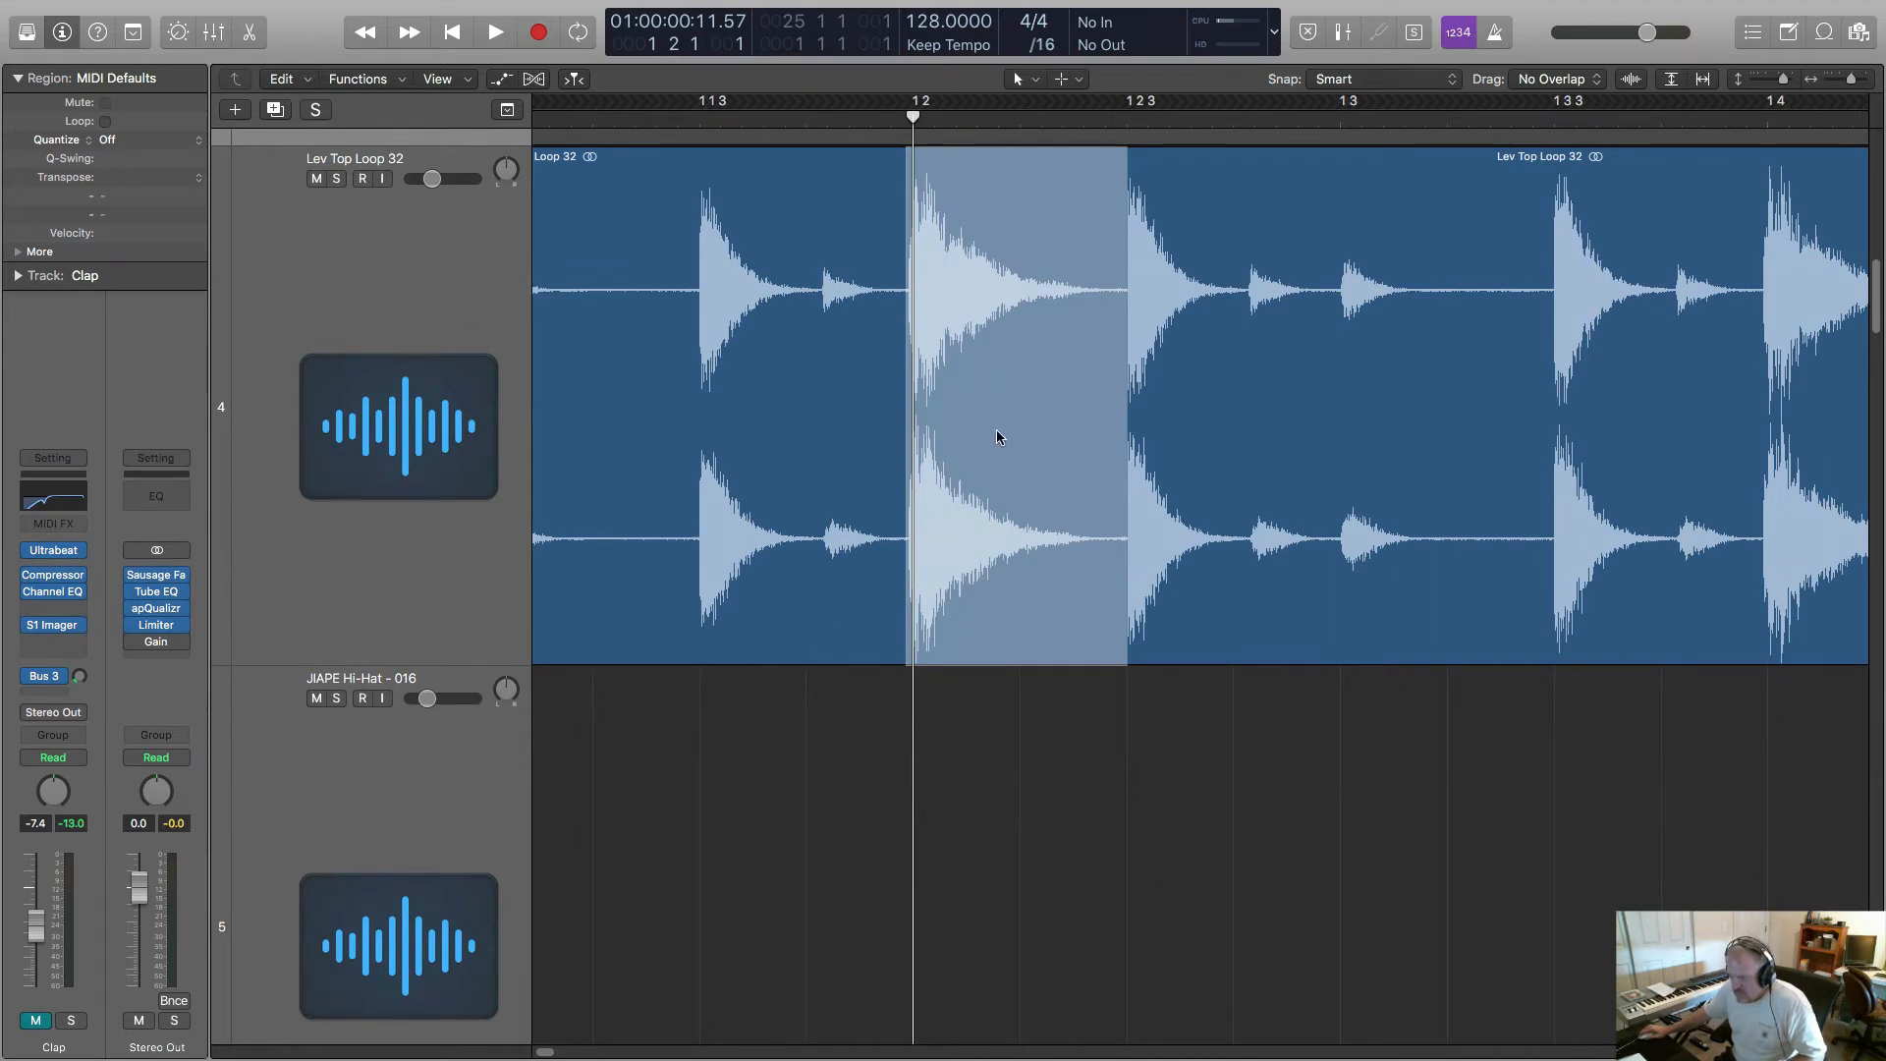
left_click_drag(989, 429, 995, 740)
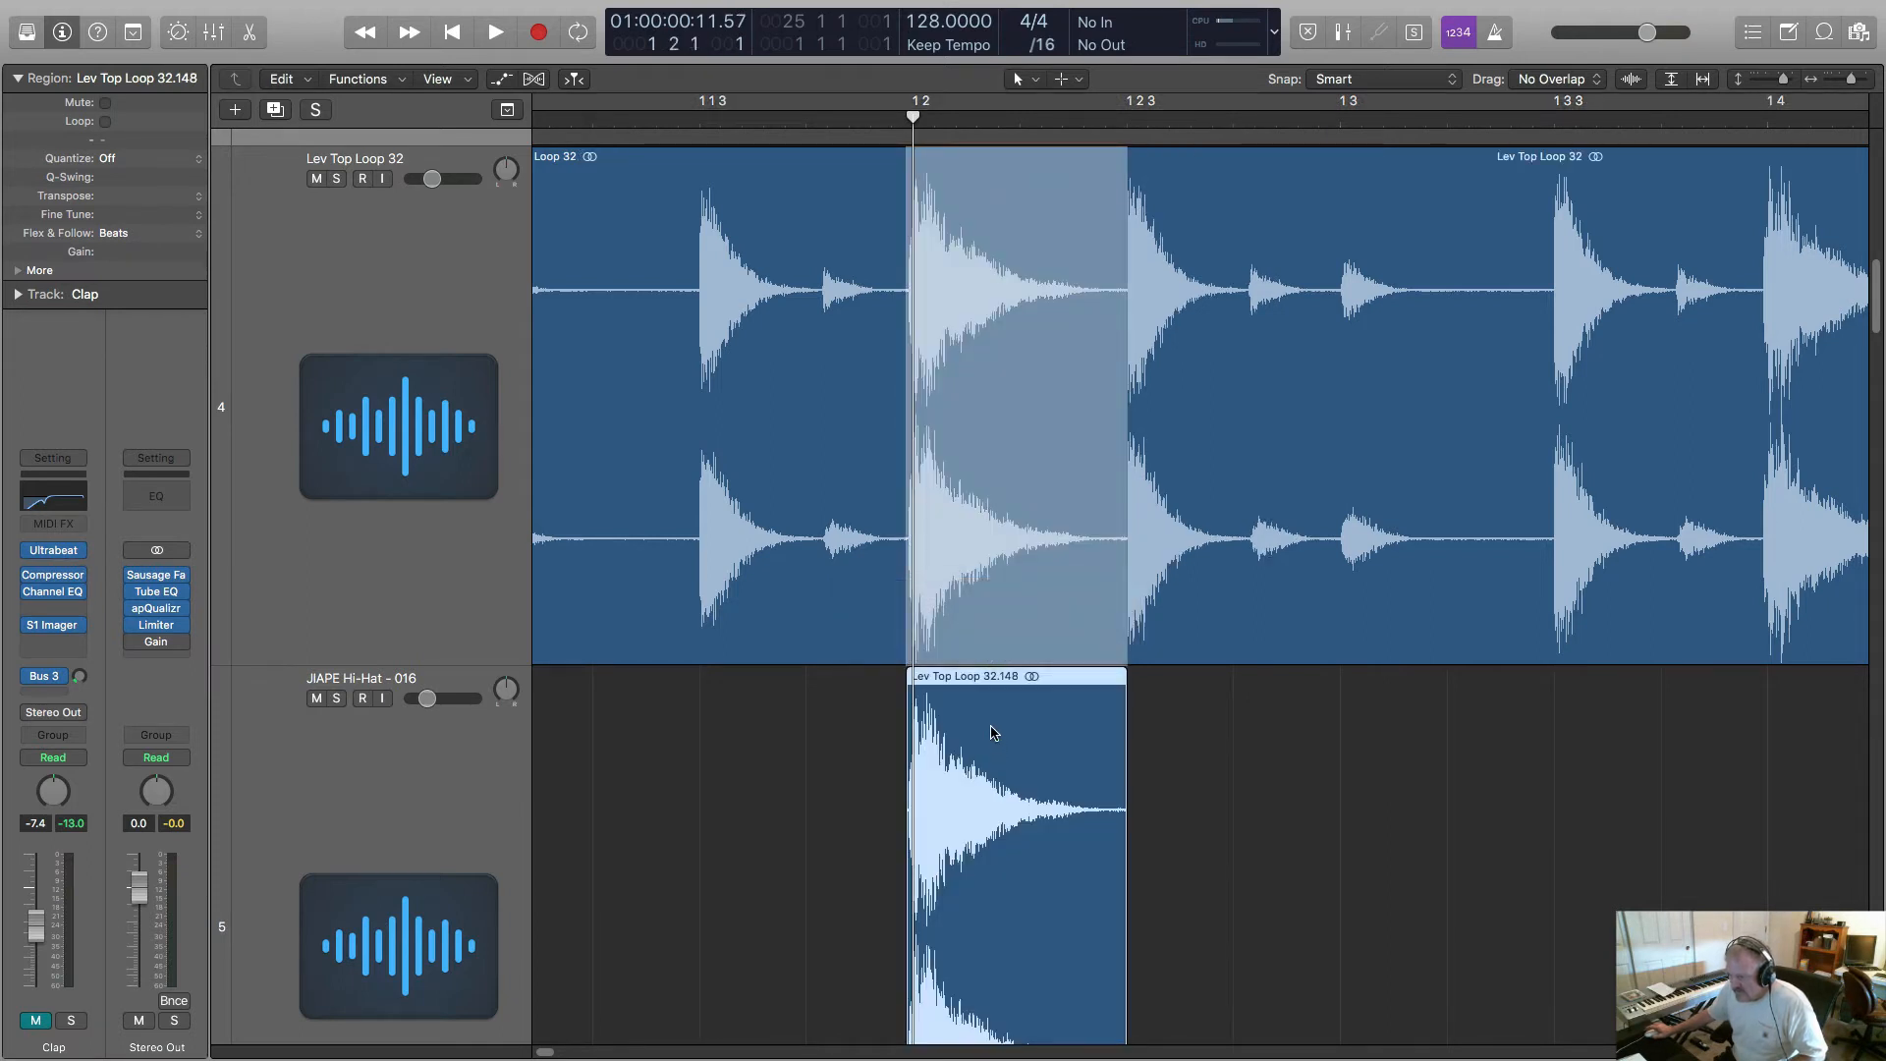
left_click(979, 738)
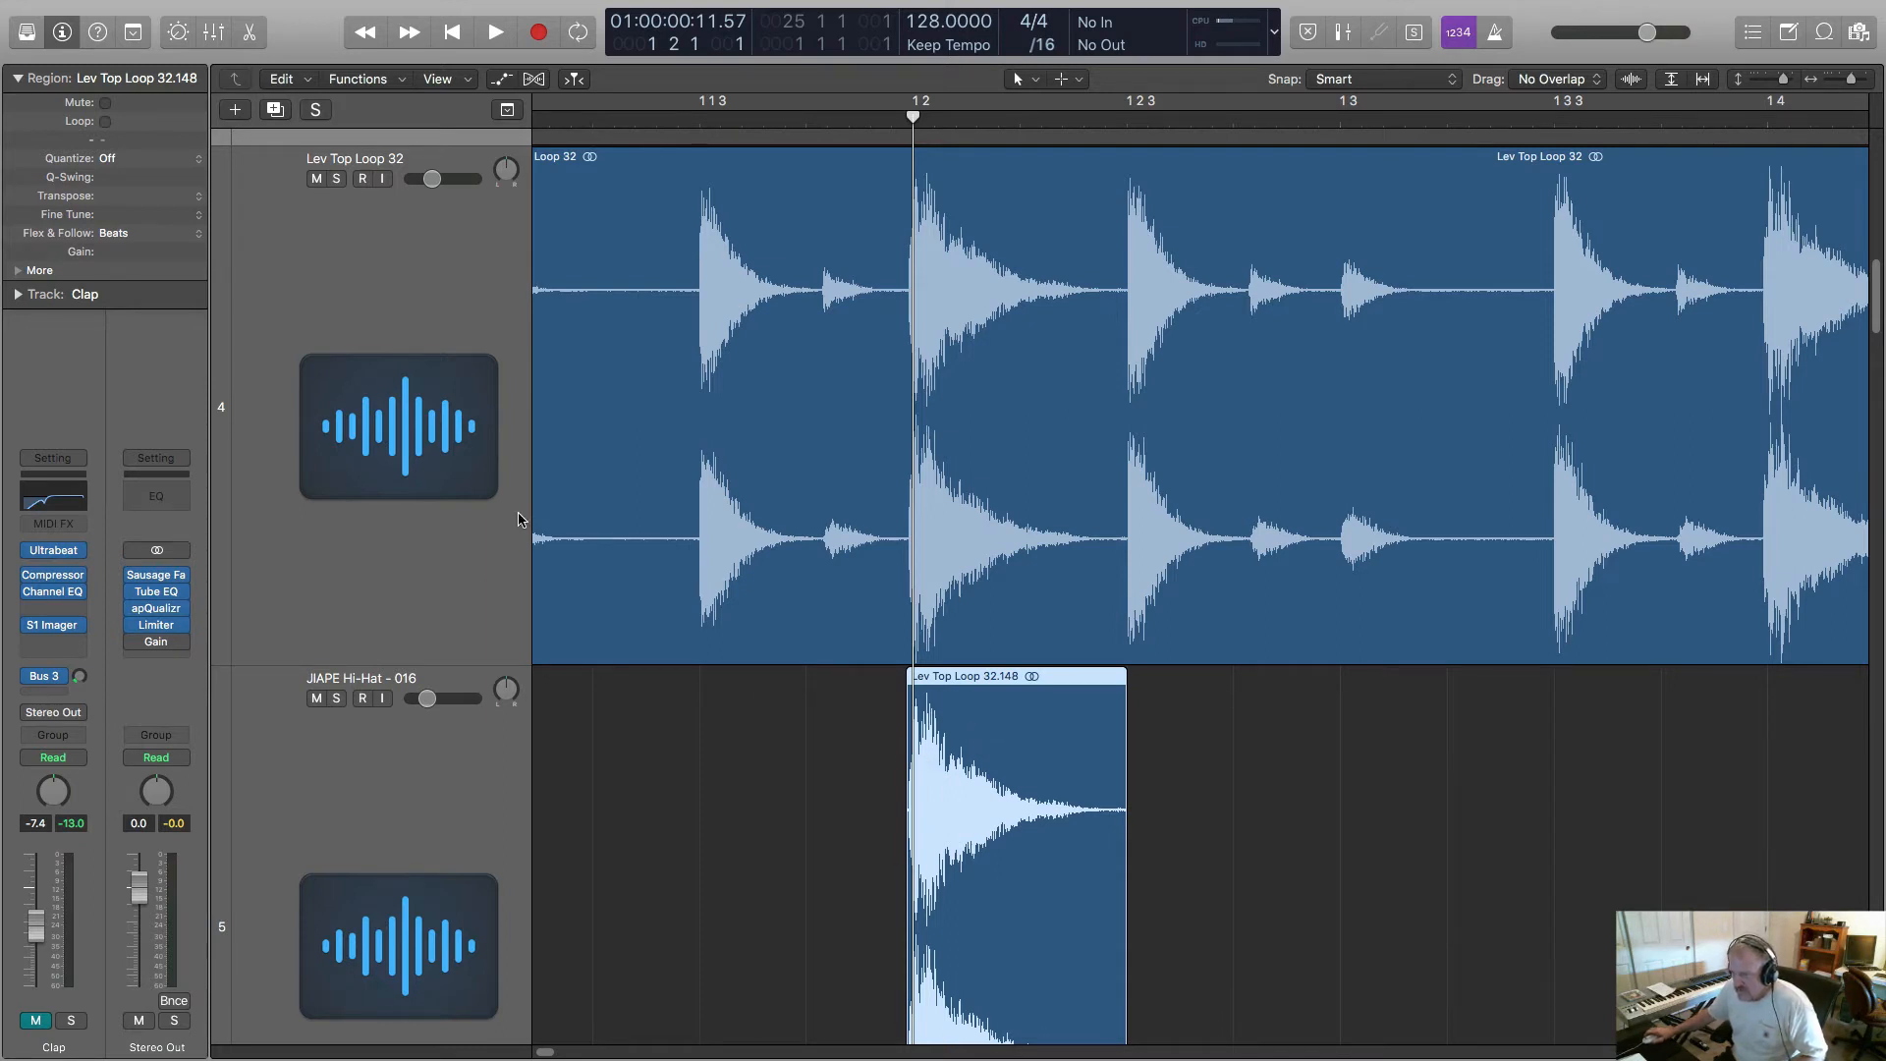
- Open the Clap region in the Piano Roll and examine where its Sample 05 and Sample 01 notes start around beat 2
scroll(520, 521, "up", 5)
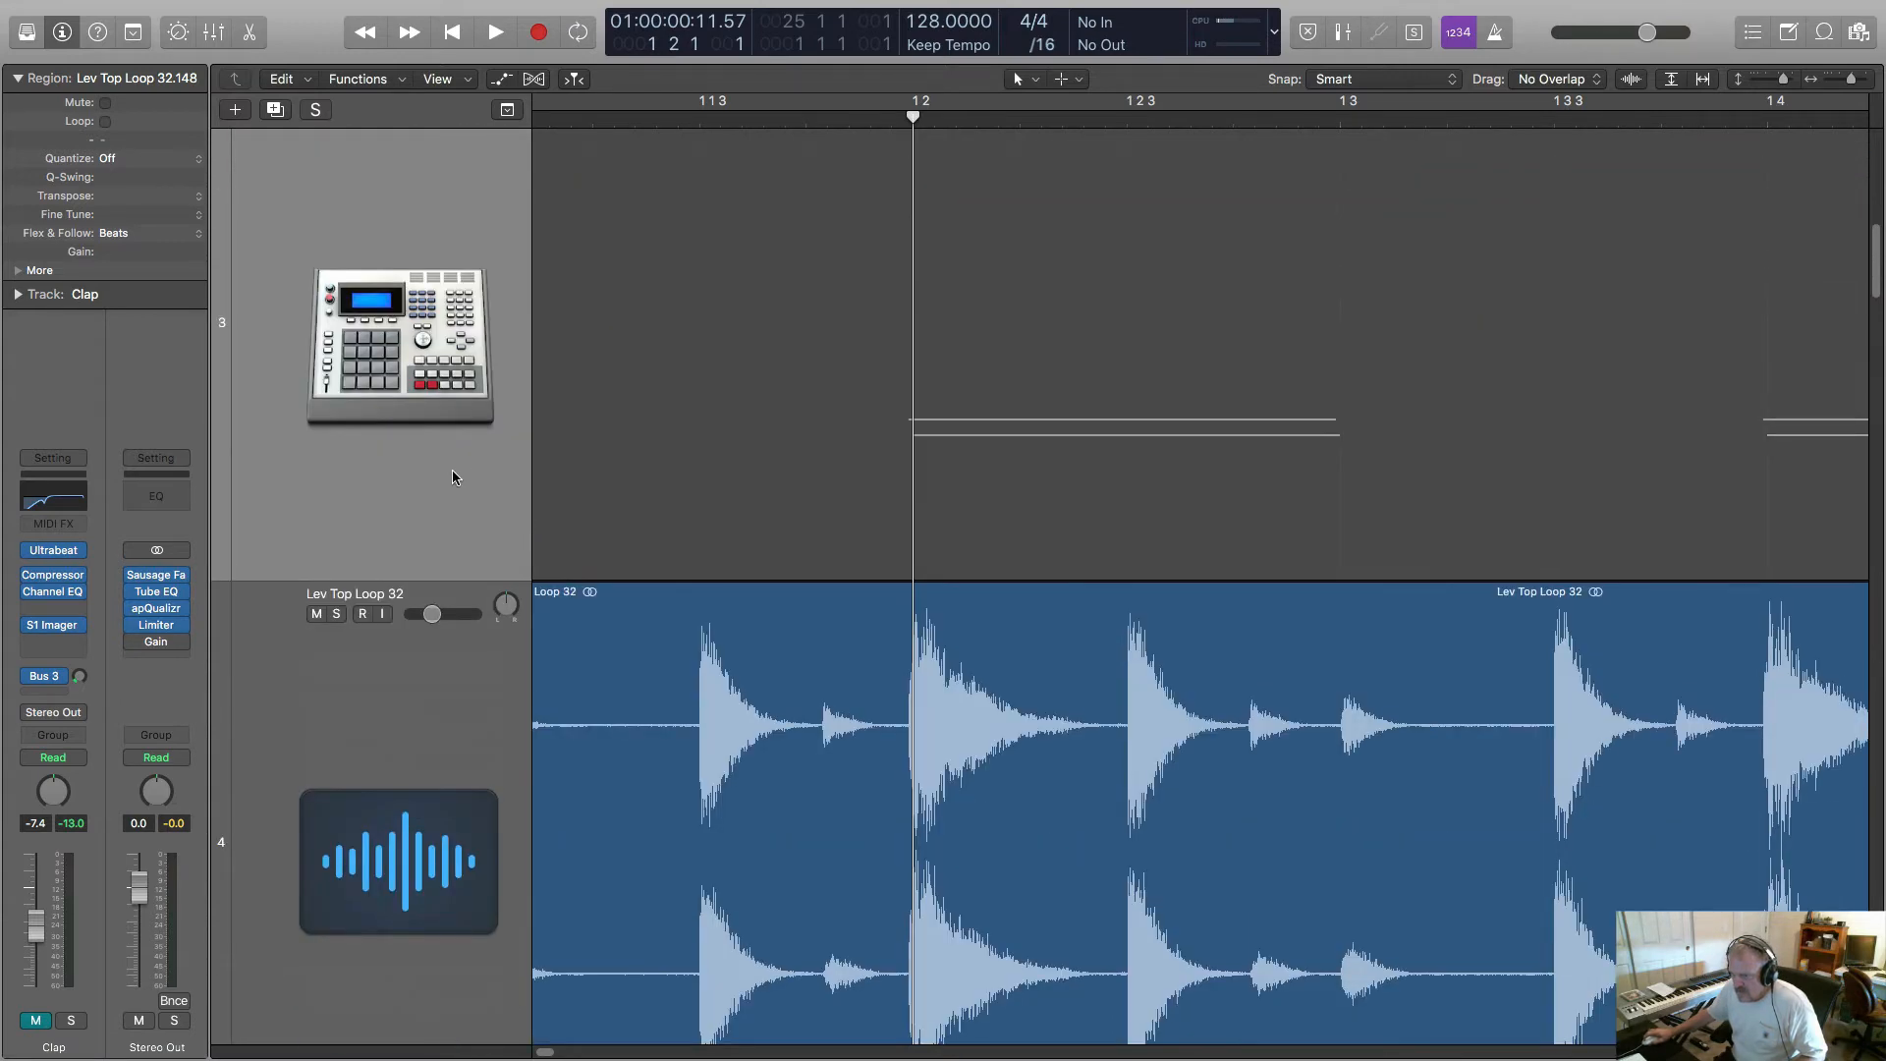
double_click(707, 444)
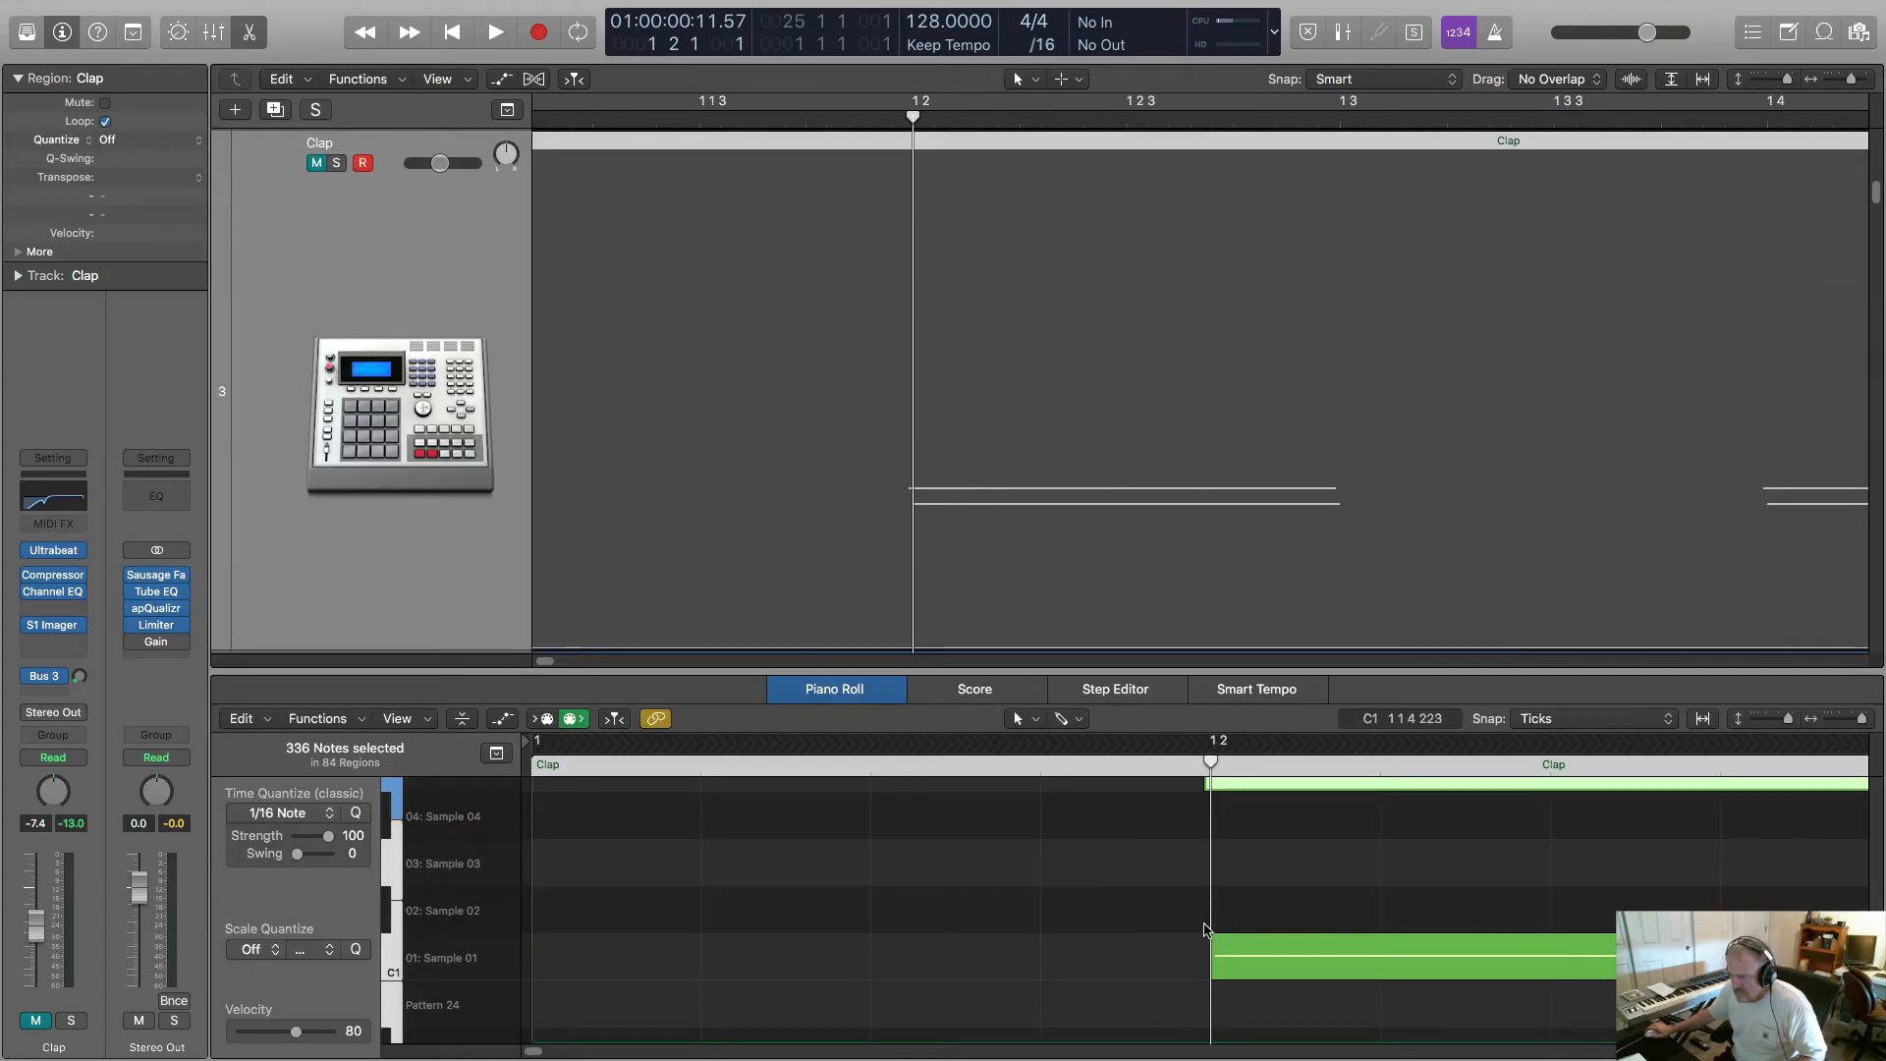
scroll(1210, 931, "up", 3)
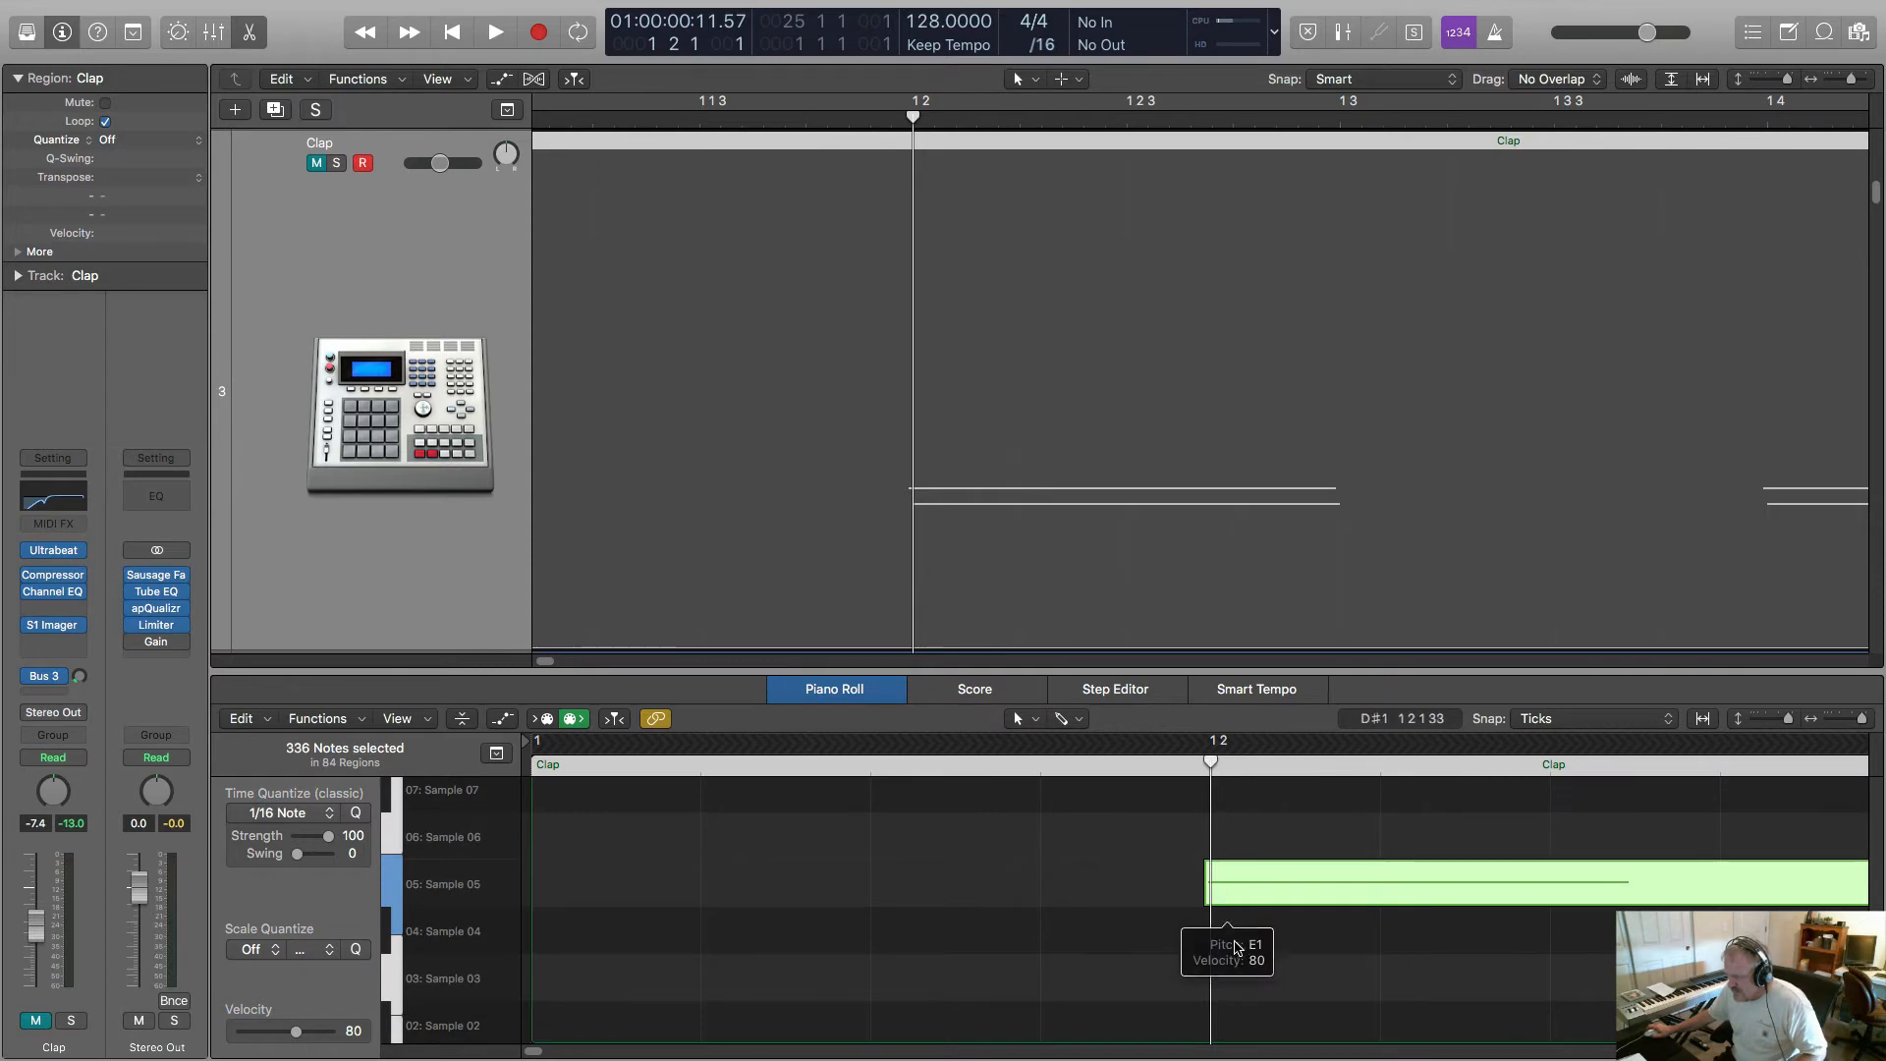
scroll(1277, 950, "down", 2)
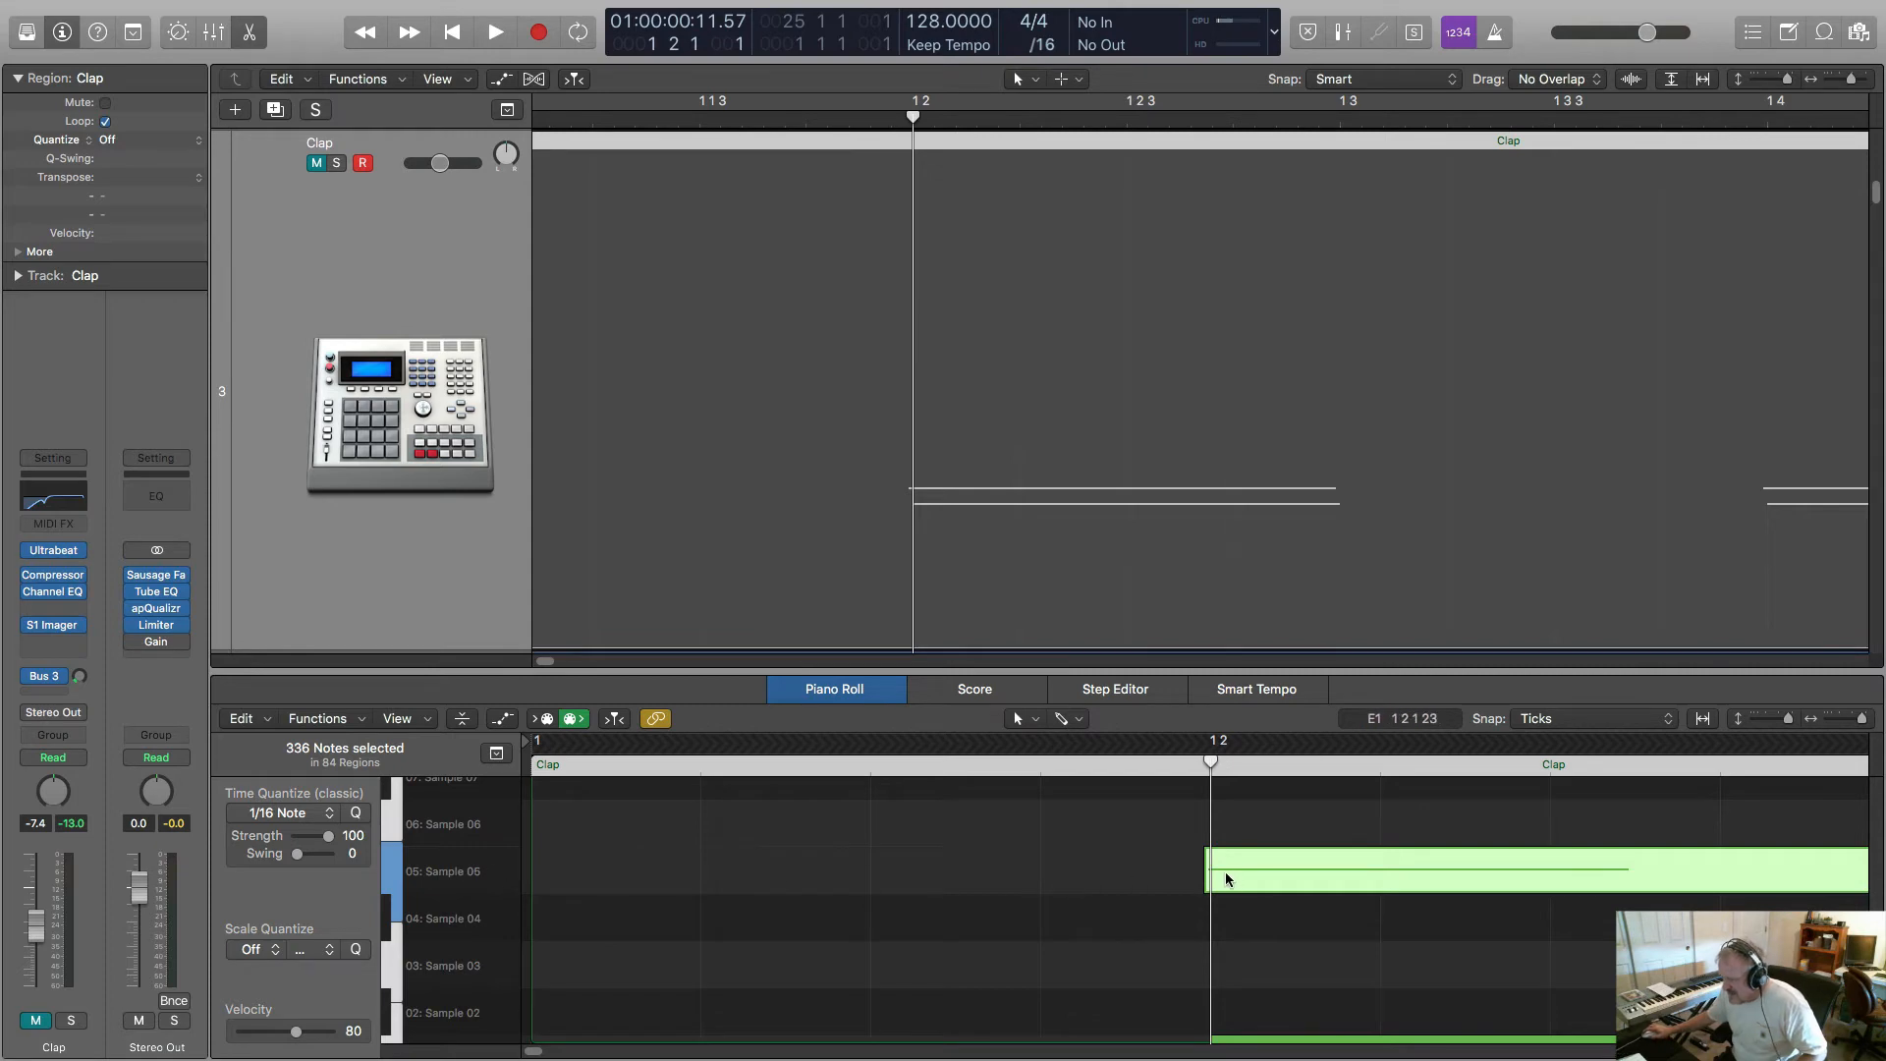
mouse_move(1225, 877)
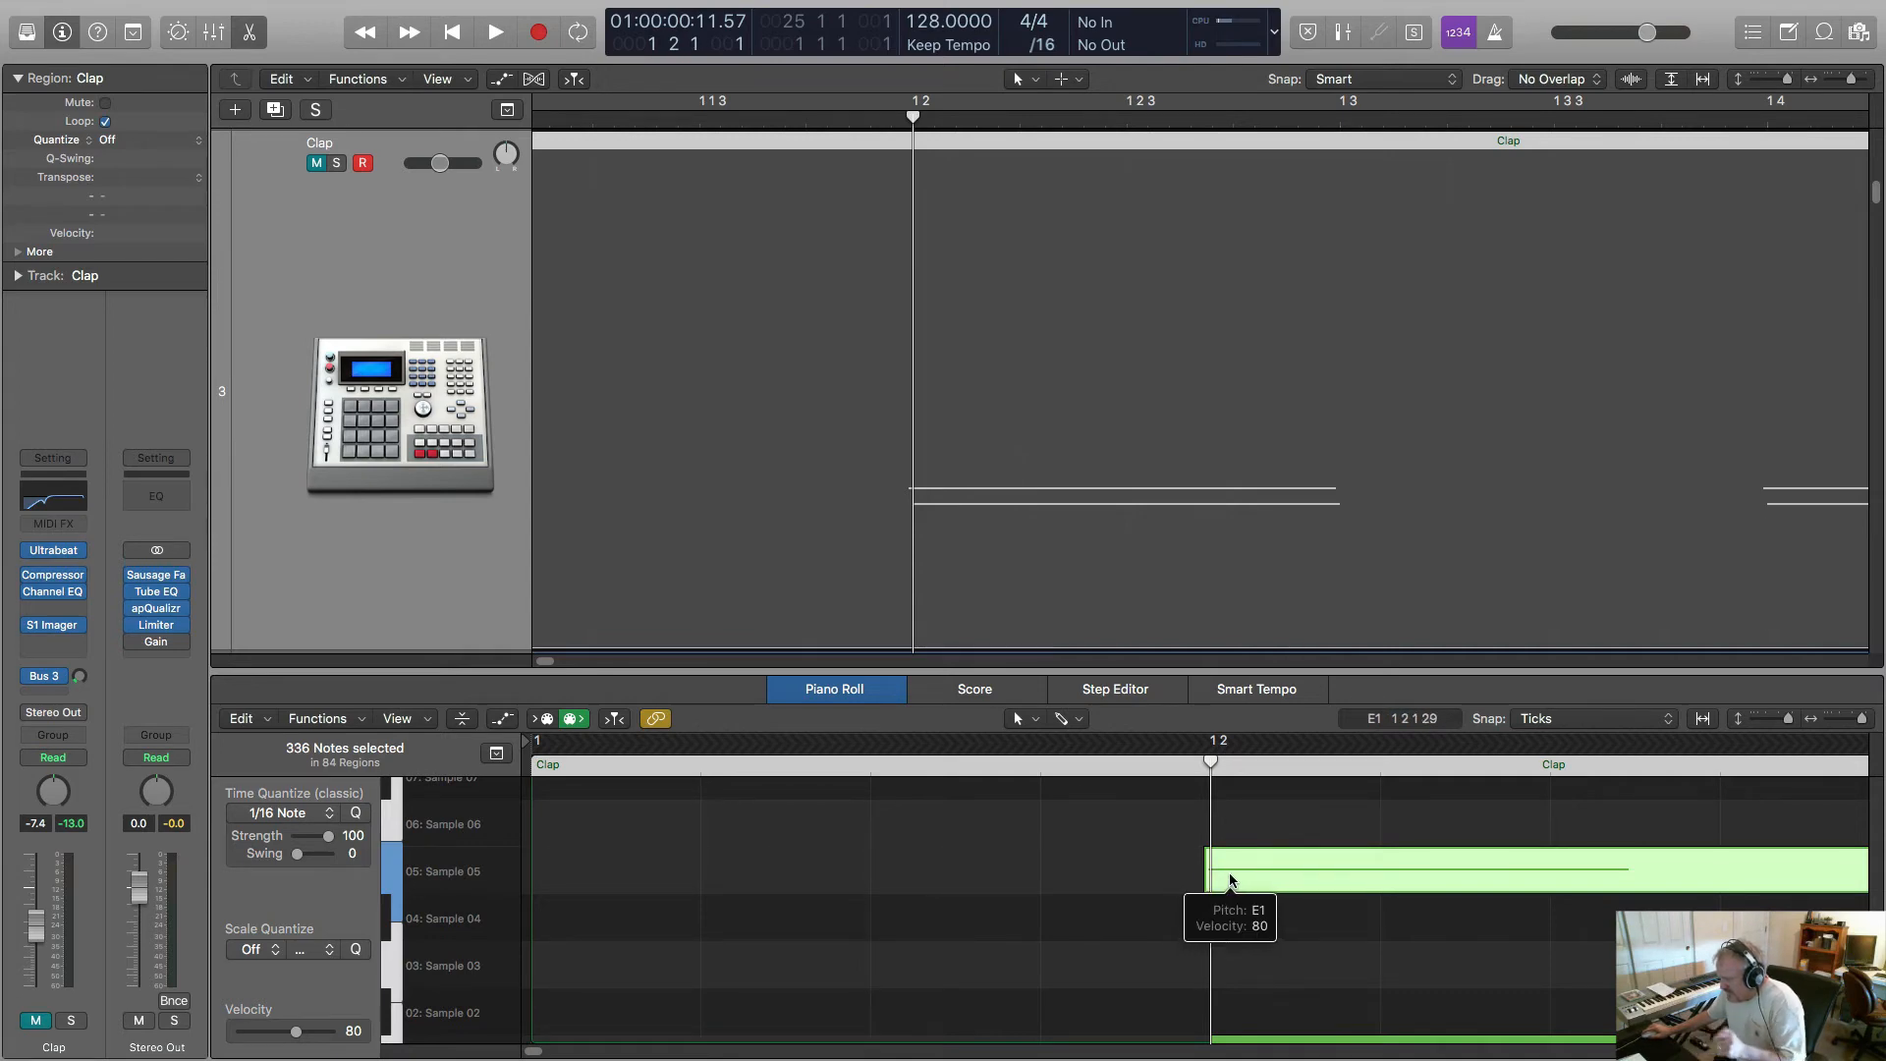
- Cut out the clap hit on beat 2 of bar 1 in Lev Top Loop 32, up to the hat hit at 1 2 3
left_click(1011, 430)
key("z")
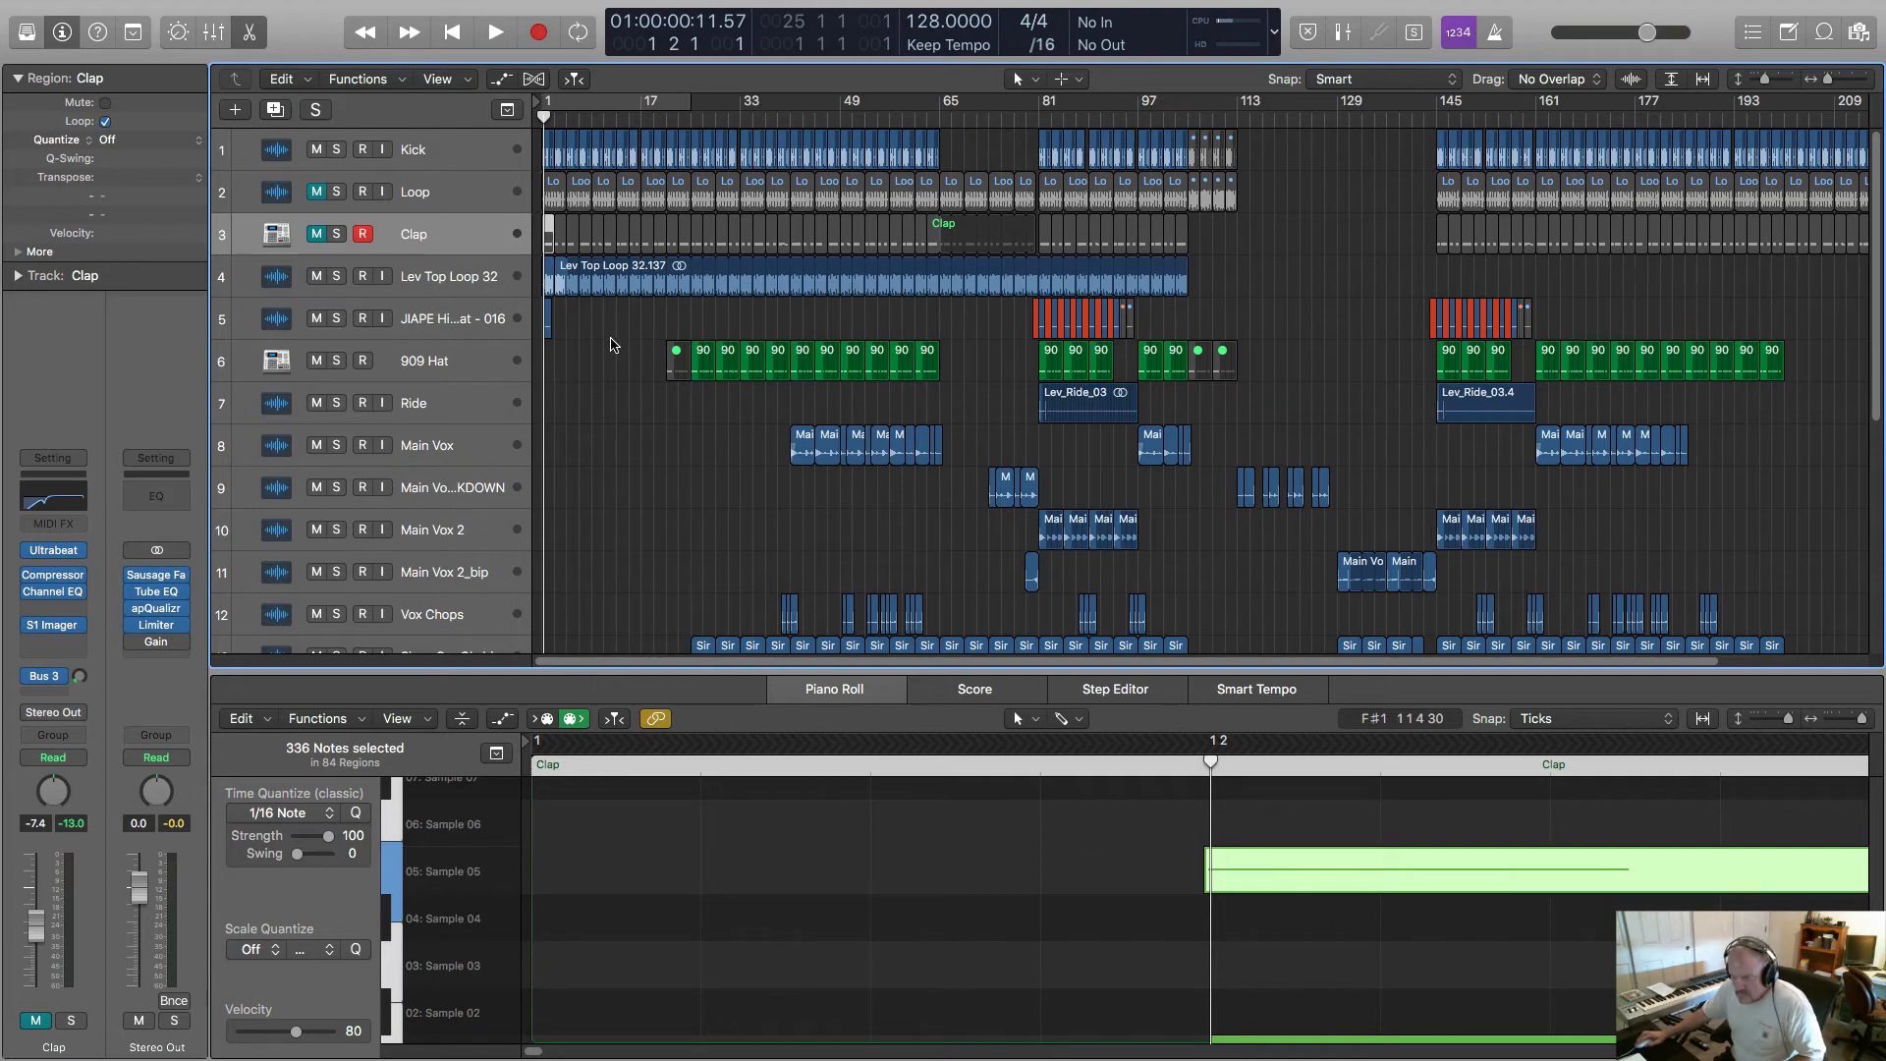
left_click_drag(648, 398, 535, 228)
left_click(590, 439, "ctrl+alt")
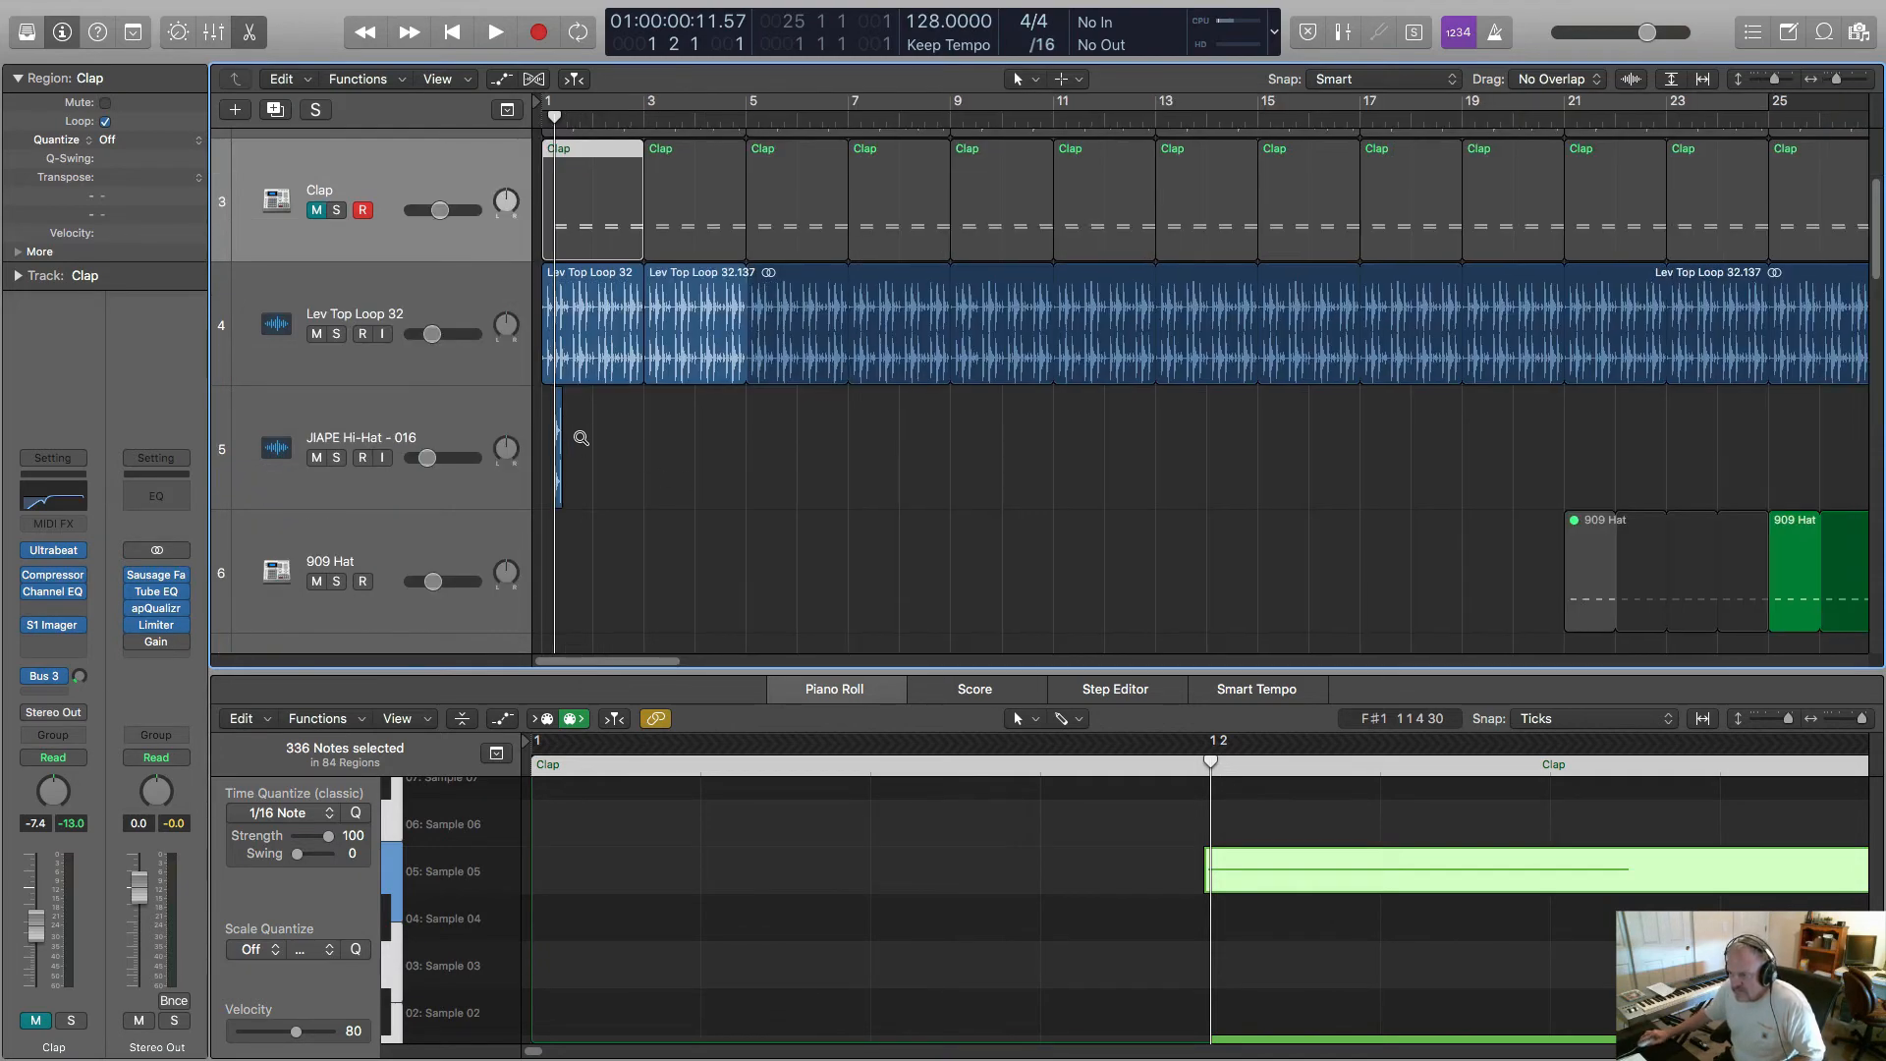
scroll(805, 405, "left", 4)
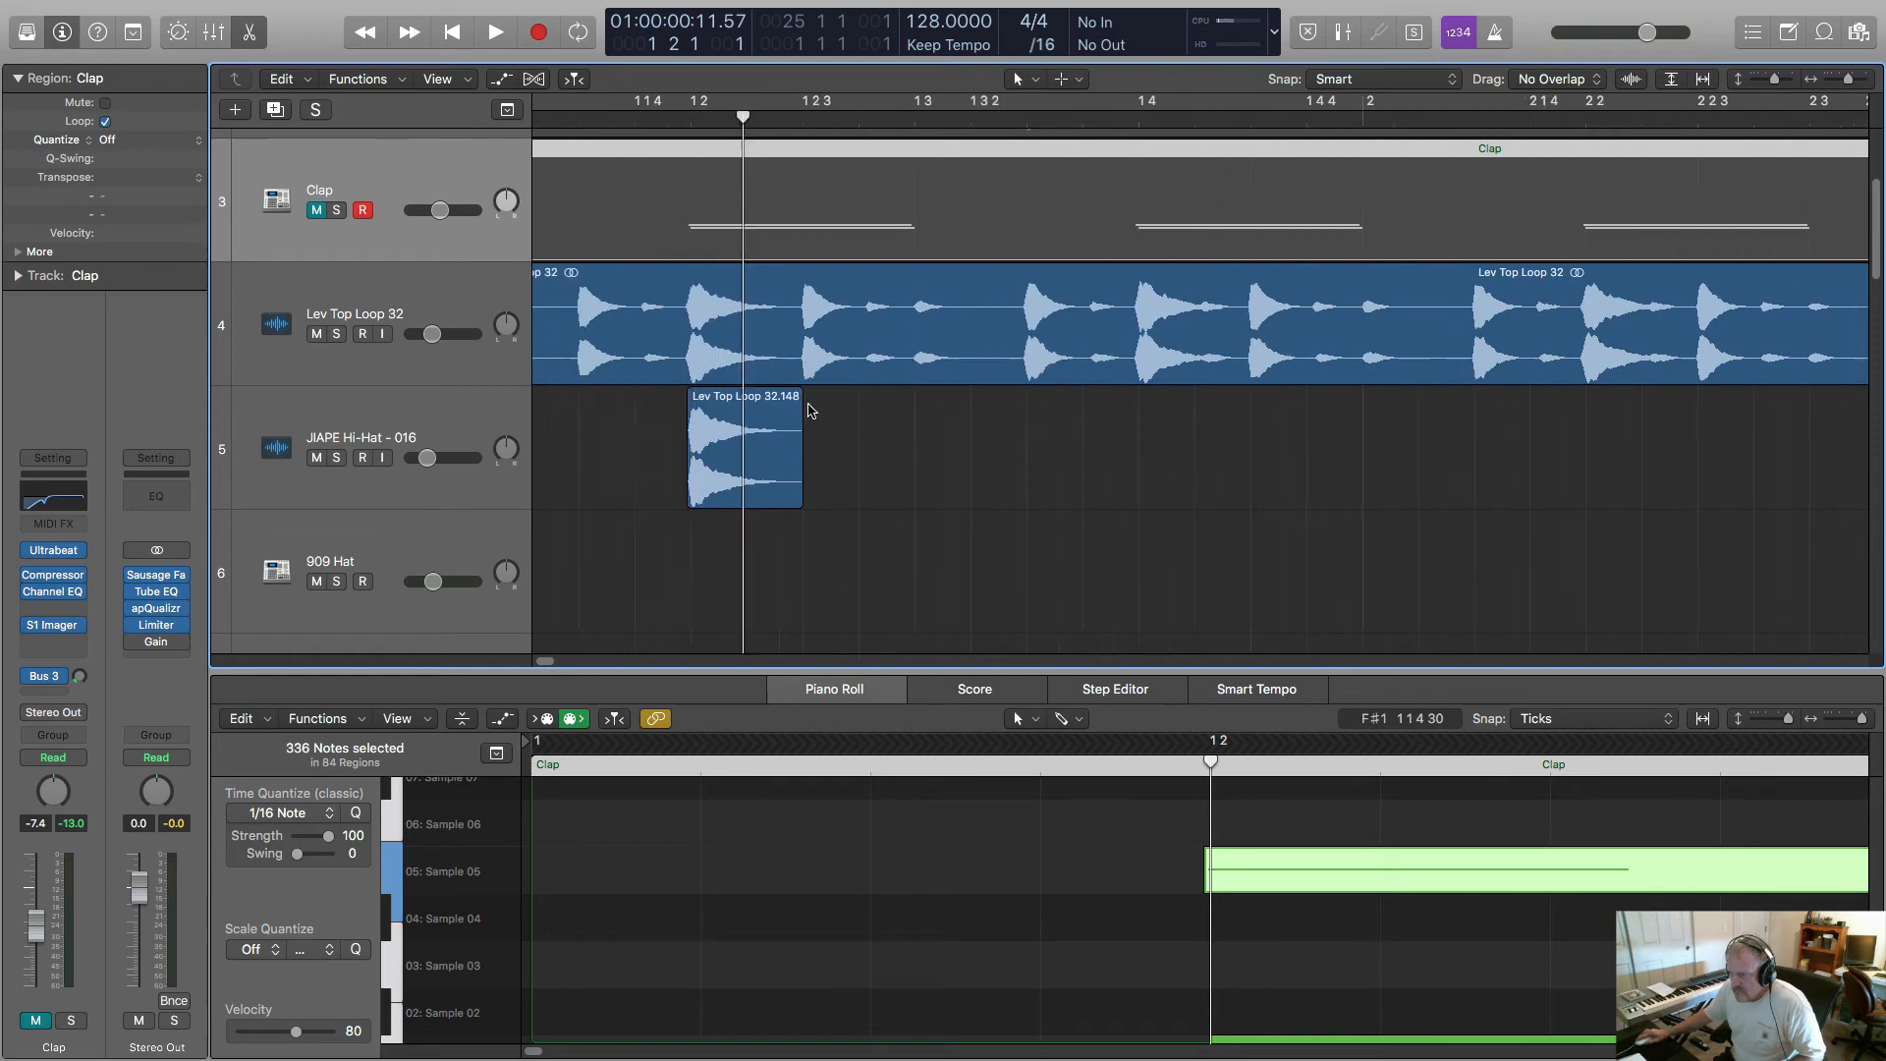
key("super+Right")
key("super+Right")
key("super+Down")
key("super+Down")
key("super+Down")
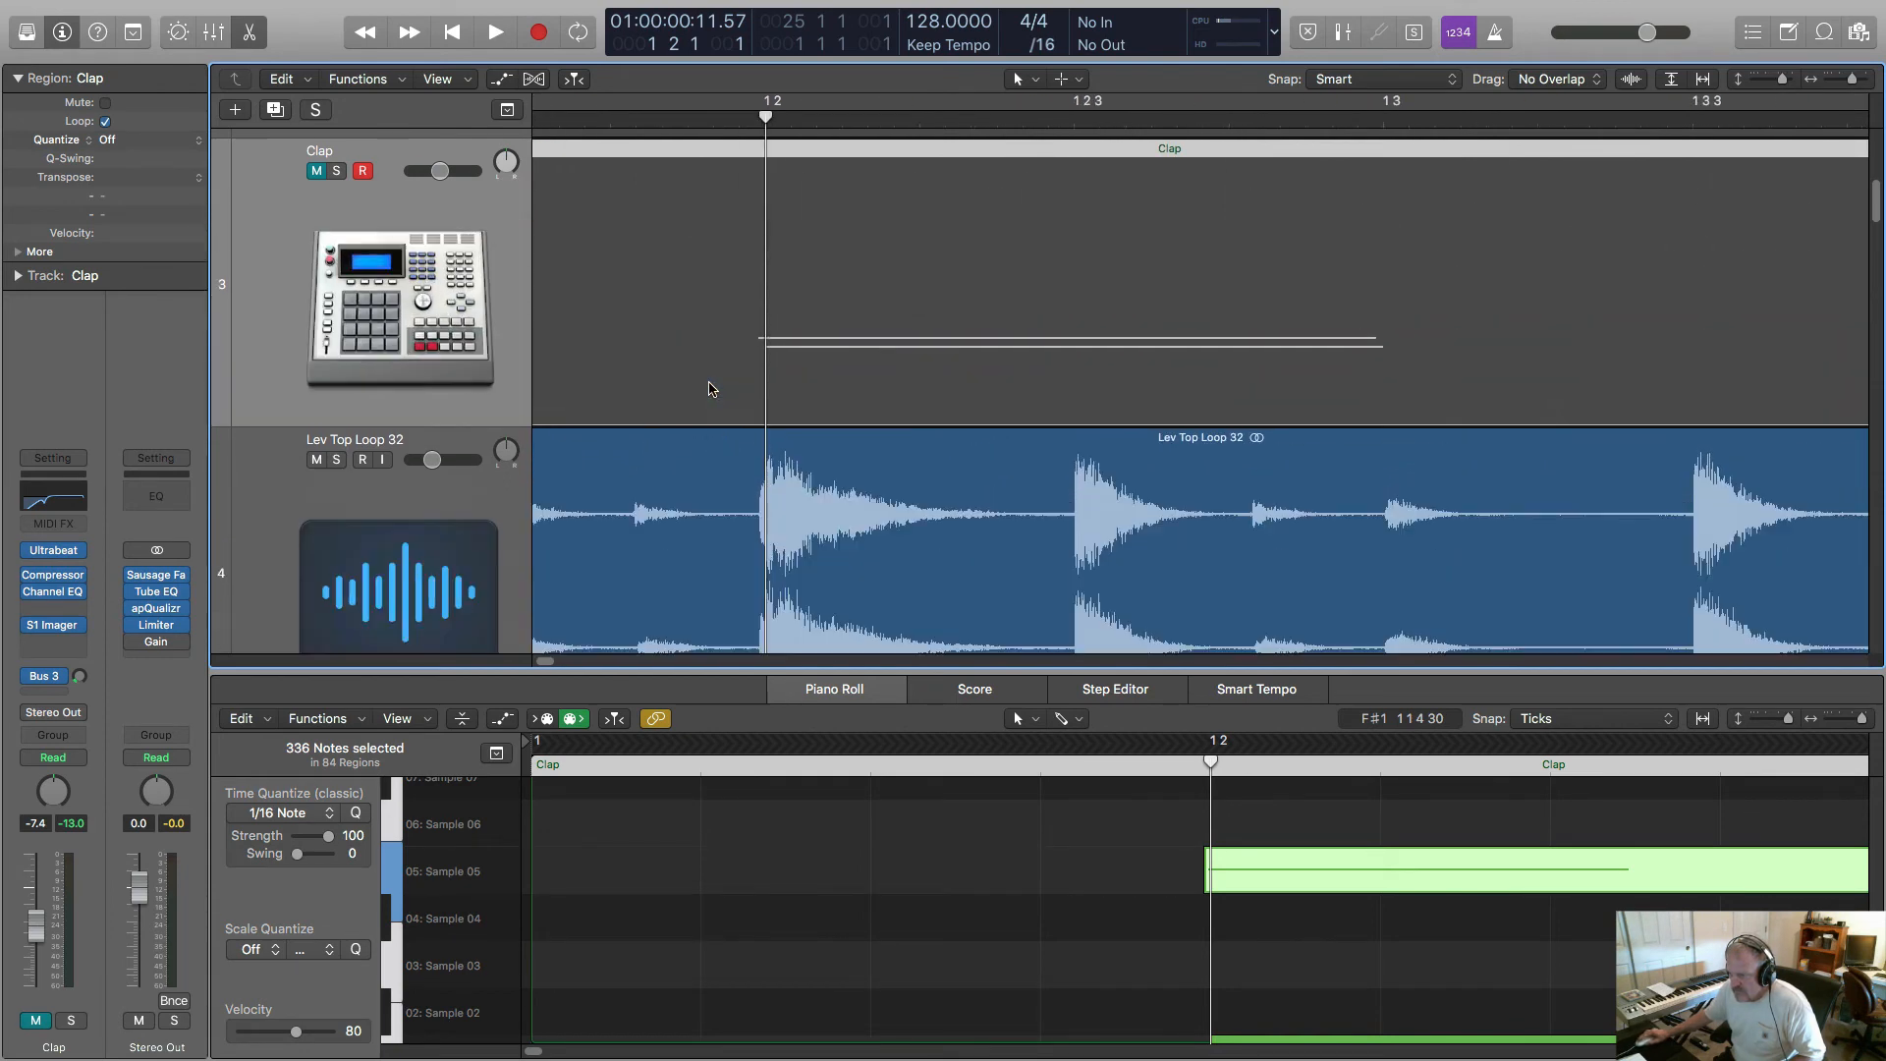
scroll(754, 476, "down", 3)
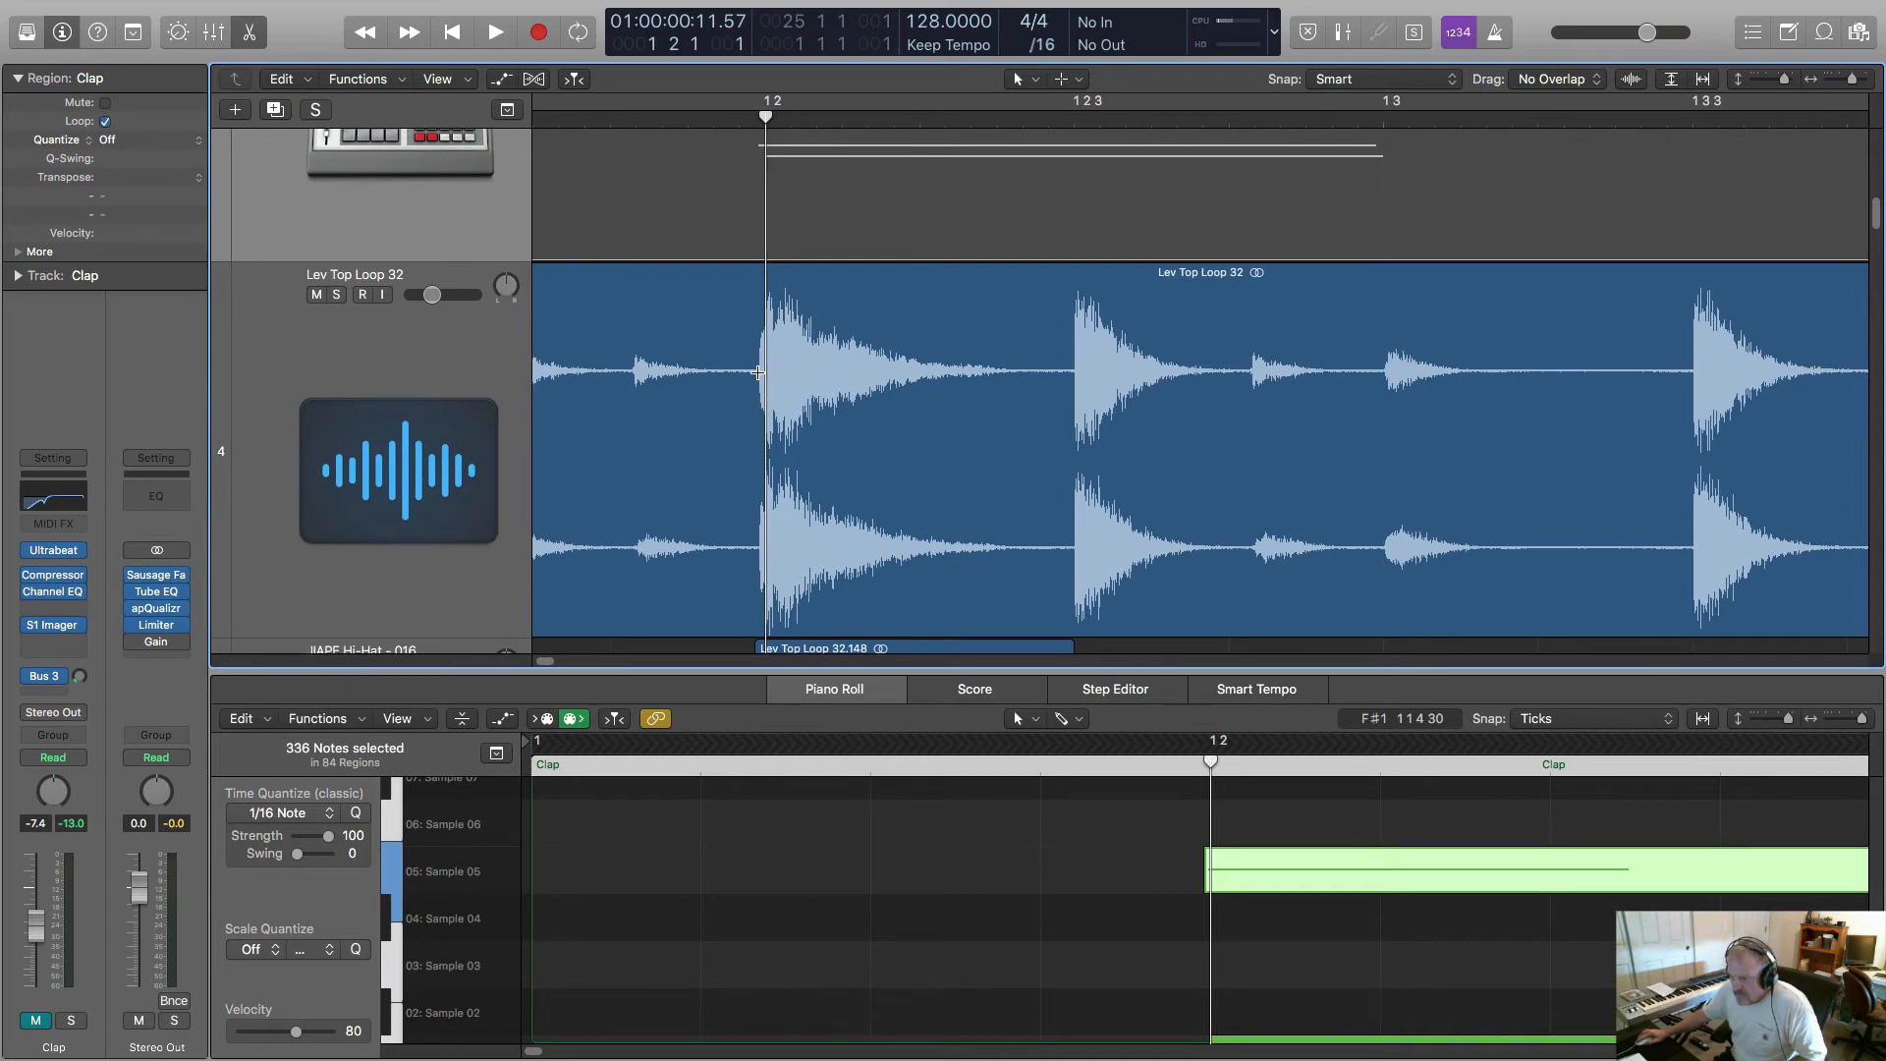
left_click_drag(757, 372, 1070, 397)
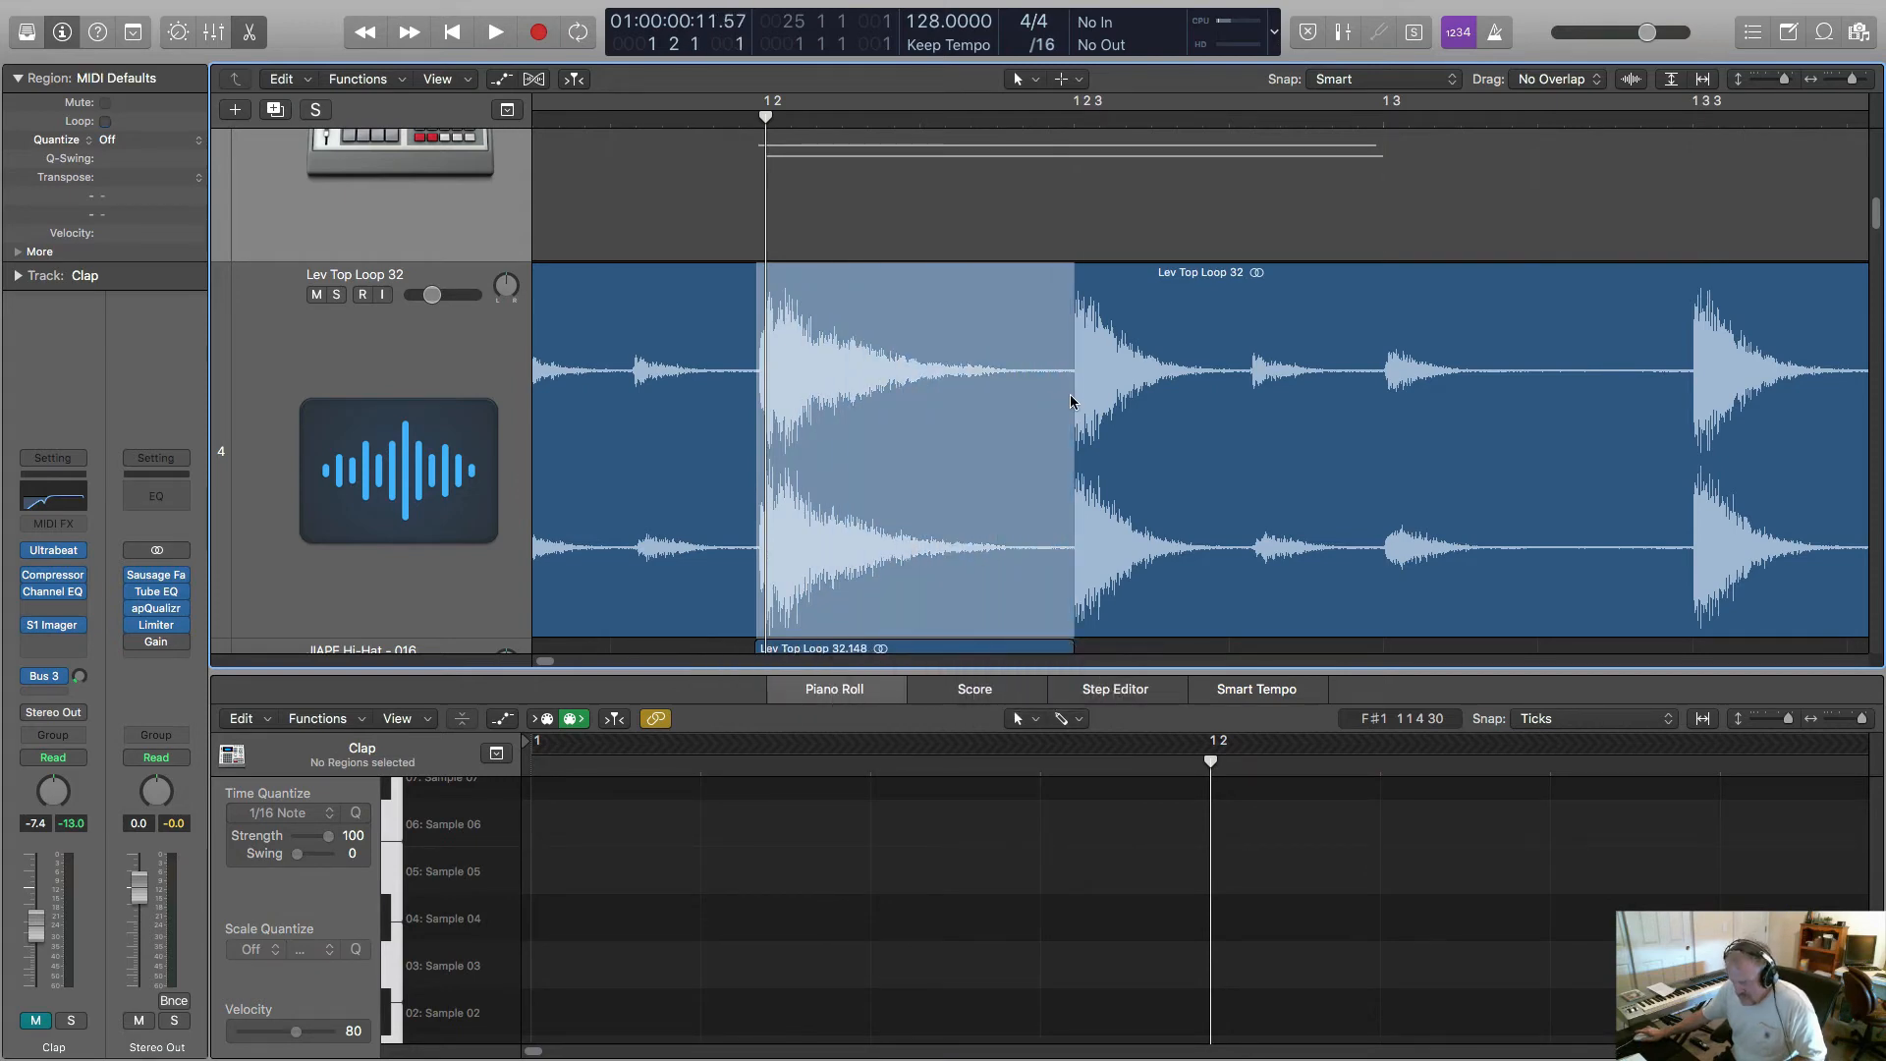
key("Delete")
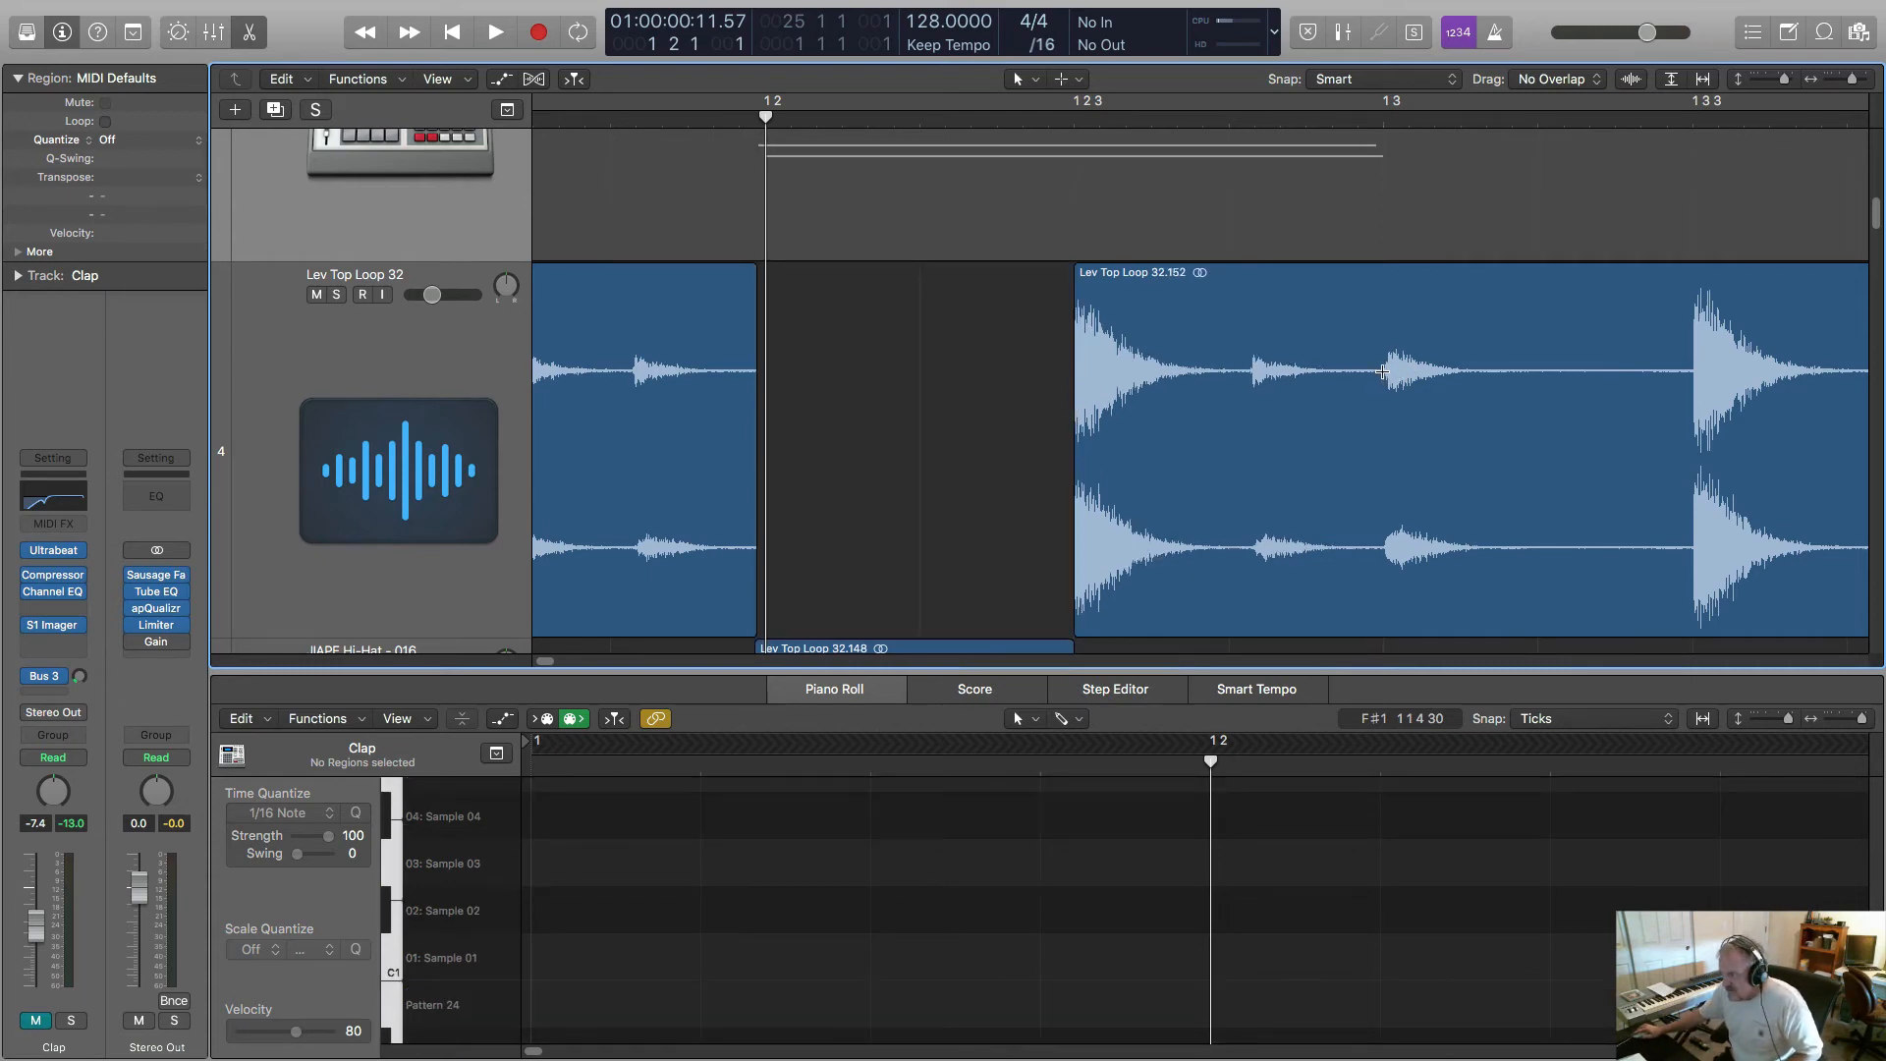
- Fill the gap at beat 2 with a copy of the audio between 1 3 and 1 3 3, and extend its start to meet the preceding region
left_click_drag(1383, 371, 1693, 409)
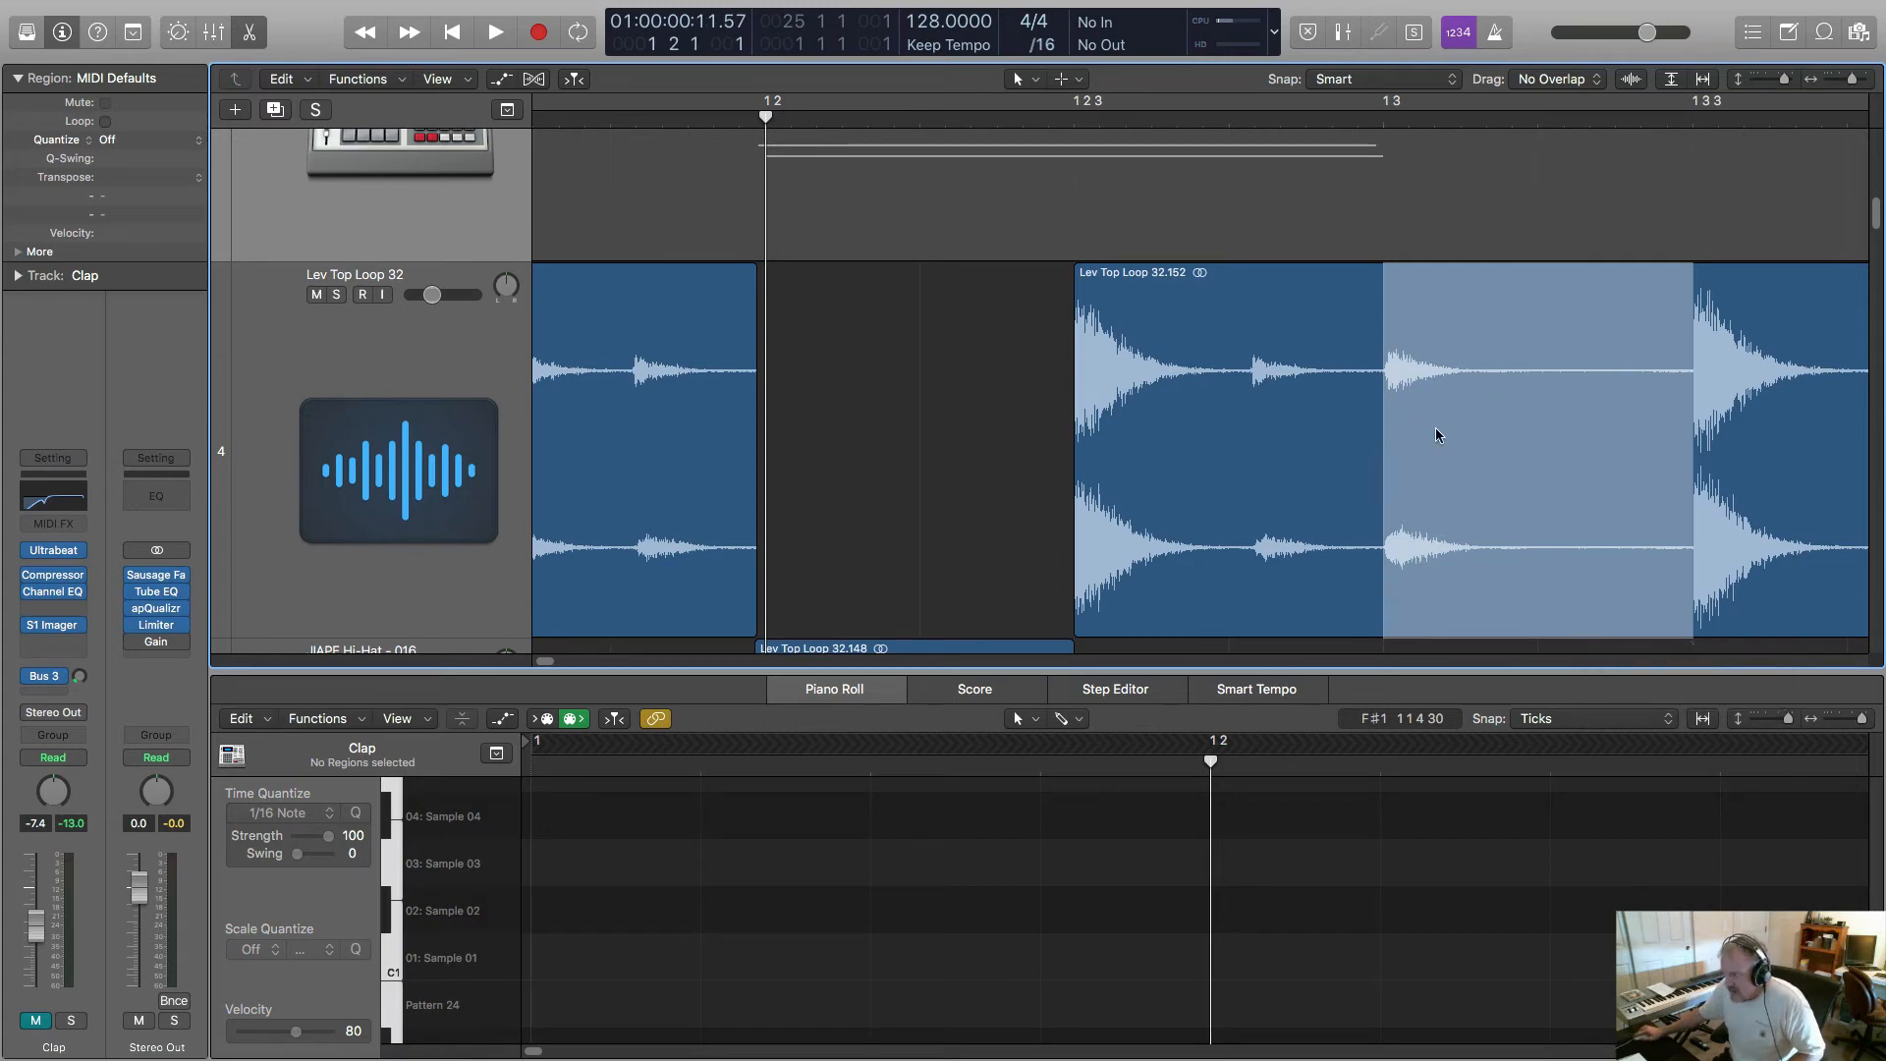
left_click_drag(1436, 435, 827, 494)
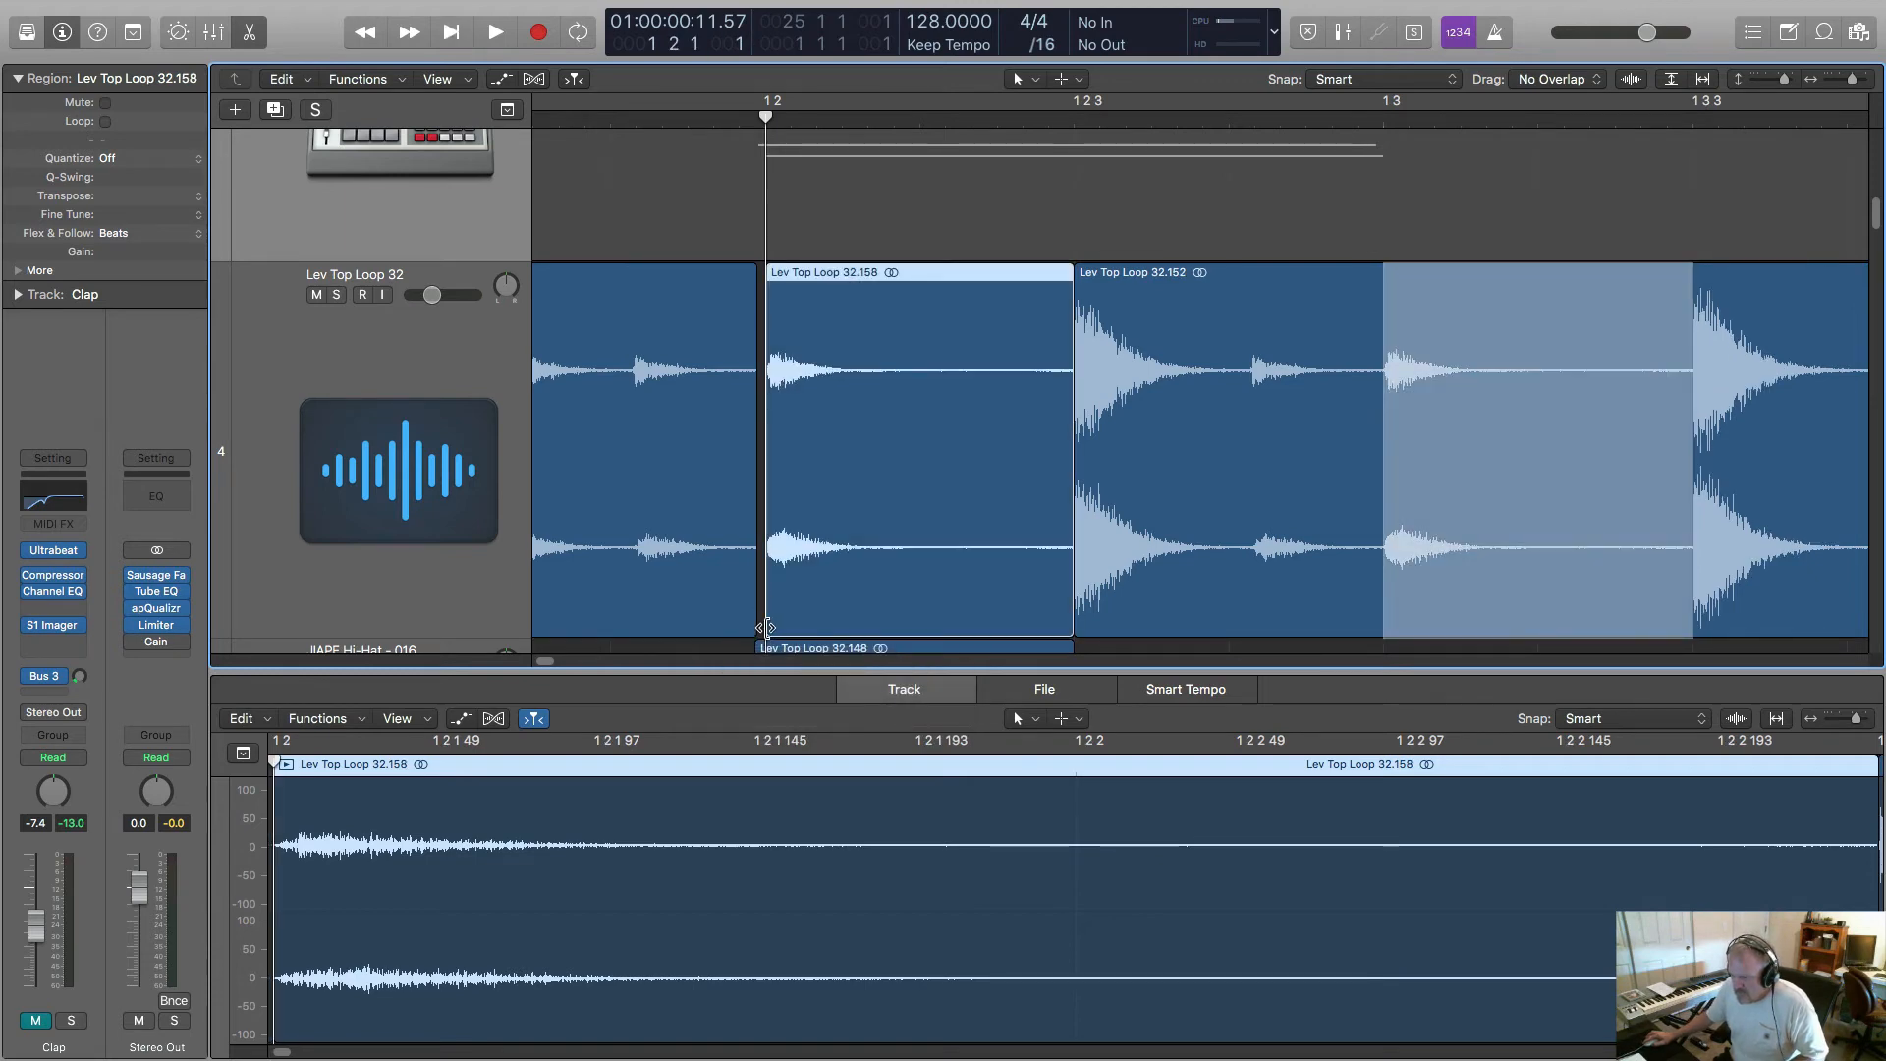
left_click_drag(765, 629, 744, 611)
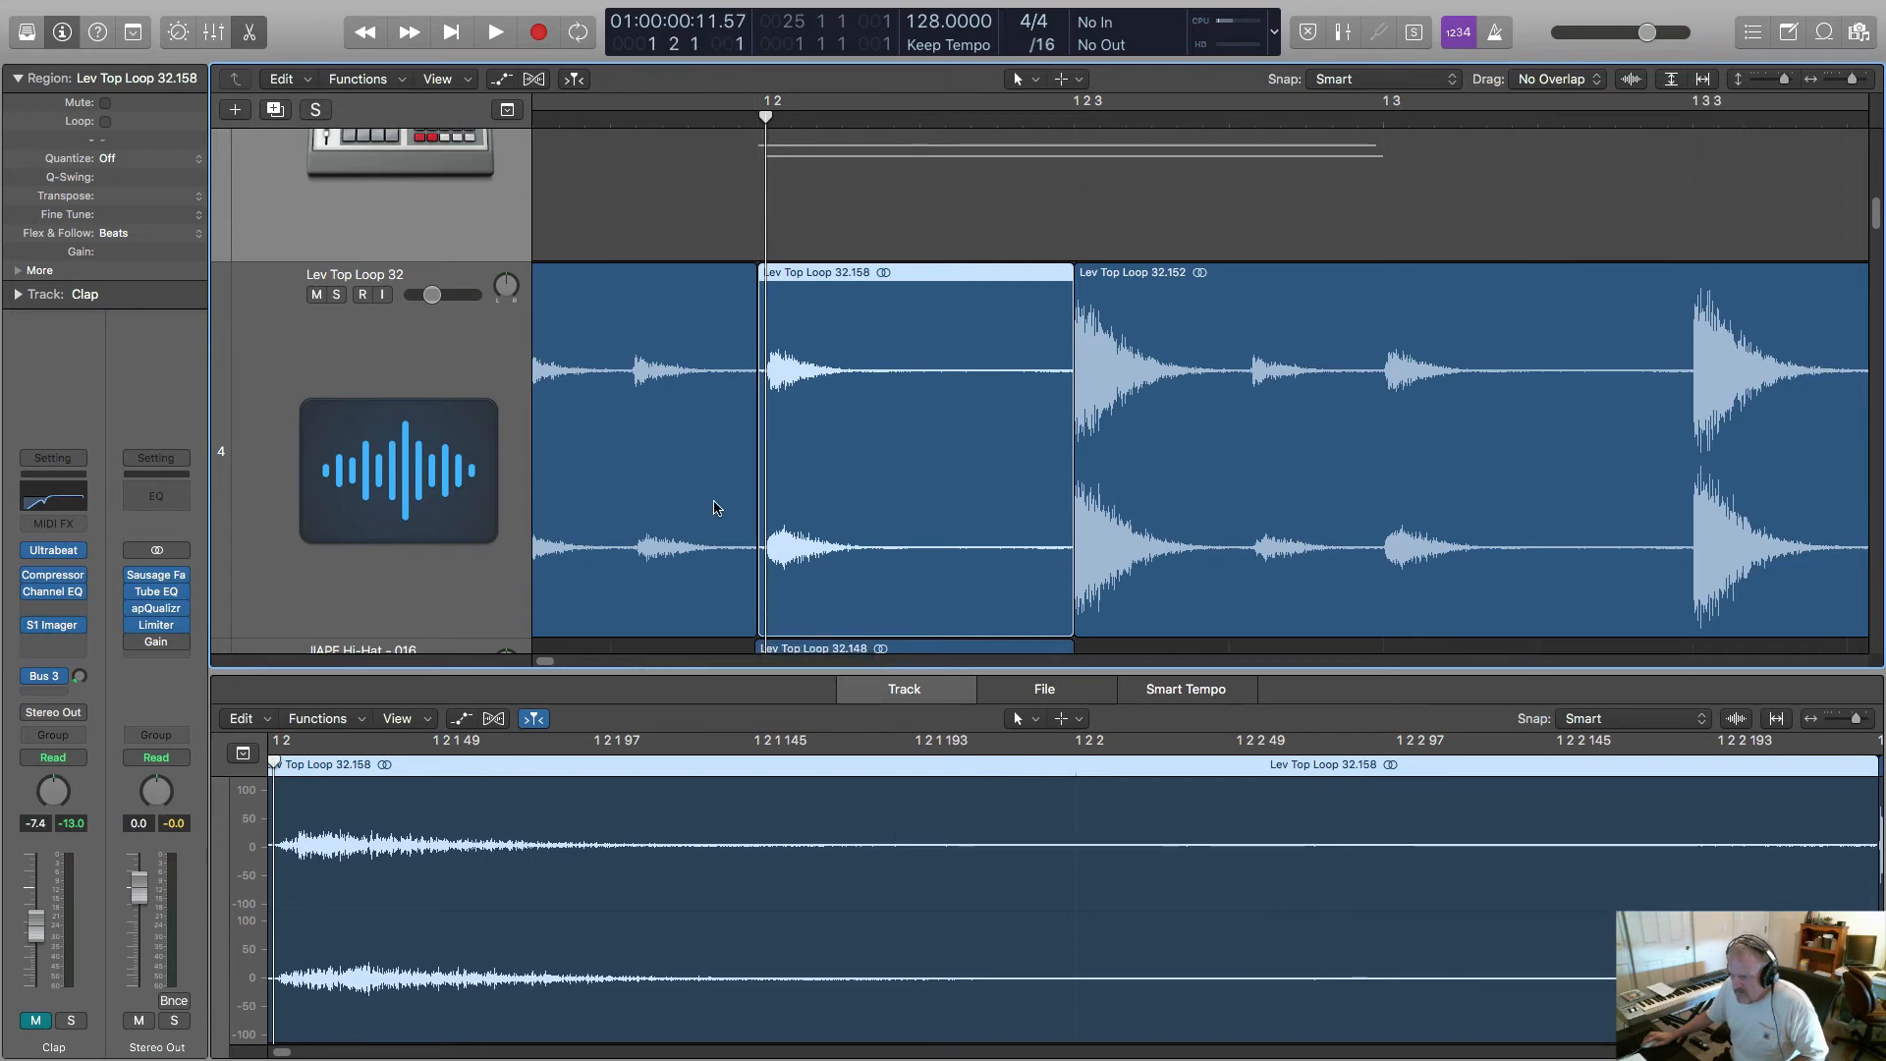
key("super+Right")
key("super+Right")
key("super+Right")
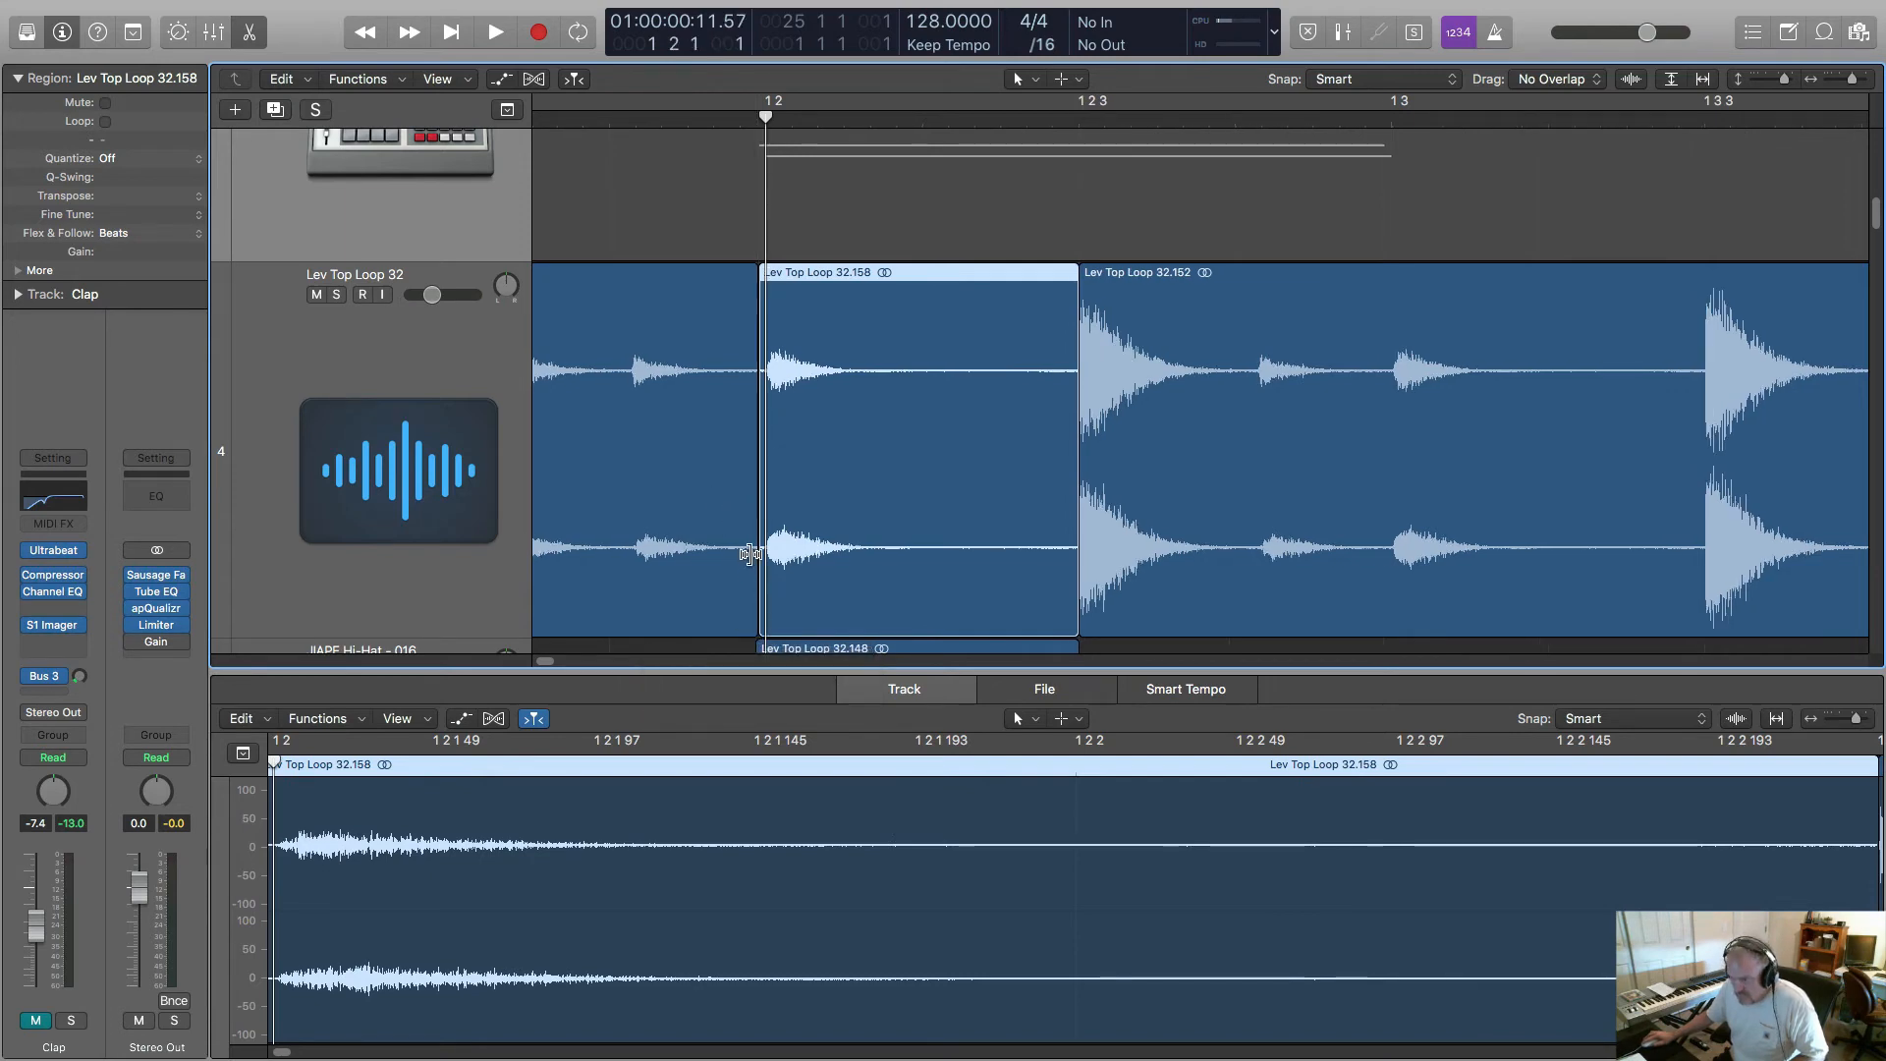
key("super+Right")
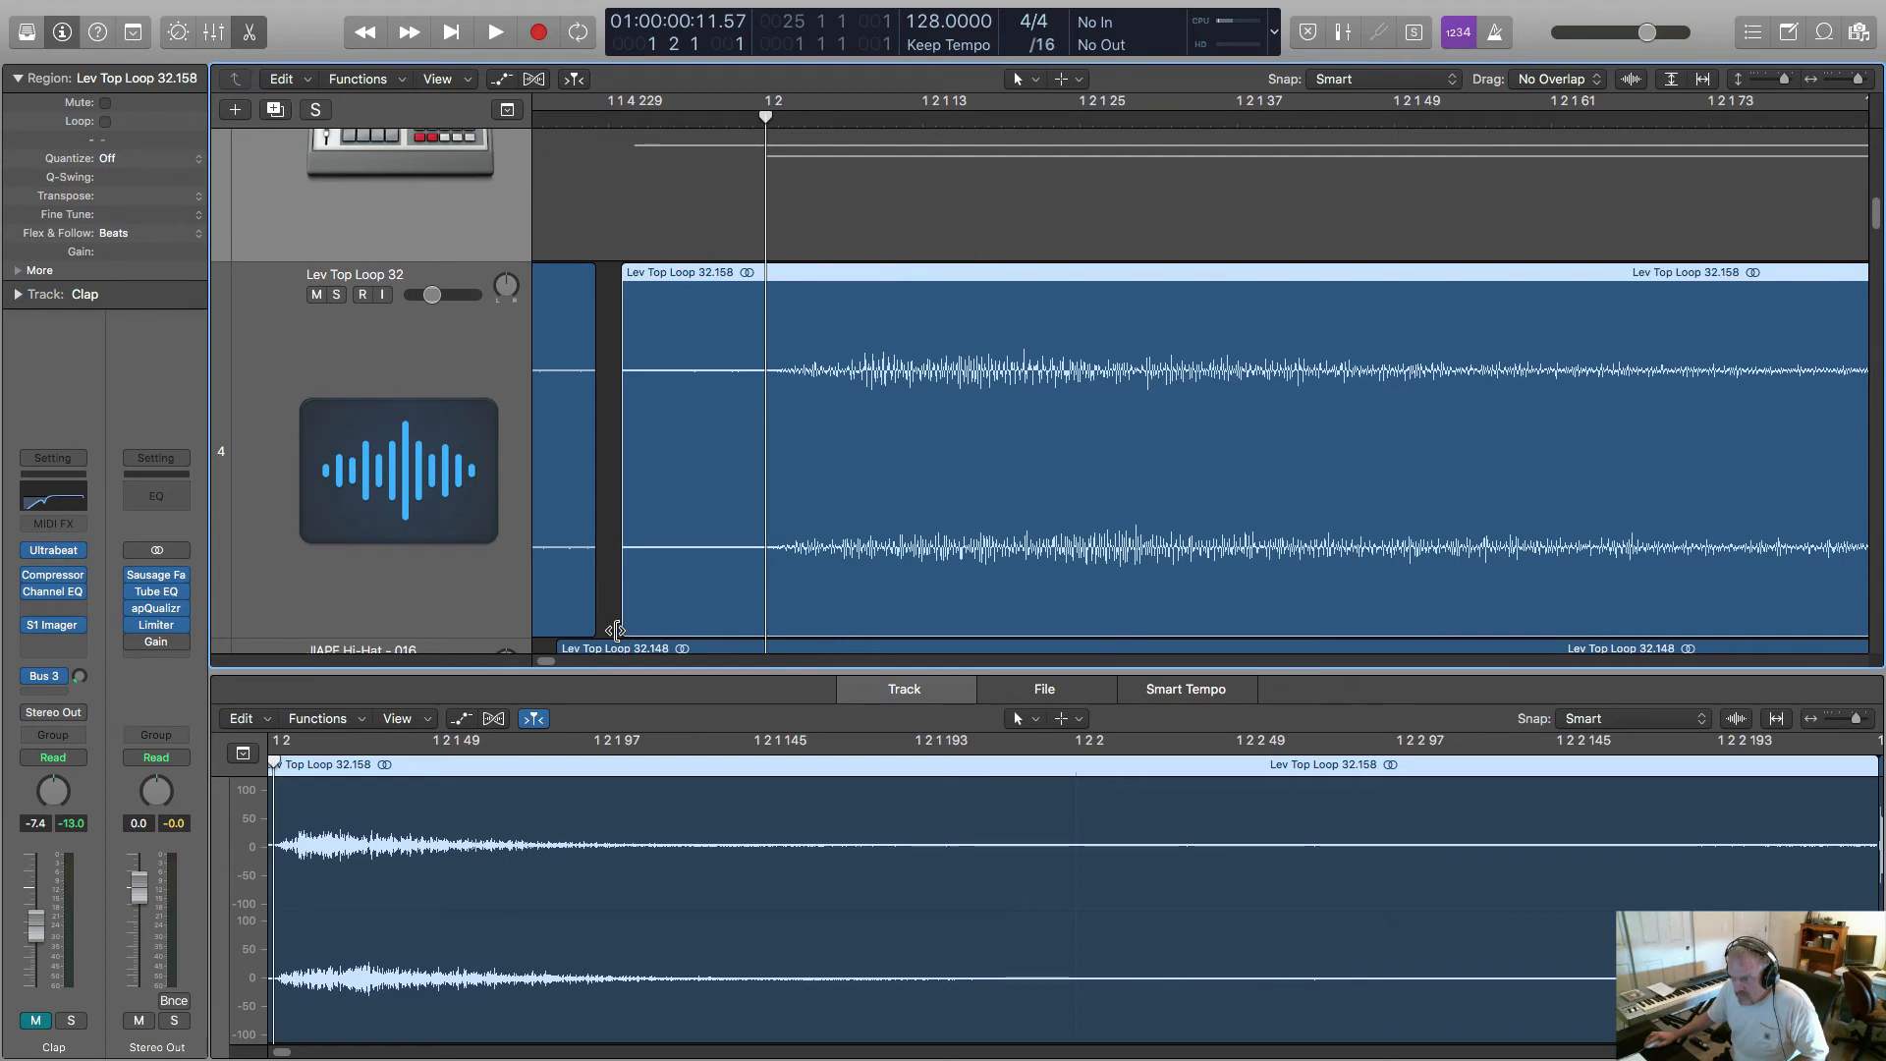
left_click_drag(616, 630, 597, 629)
- Set the region before the gap fill to Fade Out 4 and Fade In 10, and give the gap-fill region a Fade In of 4
left_click(567, 529)
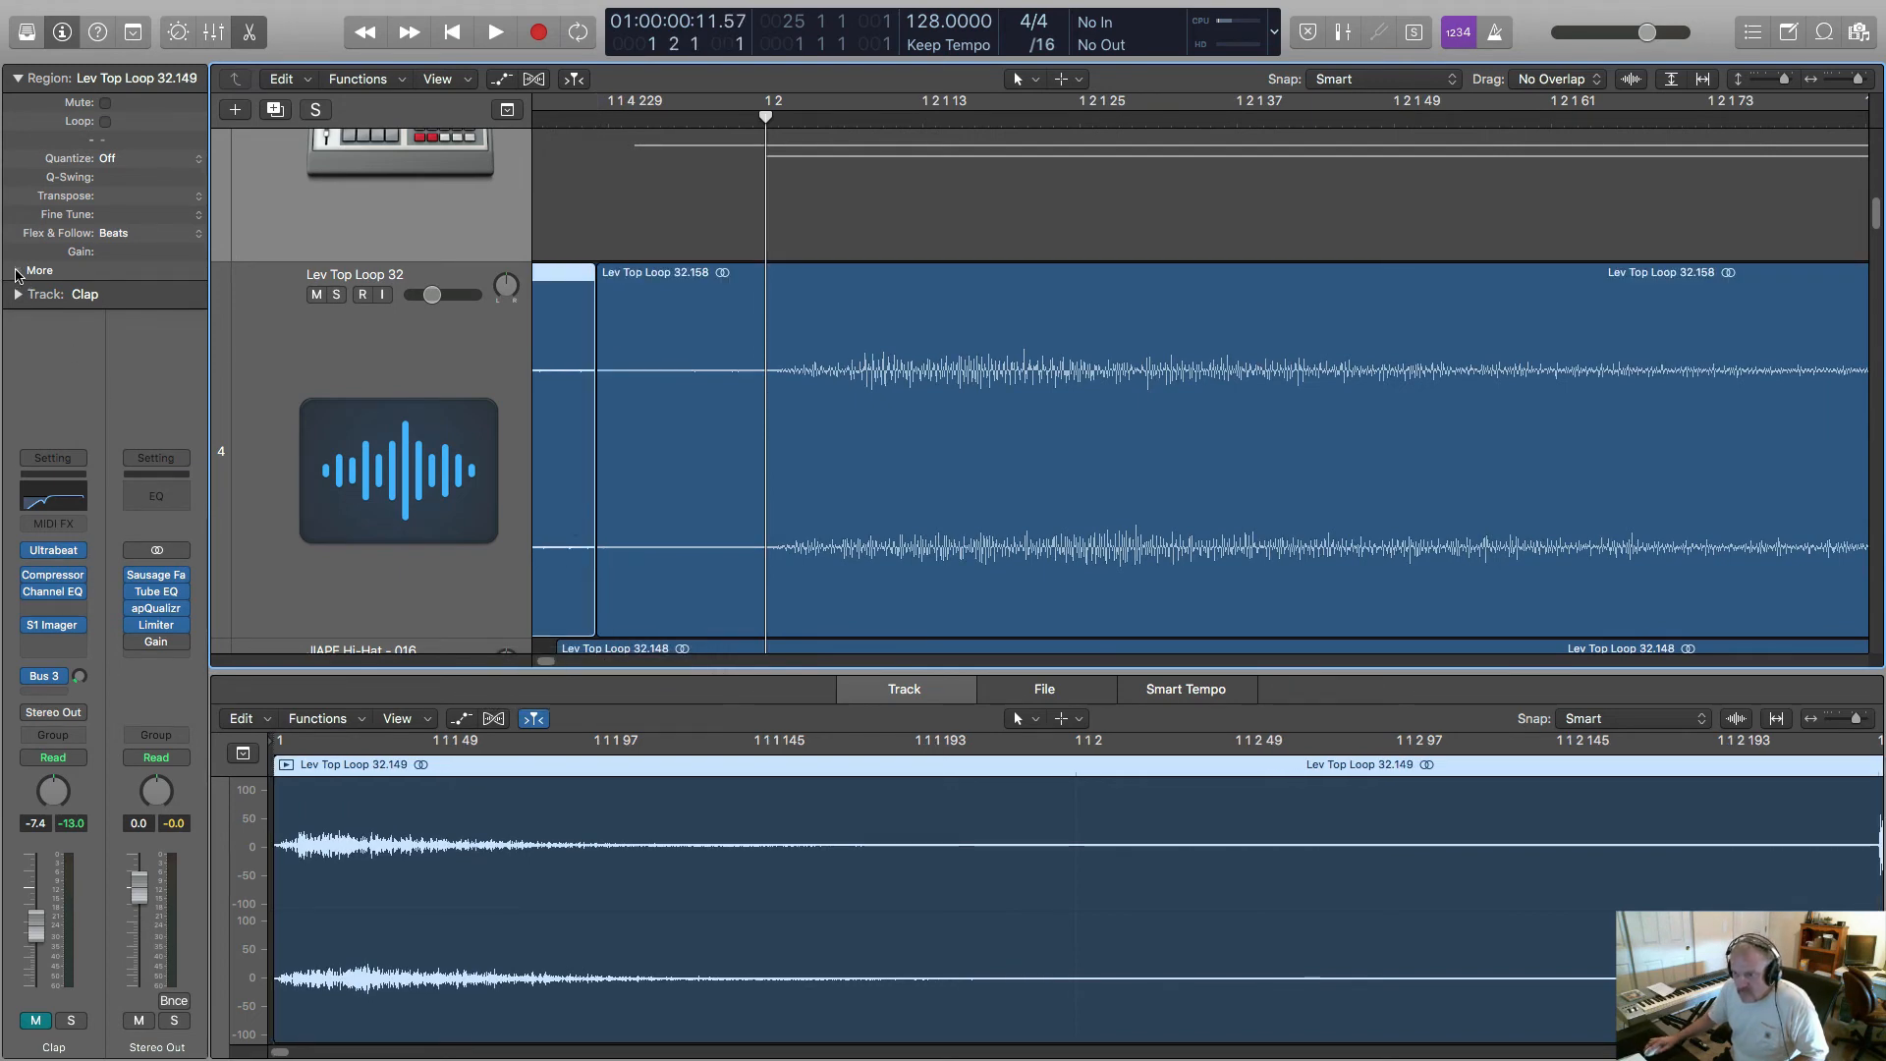
left_click(19, 272)
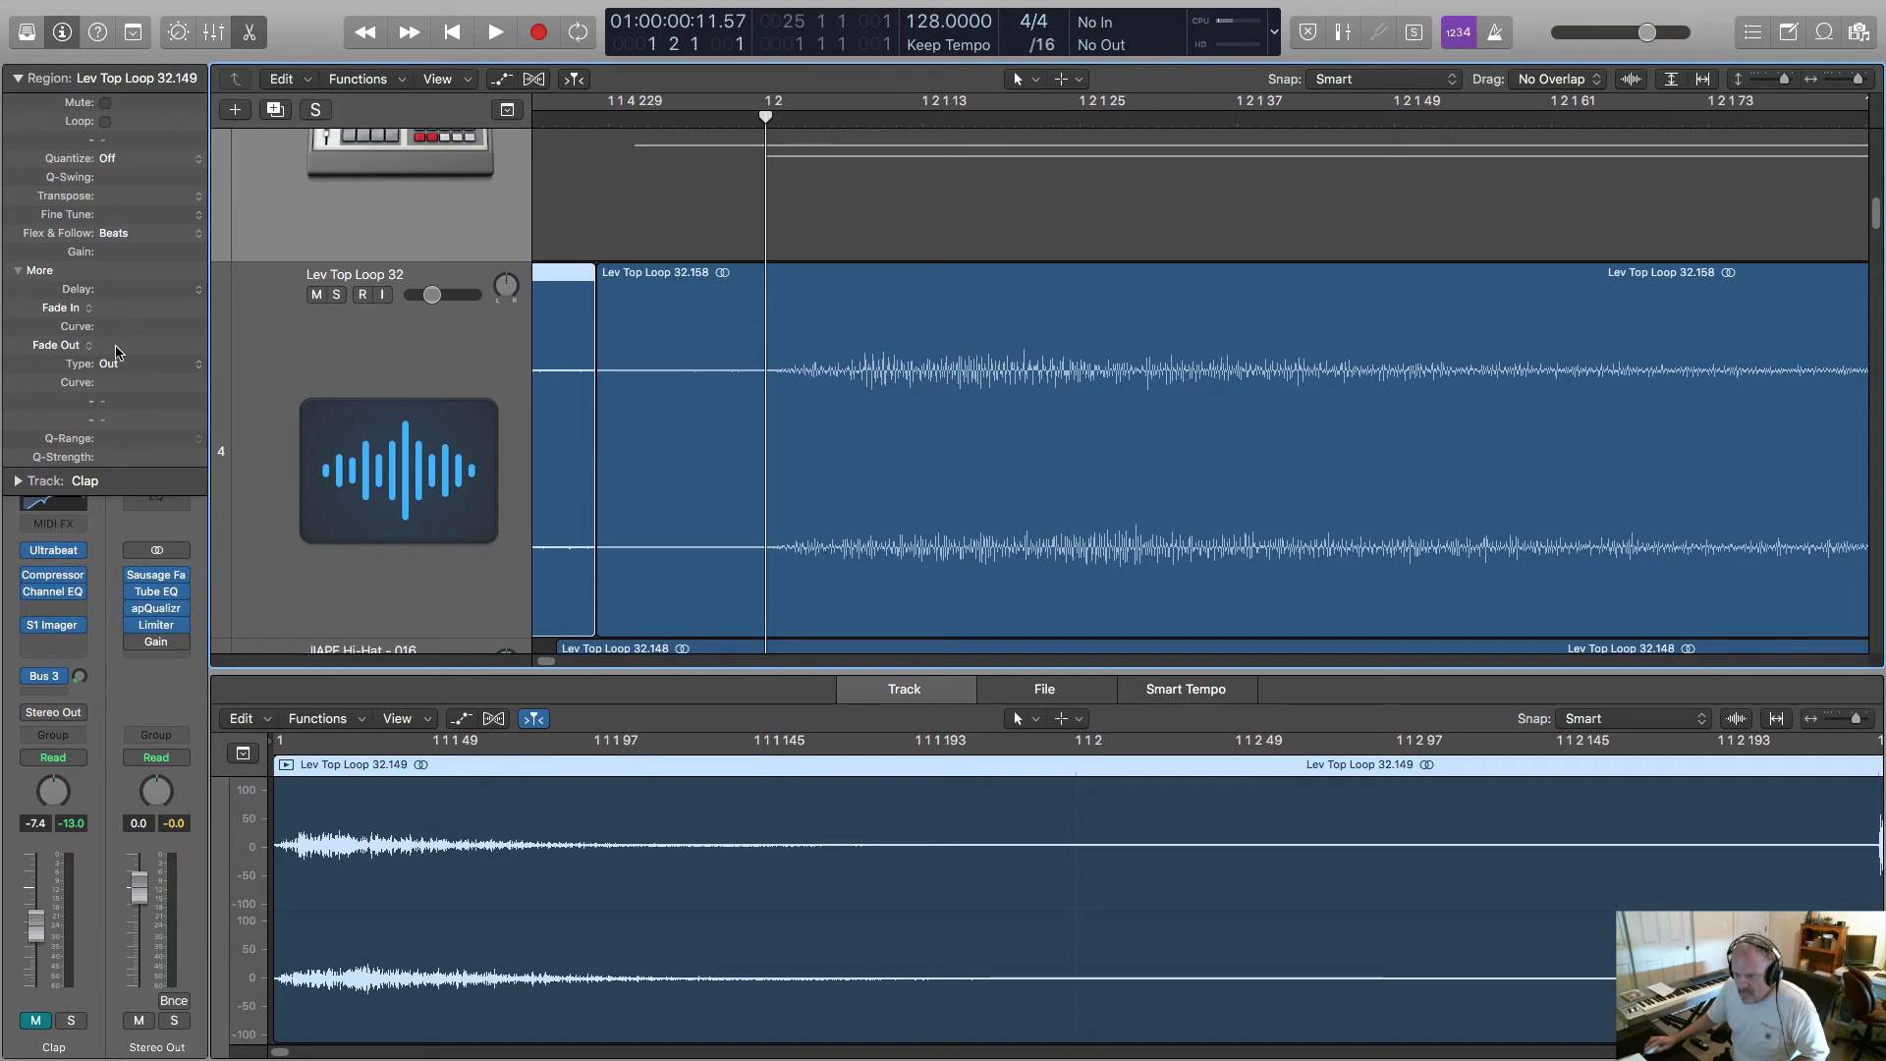
left_click_drag(117, 346, 126, 332)
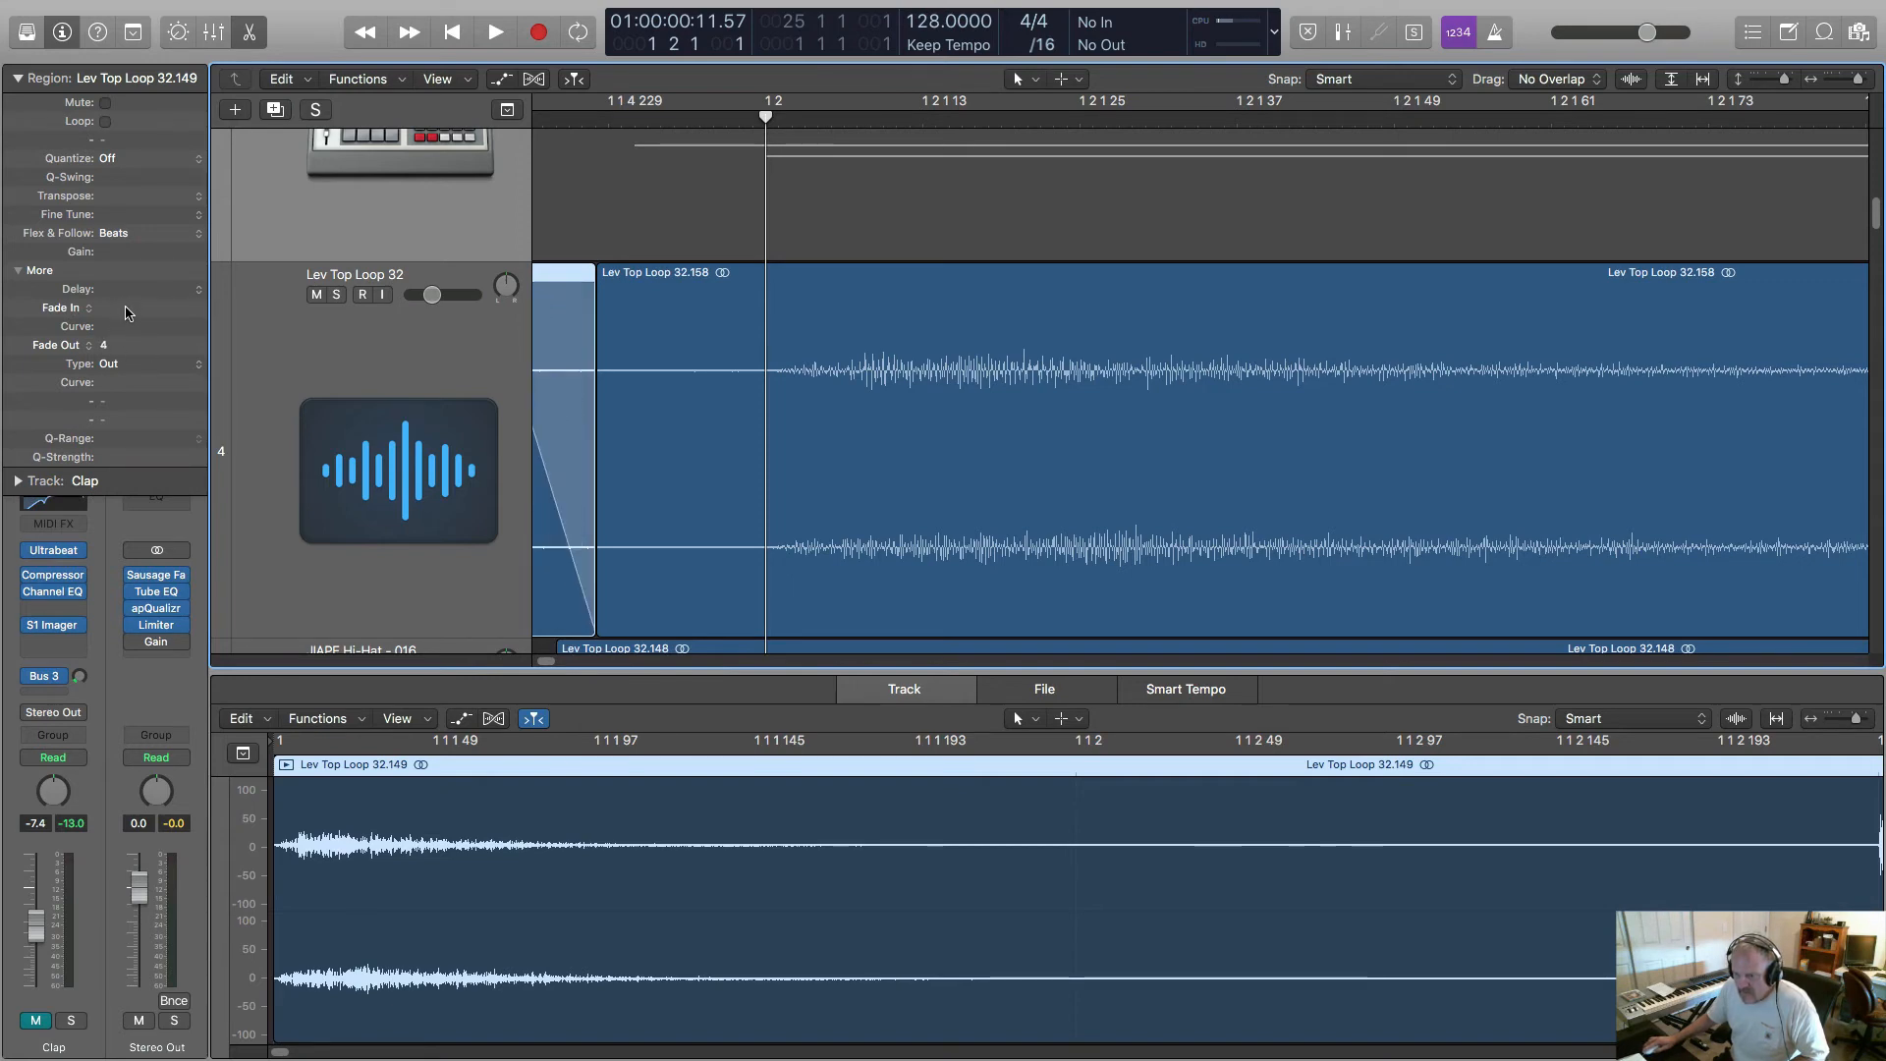
left_click_drag(126, 313, 152, 305)
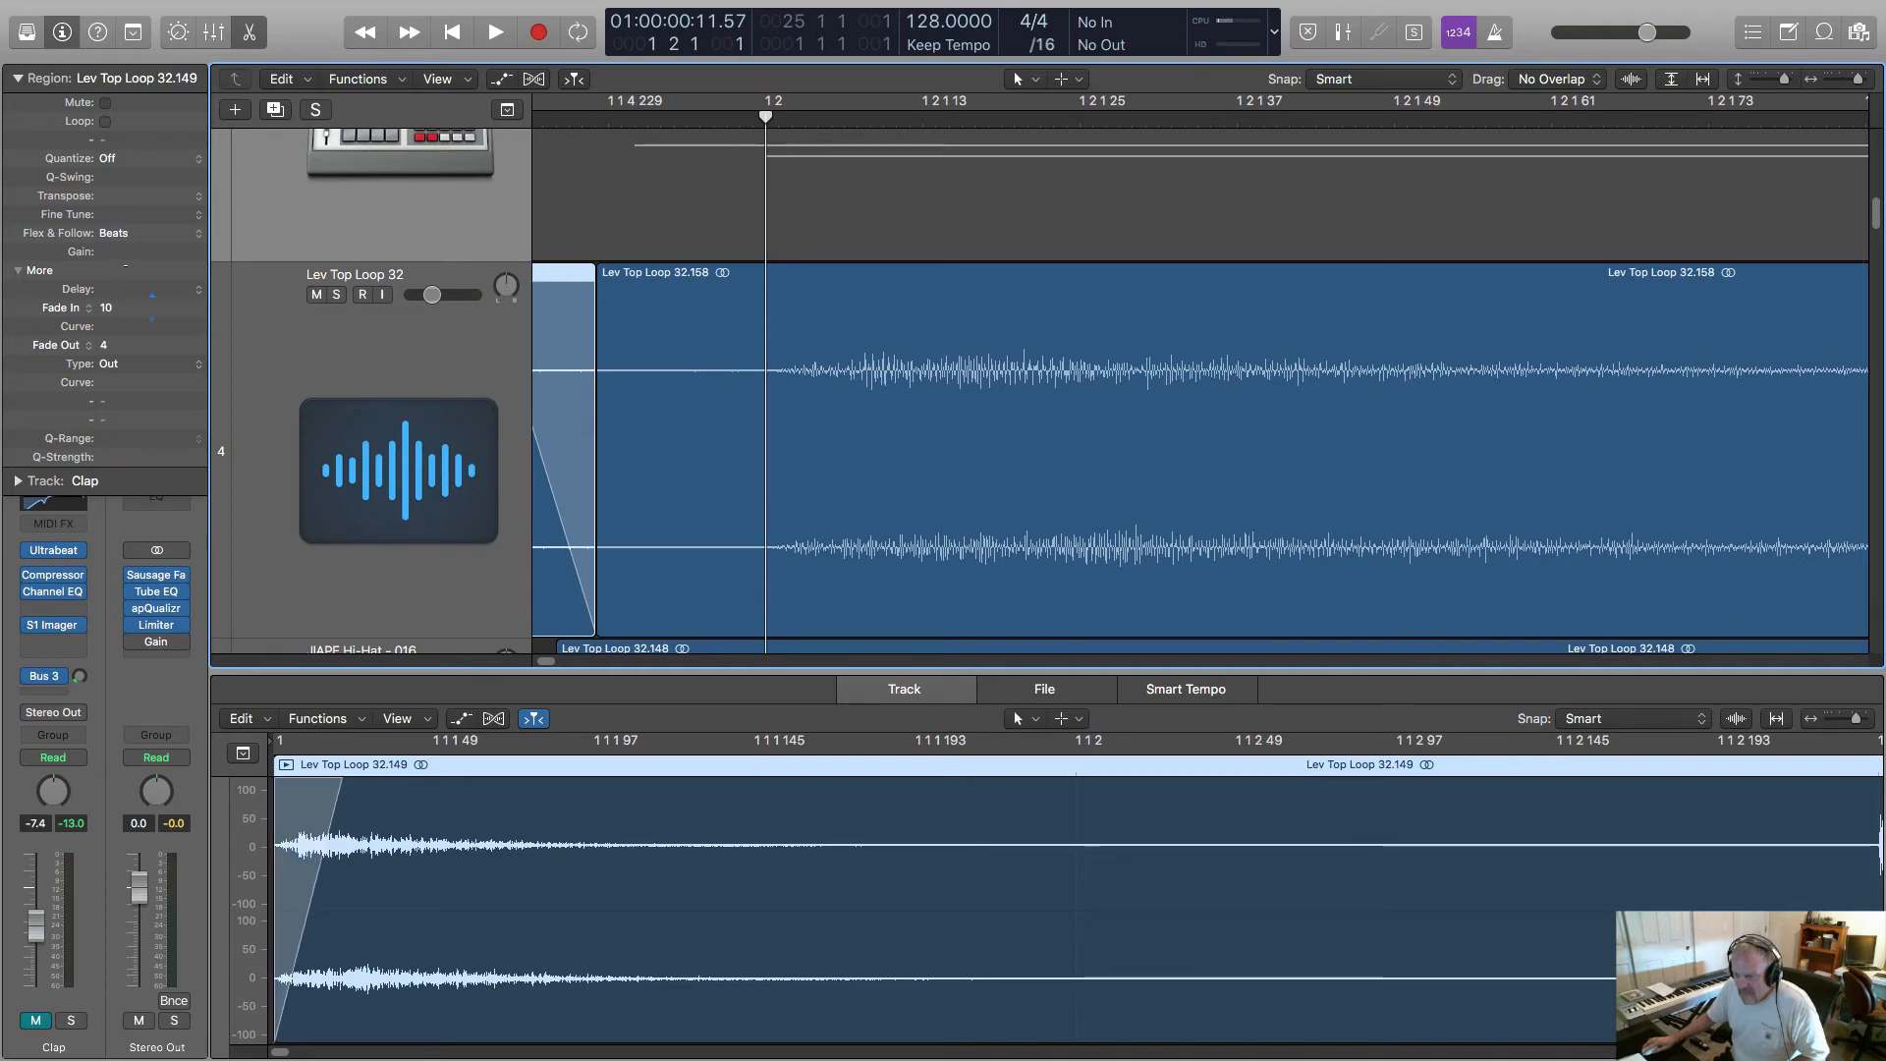
left_click(700, 337)
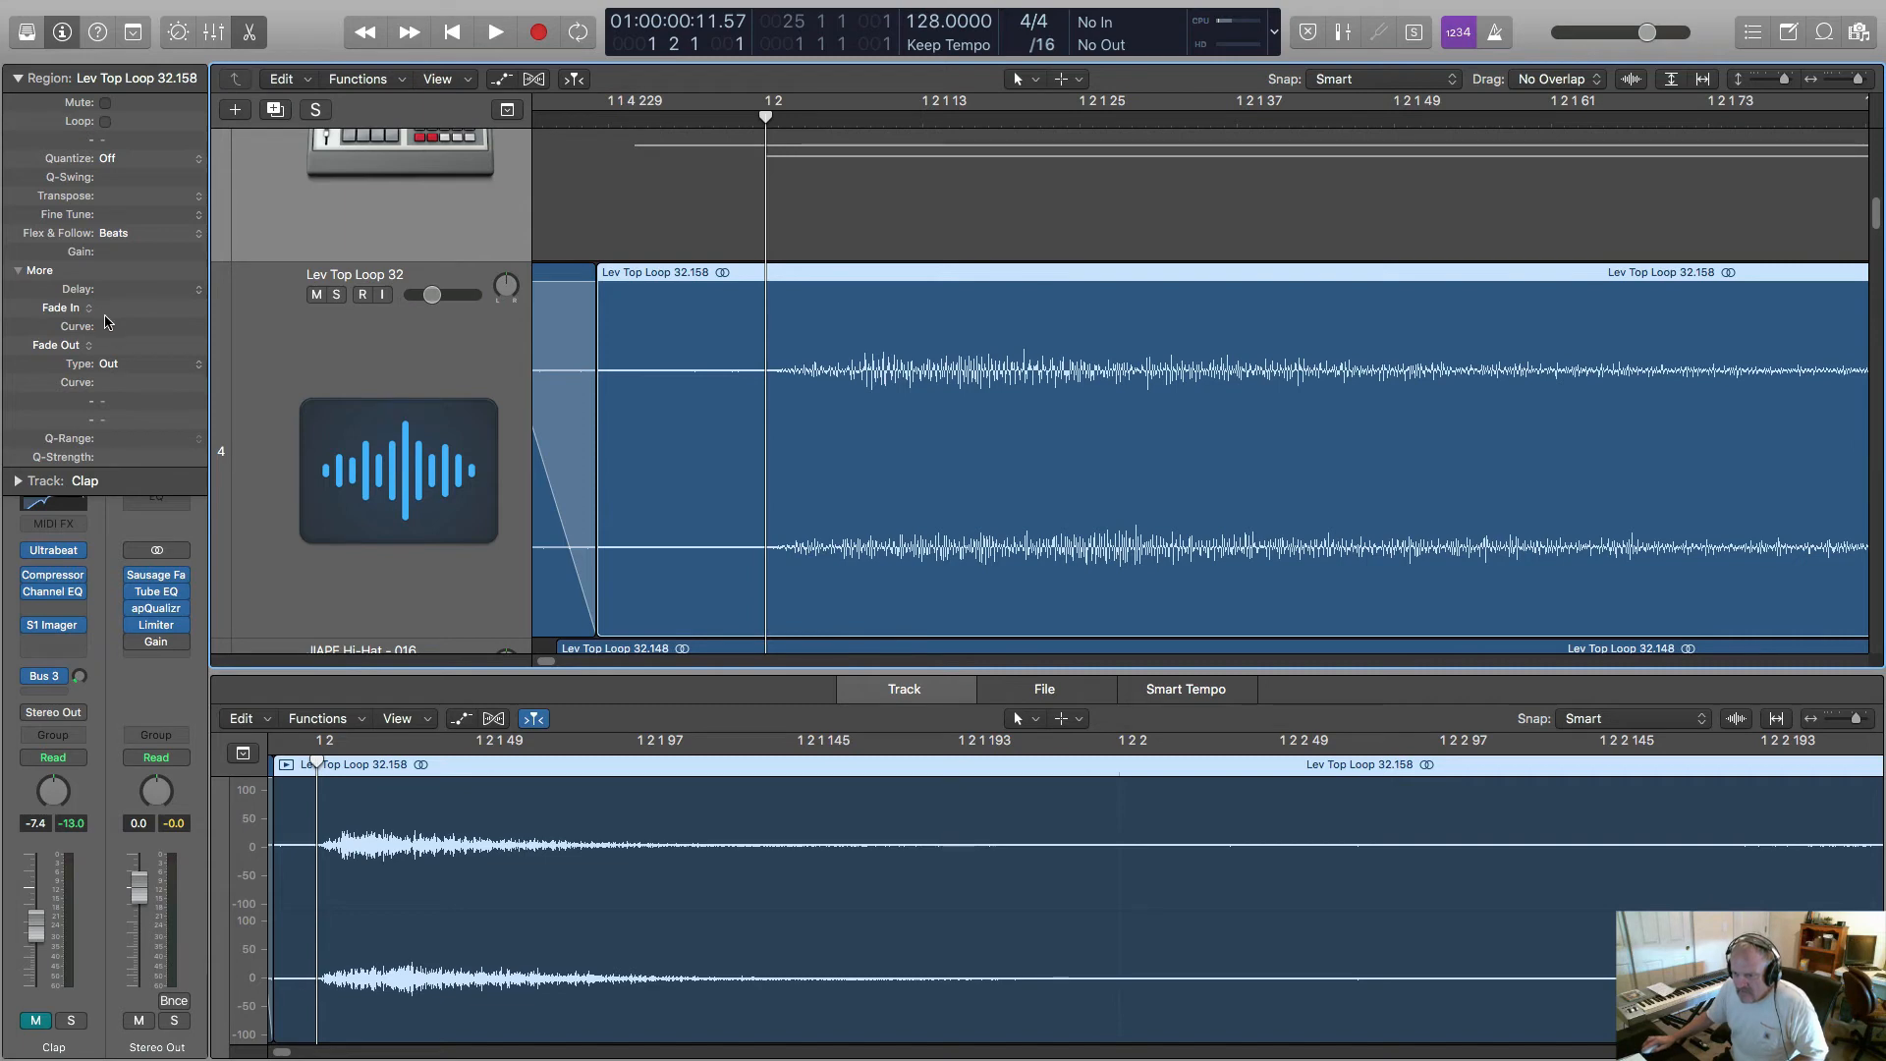
left_click_drag(110, 308, 151, 307)
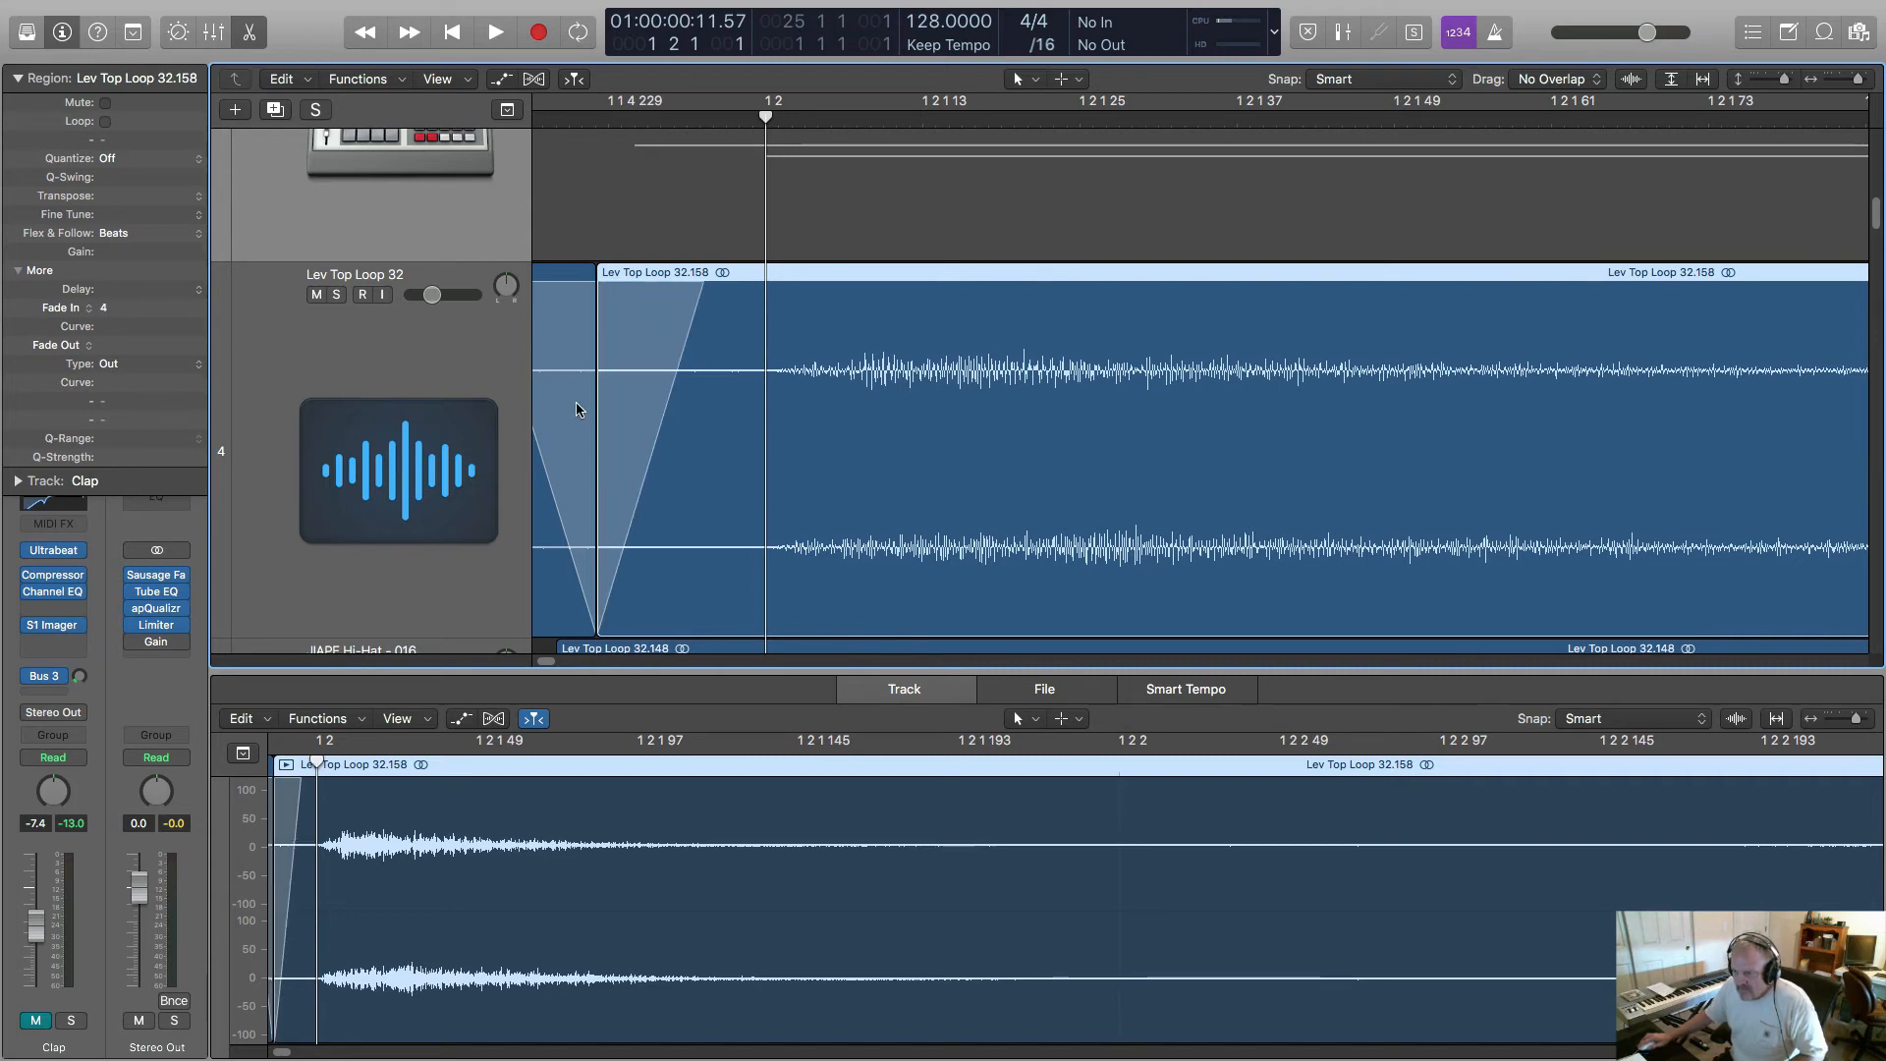
- Solo Lev Top Loop 32, play the edited opening to hear the clap-free beat 2, and return to the start of the song
scroll(820, 427, "left", 10)
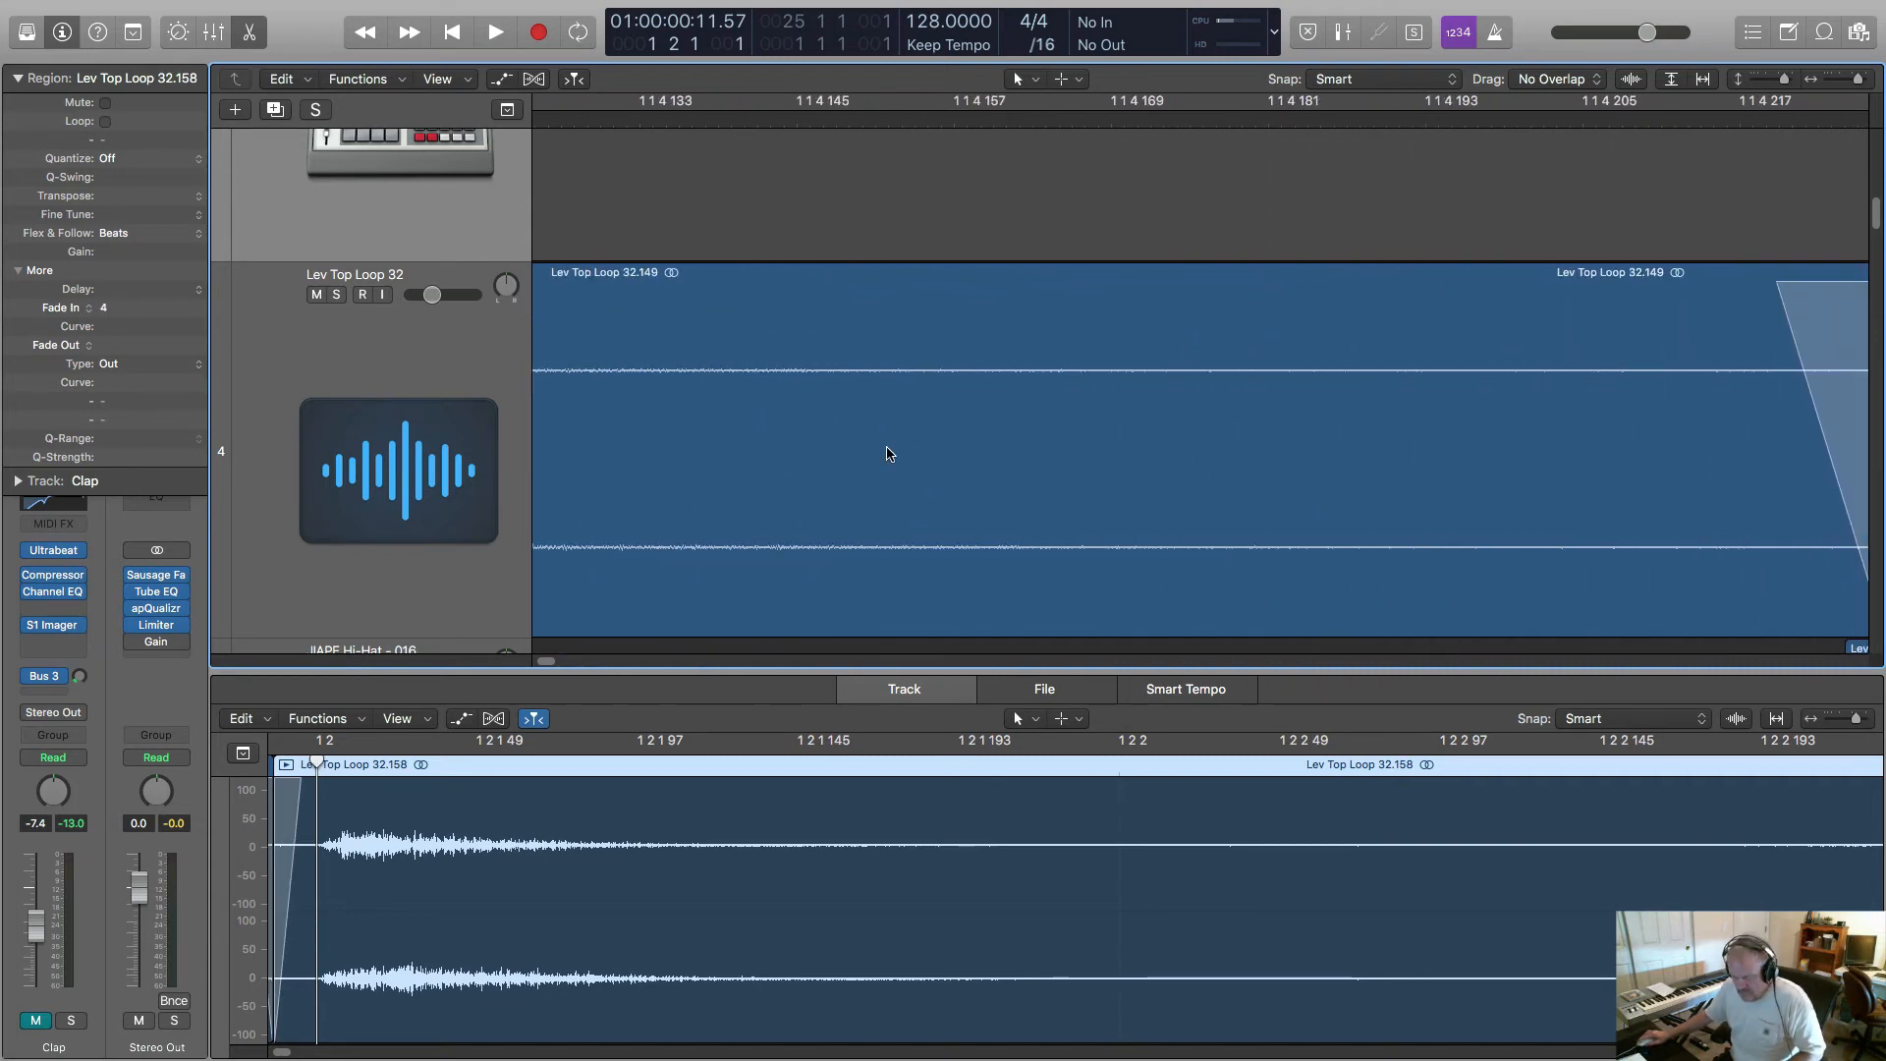
key("z")
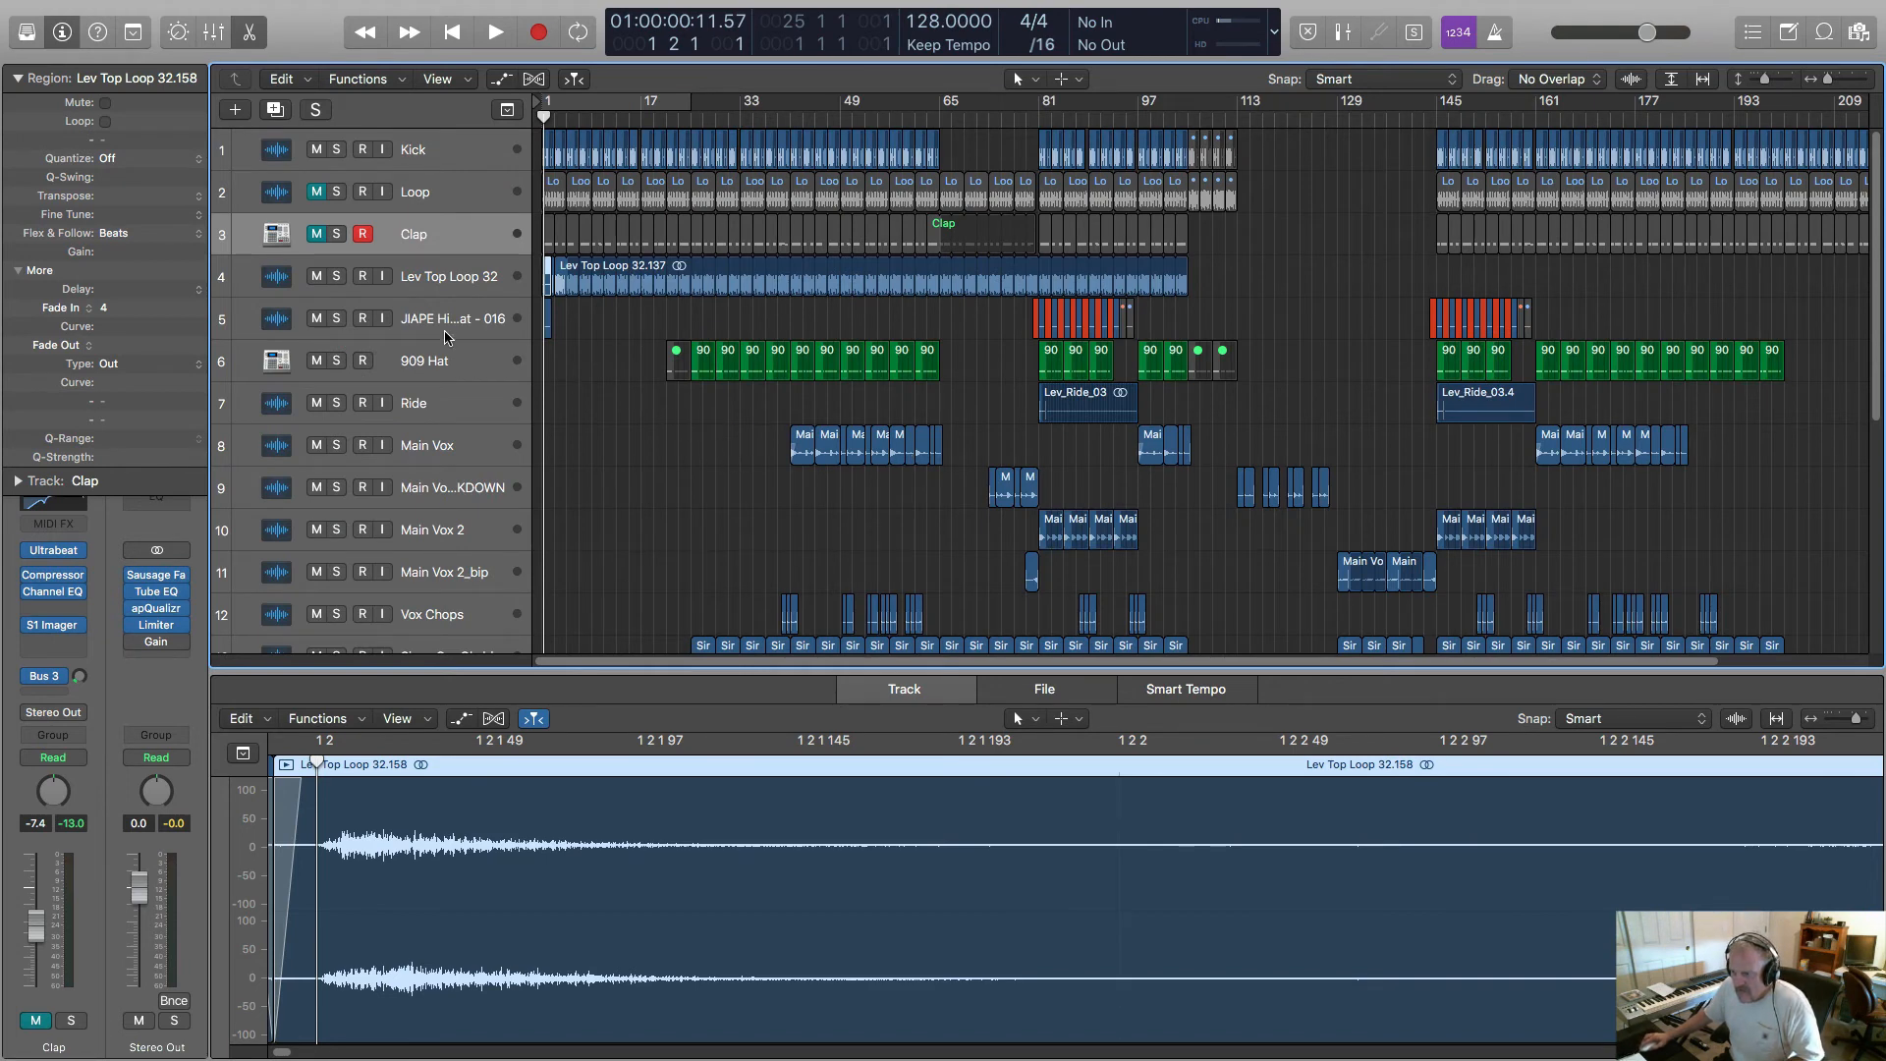
left_click(336, 276)
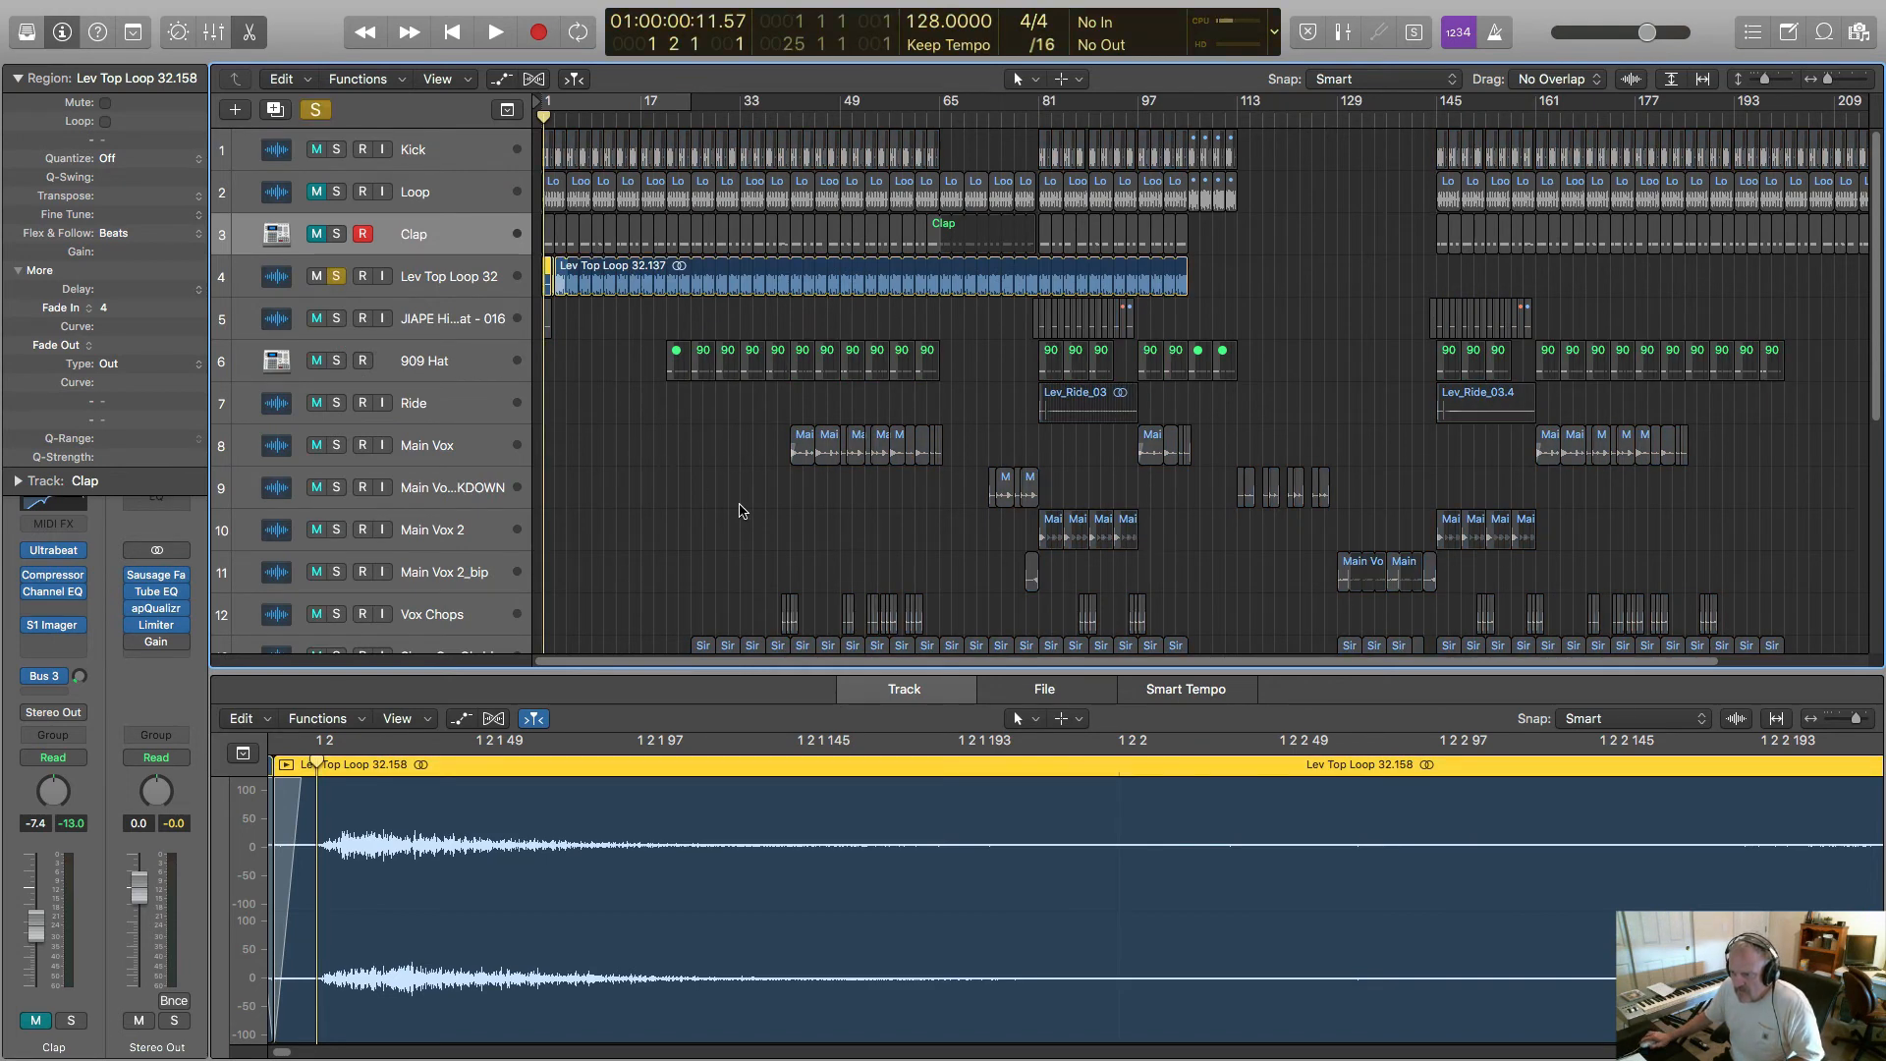
key("space")
key("space")
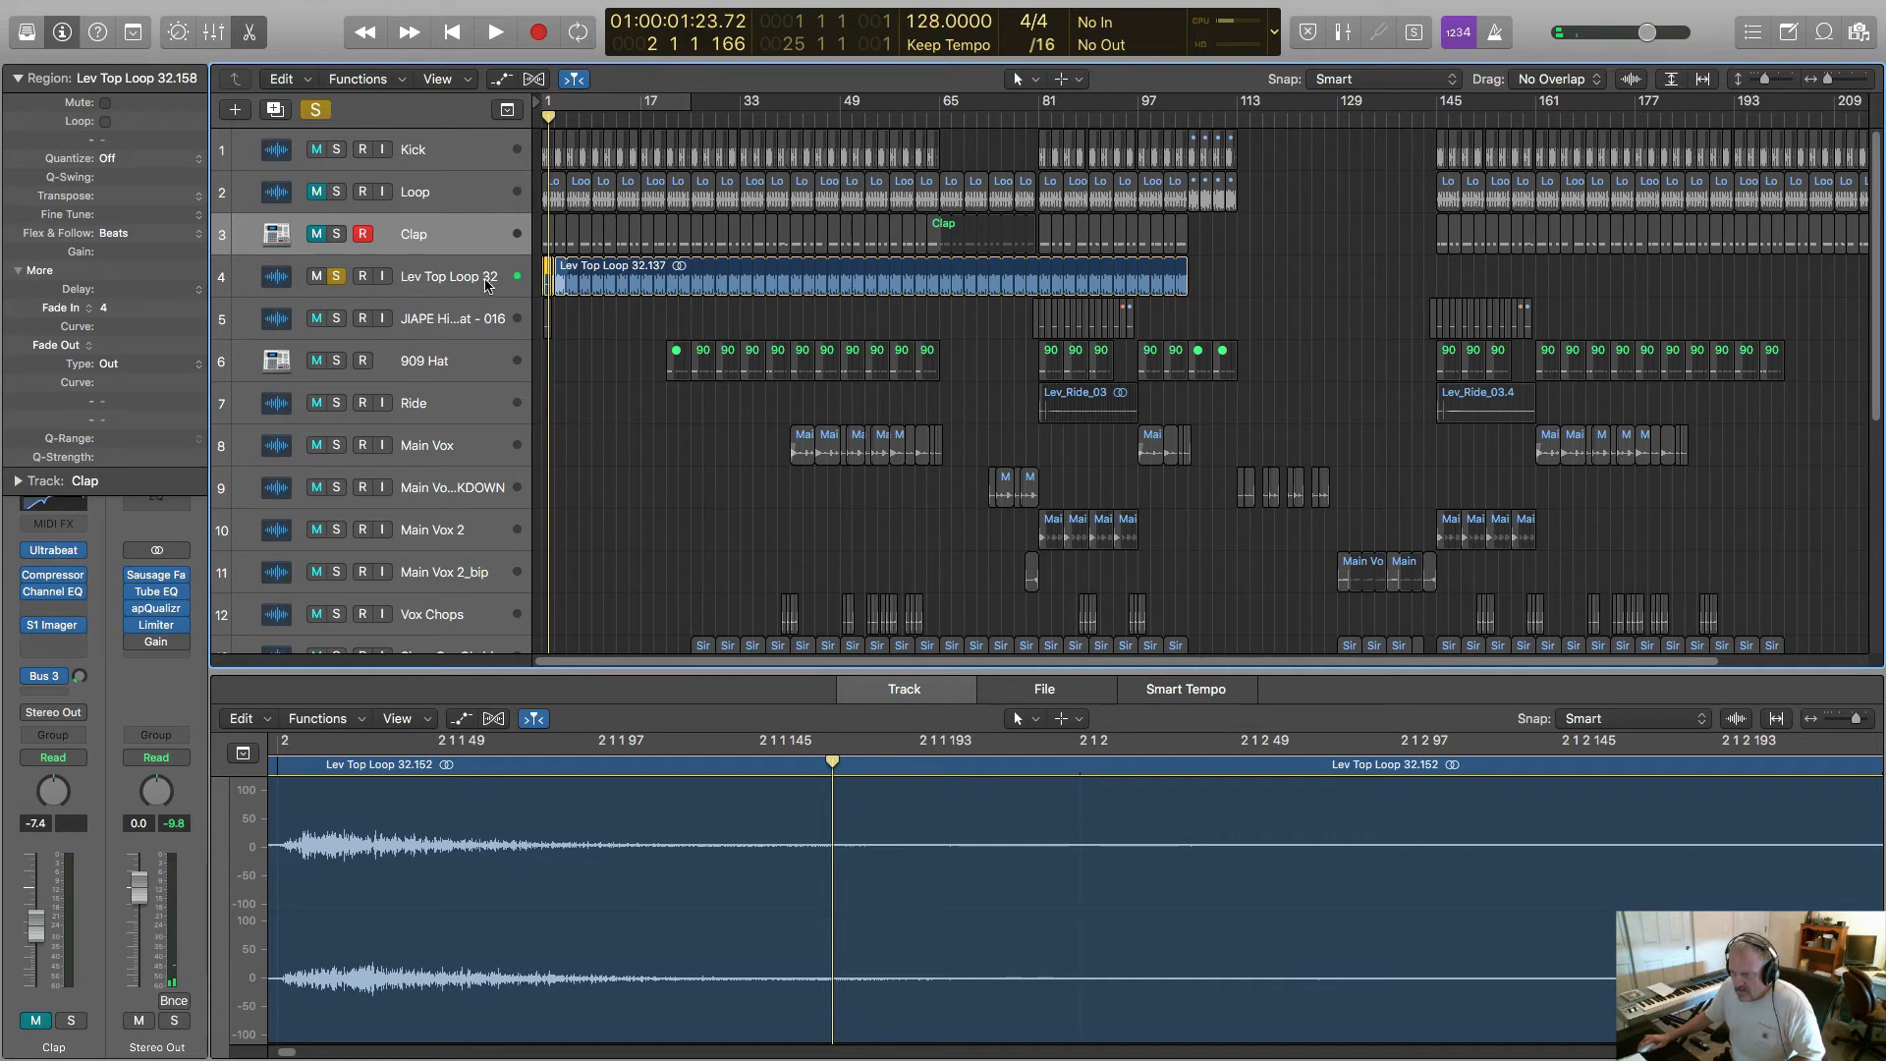
key("Return")
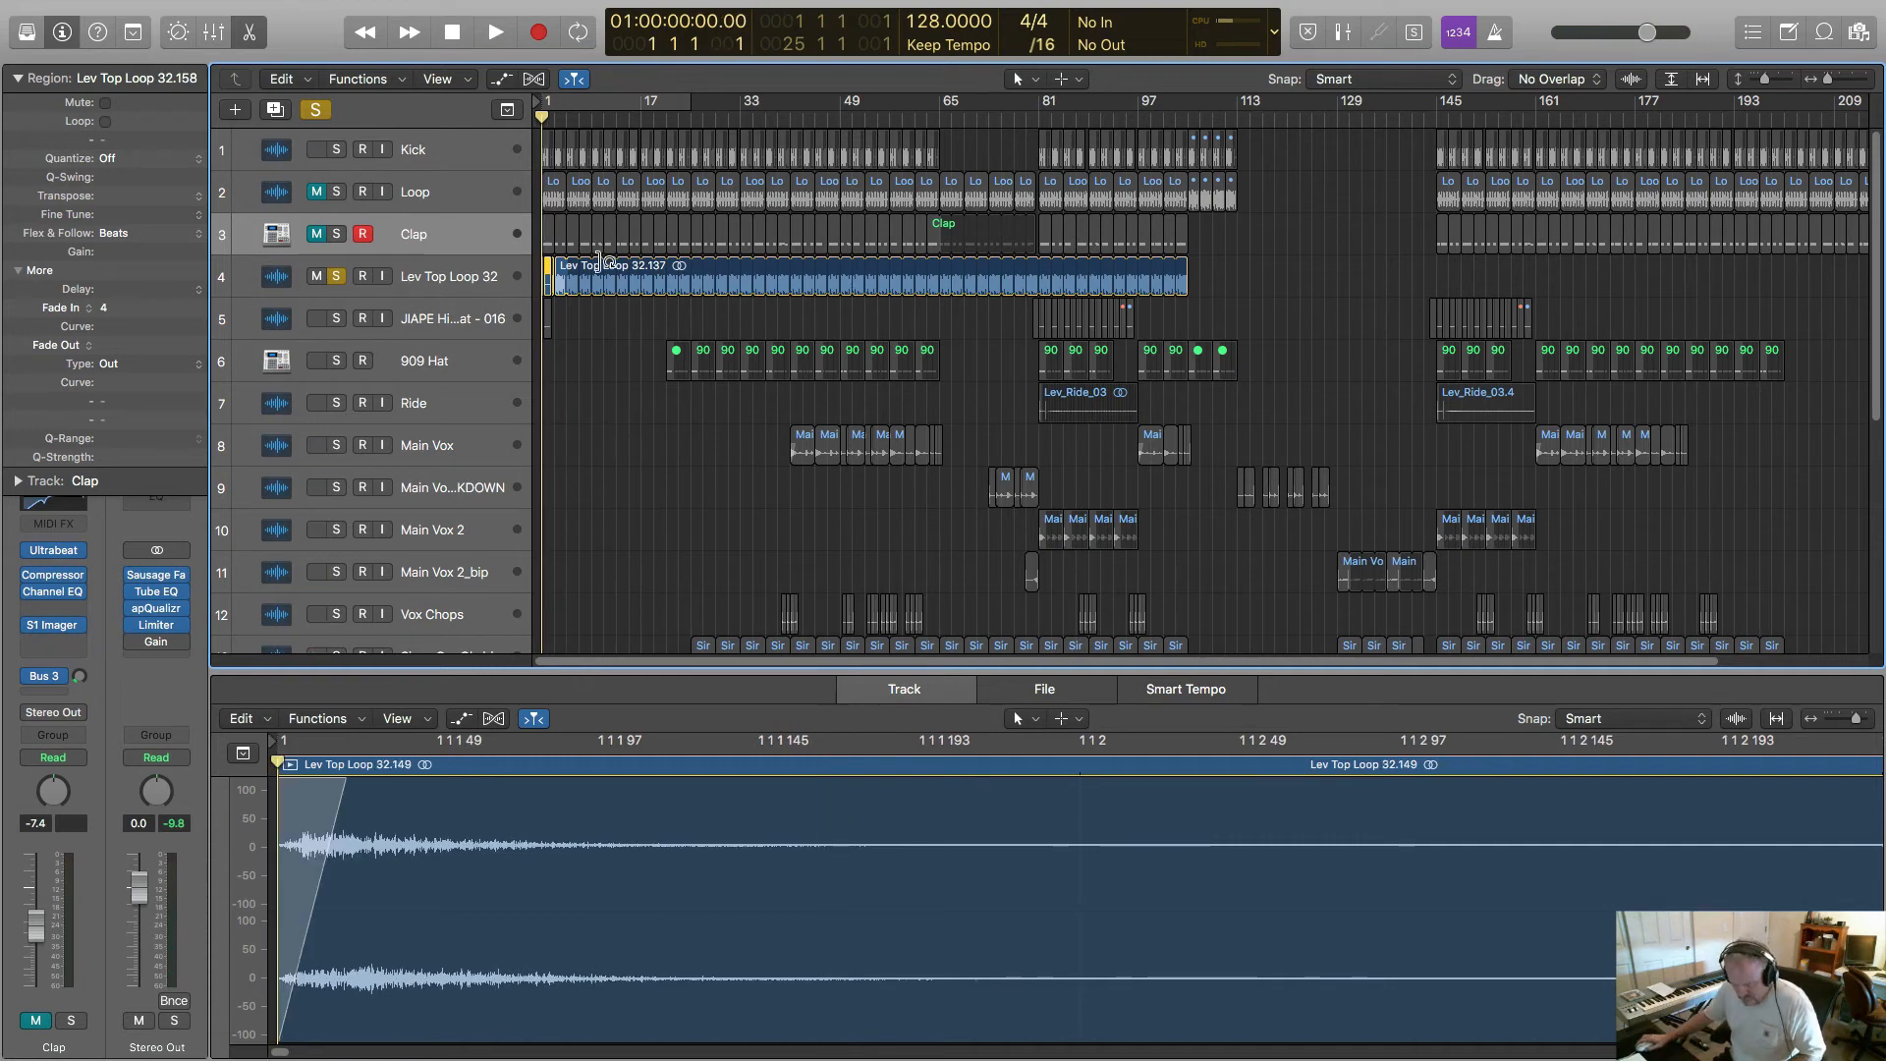
- Cut out the clap hit on beat 4 of bar 1 in Lev Top Loop 32, from about 1 3 4 209 to 1 4 2 24
left_click_drag(619, 340, 498, 236)
left_click_drag(728, 554, 542, 292)
left_click_drag(977, 631, 568, 279)
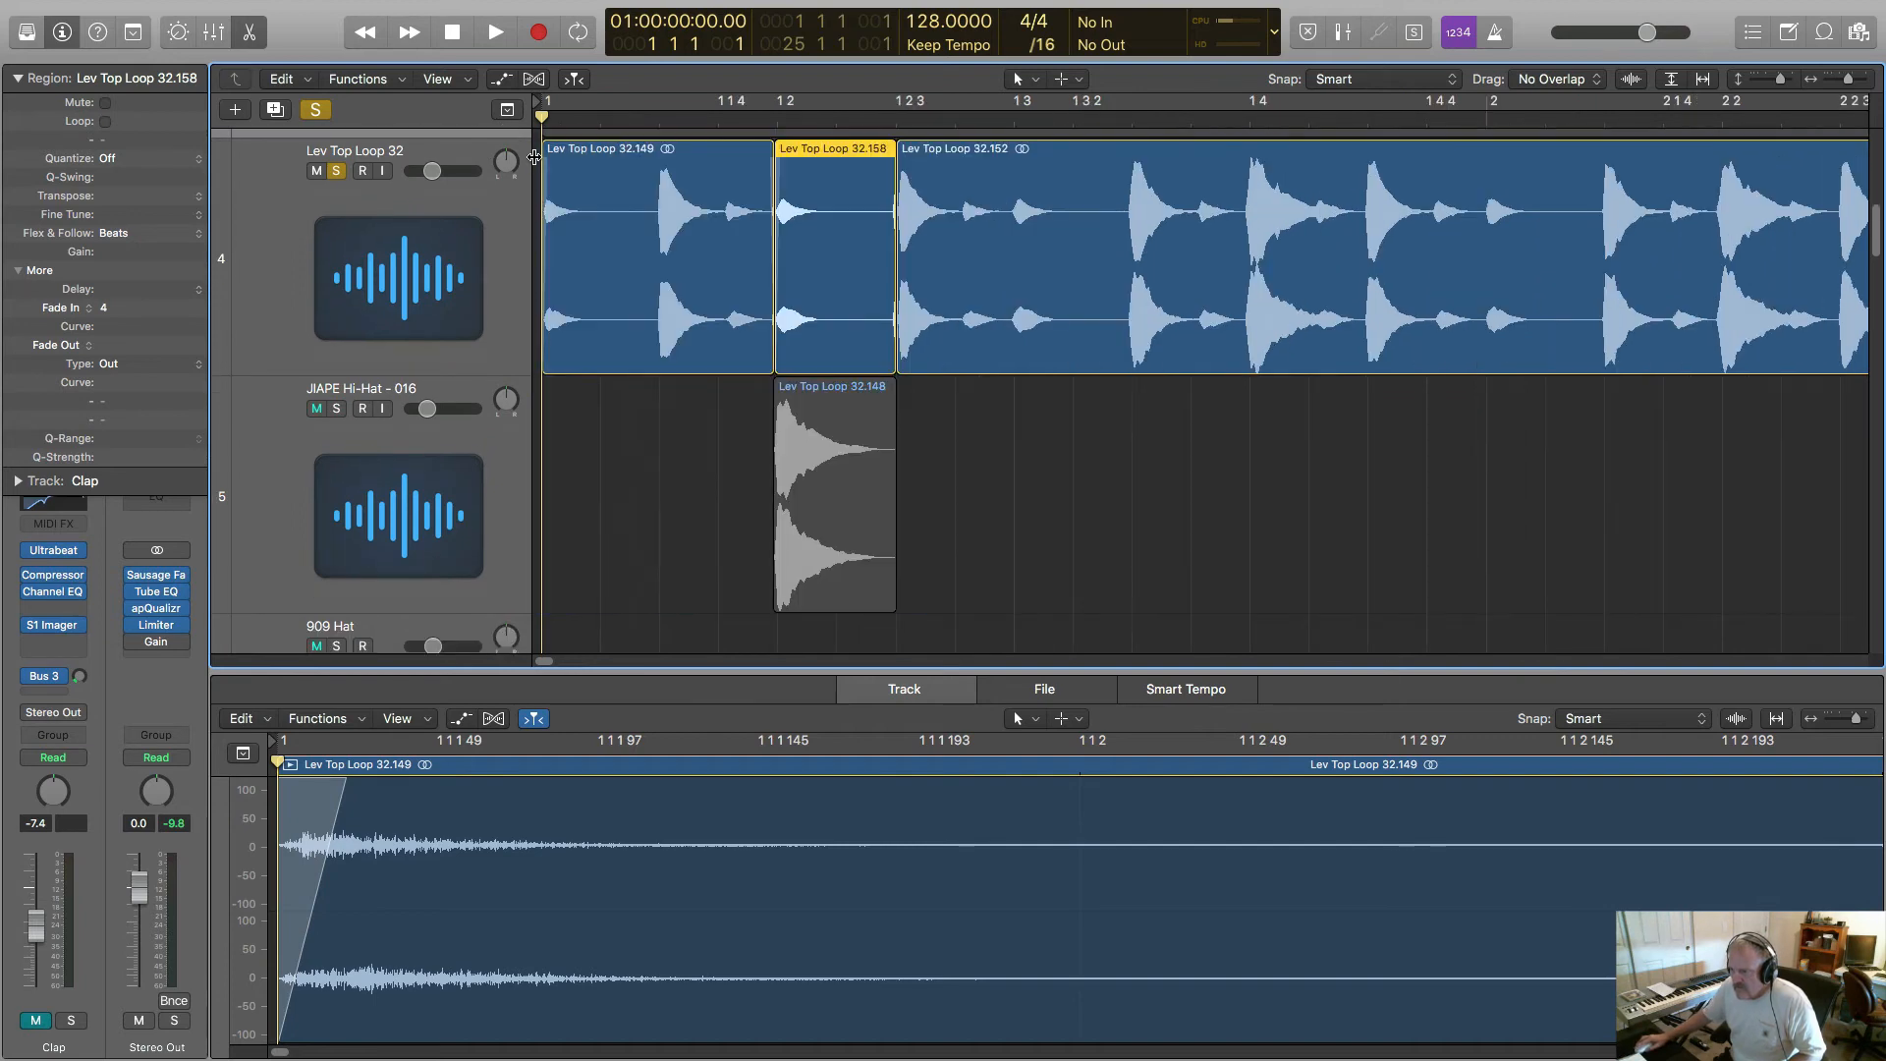
scroll(990, 315, "right", 2)
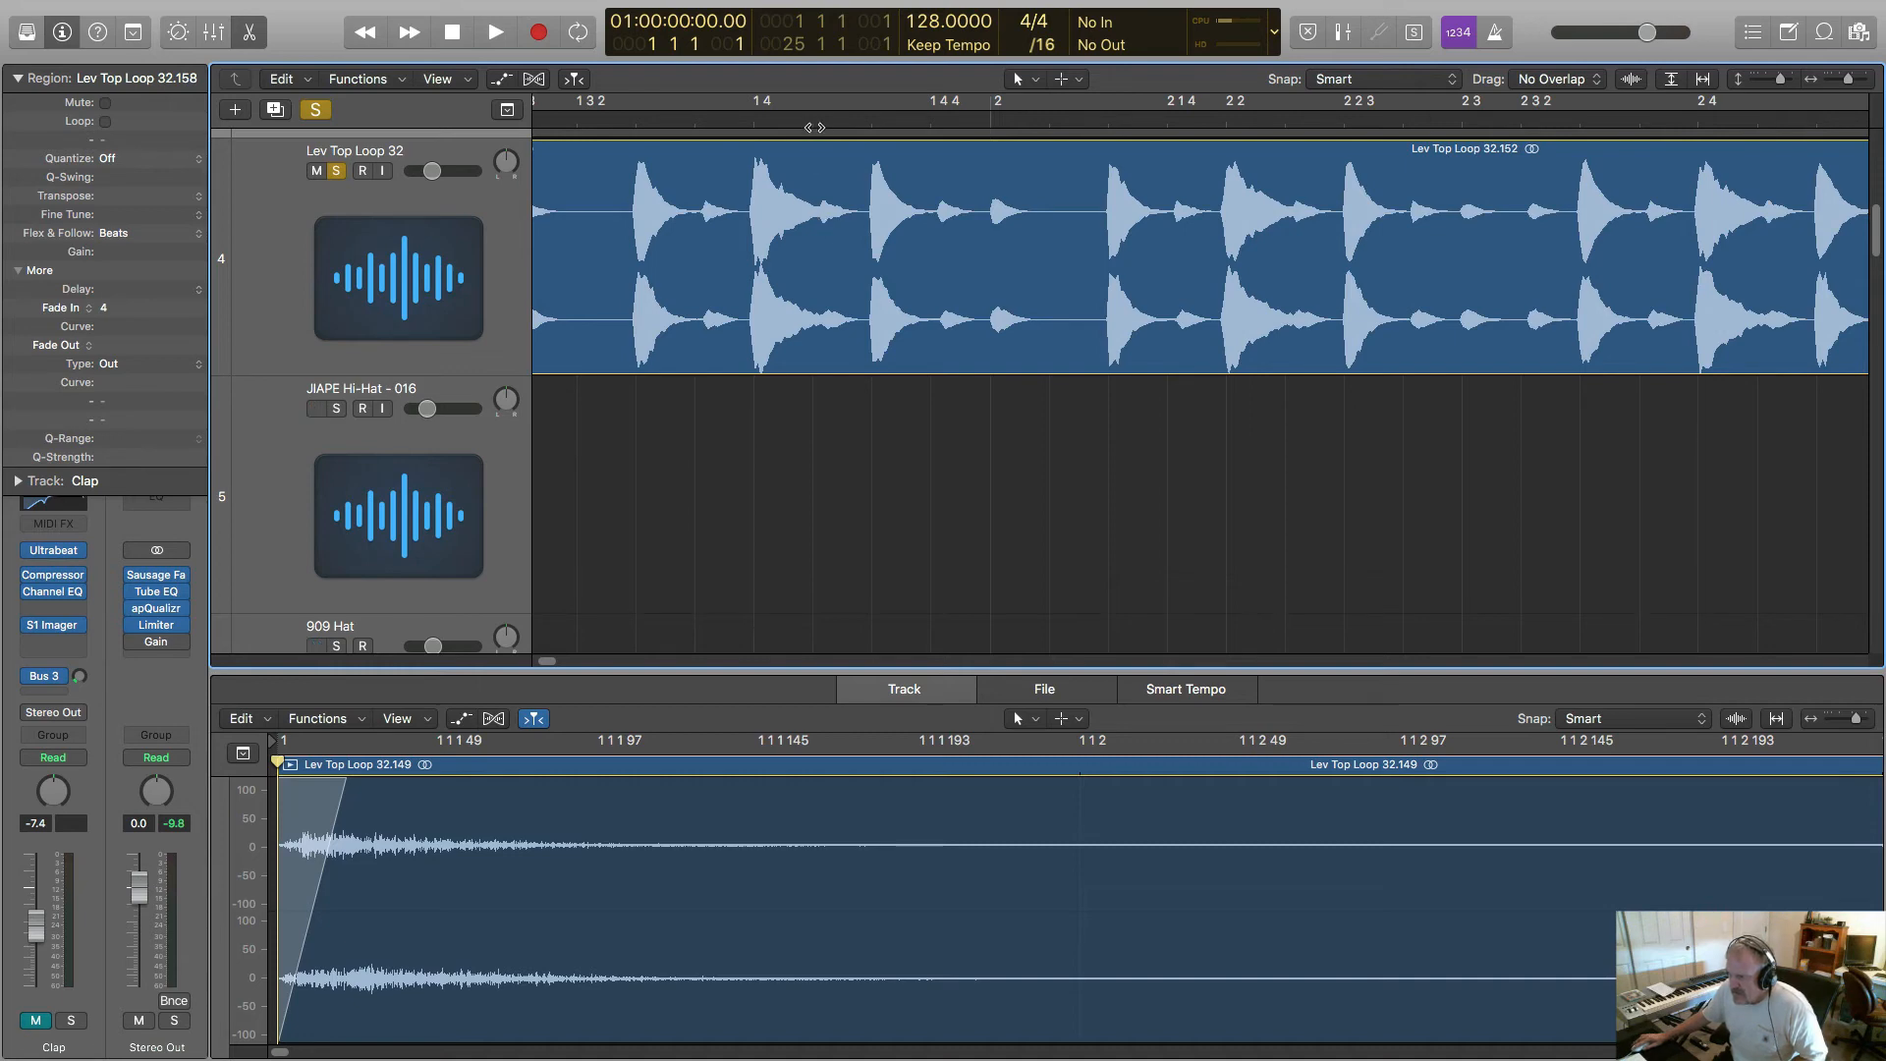
left_click(814, 119)
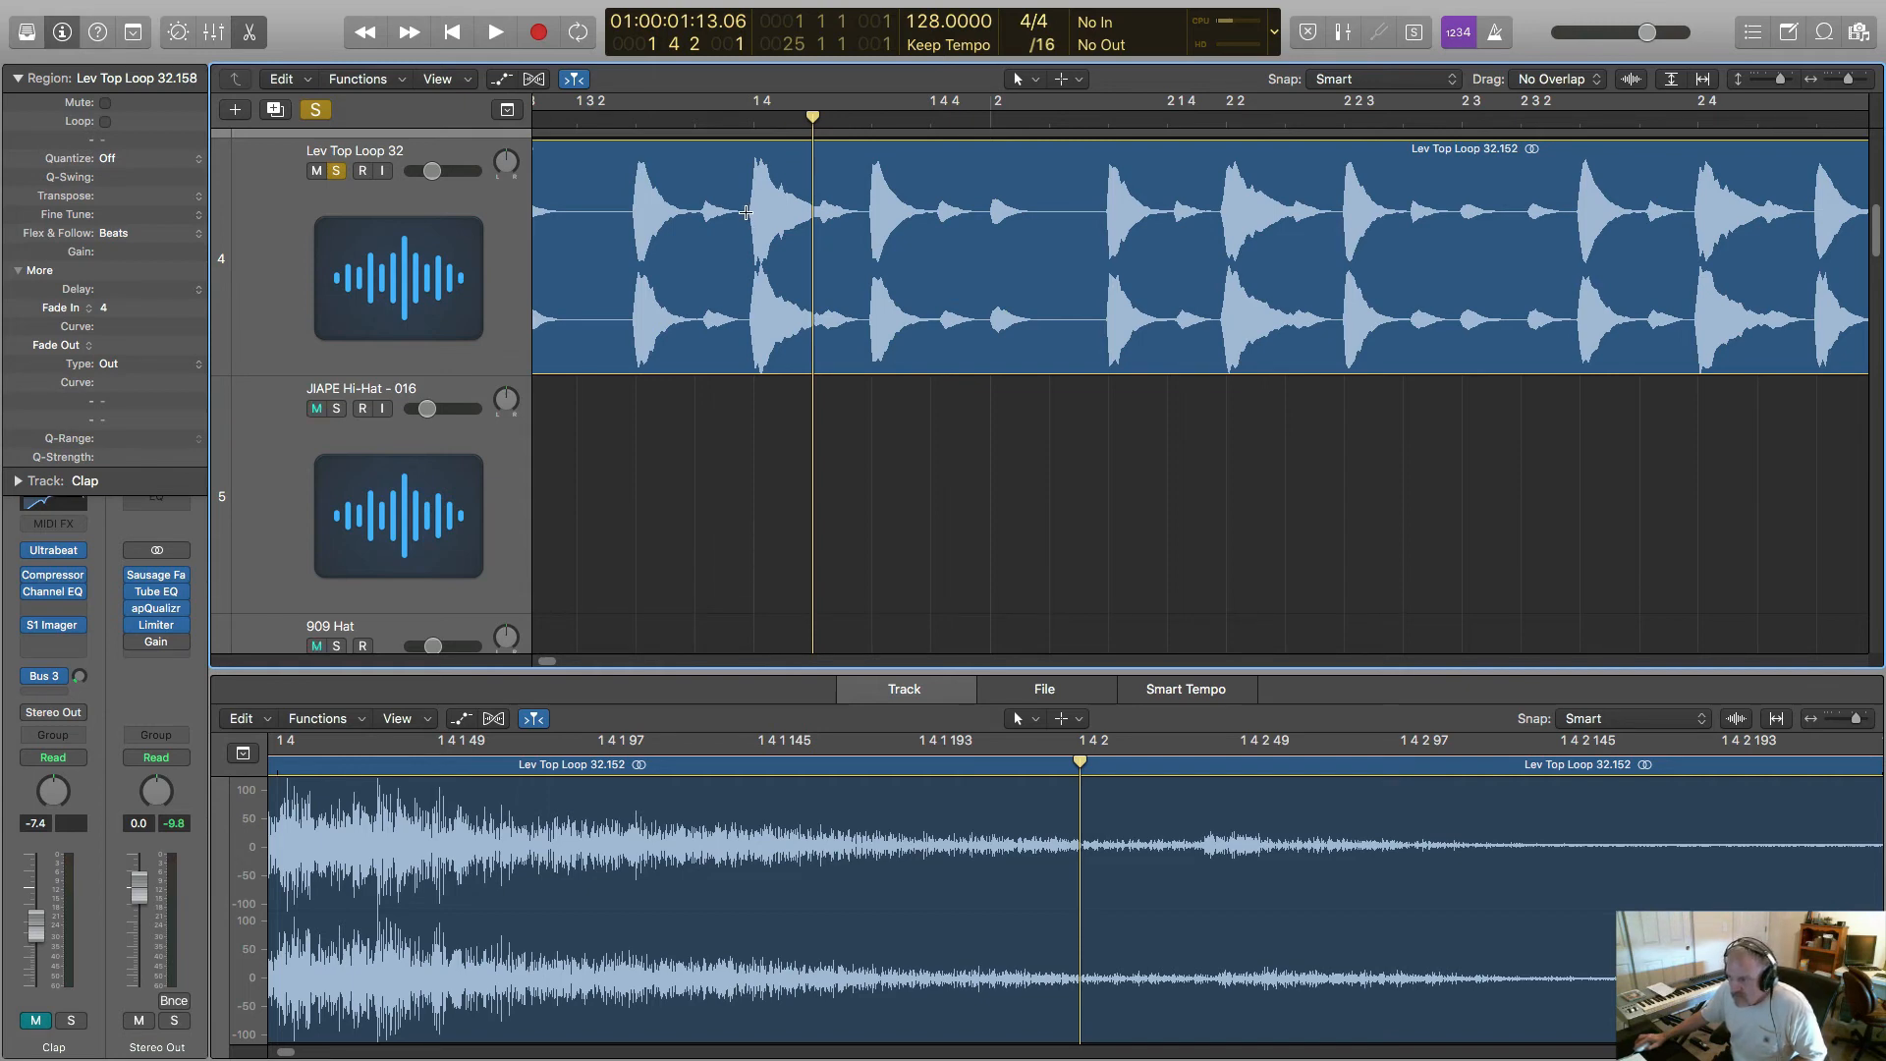
left_click_drag(746, 212, 817, 223)
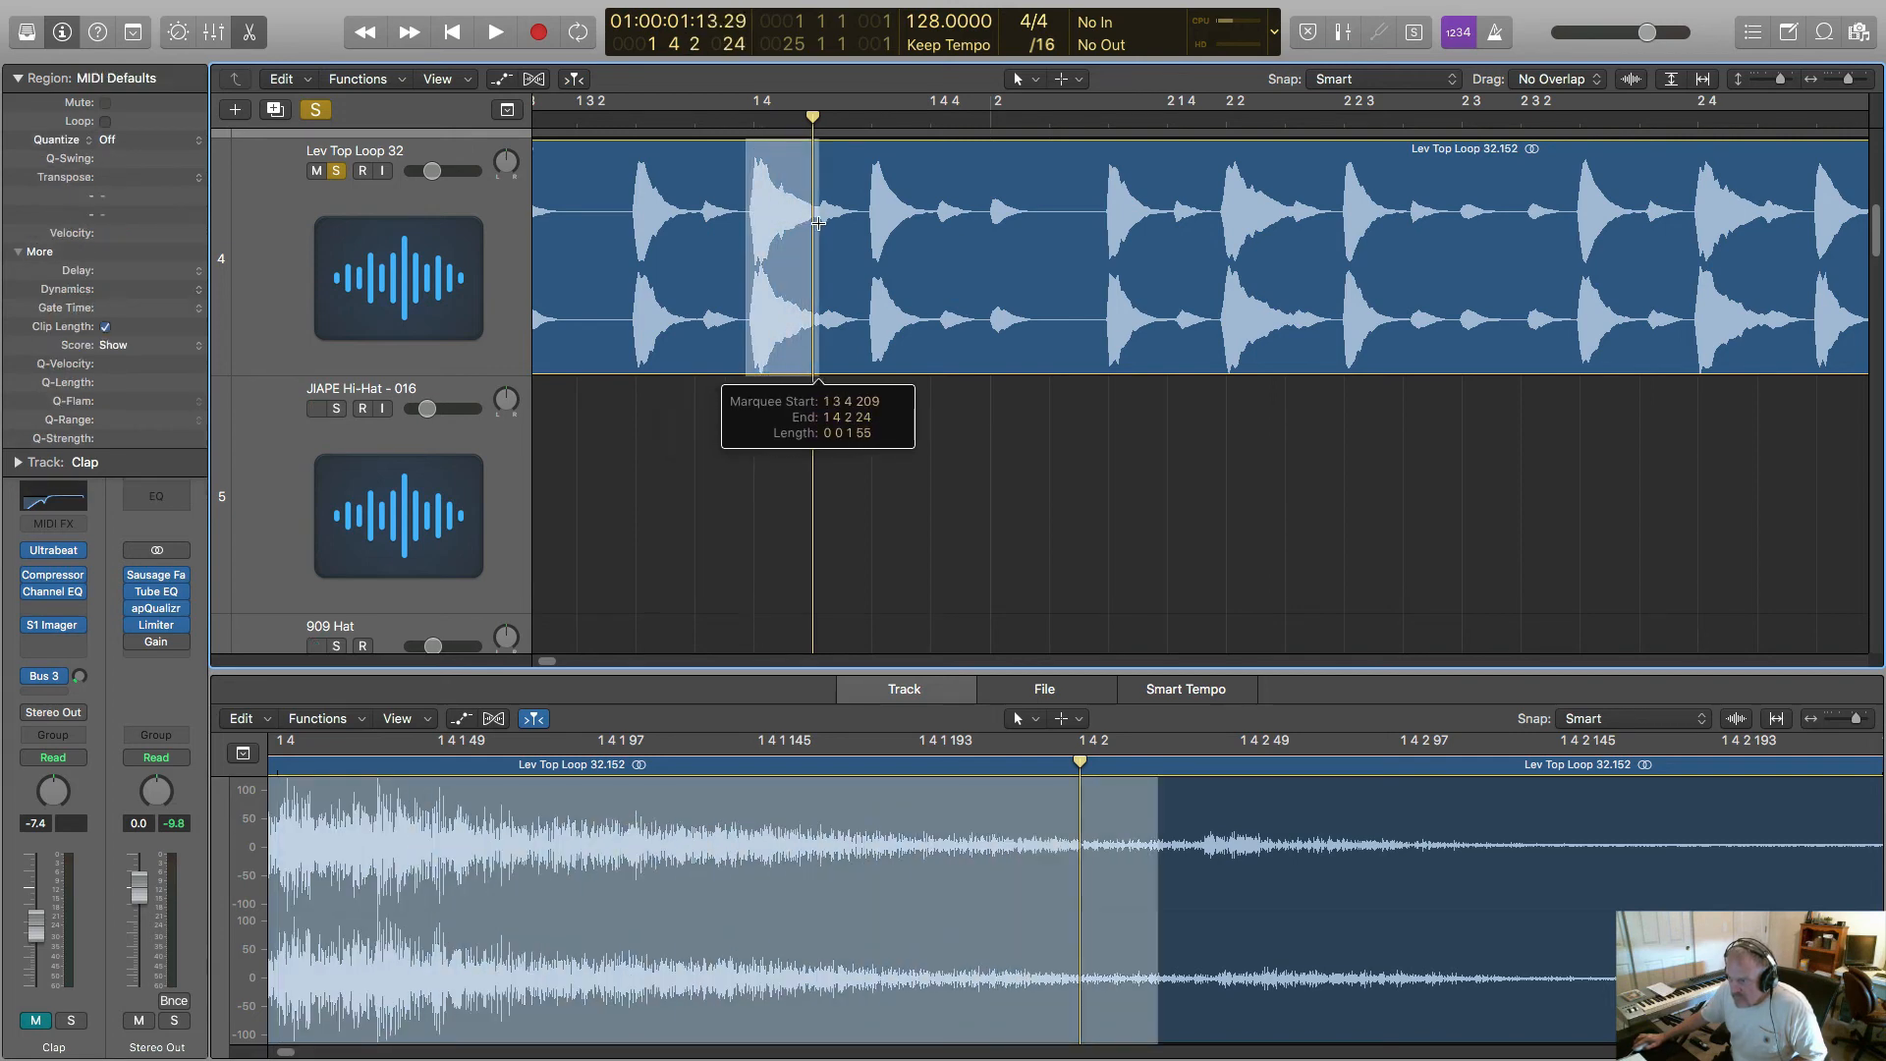
left_click(781, 224)
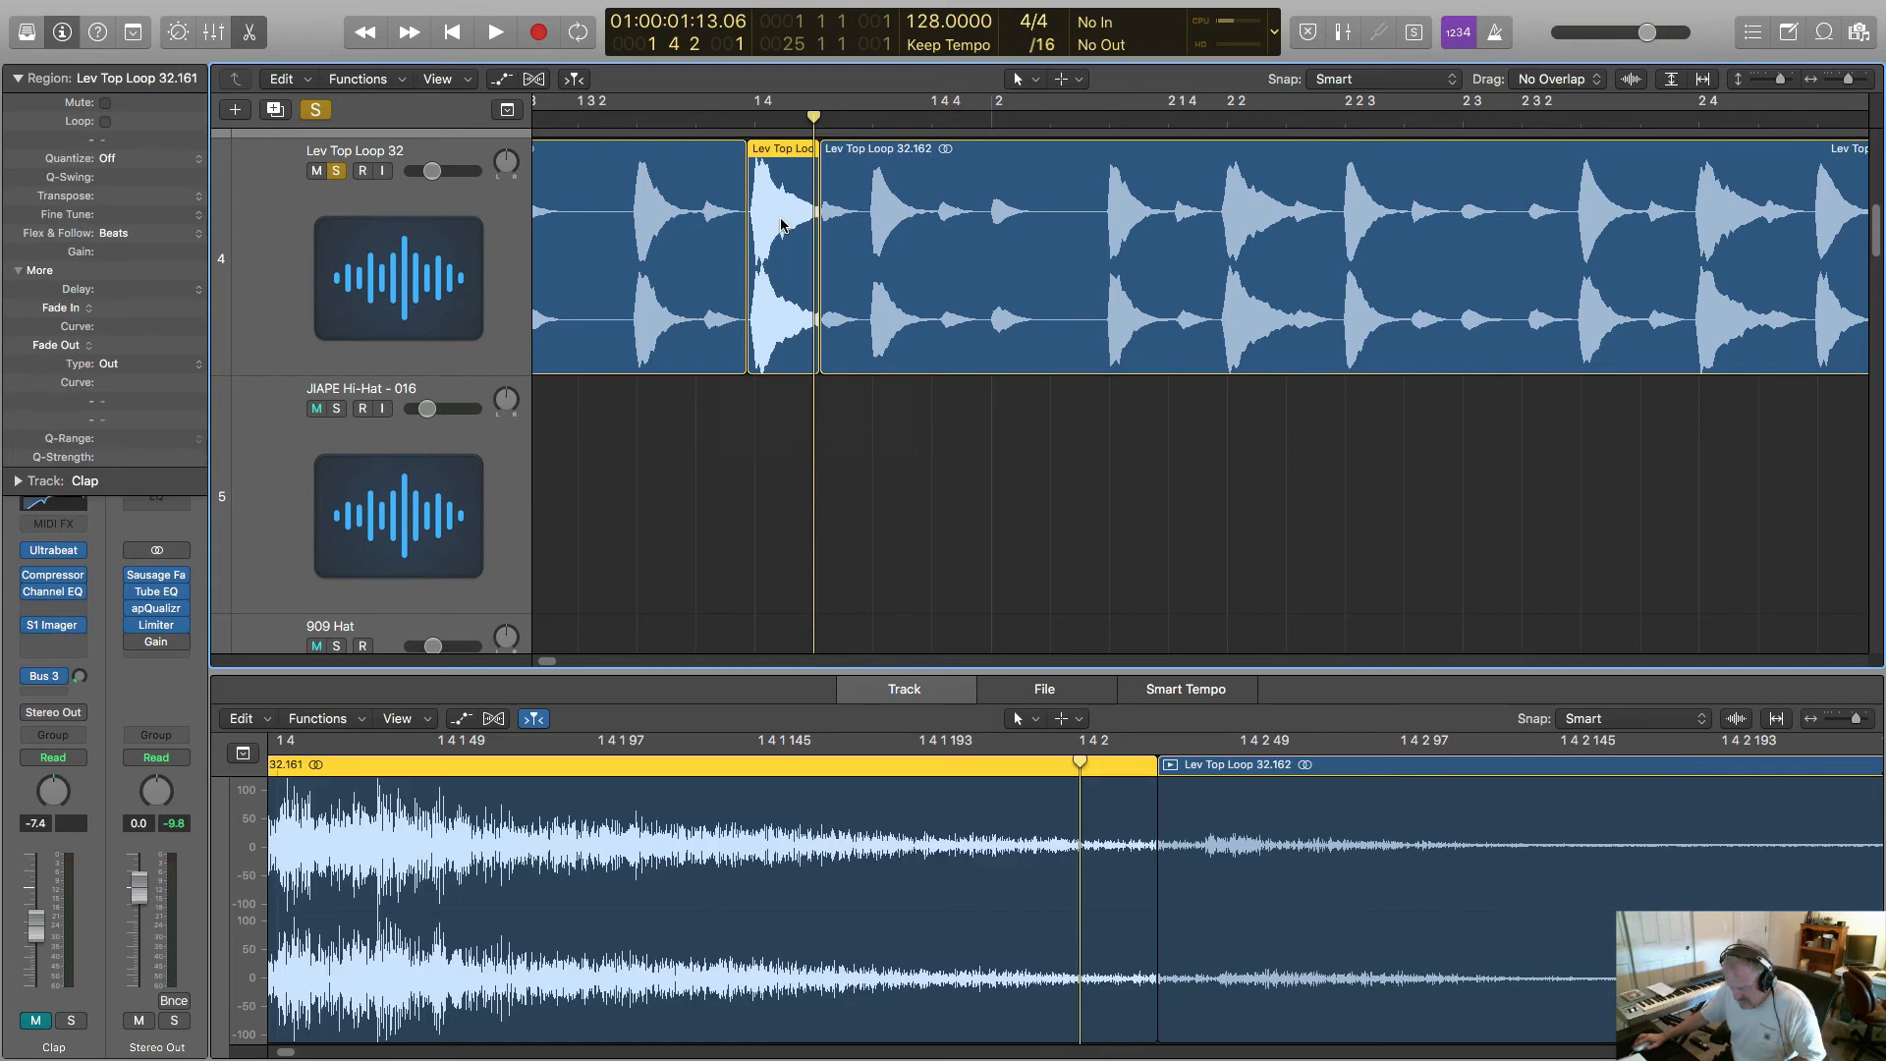
key("Delete")
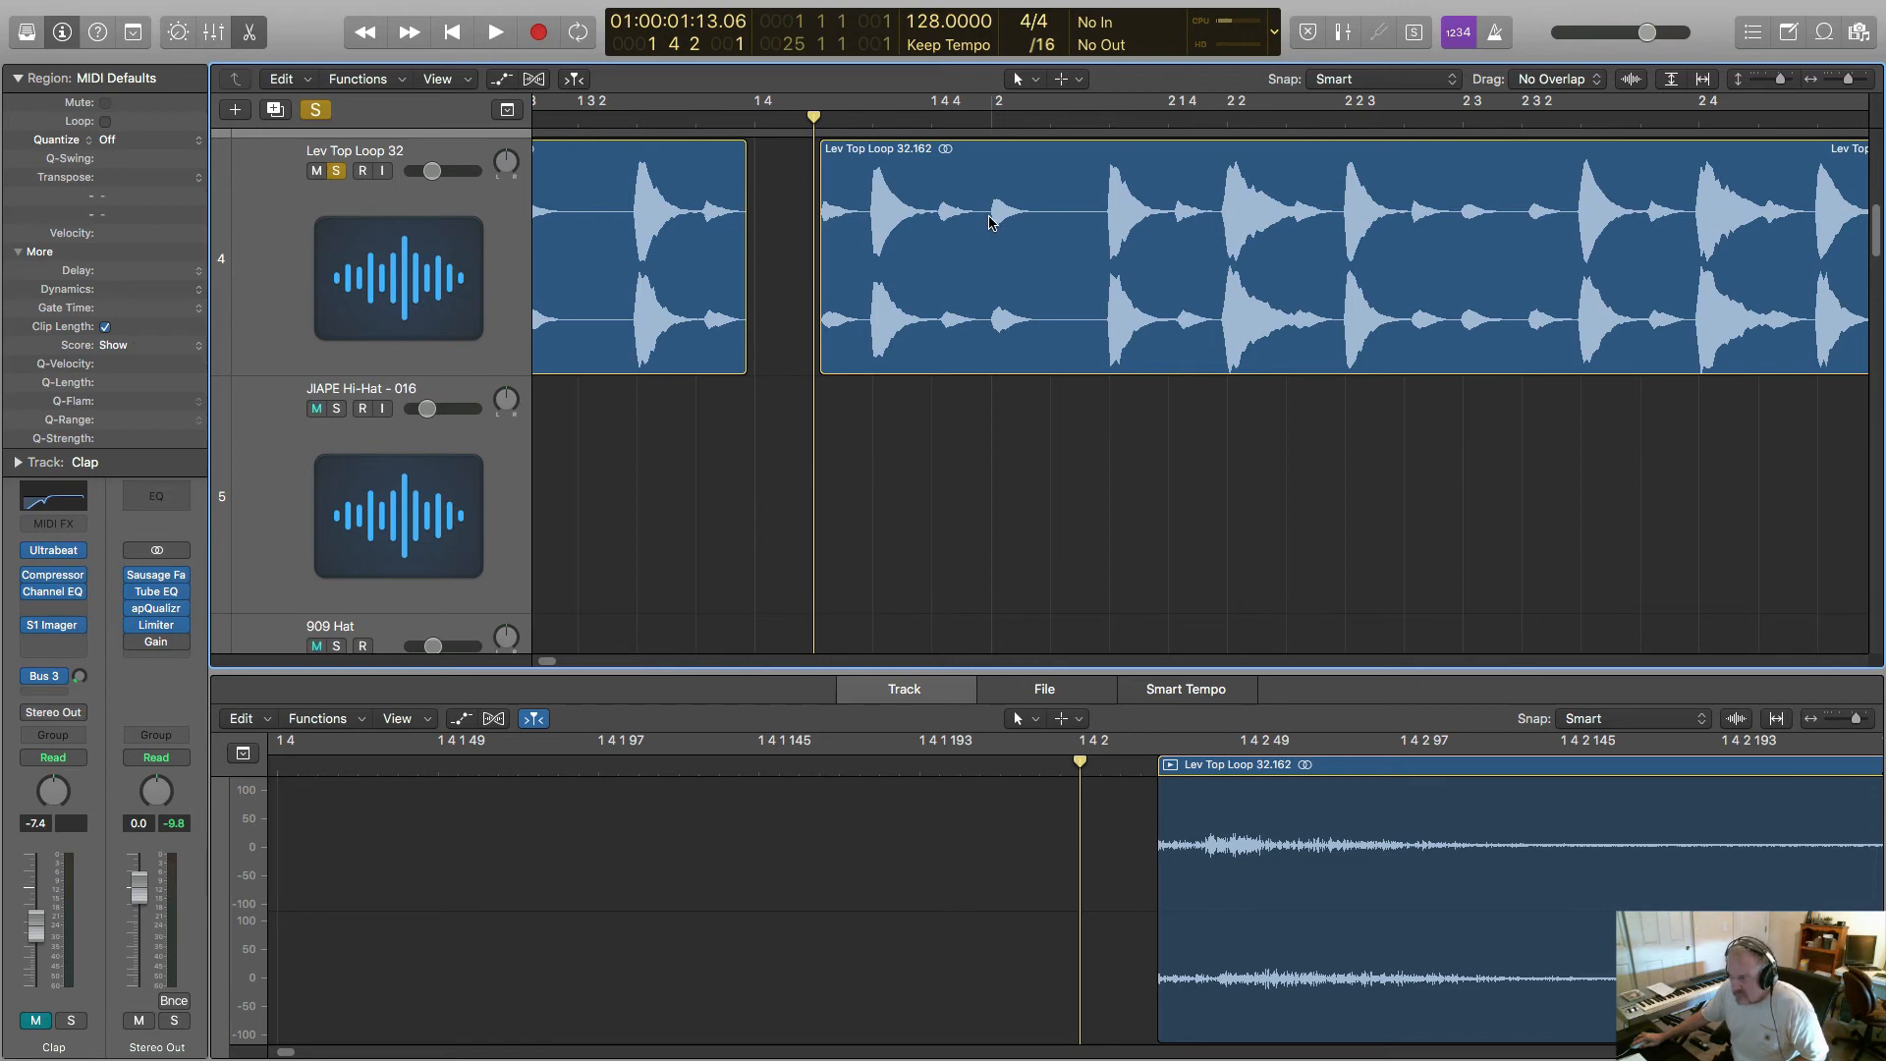
- Fill the gap at beat 4 with a copy of the hat hit from the start of bar 2, and extend its start to the preceding region
left_click_drag(990, 217, 1102, 241)
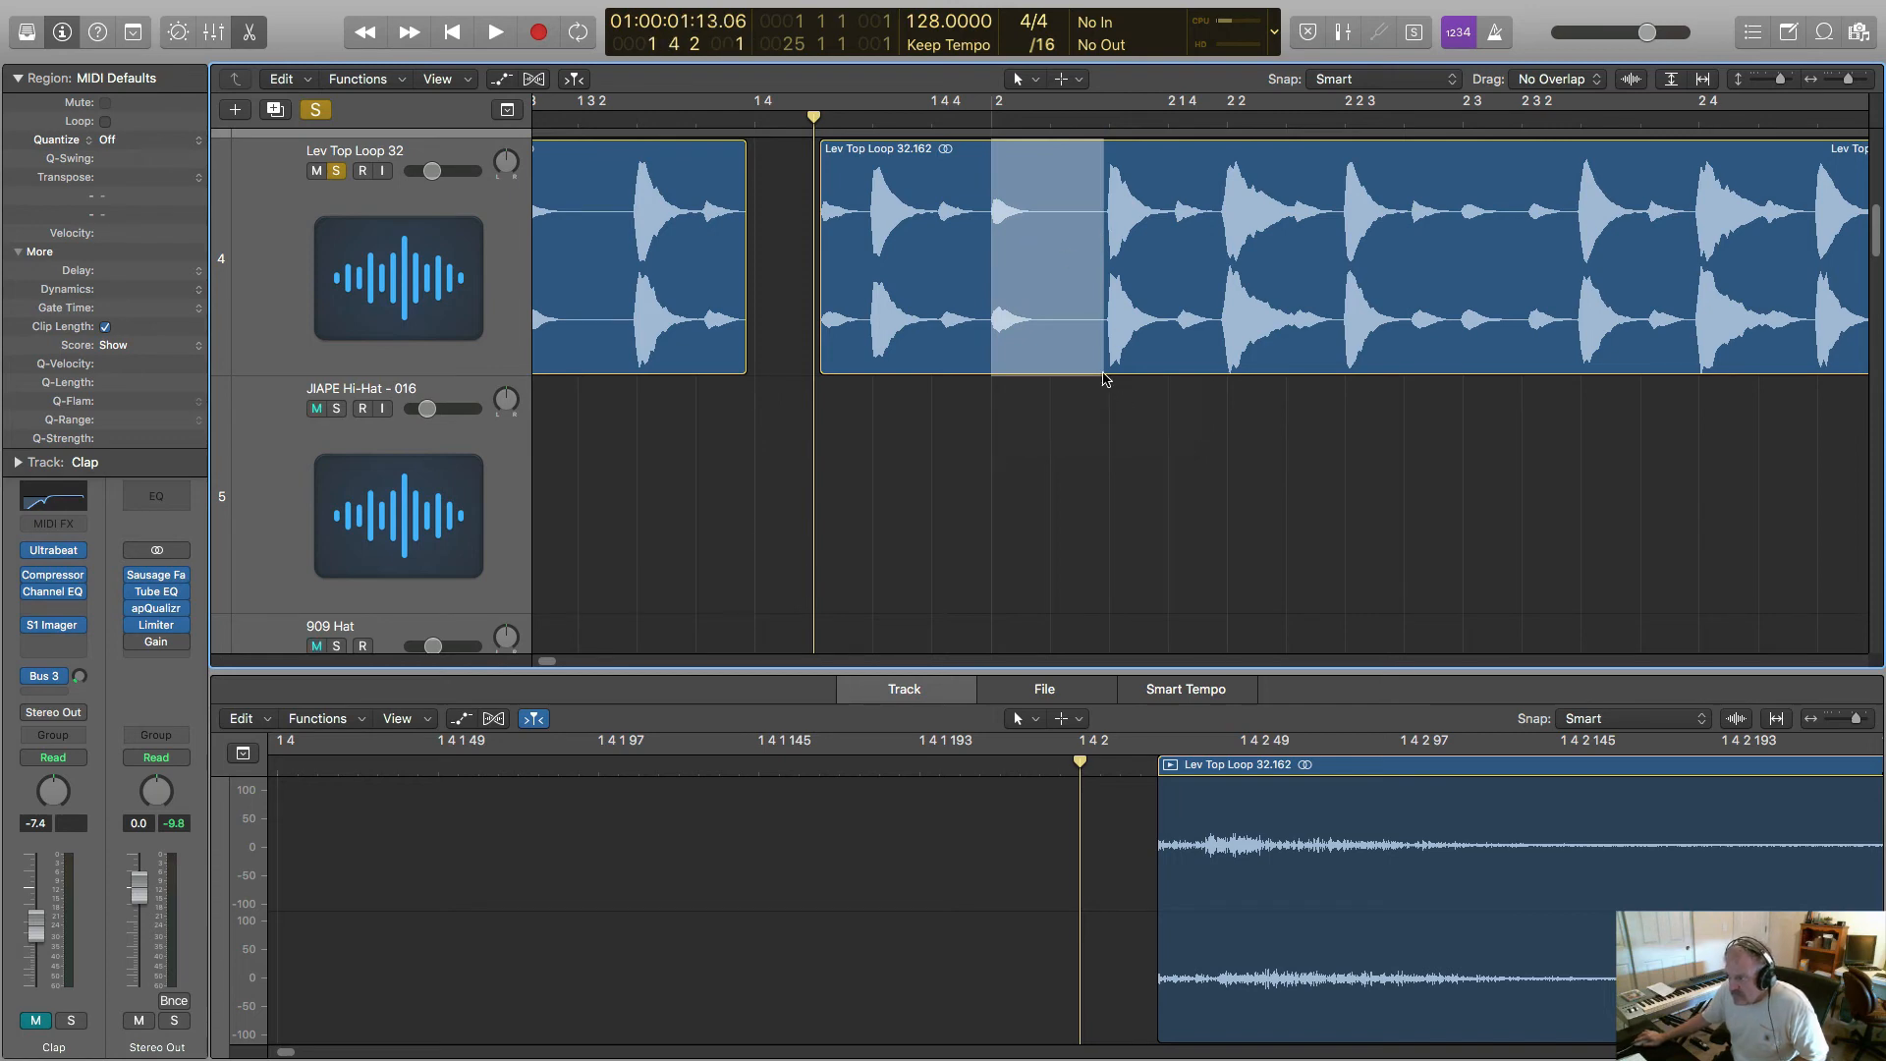
left_click(1002, 370)
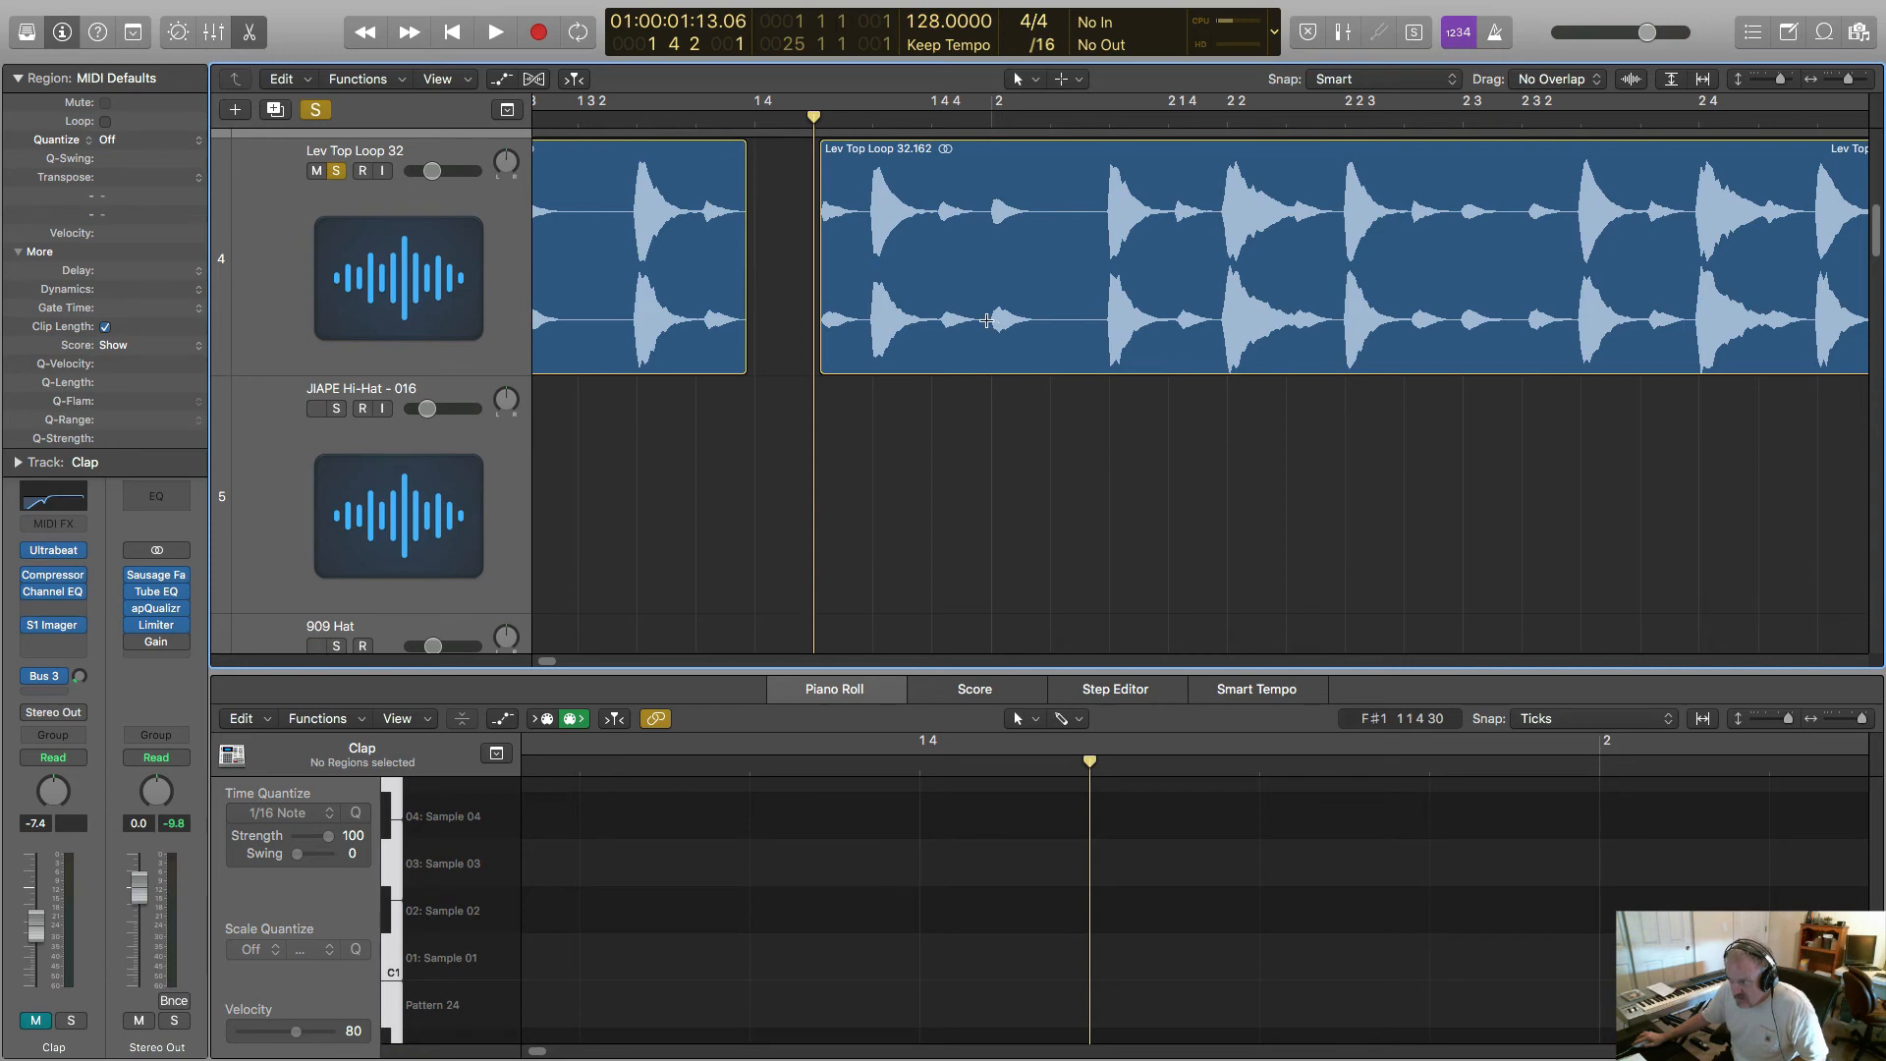
left_click_drag(990, 321, 779, 305)
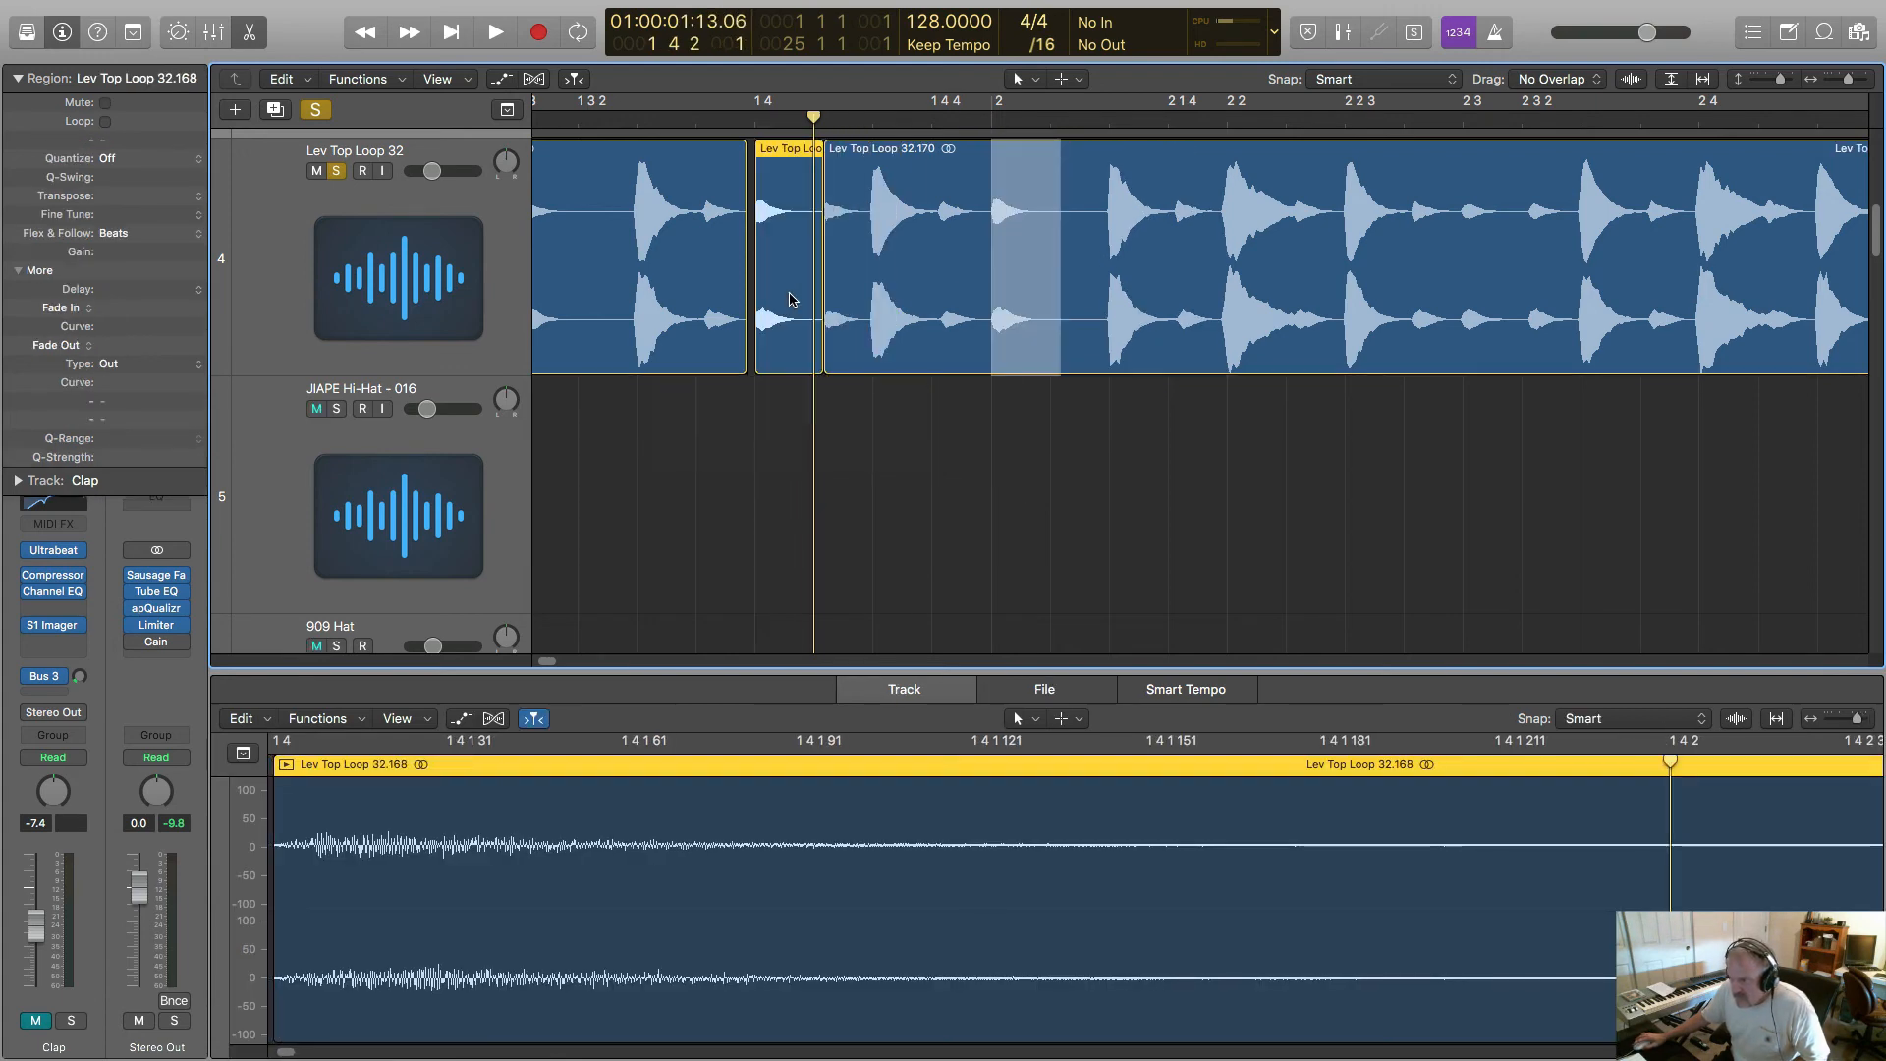
left_click_drag(816, 368, 747, 372)
left_click(825, 370)
- Play Lev Top Loop 32 from the start through the edited beats 2 and 4, and return to the start of the song
key("Return")
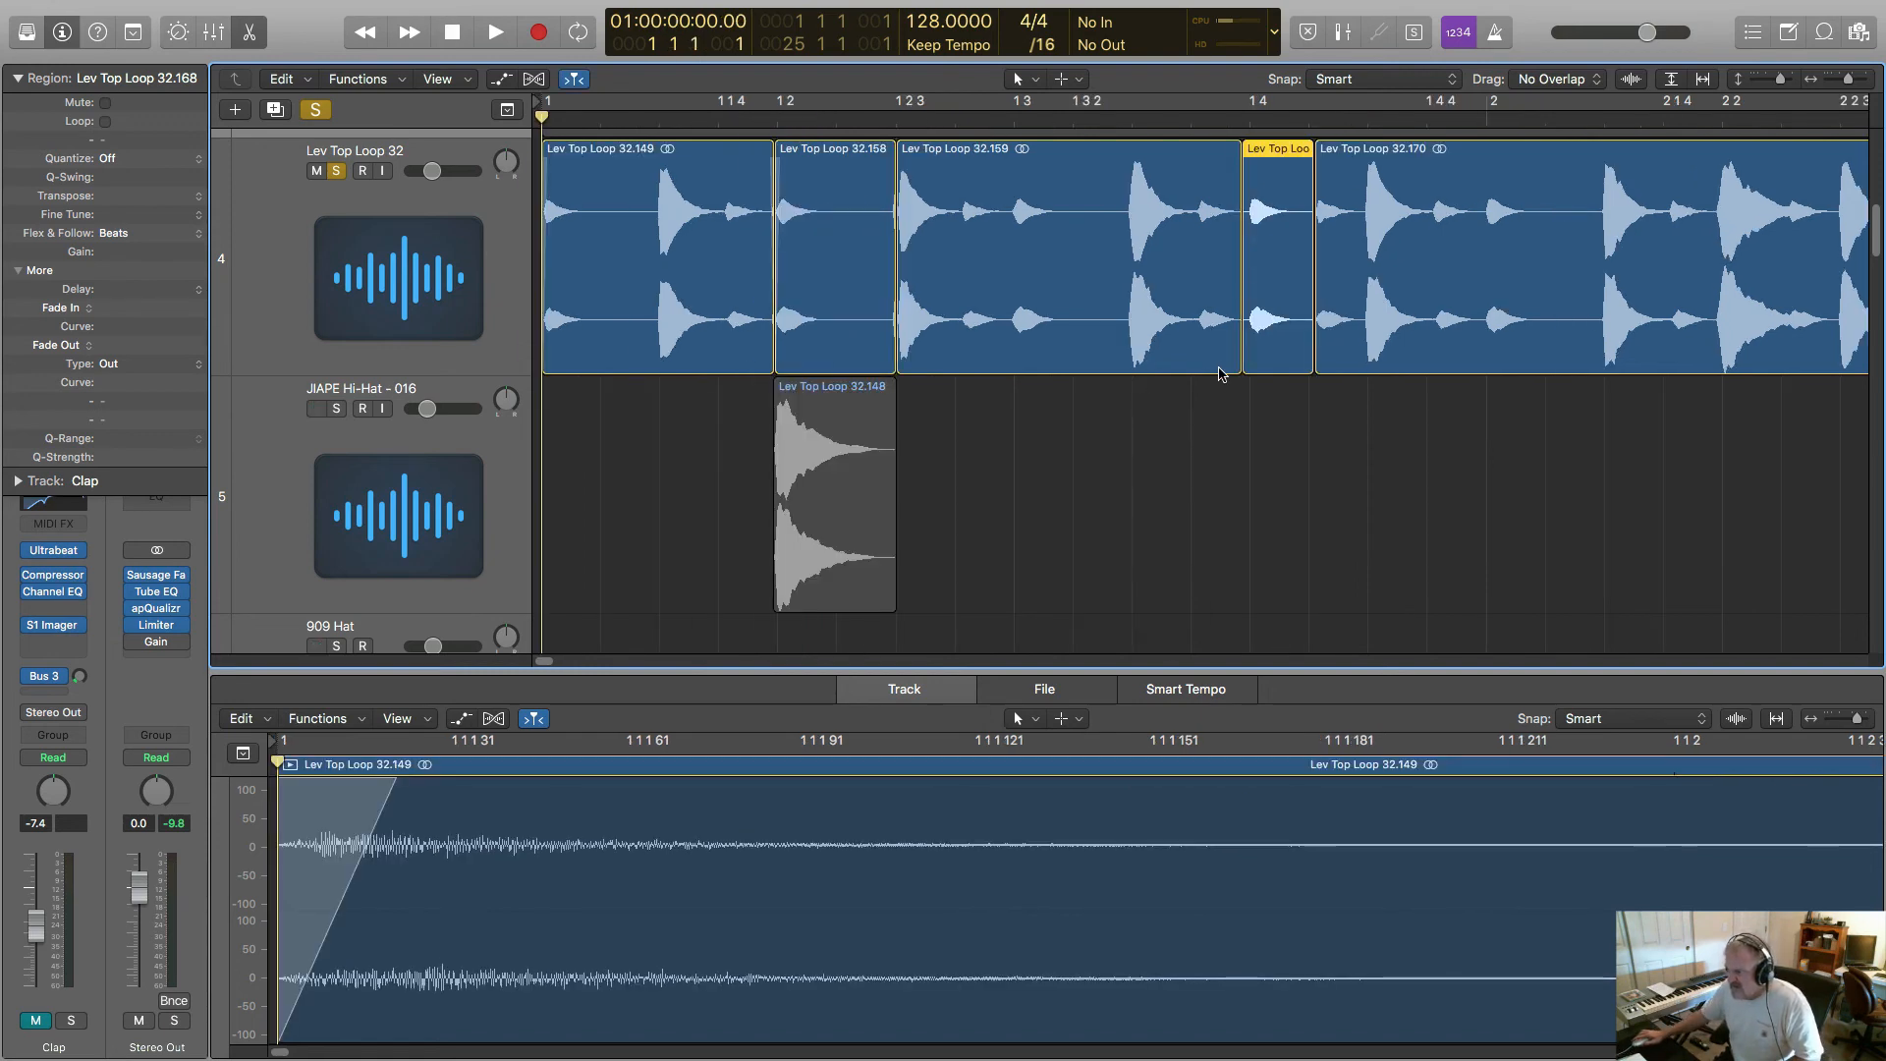
key("space")
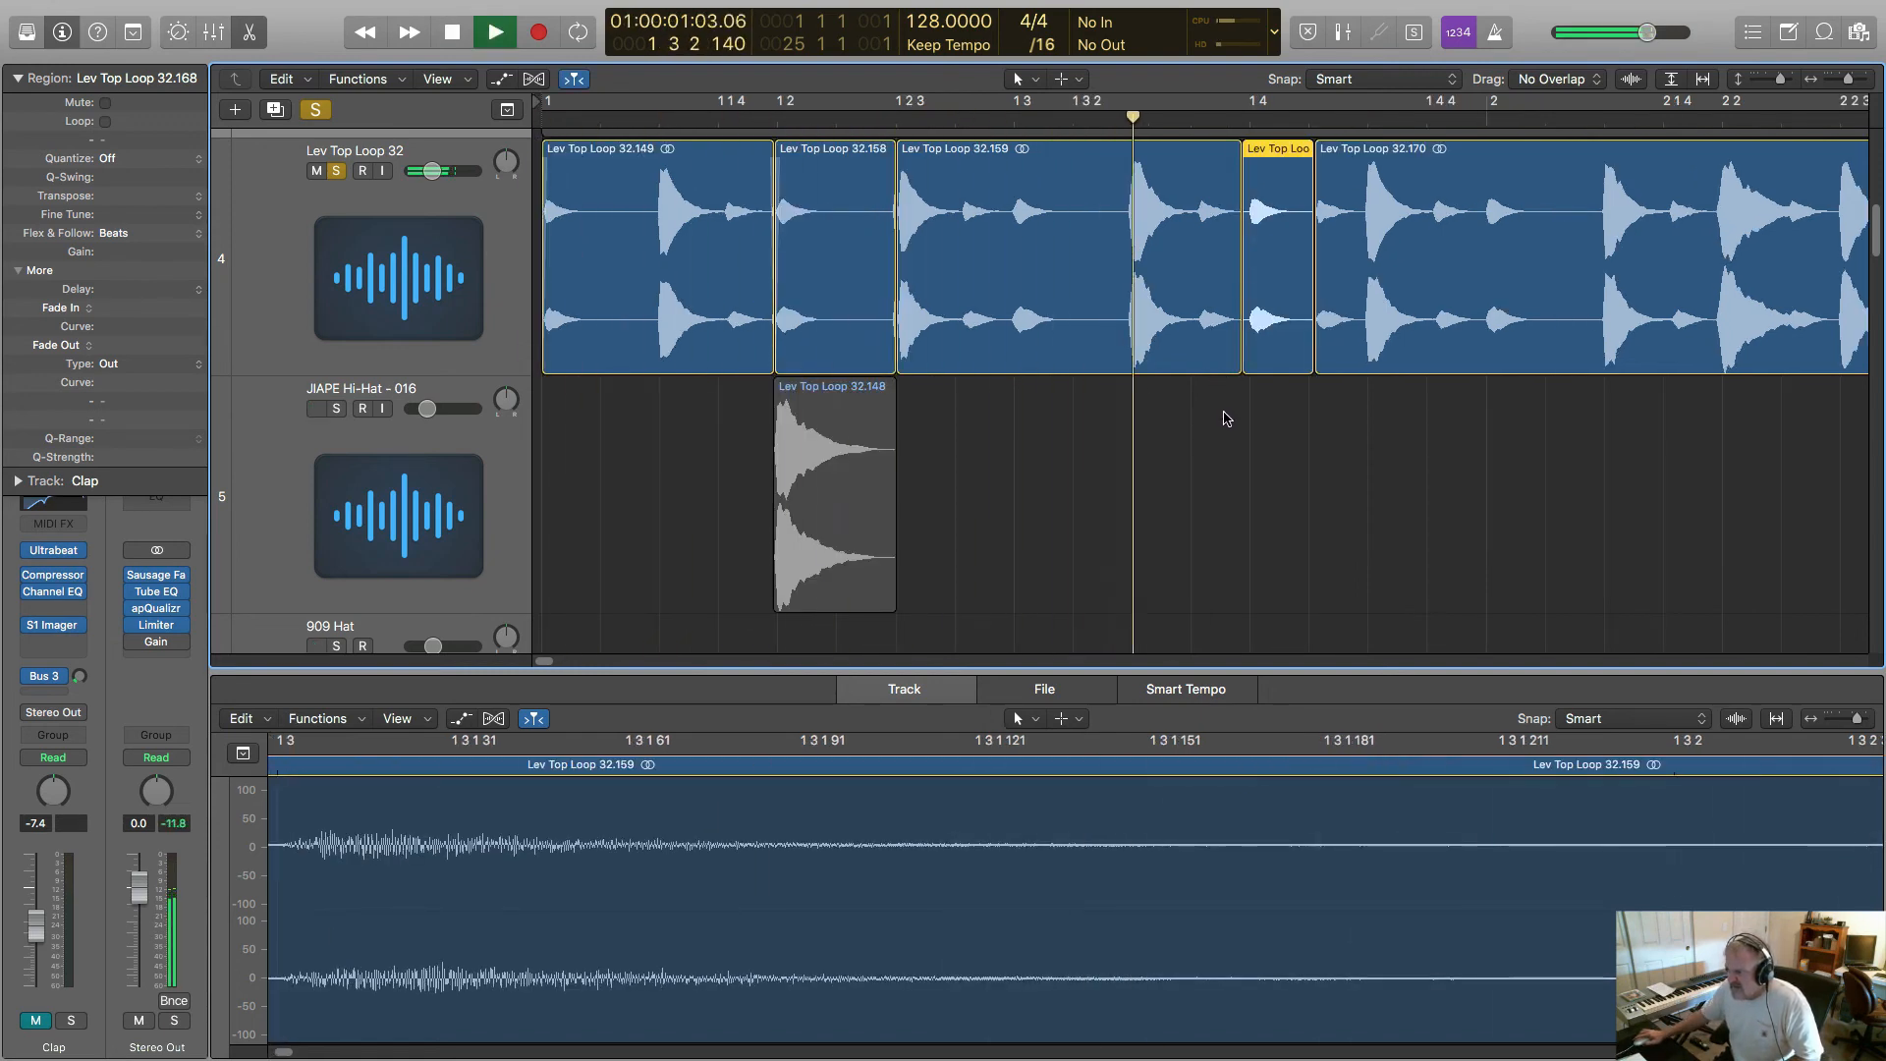
key("space")
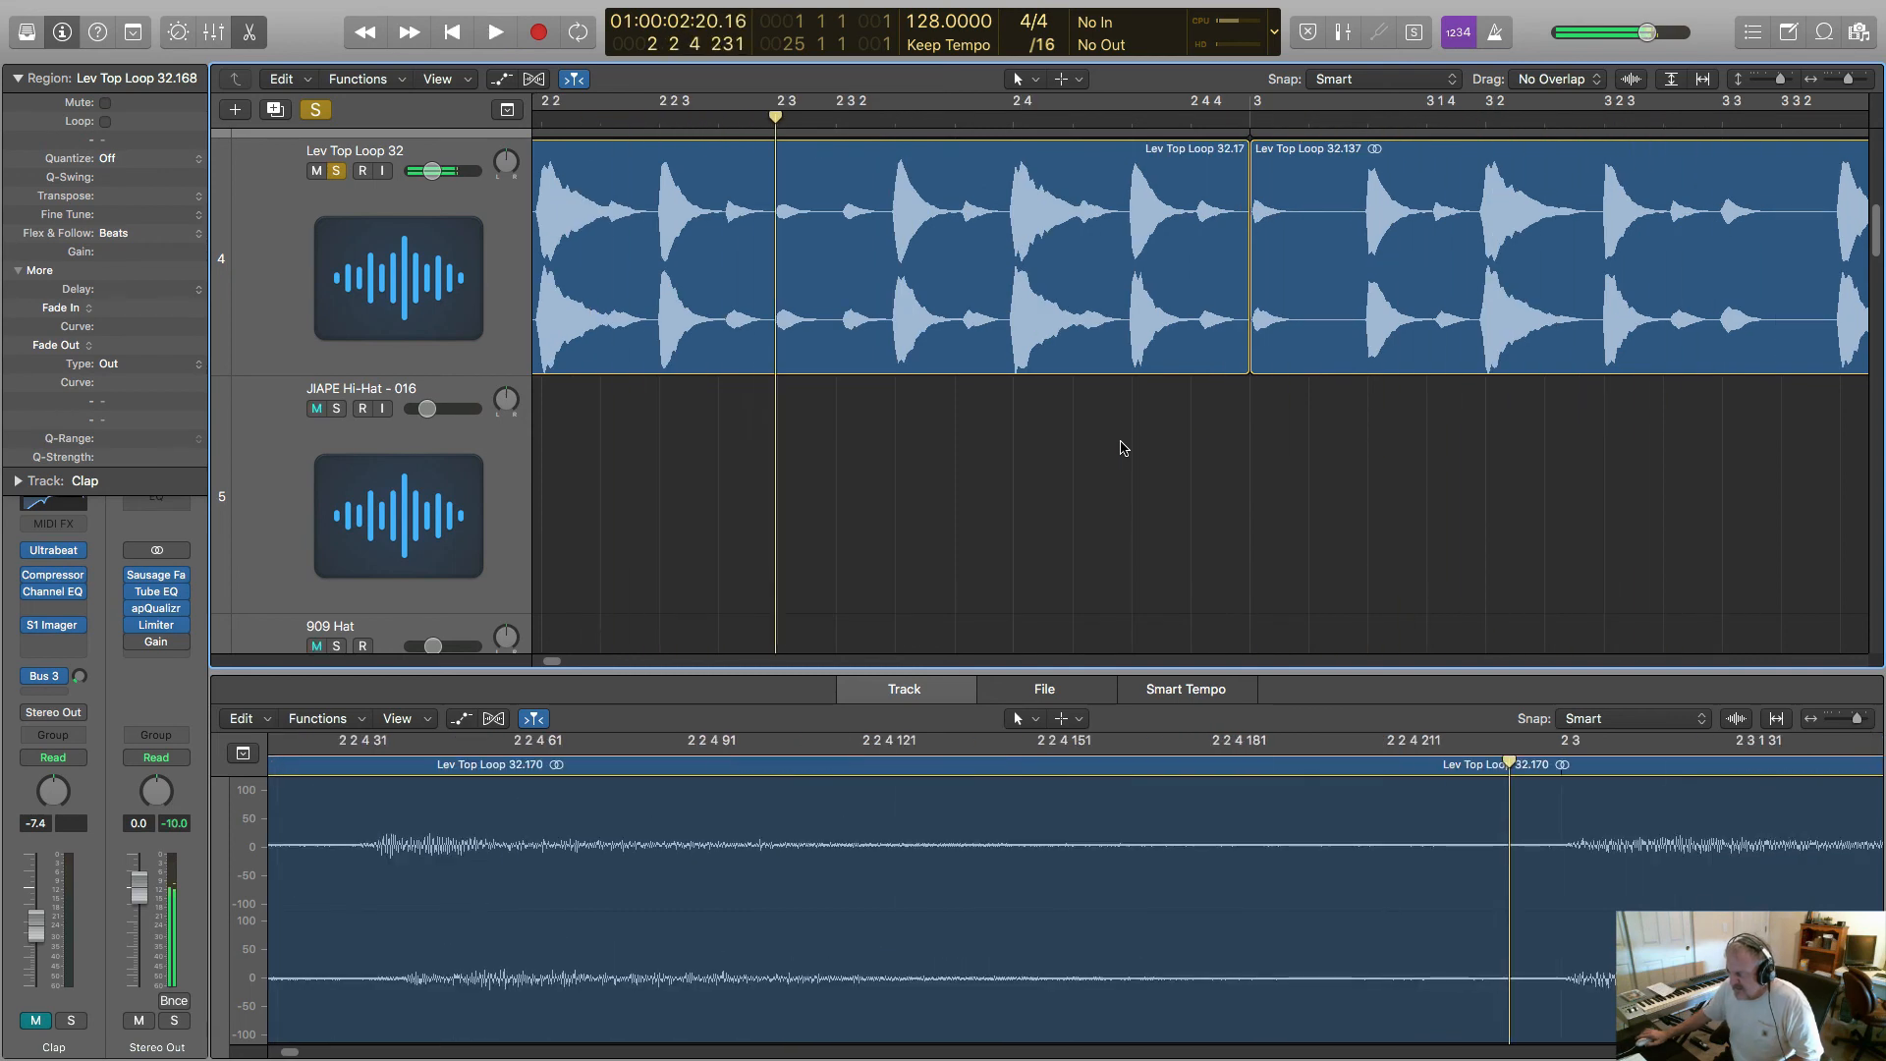
key("Return")
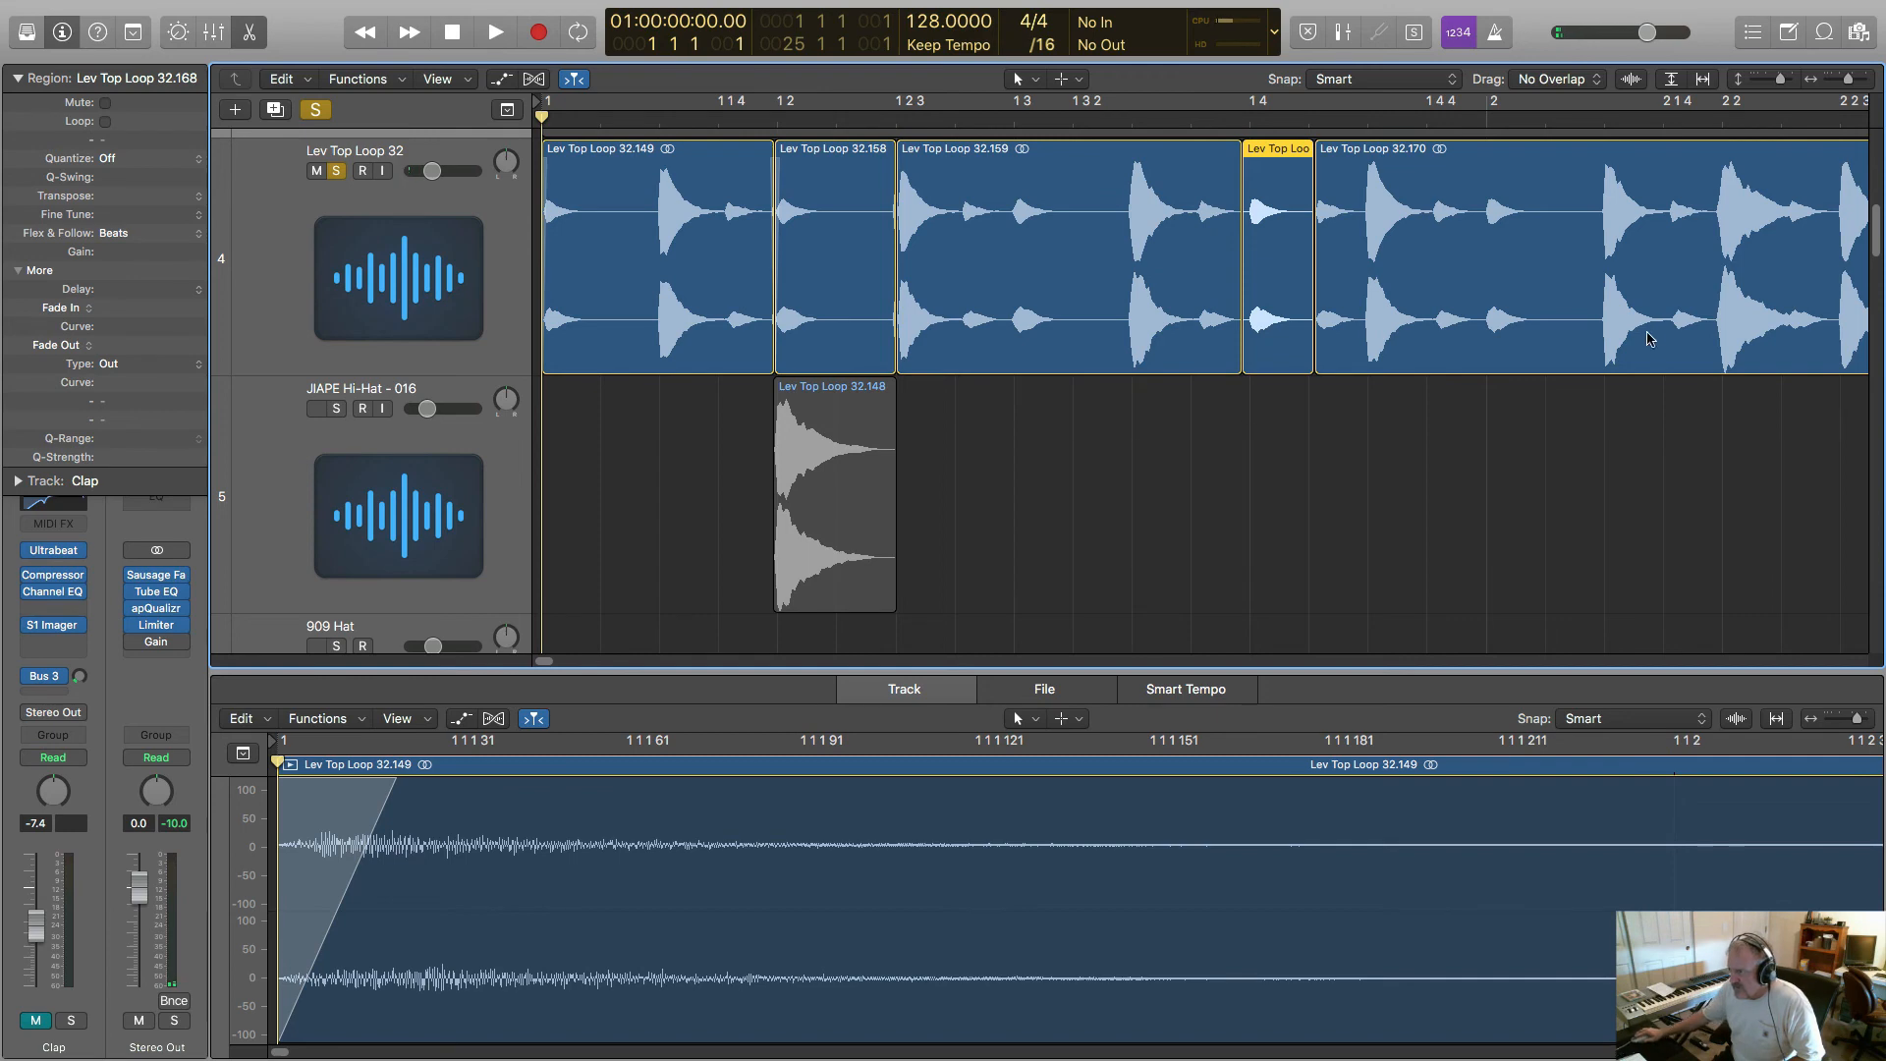
scroll(1757, 314, "right", 8)
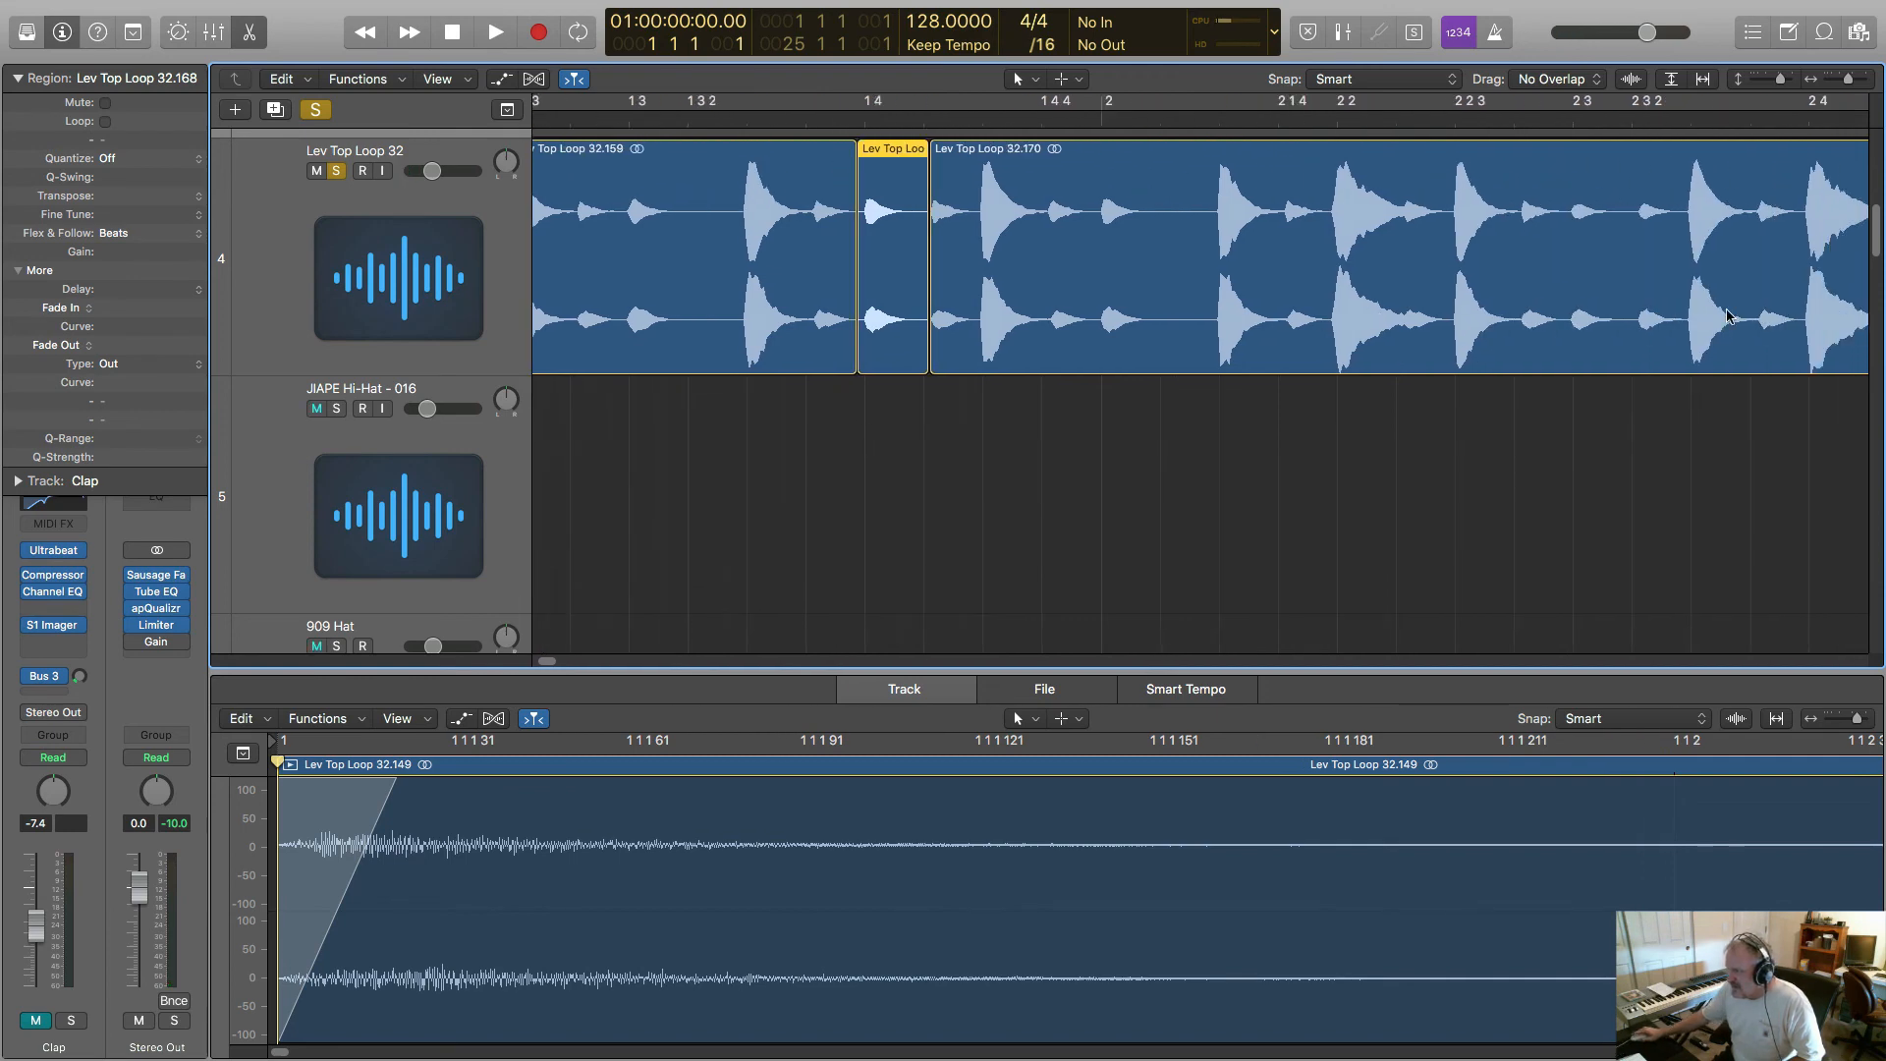
scroll(1307, 300, "left", 8)
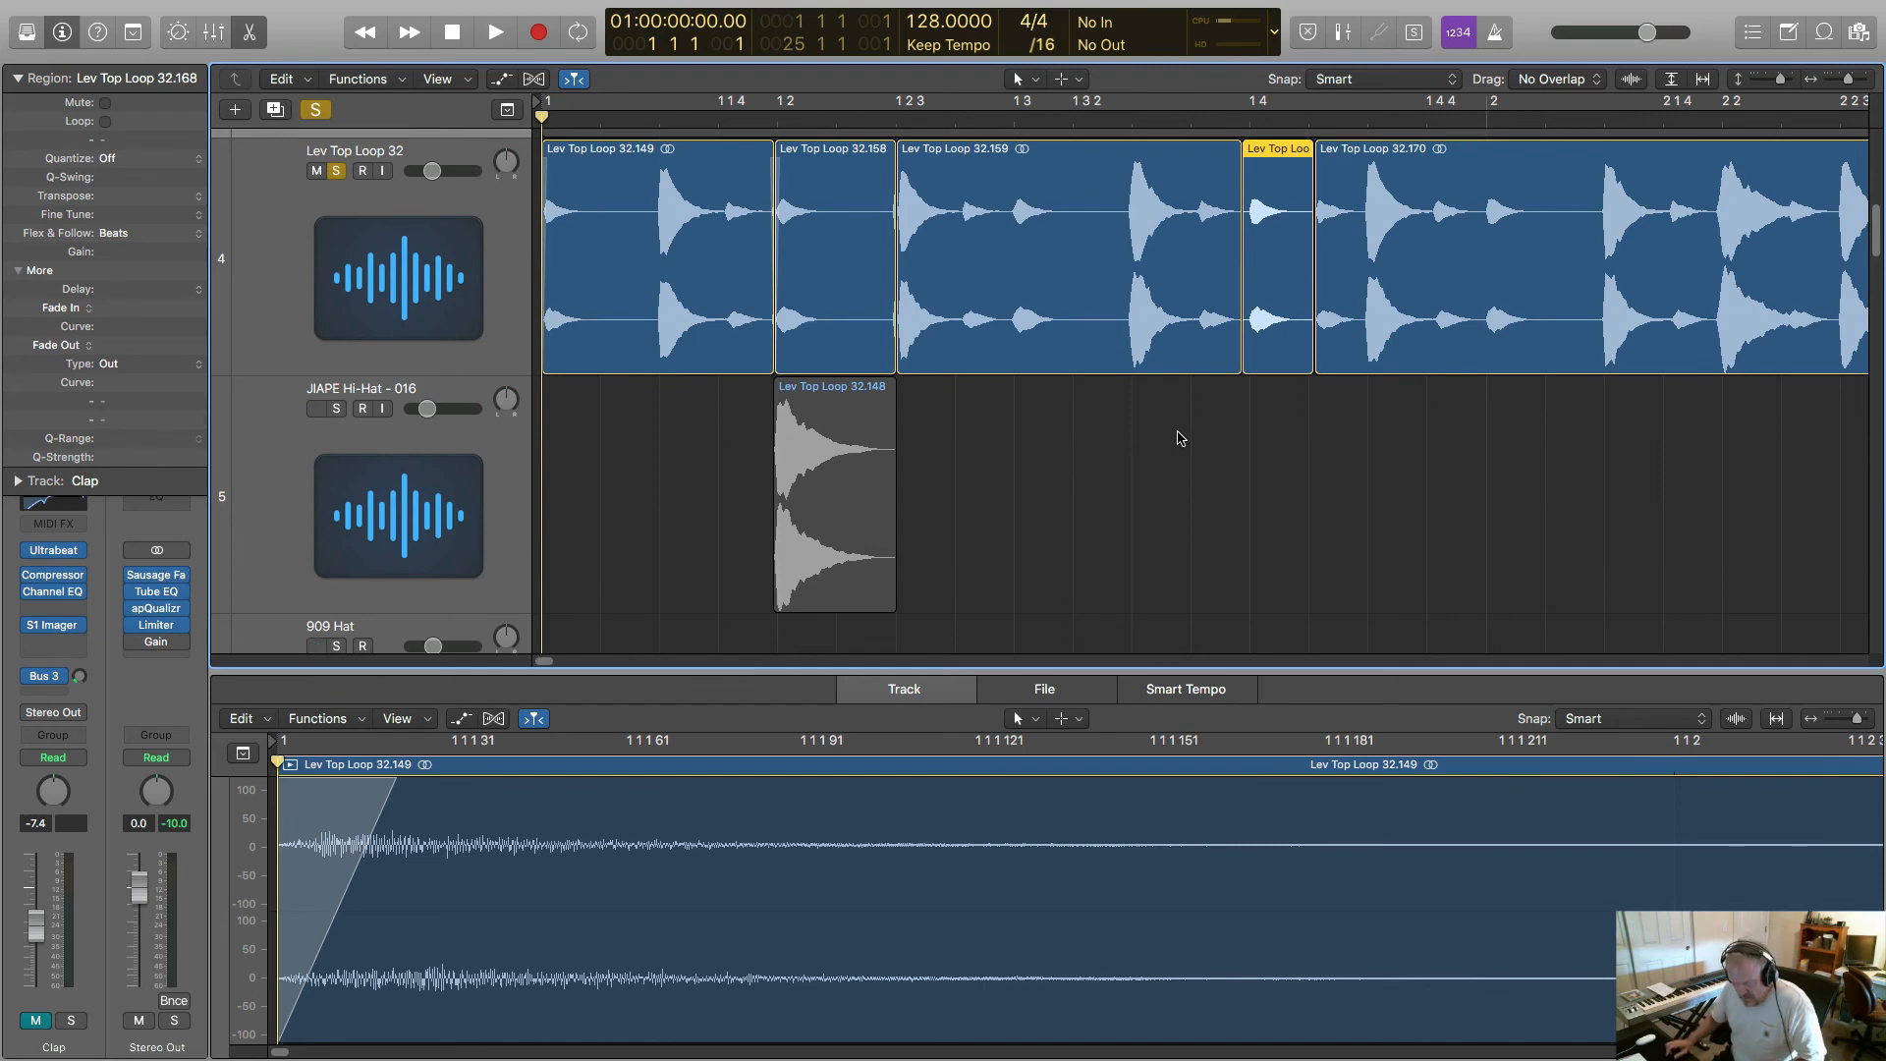
- Undo all the clap-removal edits in Lev Top Loop 32, back to the original uncut loop at the start of the song
key("alt+Right")
key("Right")
key("Left")
key("super+z")
key("super+z")
key("super+z")
key("super+z")
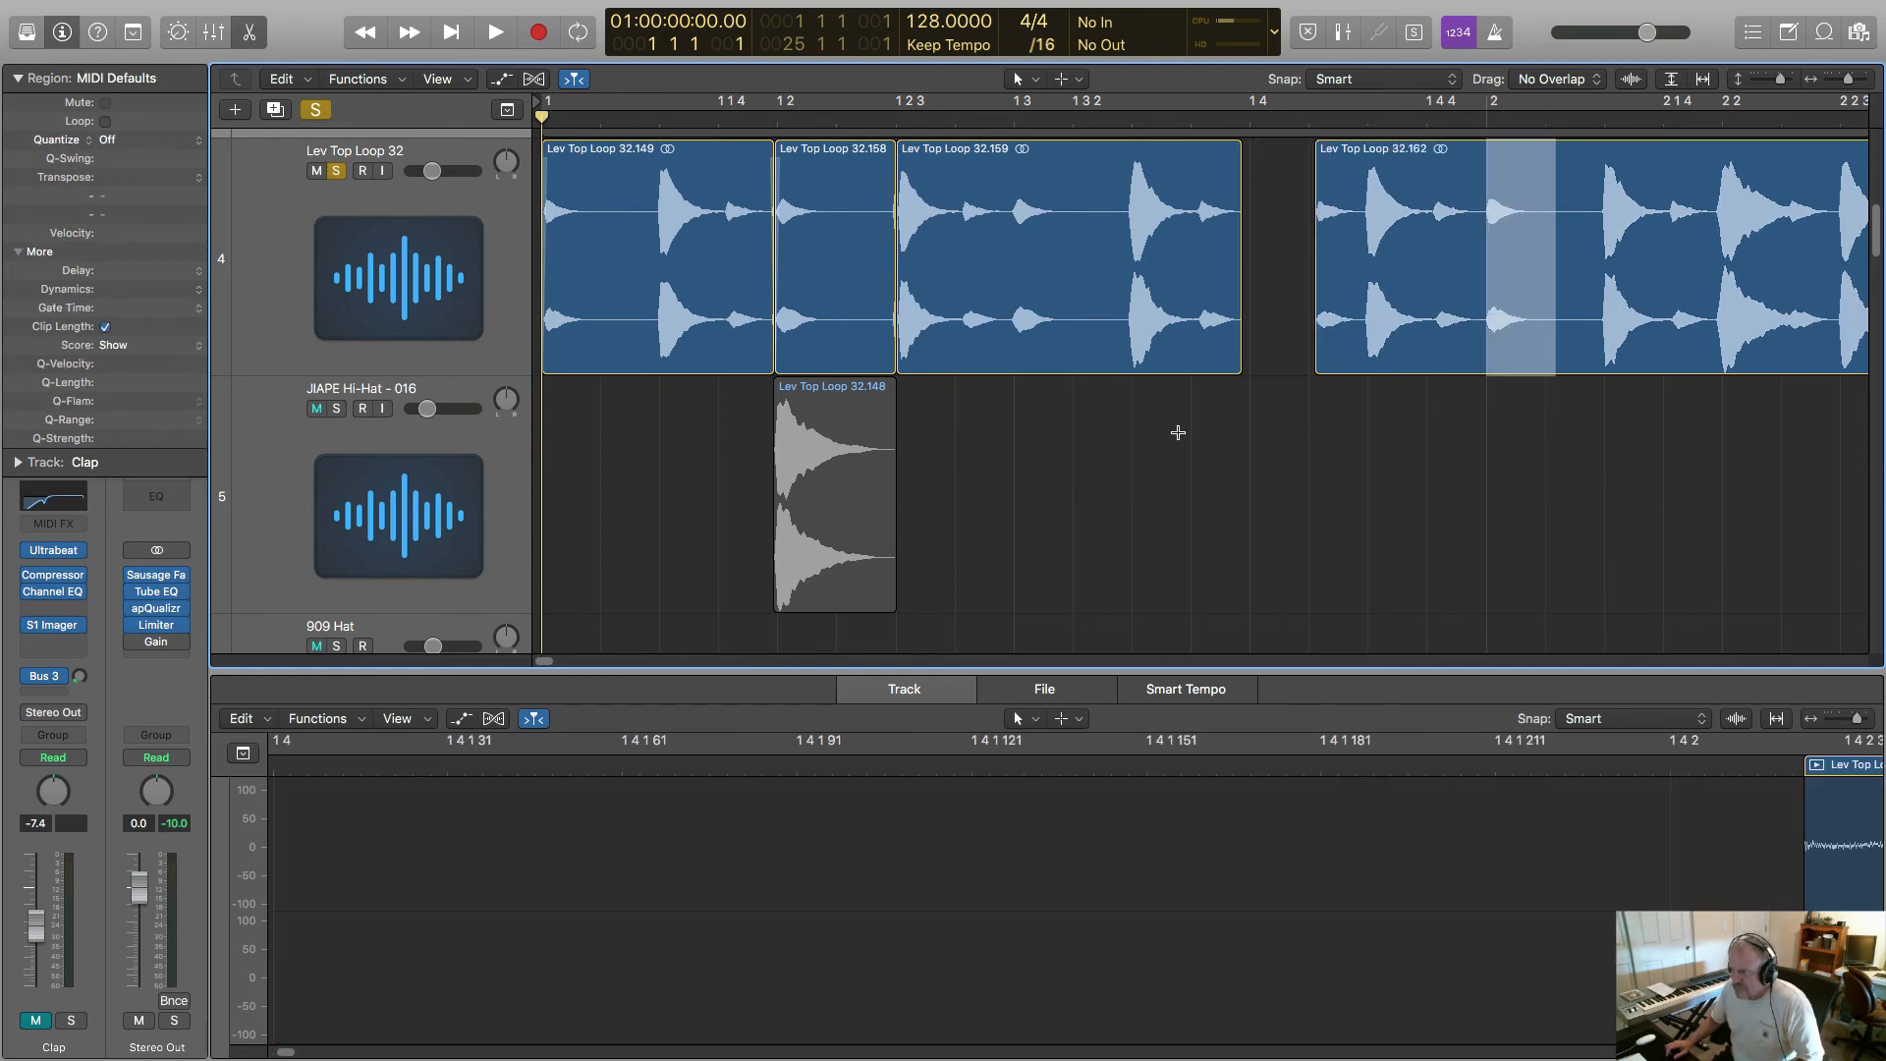
key("super+z")
key("super+z")
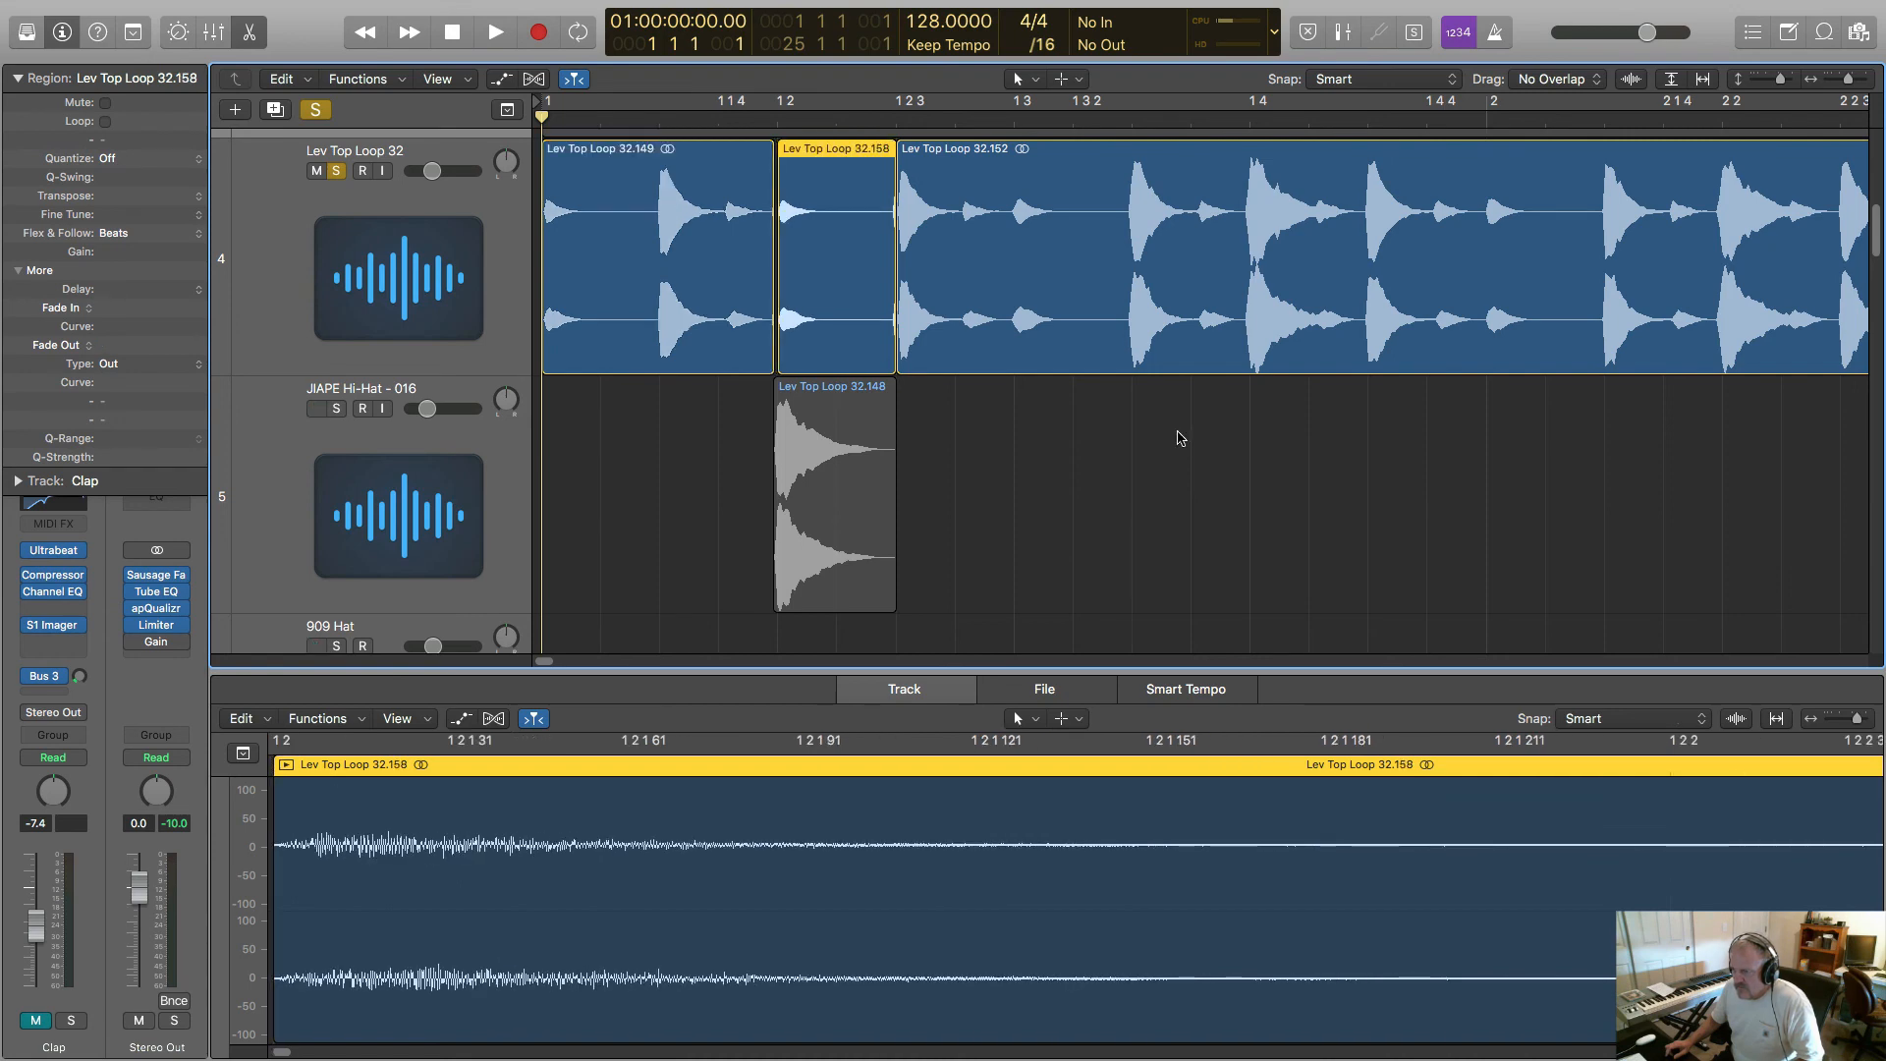
key("super+z")
key("super+z")
key("super+z")
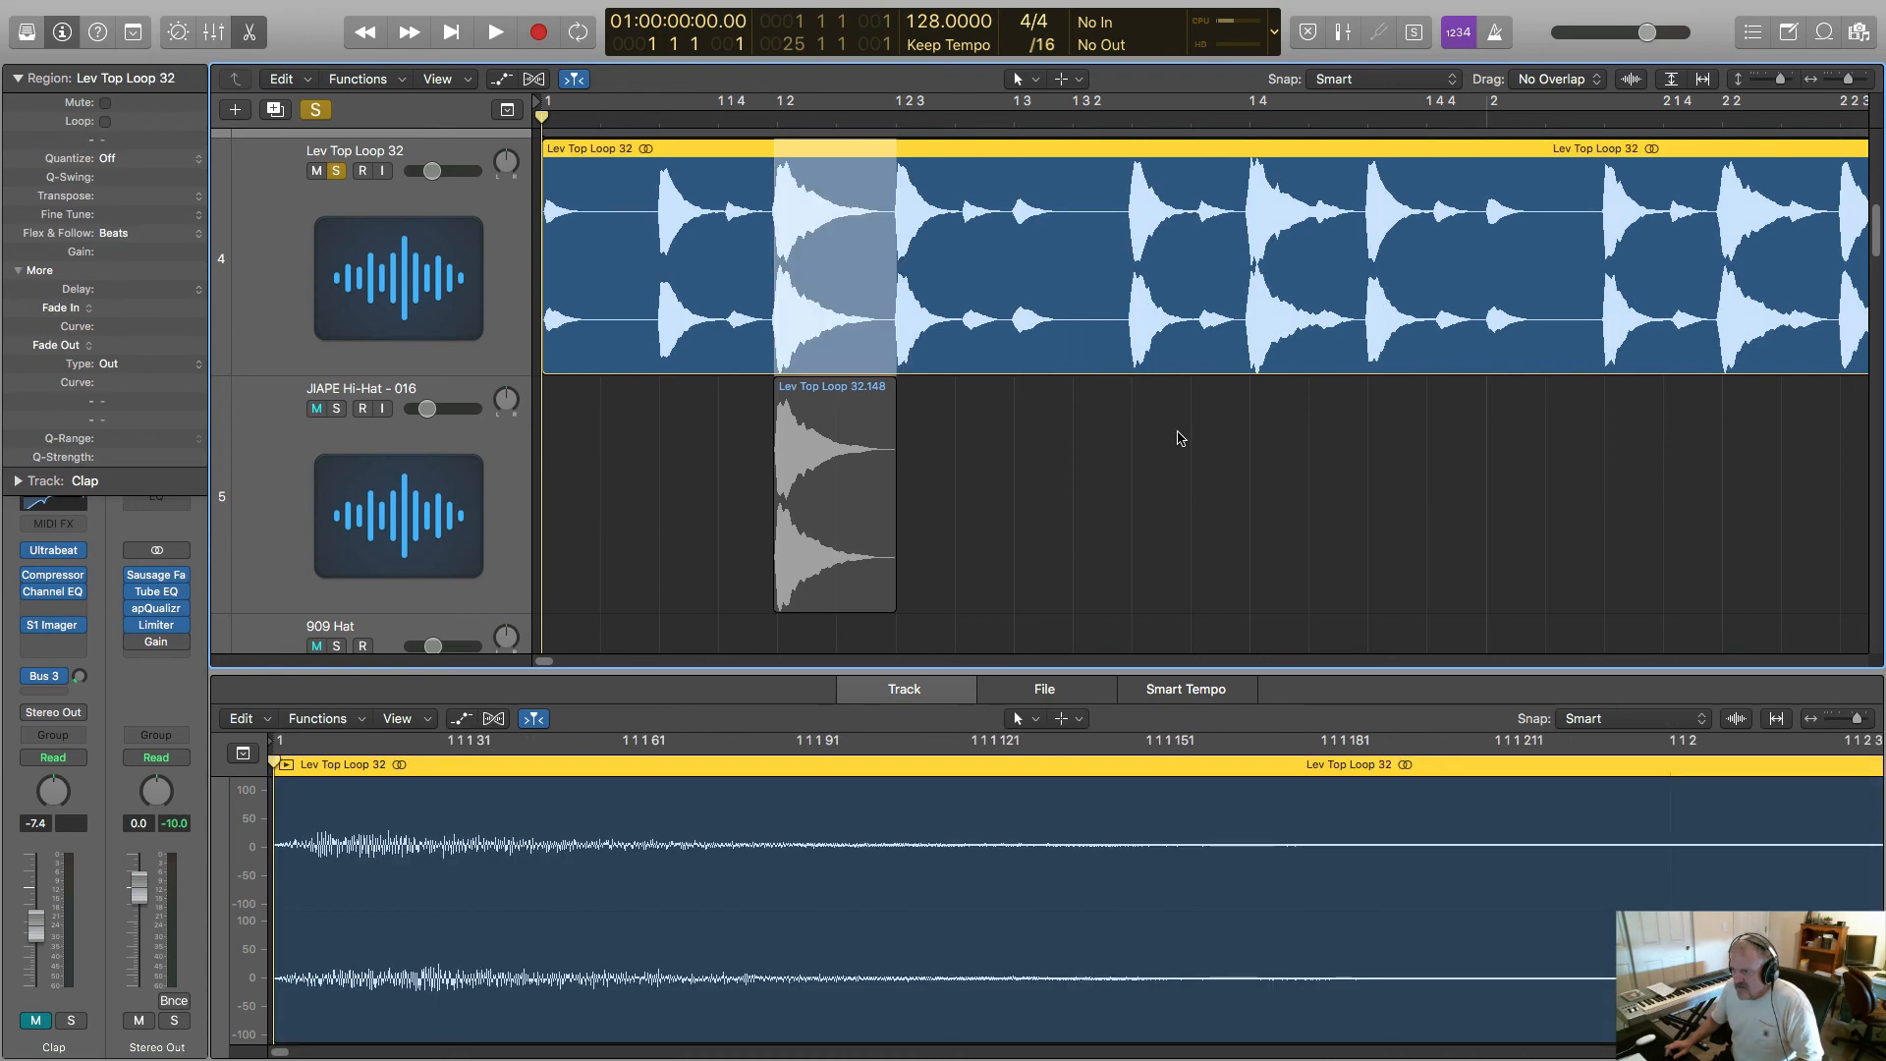
key("super+z")
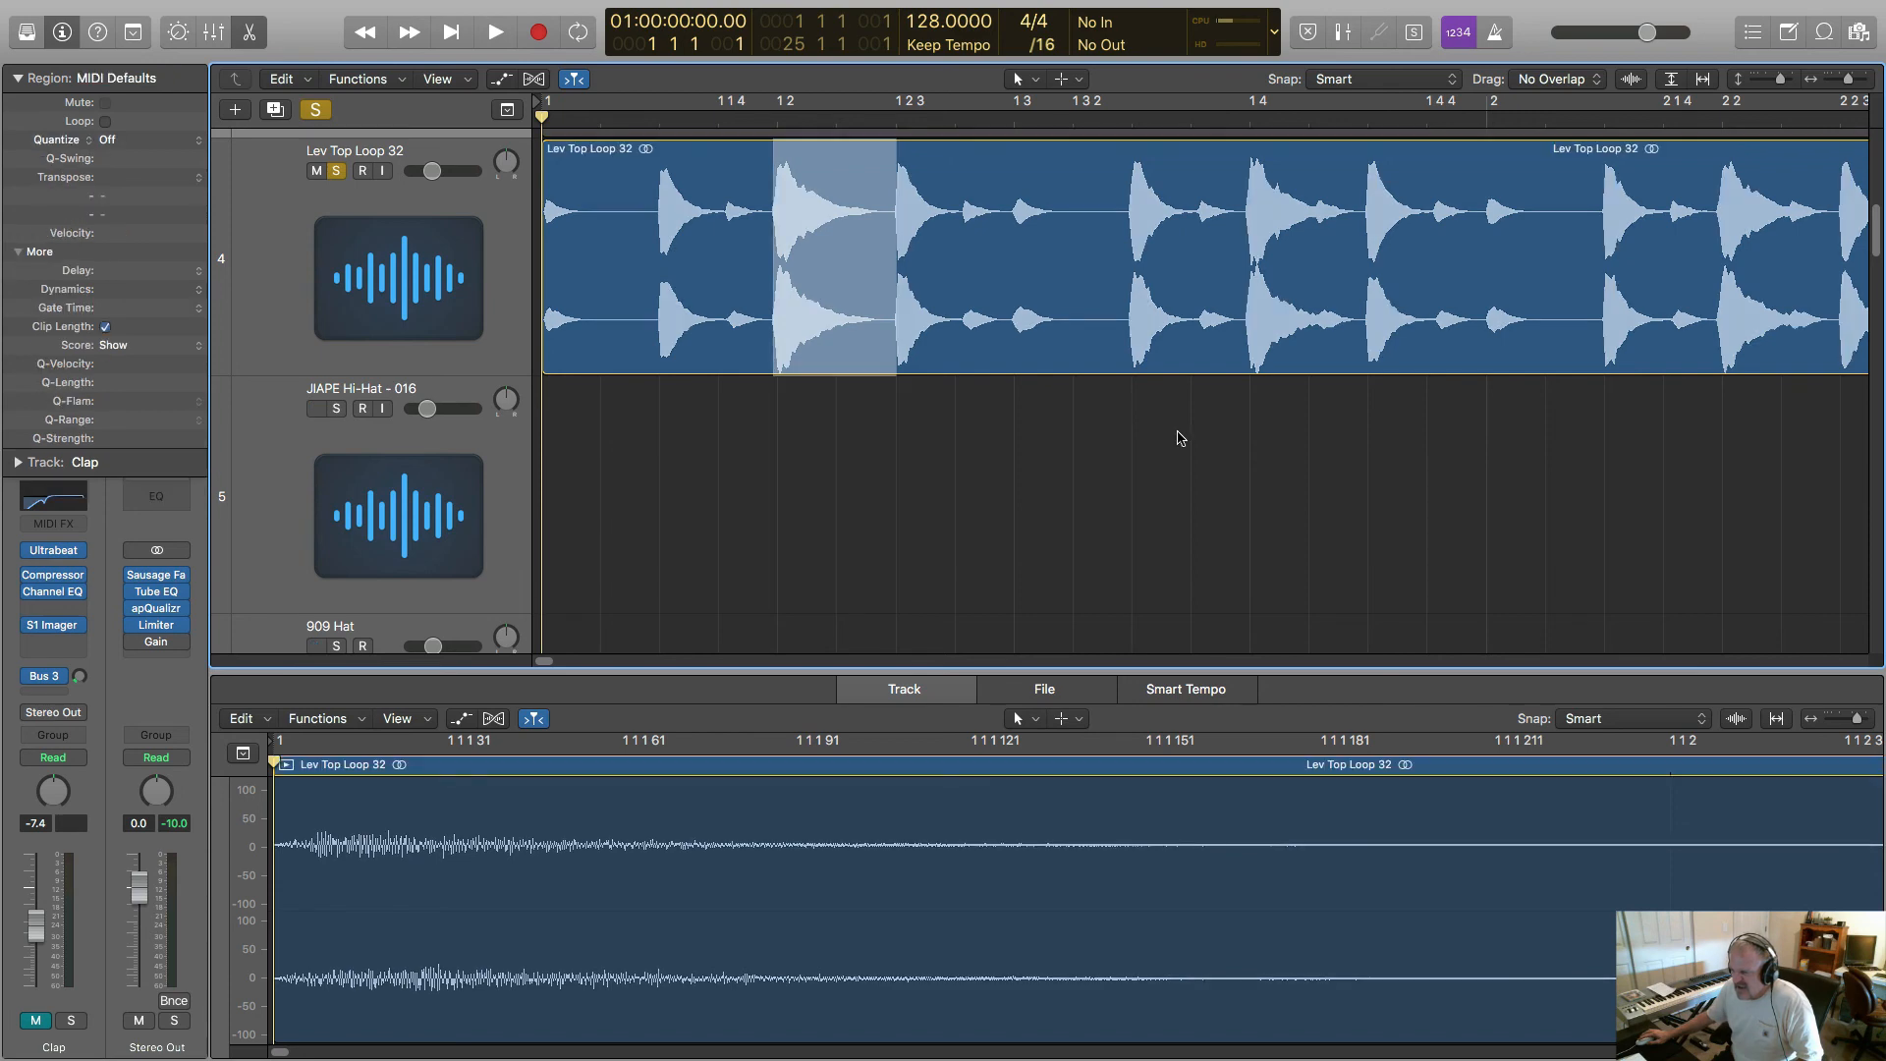
key("super+z")
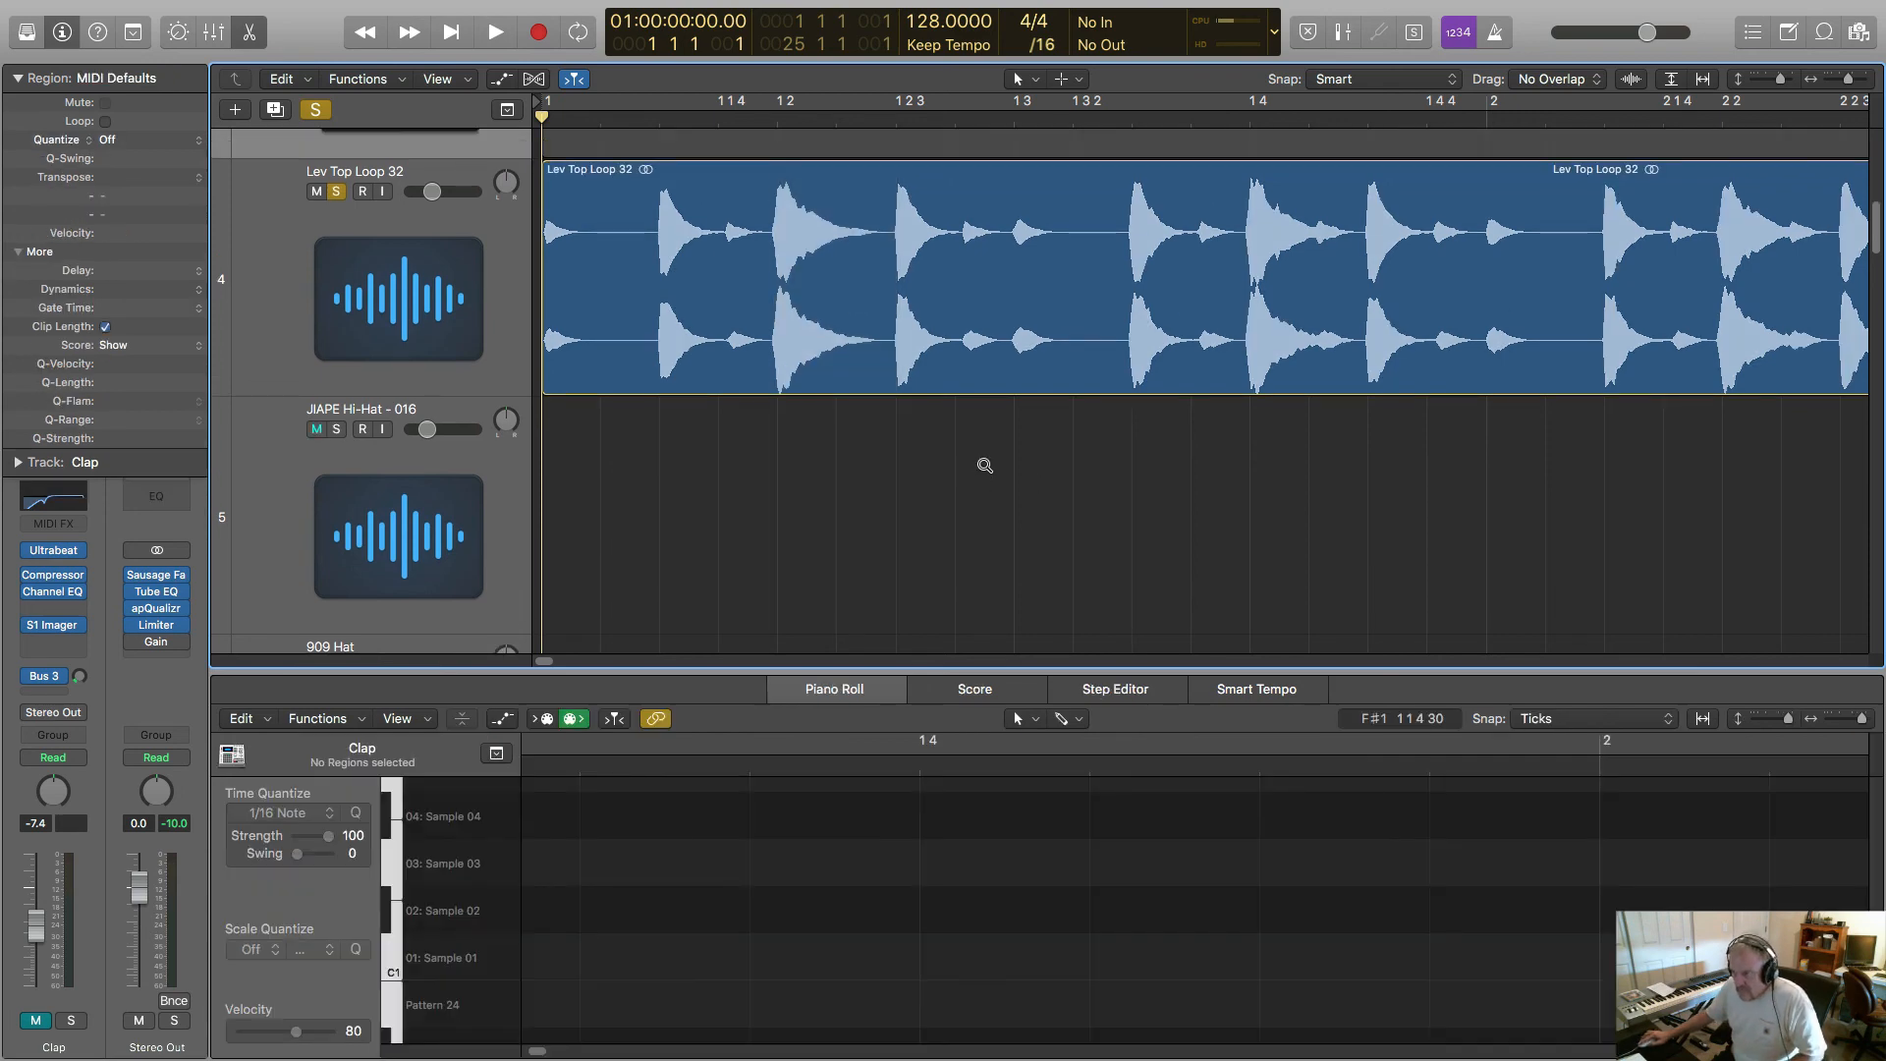
key("super+z")
- Close the editor pane below the arrangement, keeping Lev Top Loop 32 soloed
scroll(965, 482, "left", 10)
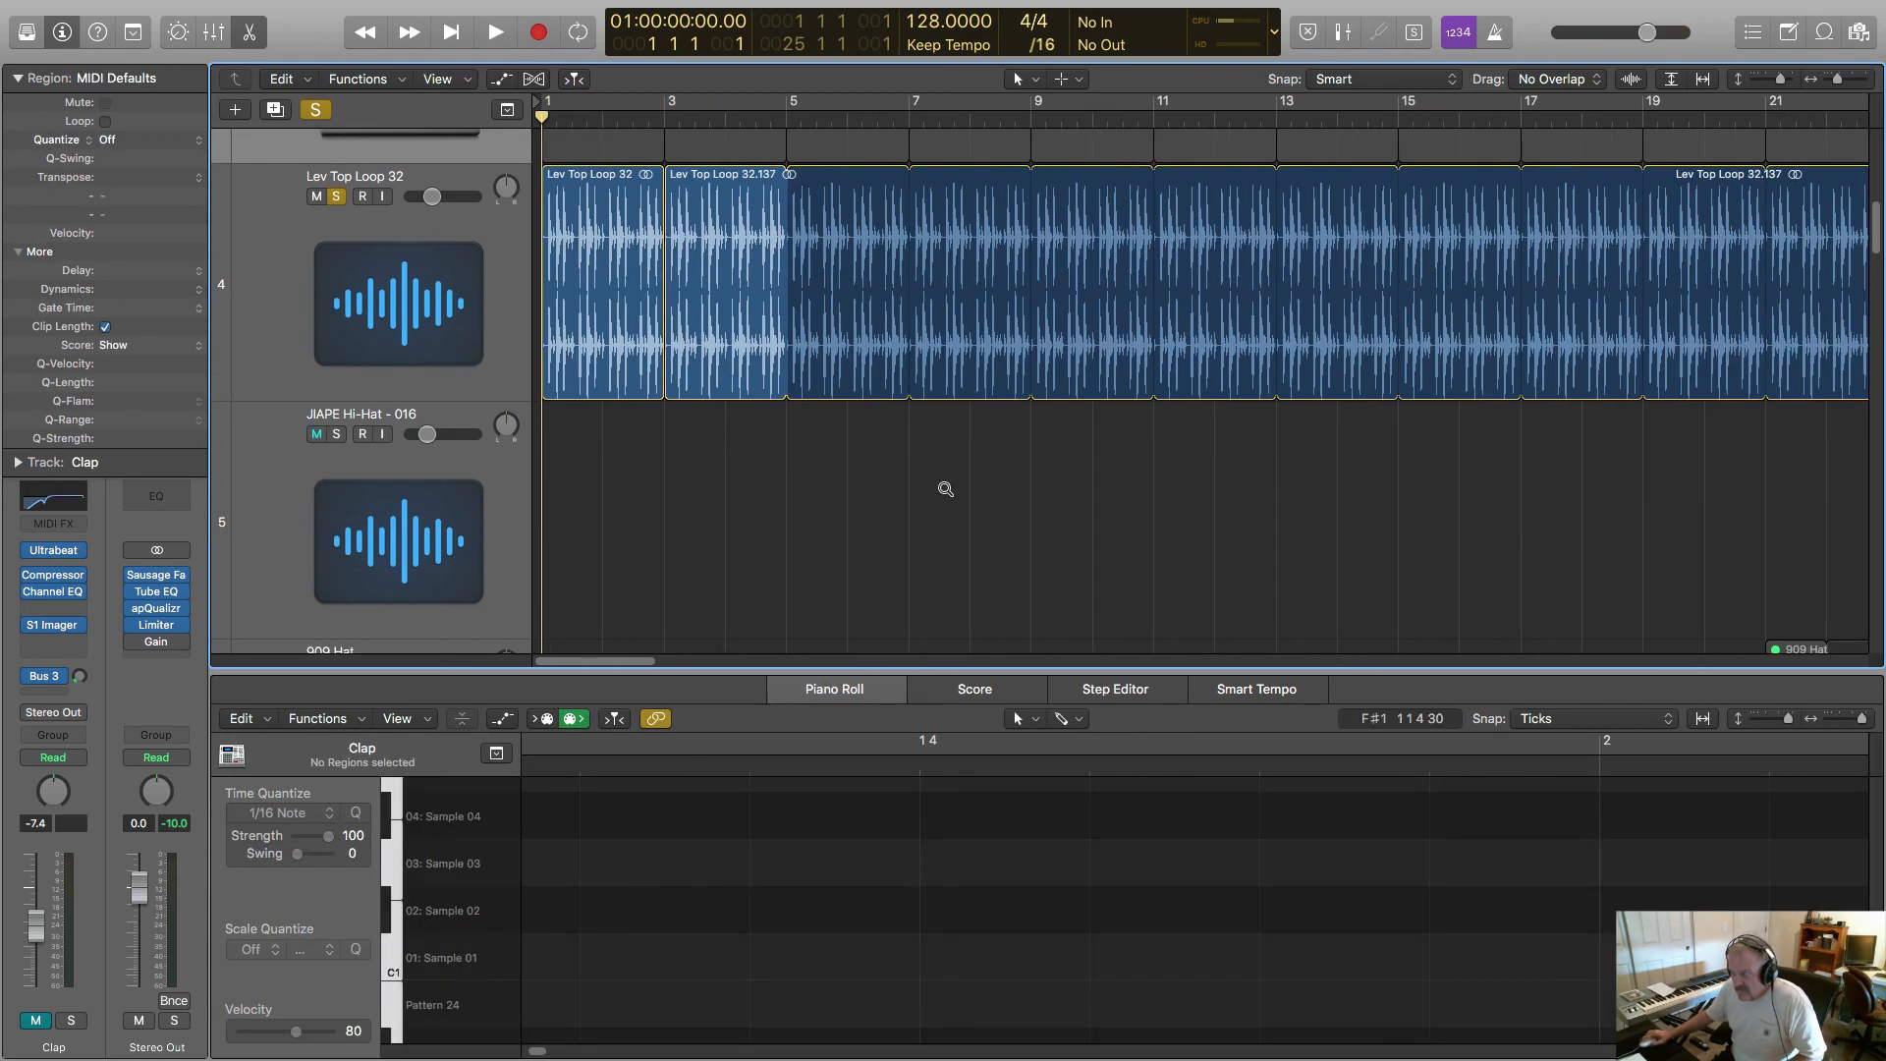
scroll(946, 488, "left", 8)
left_click(316, 110)
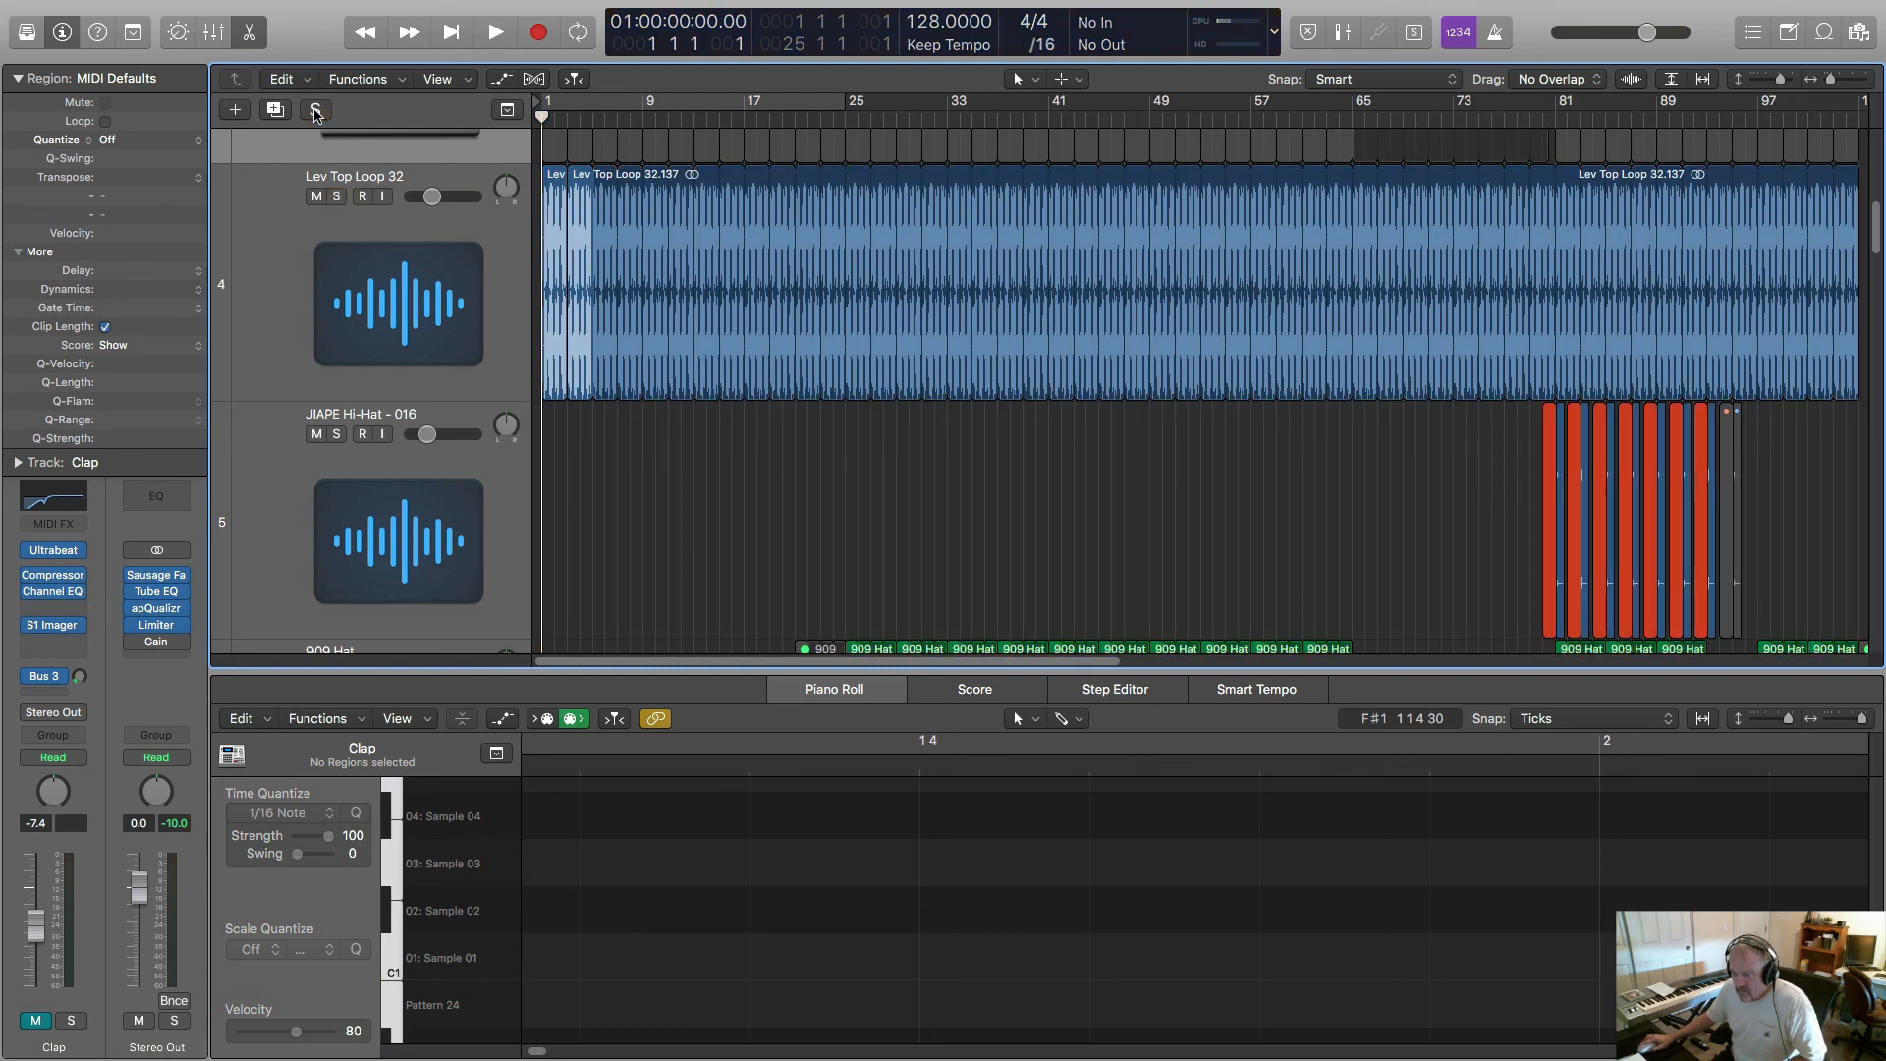
left_click(316, 111)
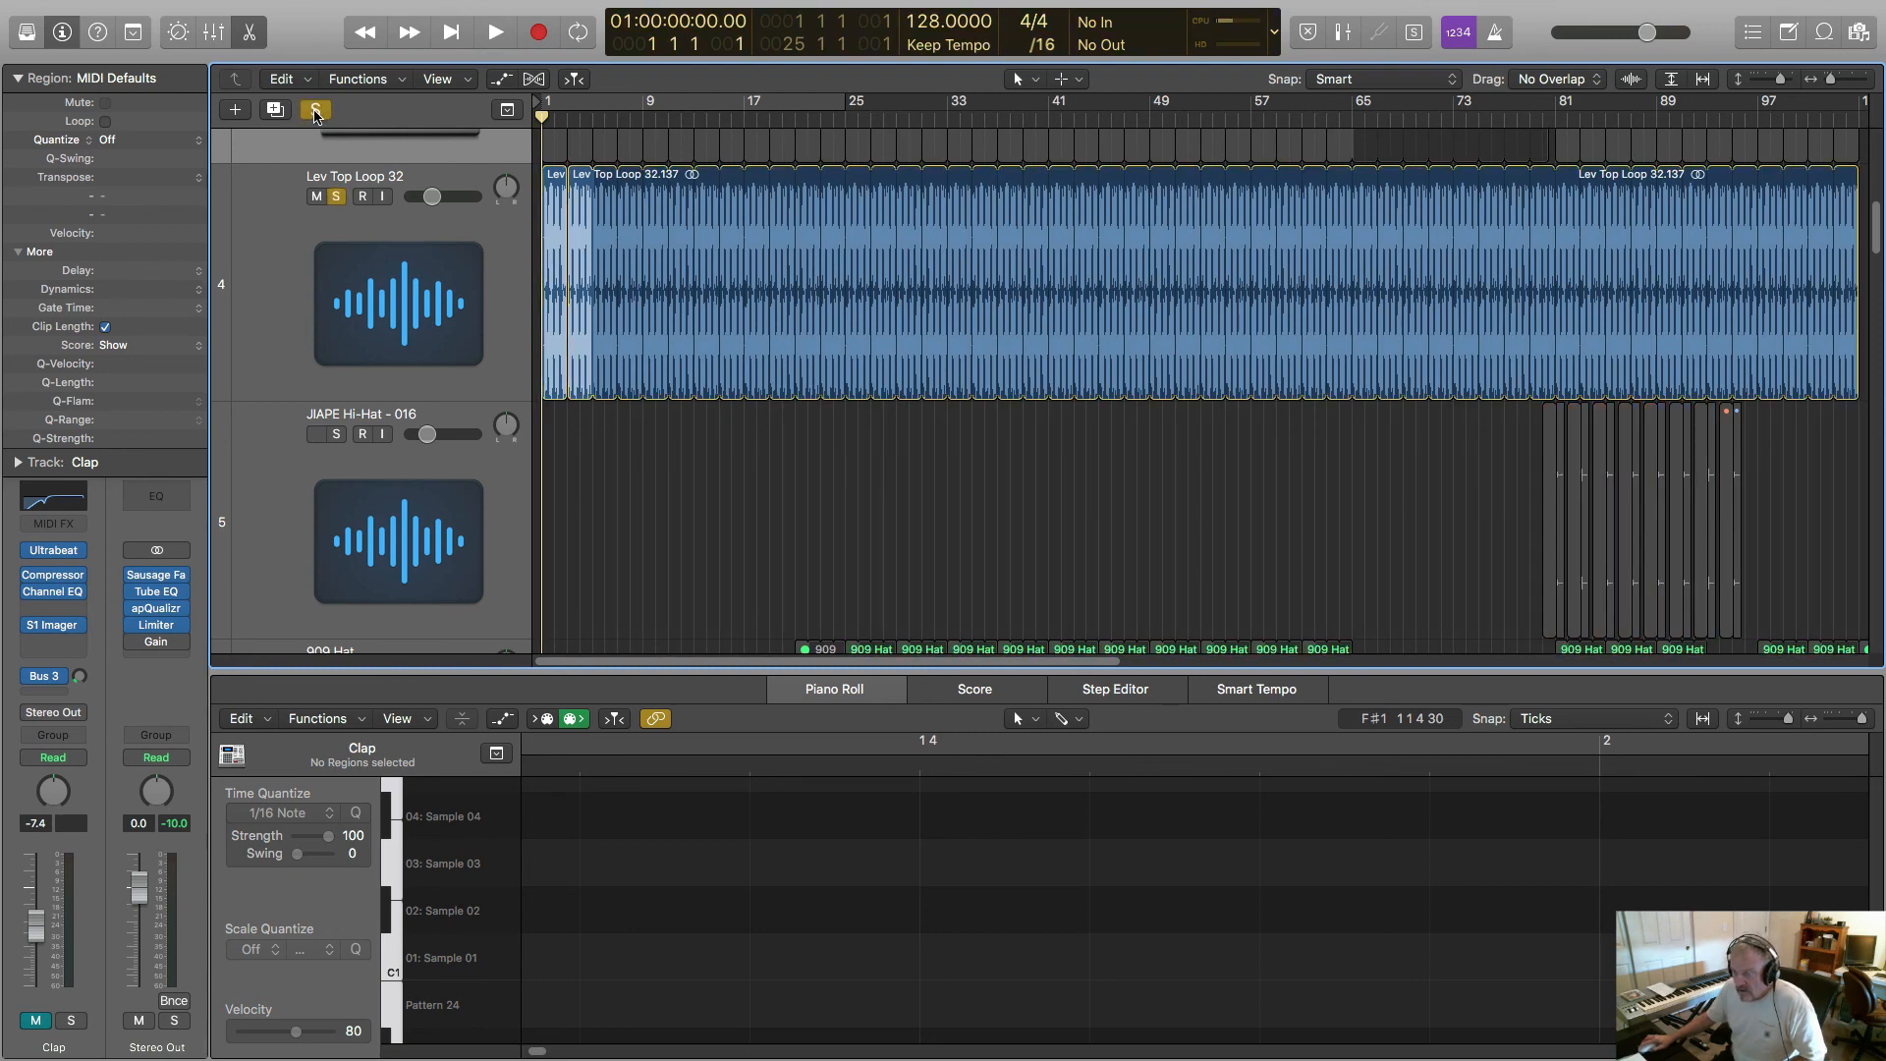
left_click(250, 33)
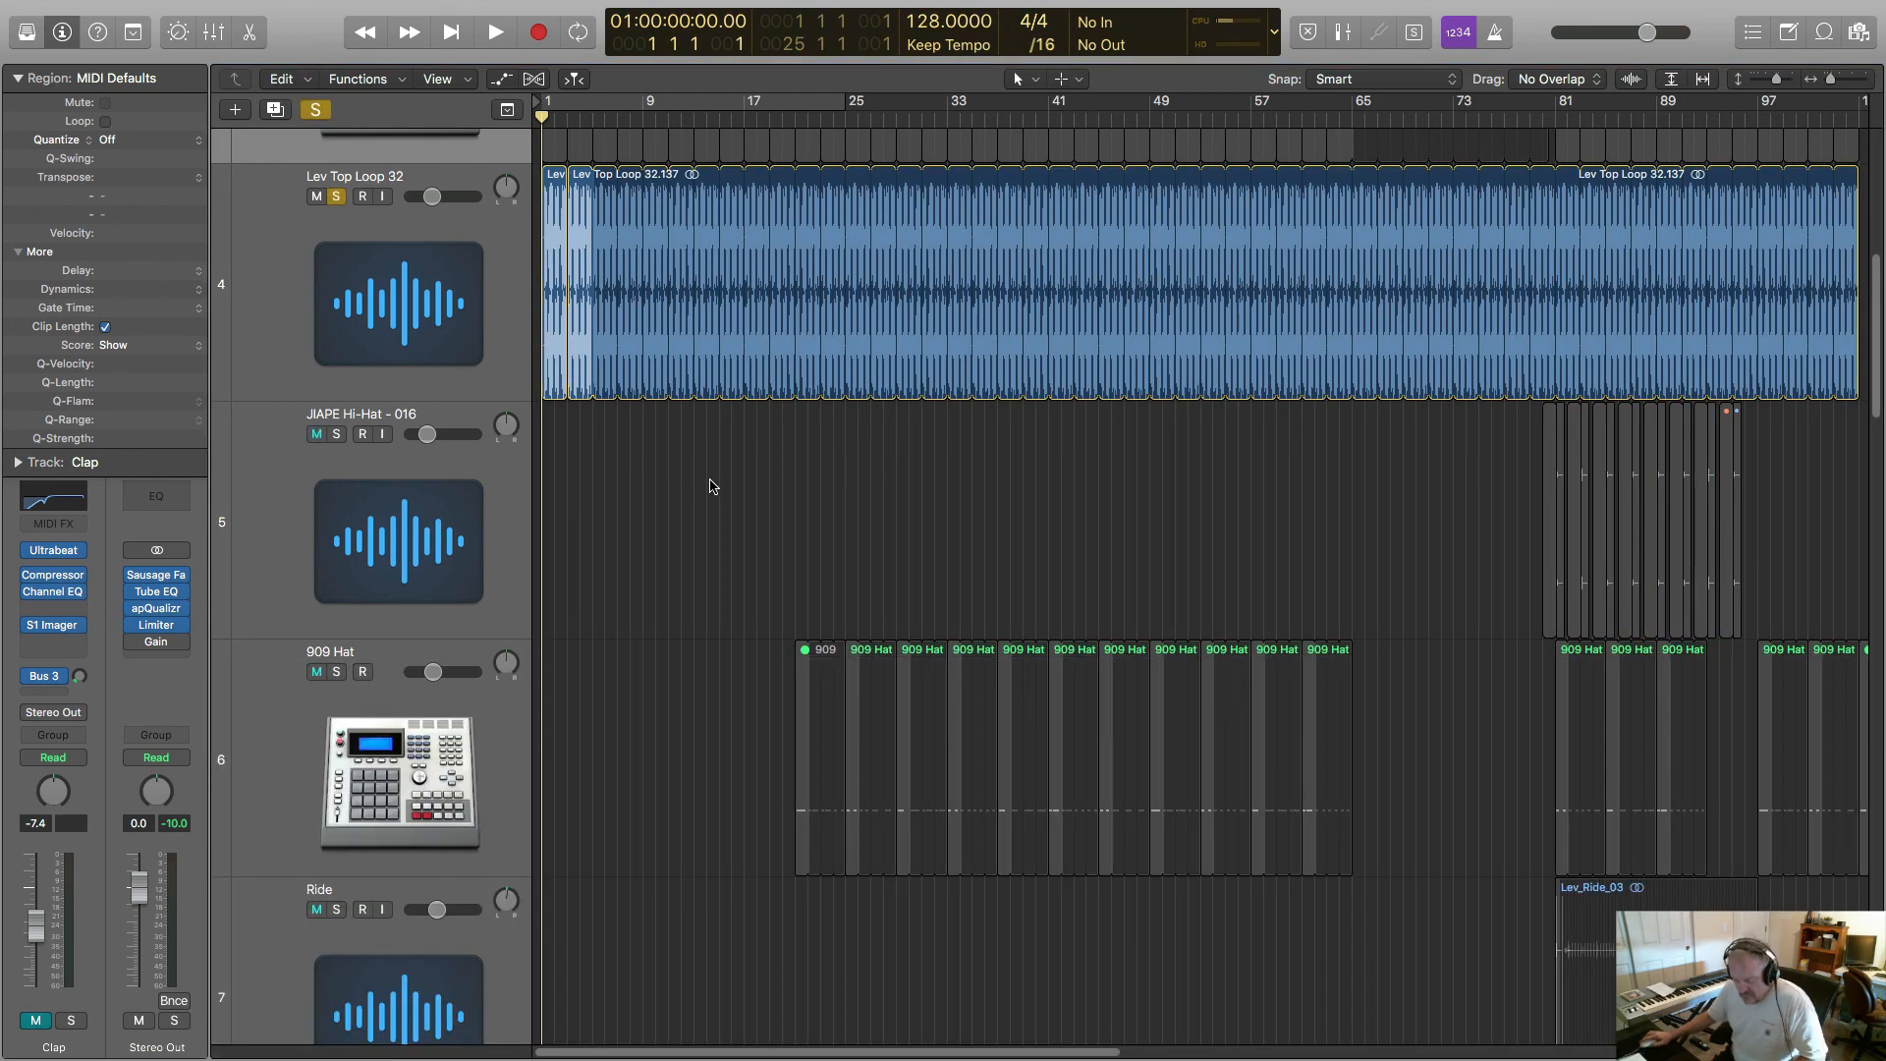
- Turn off solo on the Lev Top Loop 32 track with the whole arrangement in view
scroll(854, 498, "up", 5)
scroll(784, 565, "down", 5)
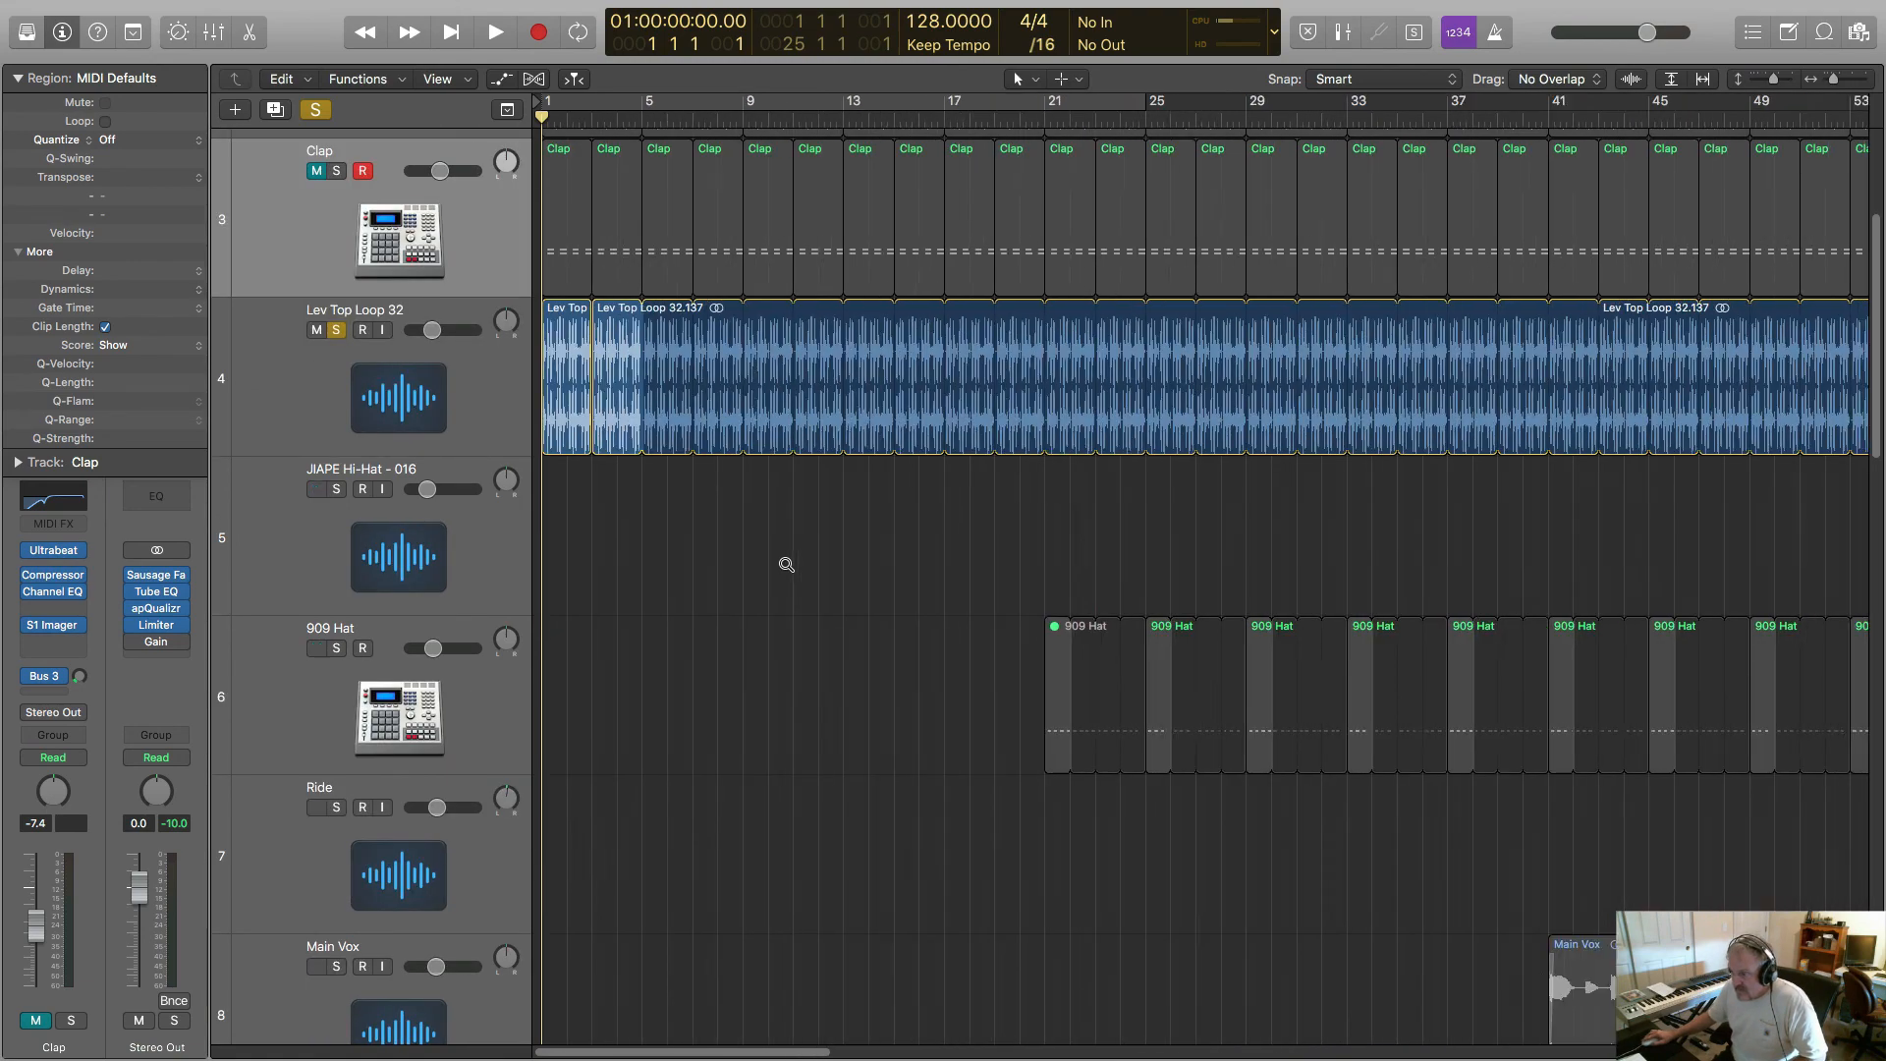
scroll(787, 564, "down", 6)
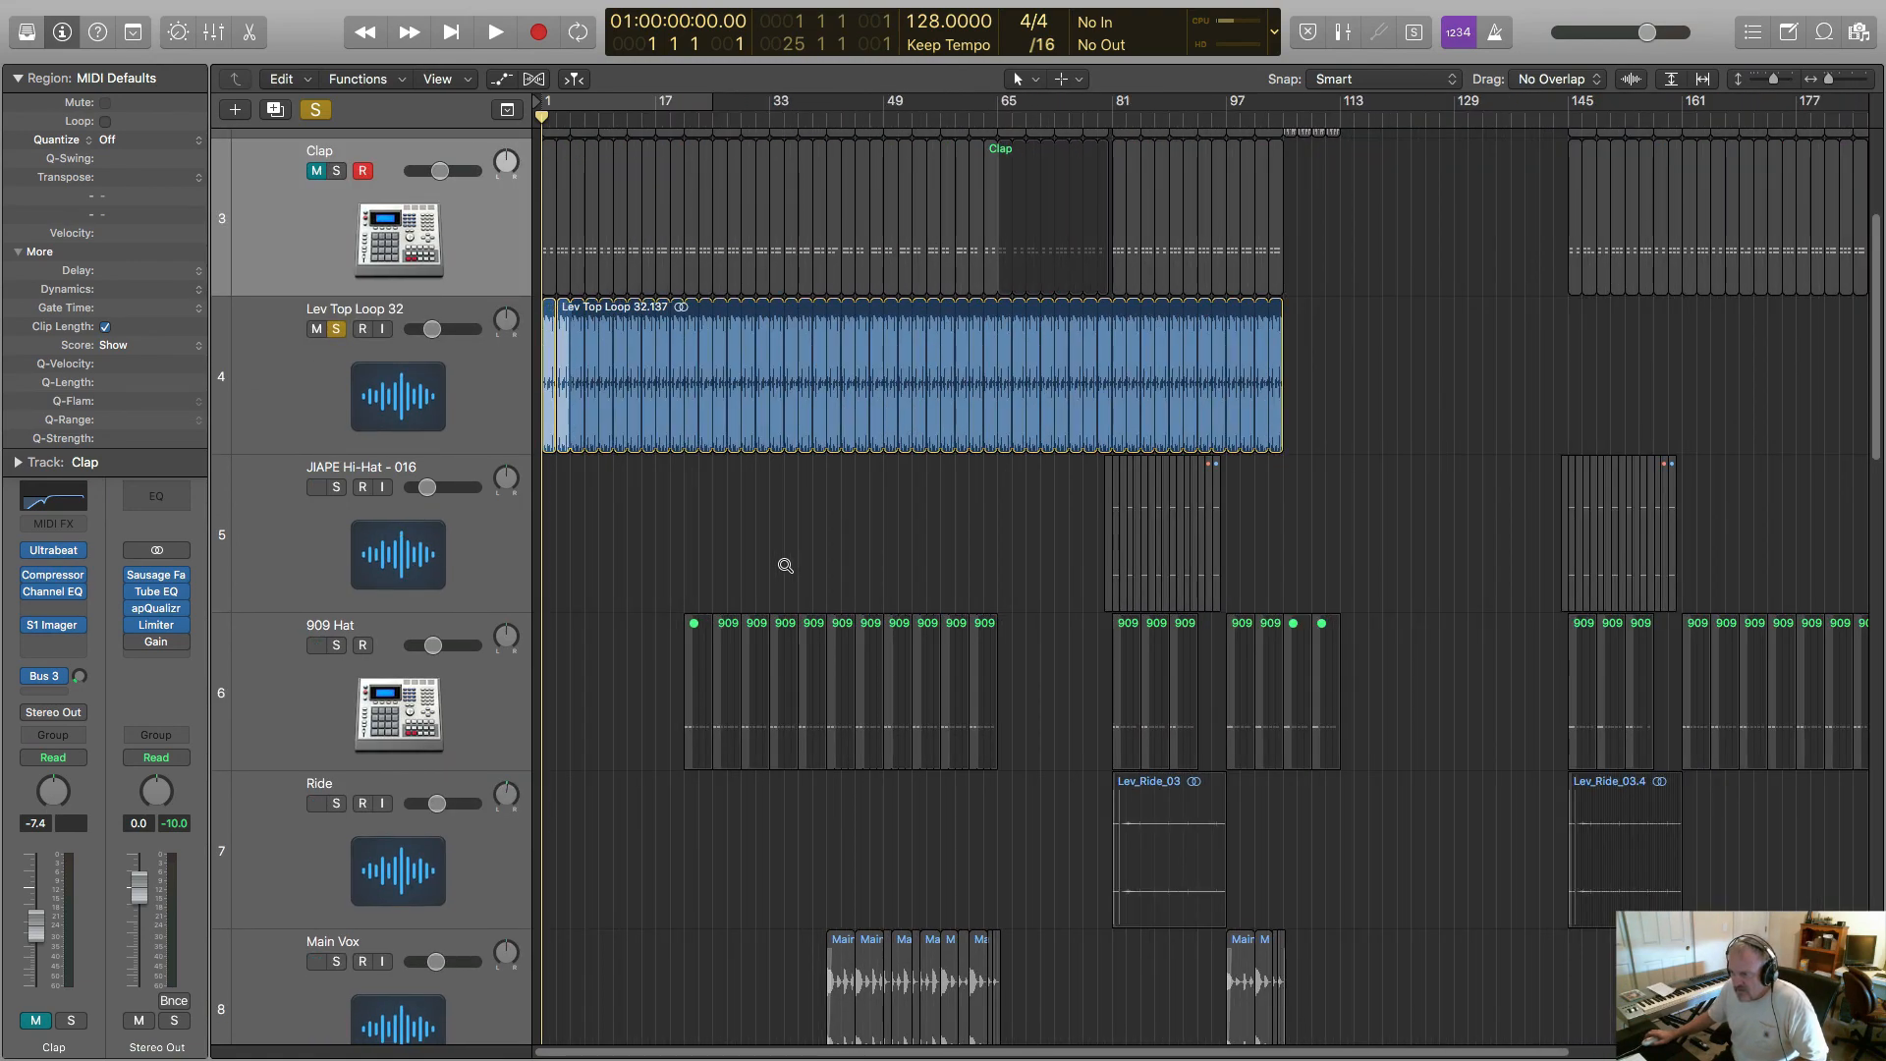
scroll(786, 565, "down", 5)
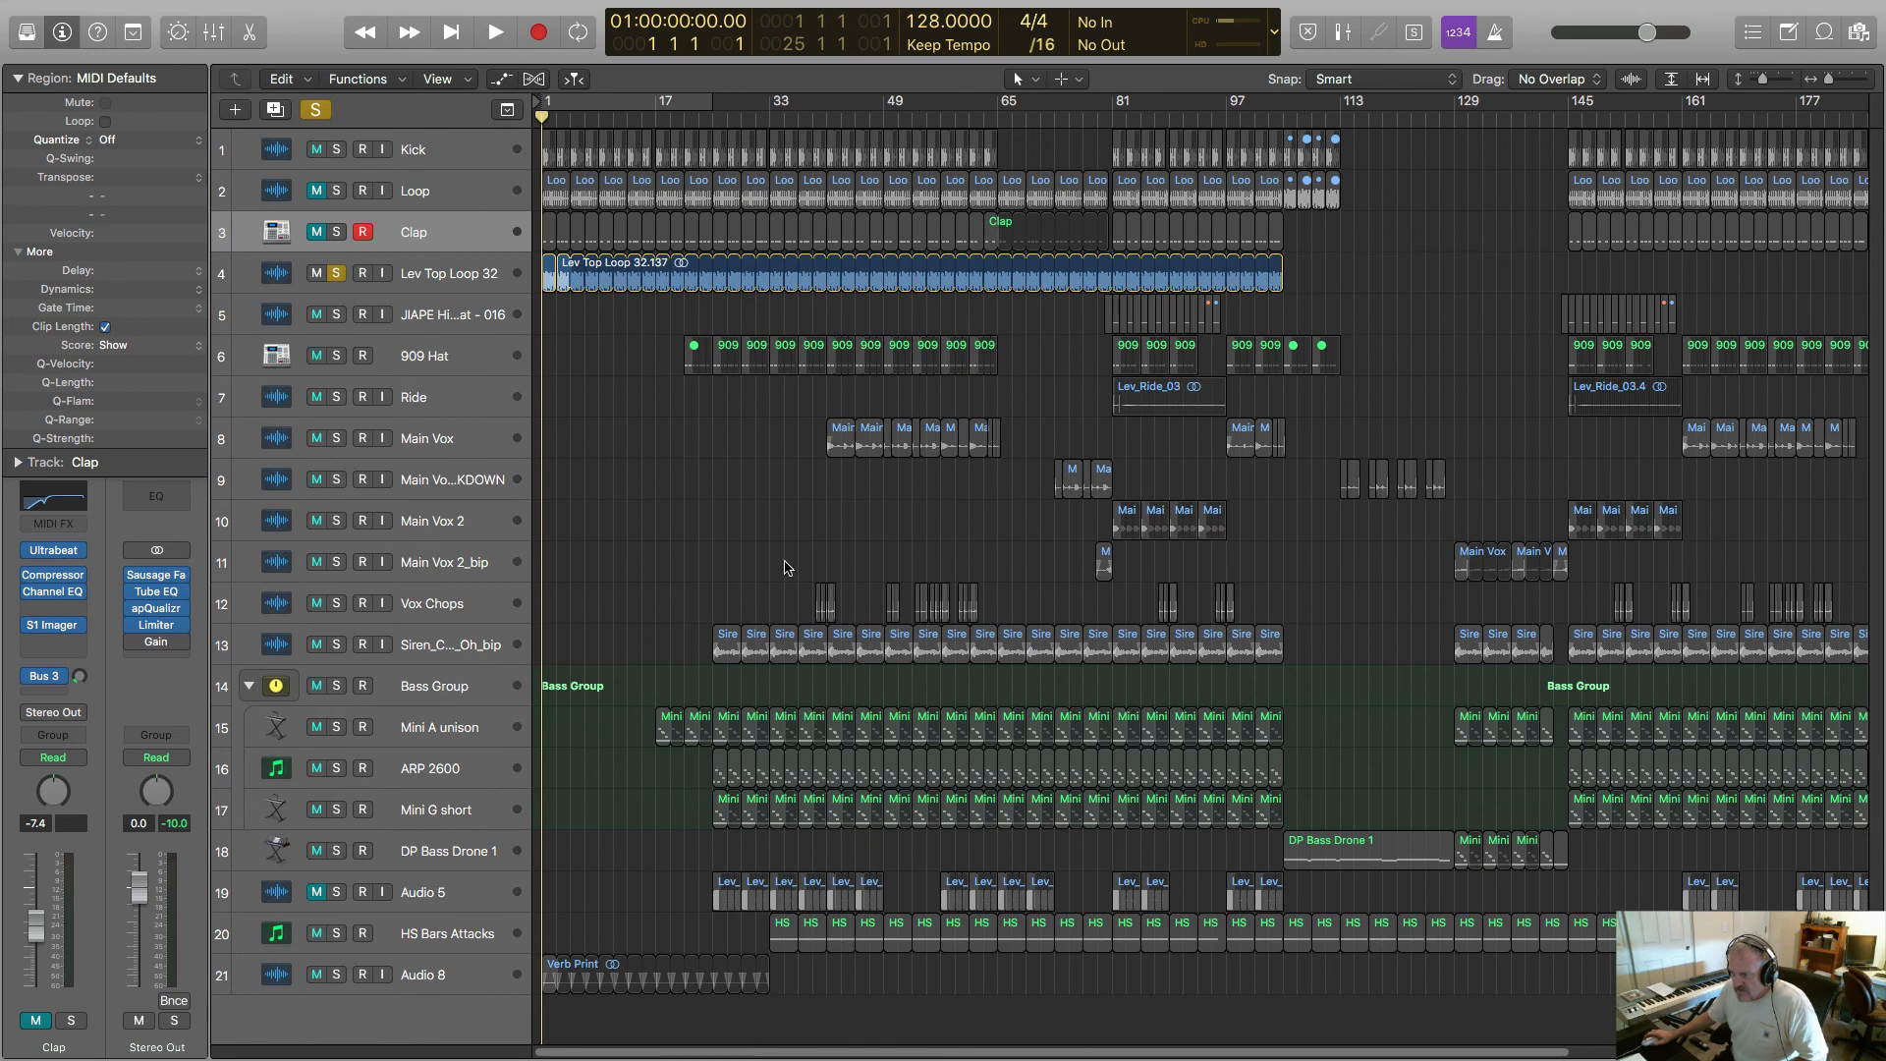
left_click(336, 273)
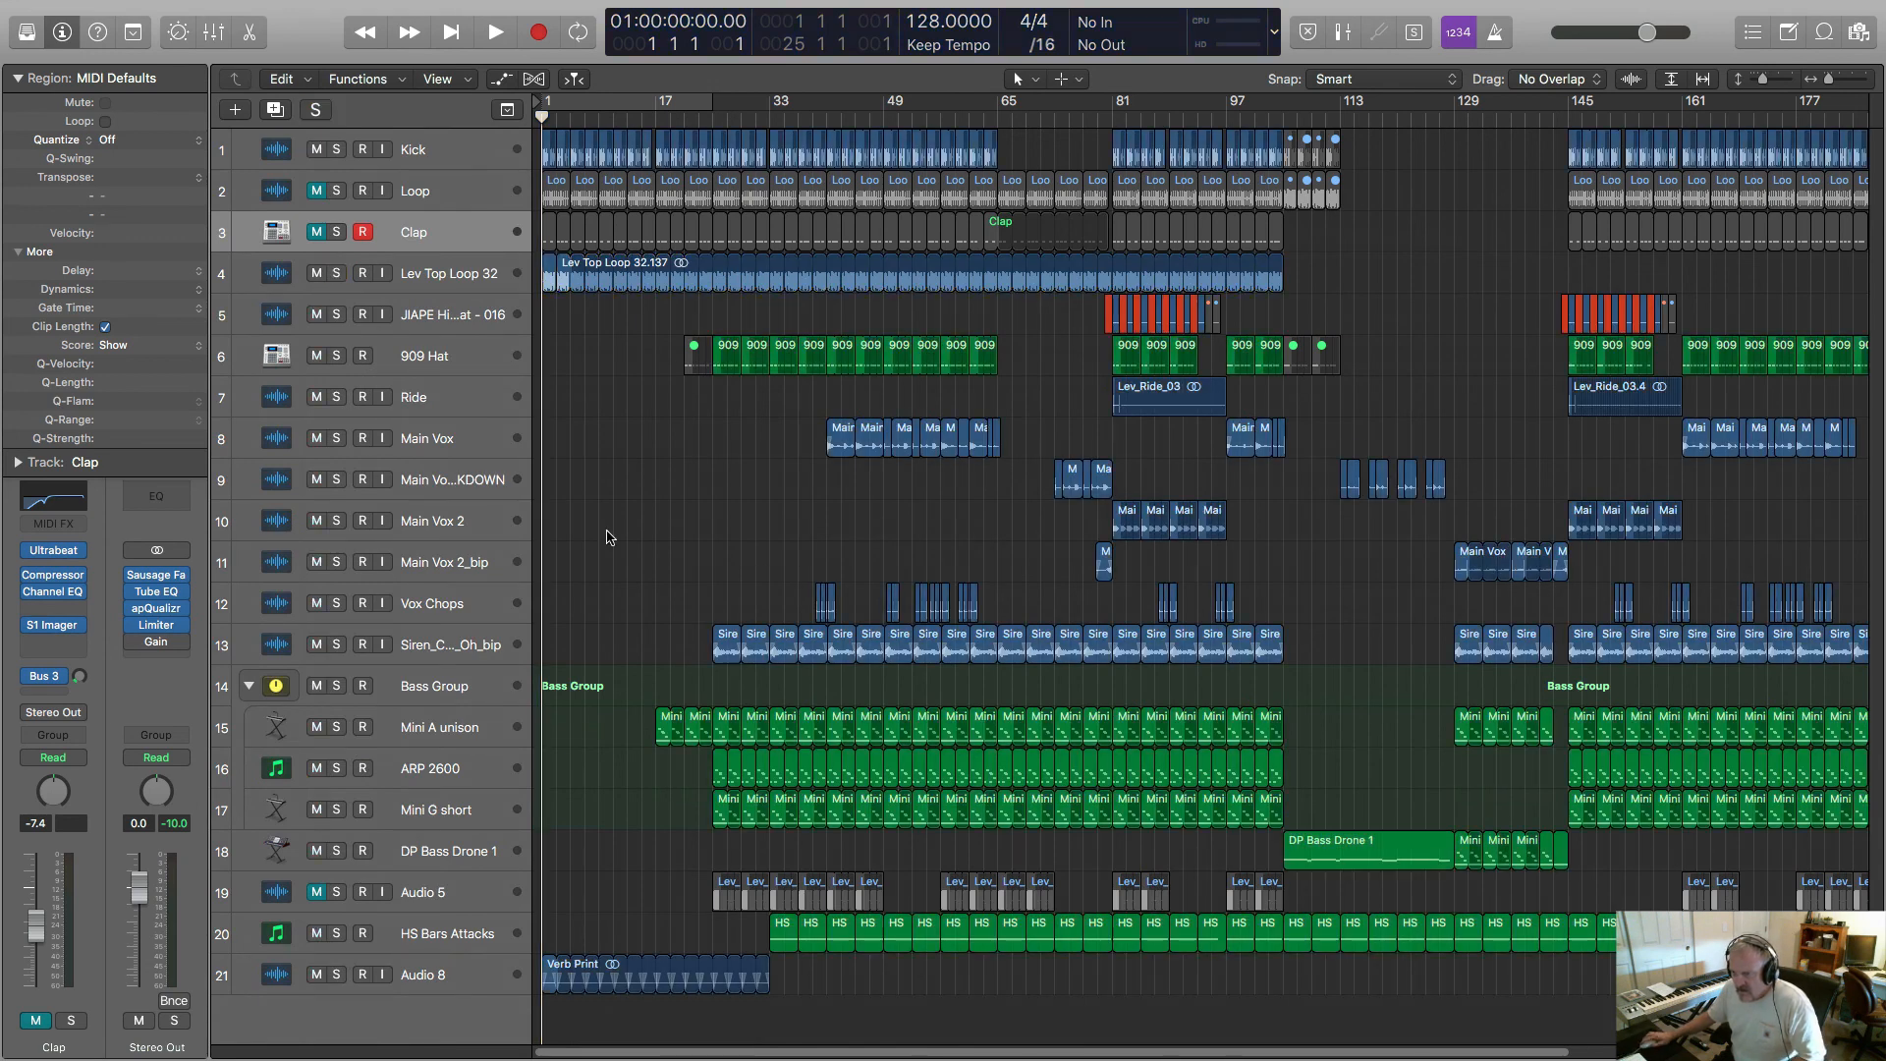